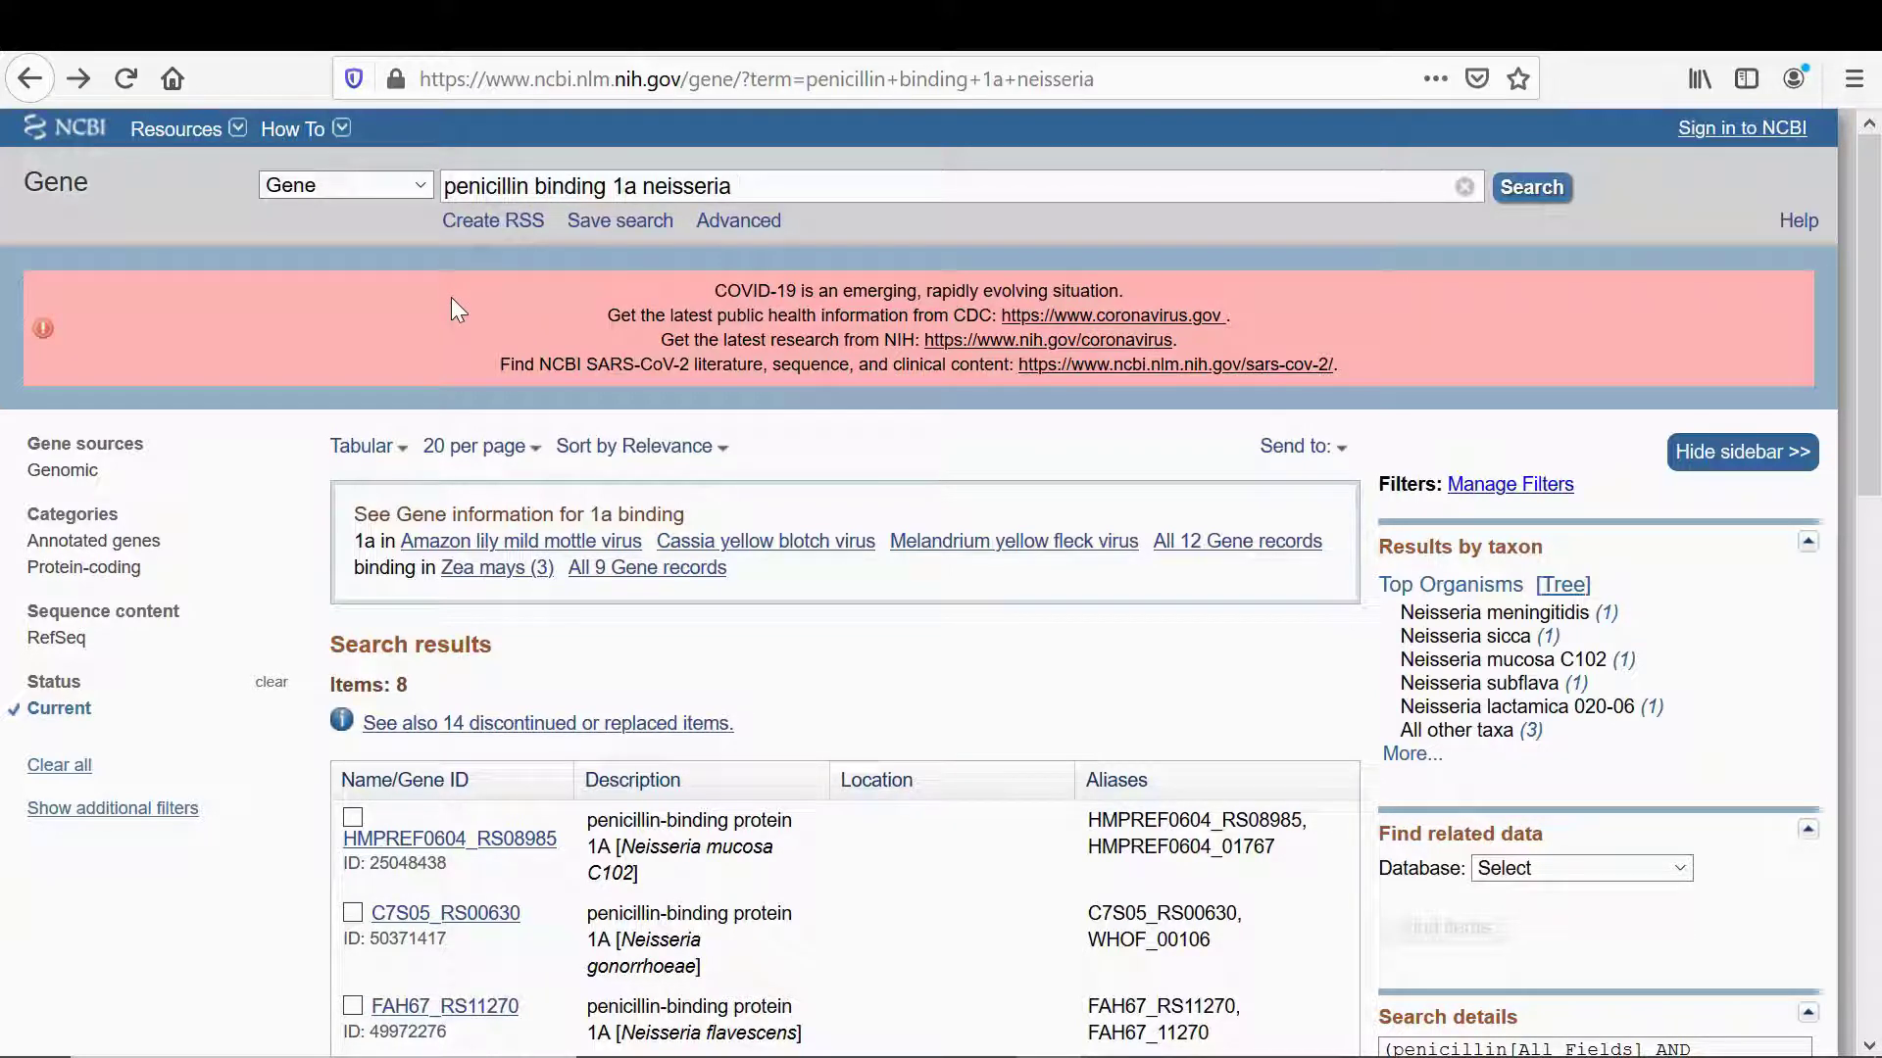
Step: Open the FAH66_RS10595 gene record and show its nucleotide FASTA for NZ_CP039887.1 region 2164093–2166489
{"action": "scroll", "coordinate": [450, 299], "scroll_direction": "down", "scroll_amount": 5}
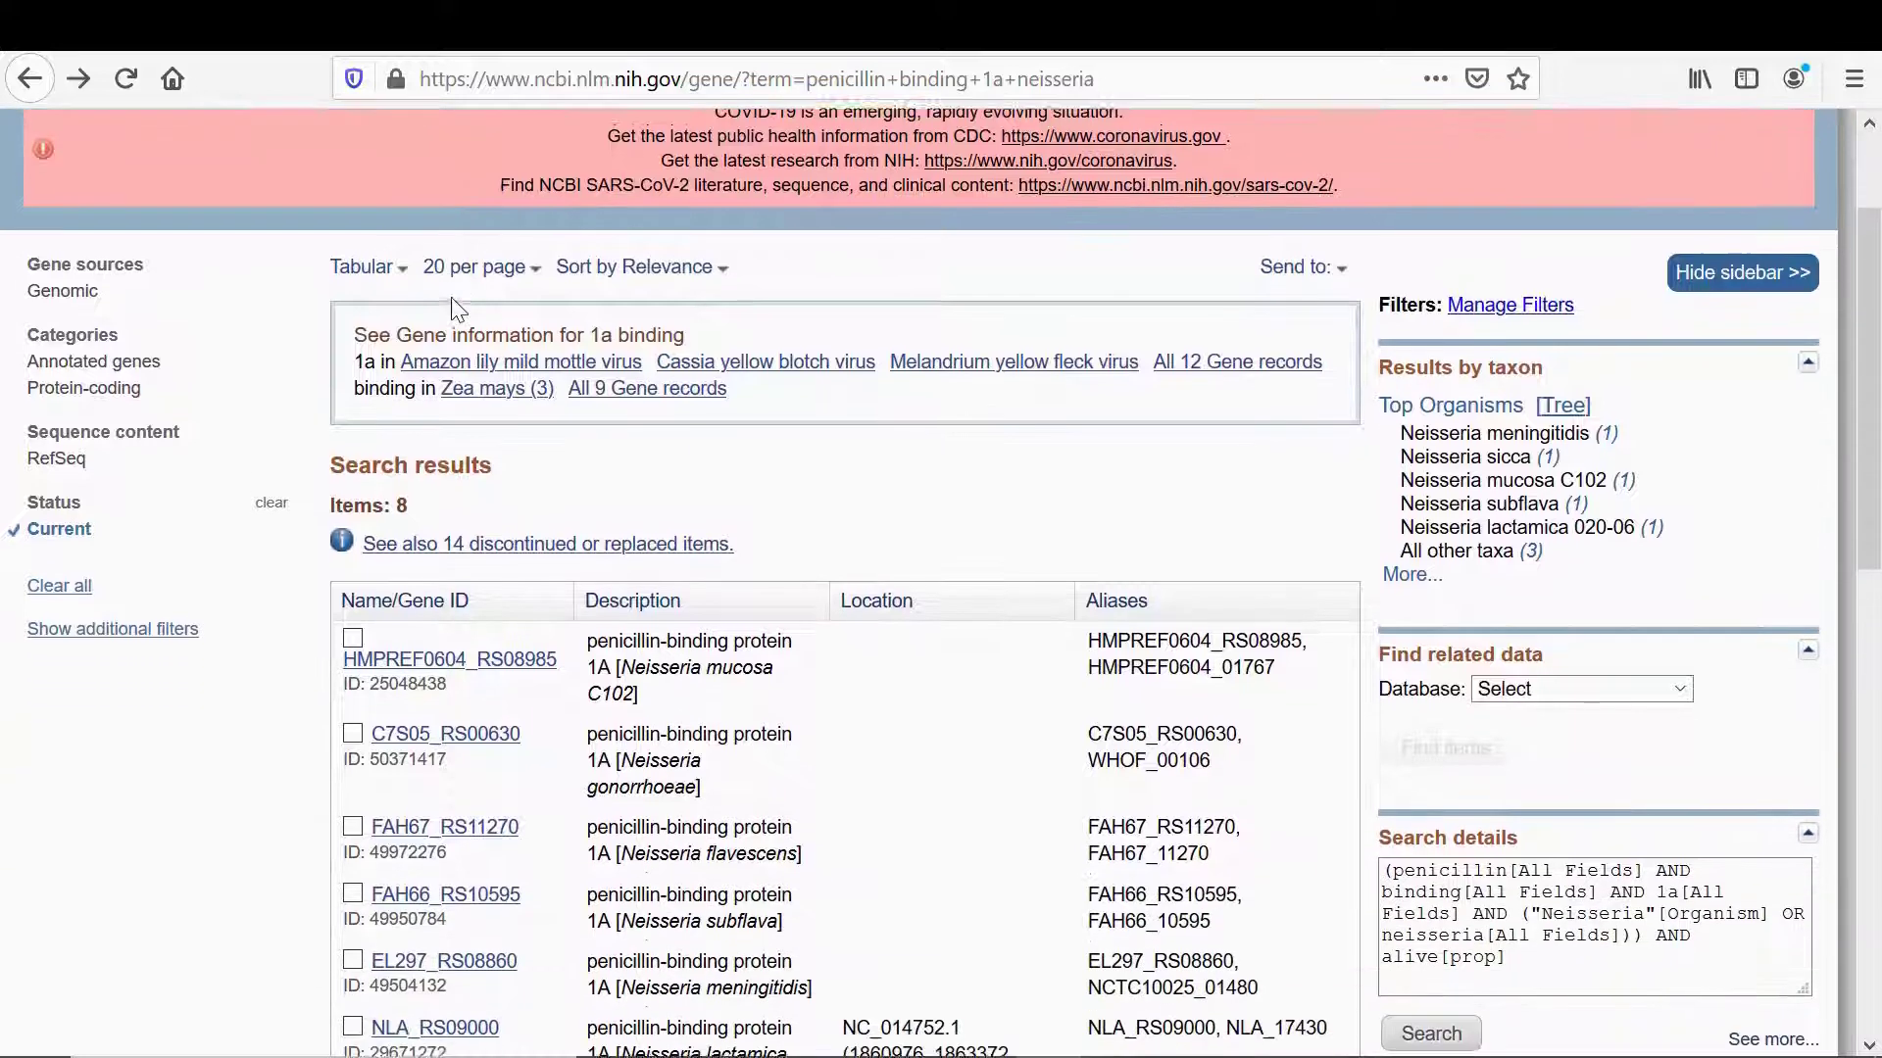
{"action": "scroll", "coordinate": [451, 297], "scroll_direction": "down", "scroll_amount": 1}
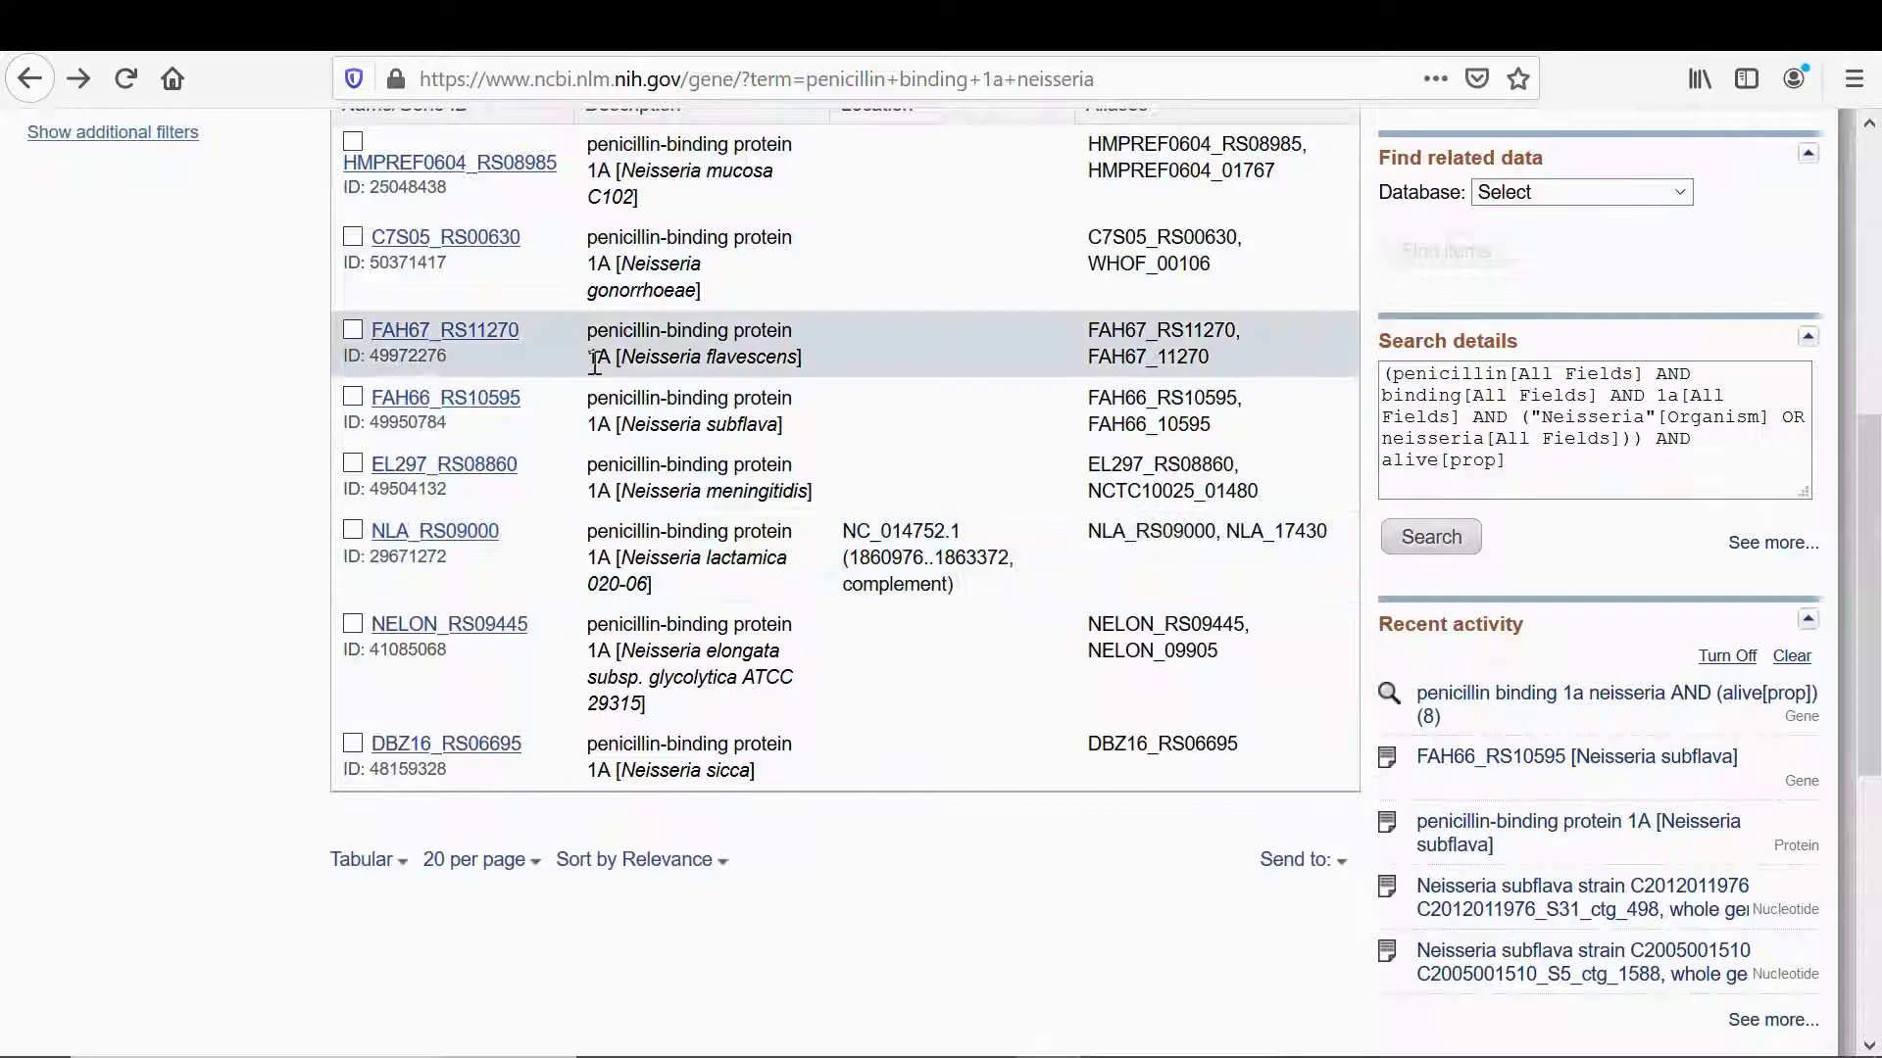
{"action": "scroll", "coordinate": [691, 582], "scroll_direction": "up", "scroll_amount": 1}
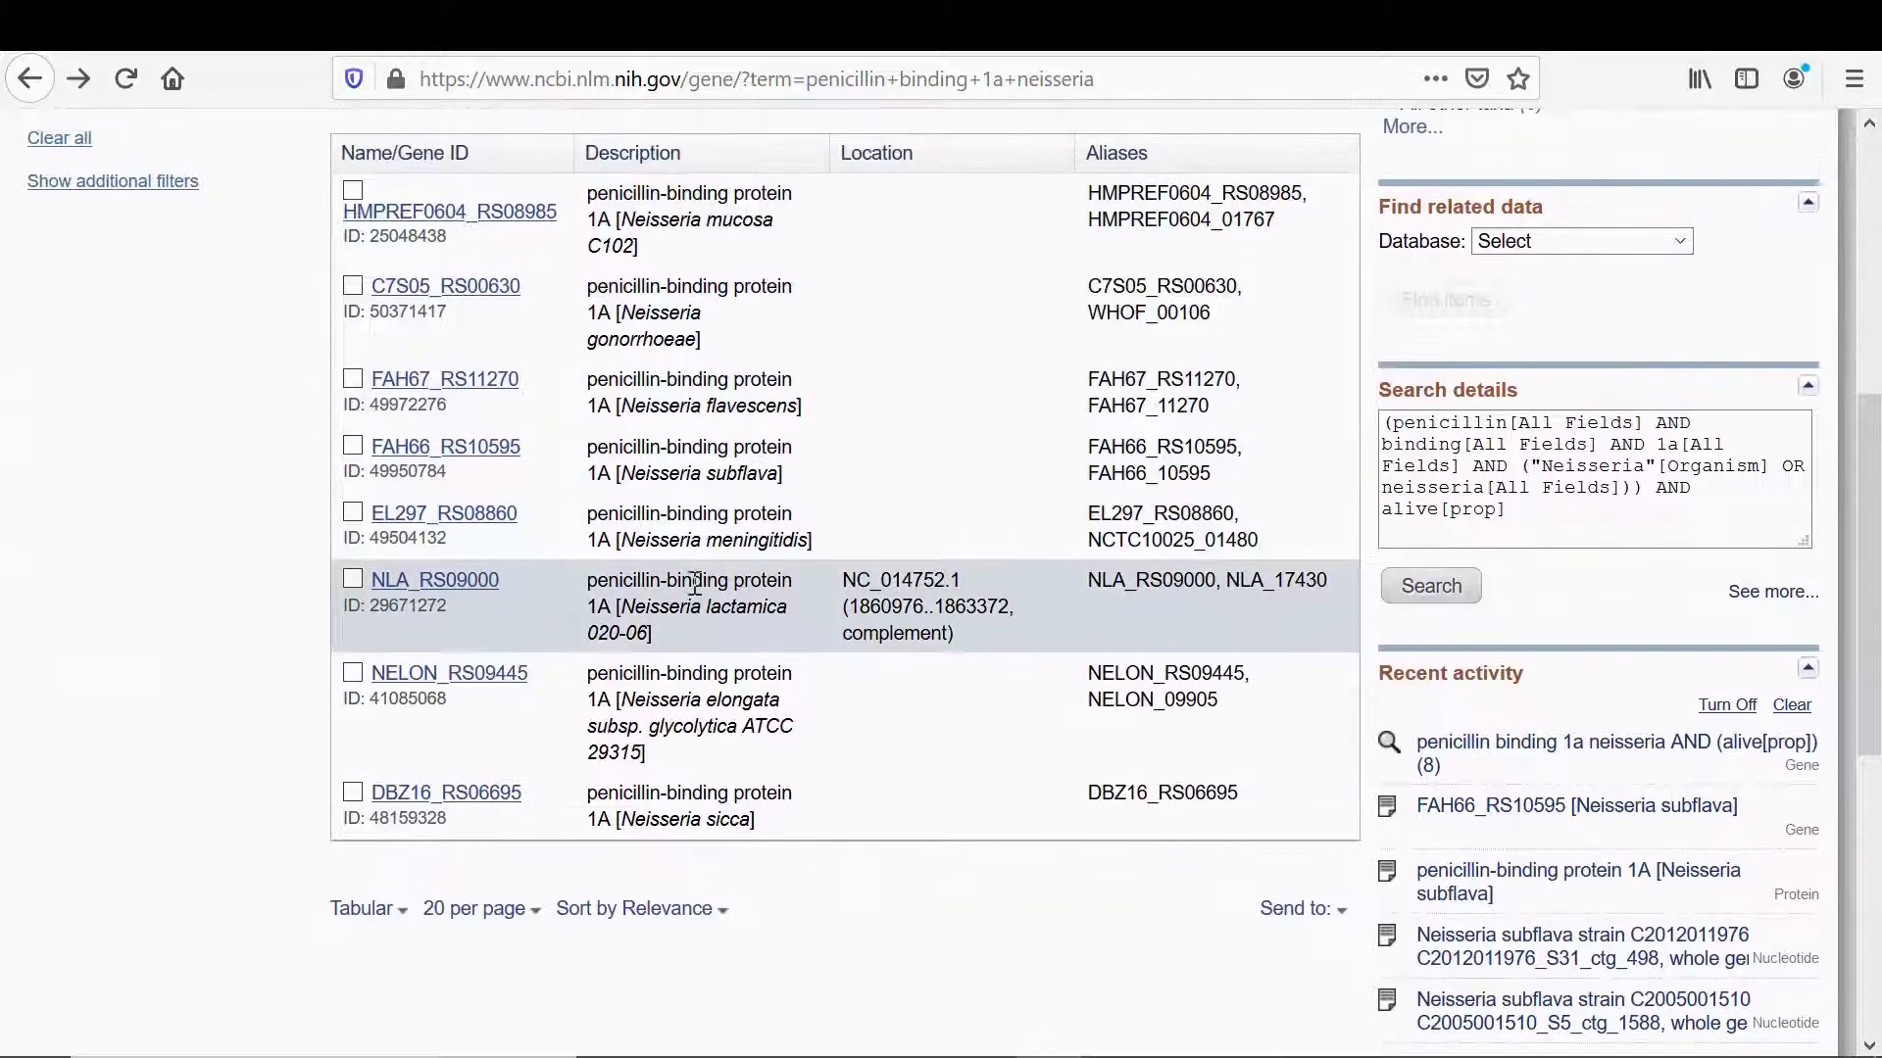
{"action": "left_click", "coordinate": [509, 453]}
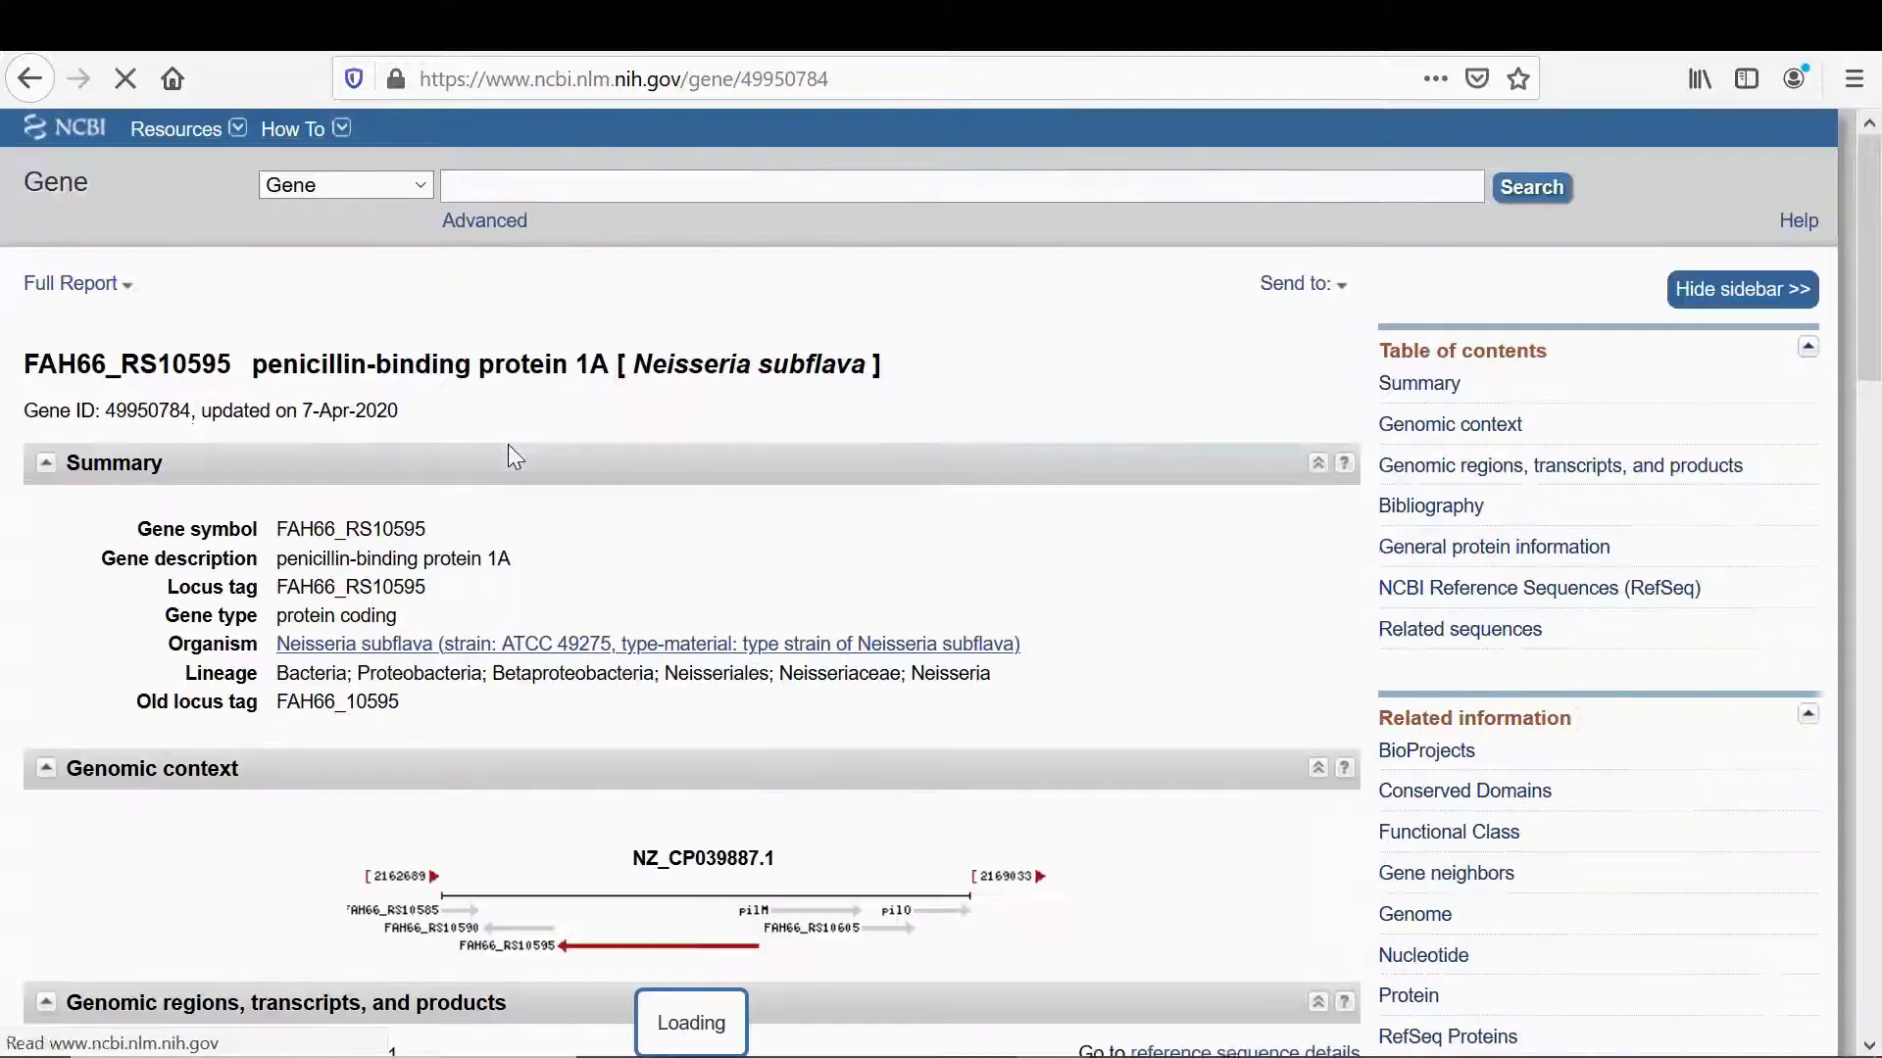
{"action": "scroll", "coordinate": [938, 612], "scroll_direction": "down", "scroll_amount": 5}
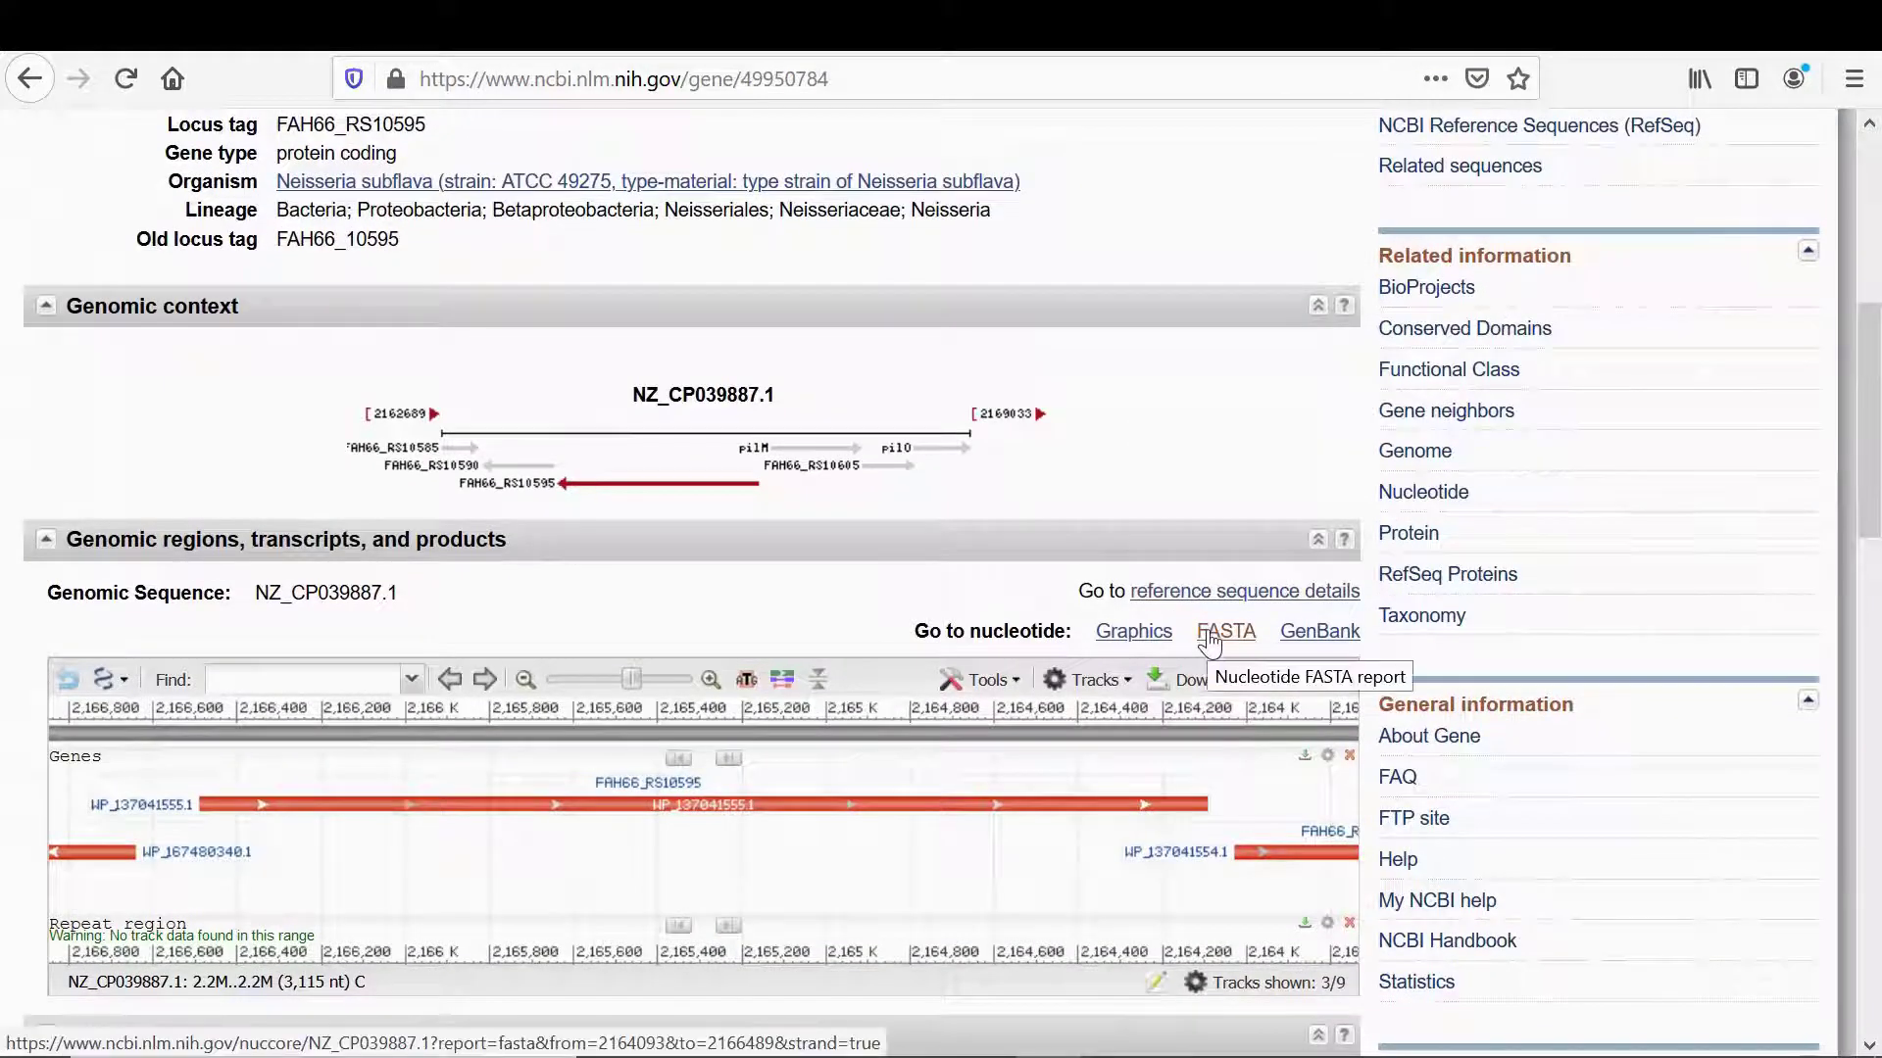
{"action": "left_click", "coordinate": [1210, 639]}
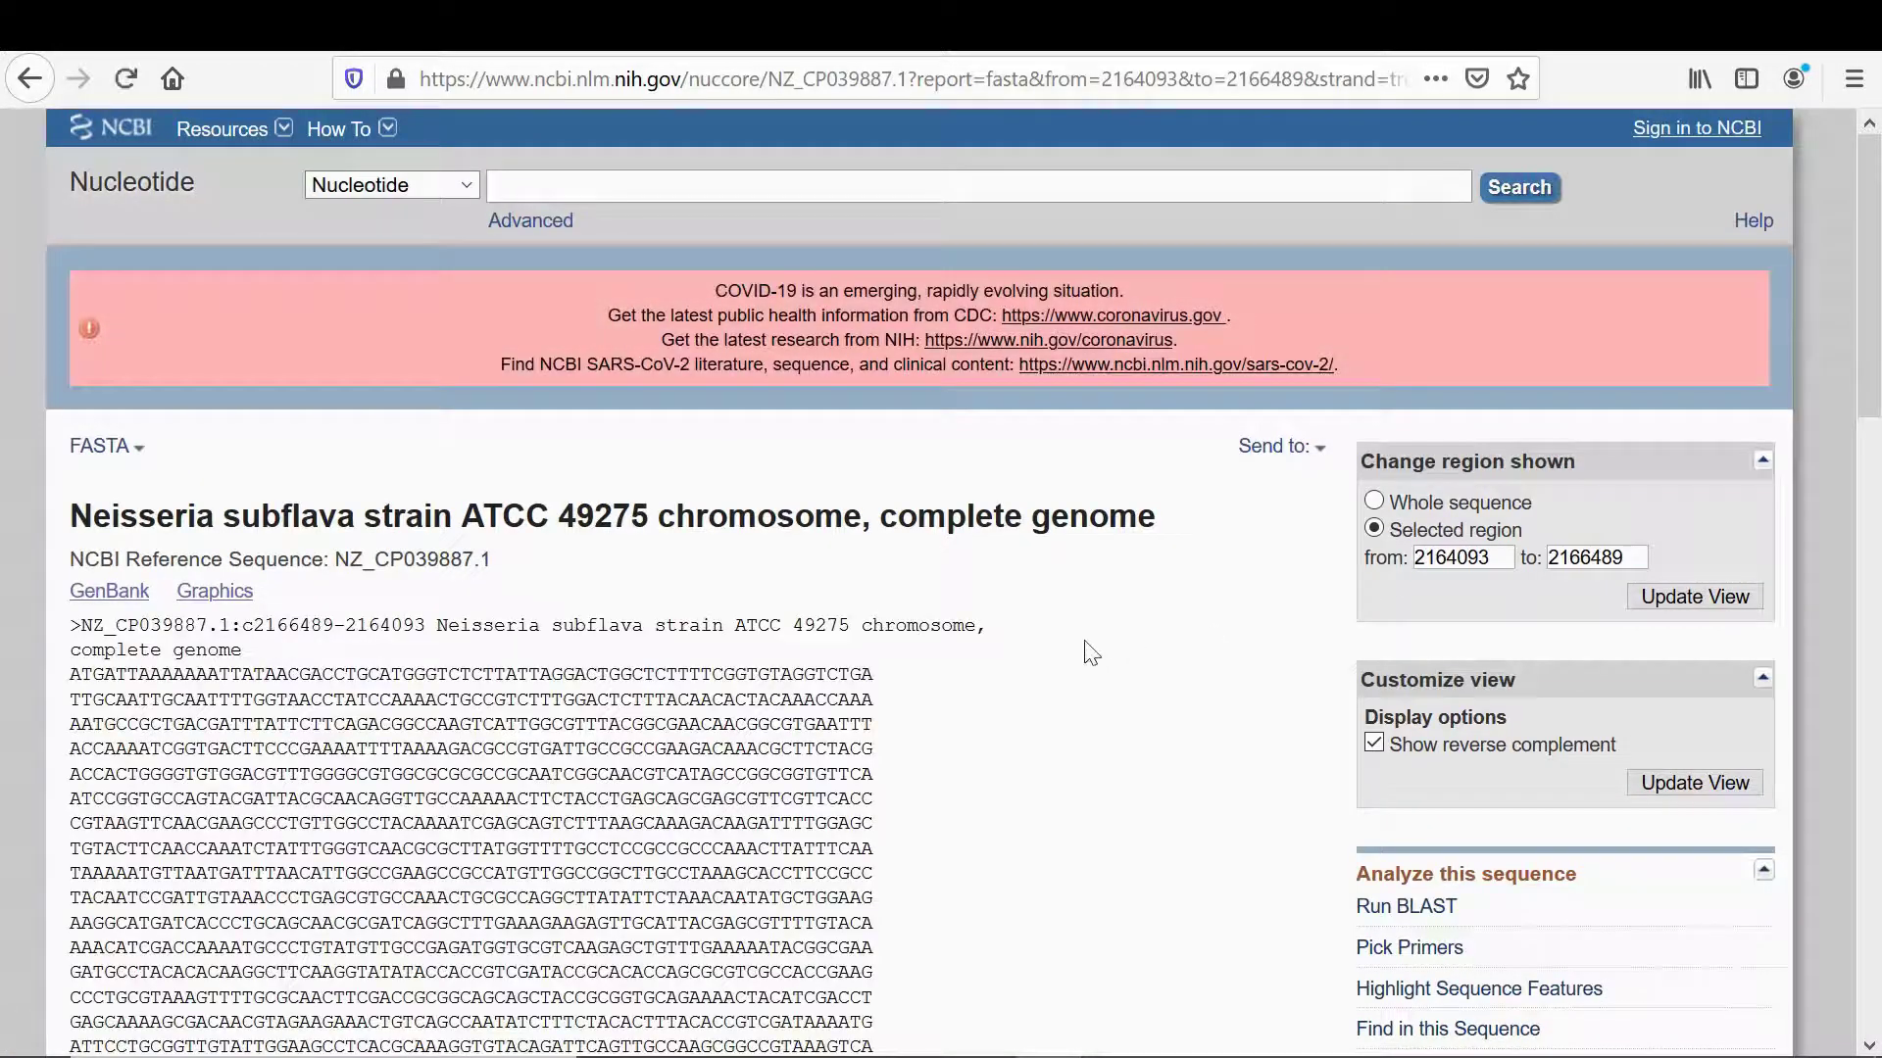
Step: Export the record as the FASTA file sequence.fasta and open it with Notepad
{"action": "scroll", "coordinate": [1084, 650], "scroll_direction": "down", "scroll_amount": 2}
{"action": "scroll", "coordinate": [849, 668], "scroll_direction": "down", "scroll_amount": 1}
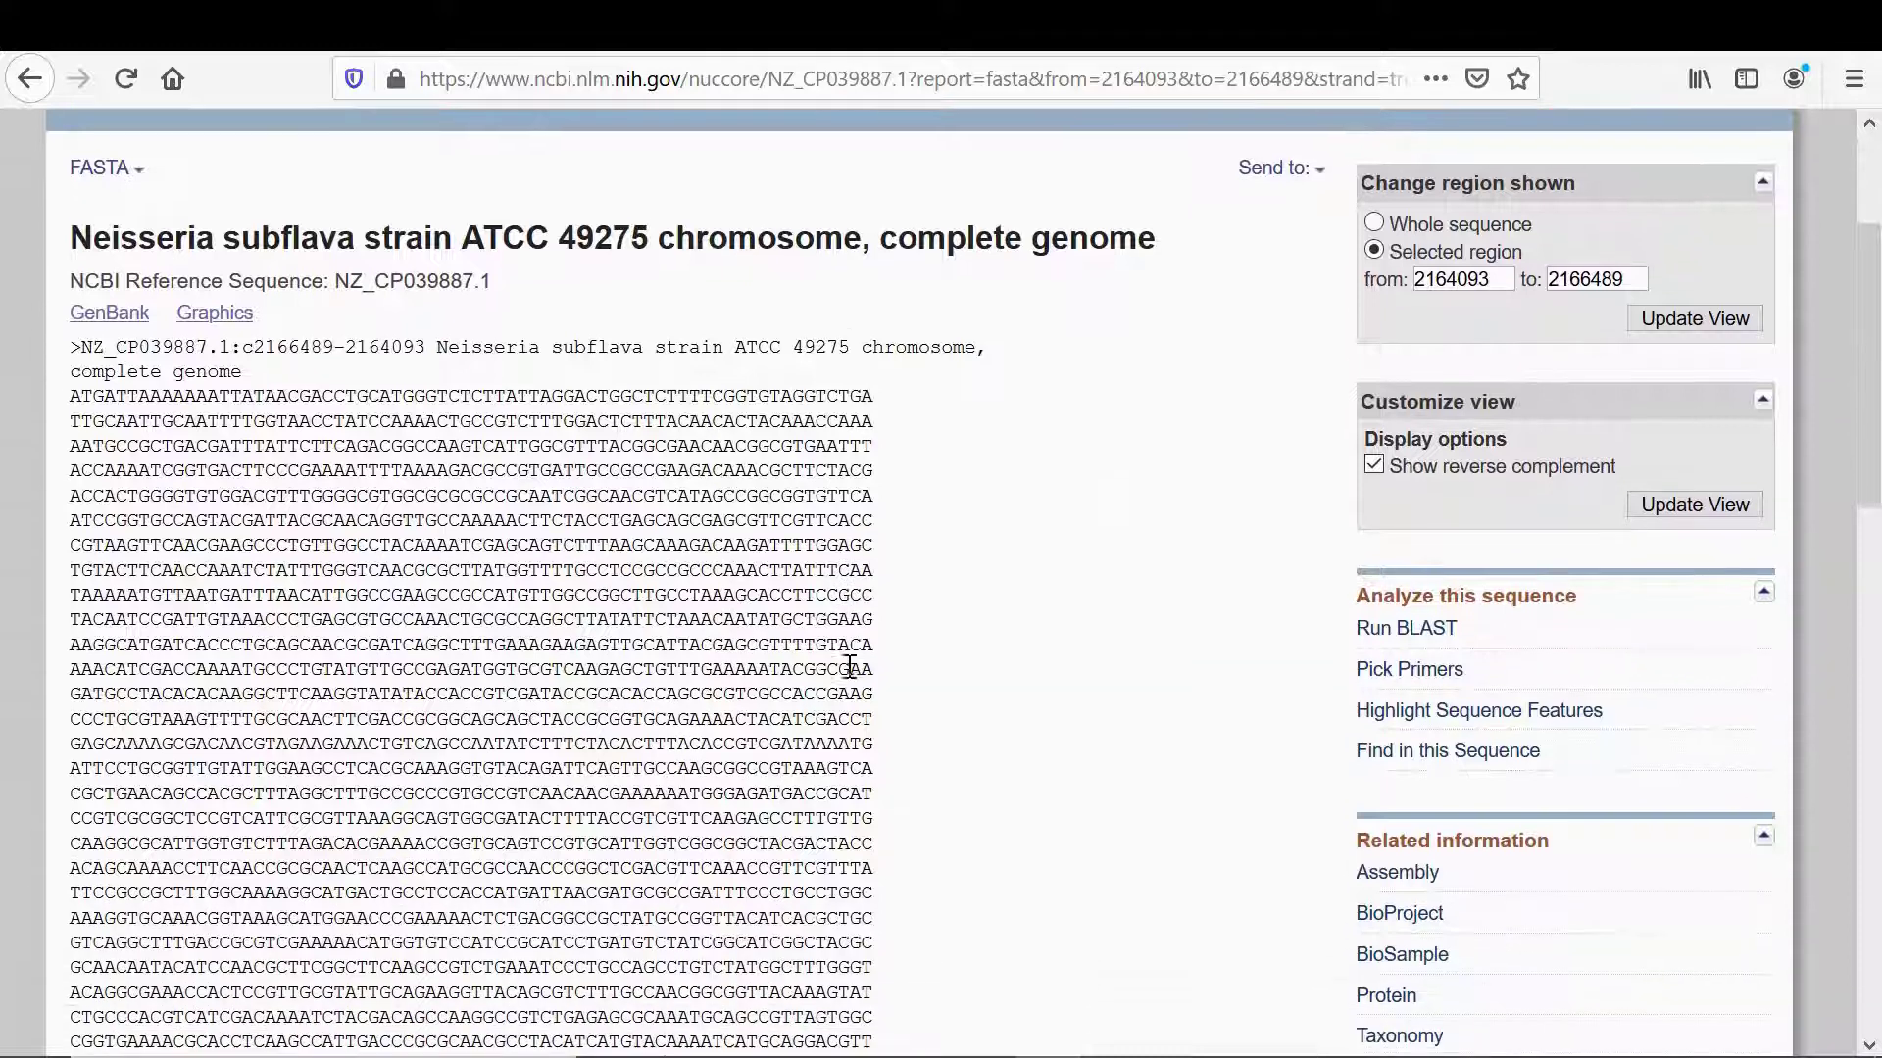
{"action": "left_click", "coordinate": [1284, 153]}
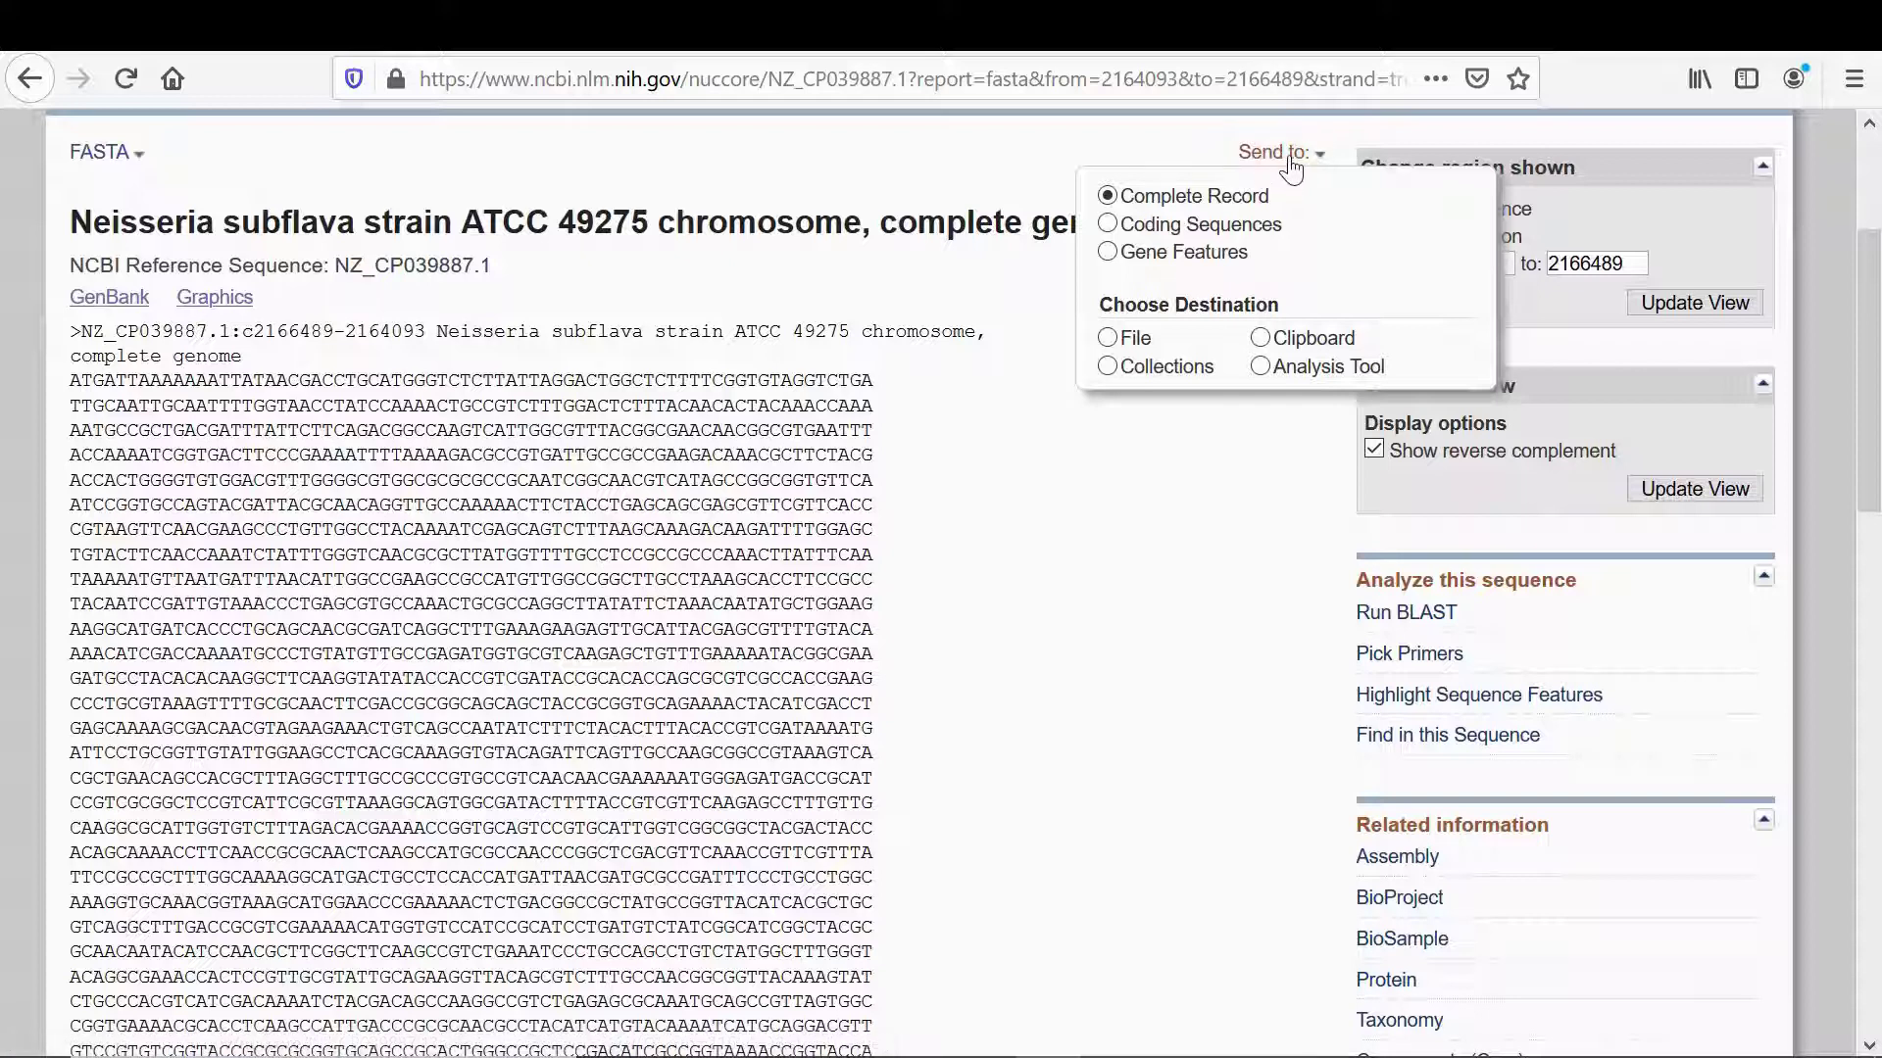
{"action": "left_click", "coordinate": [1109, 338]}
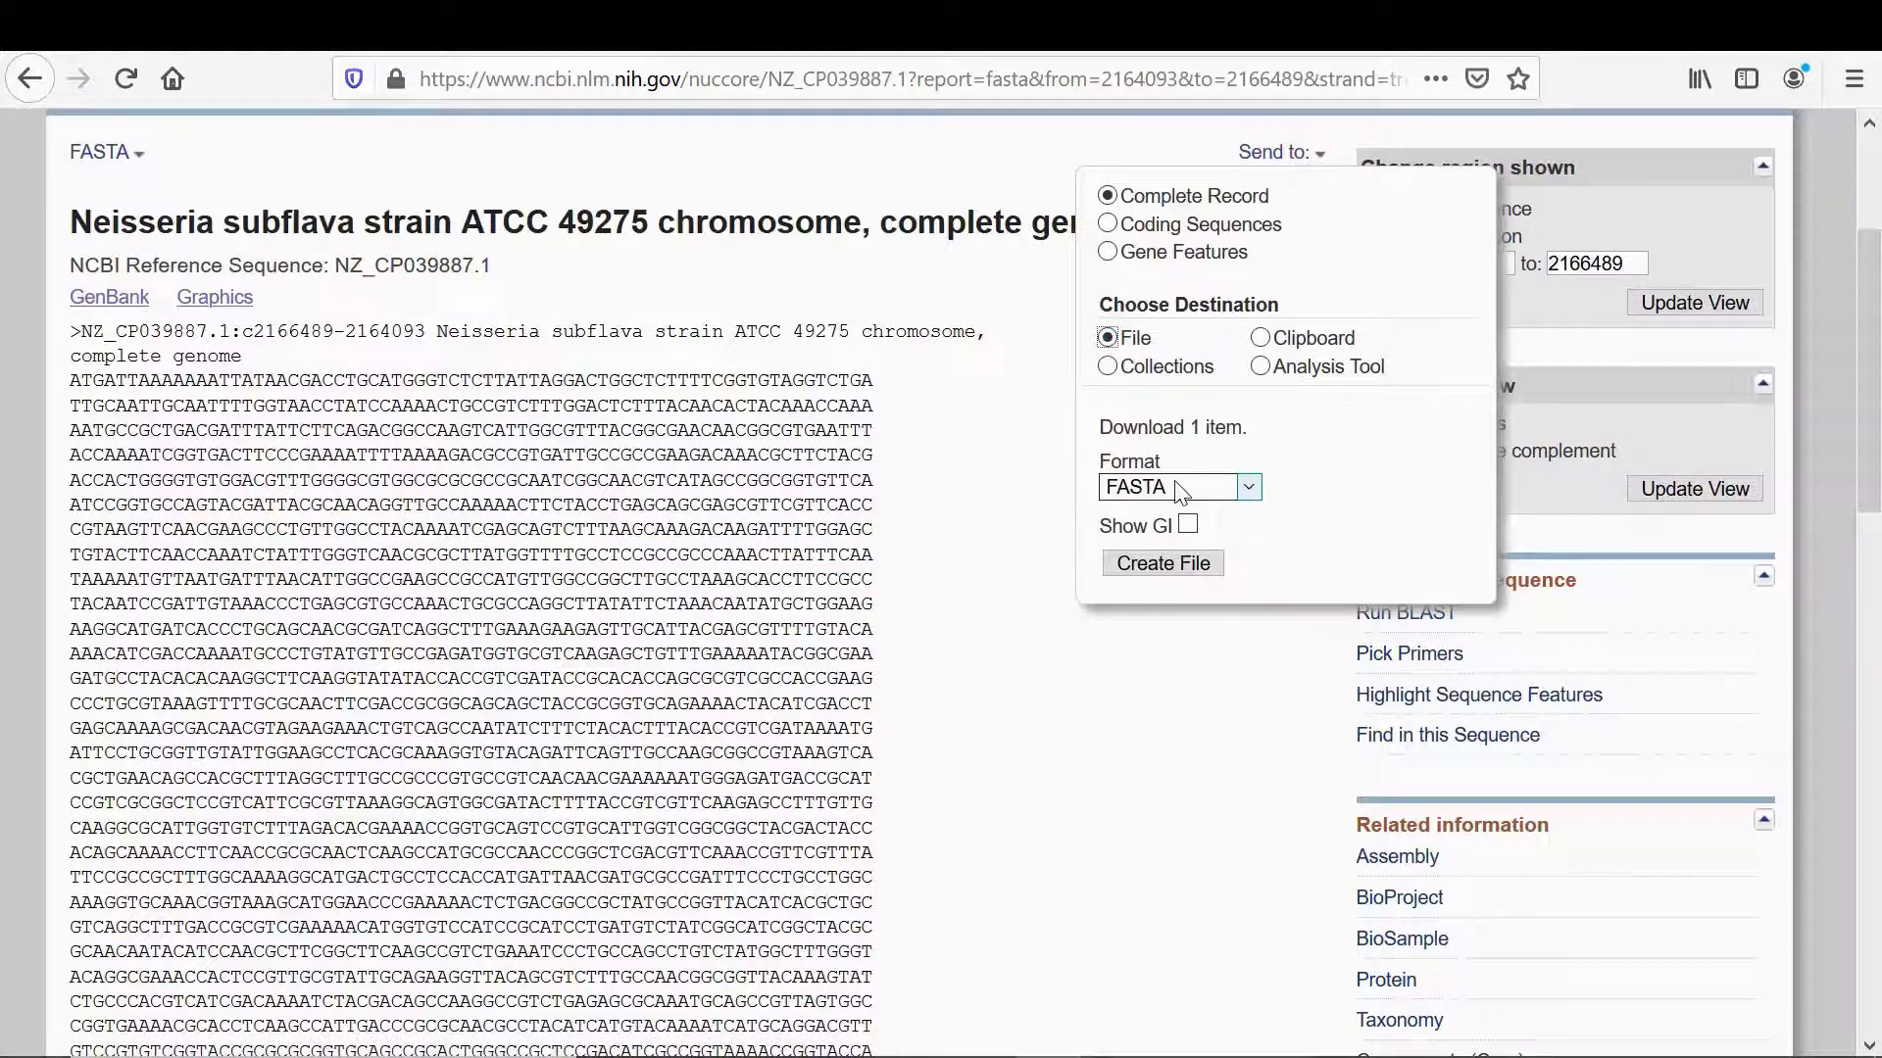
{"action": "left_click", "coordinate": [1169, 566]}
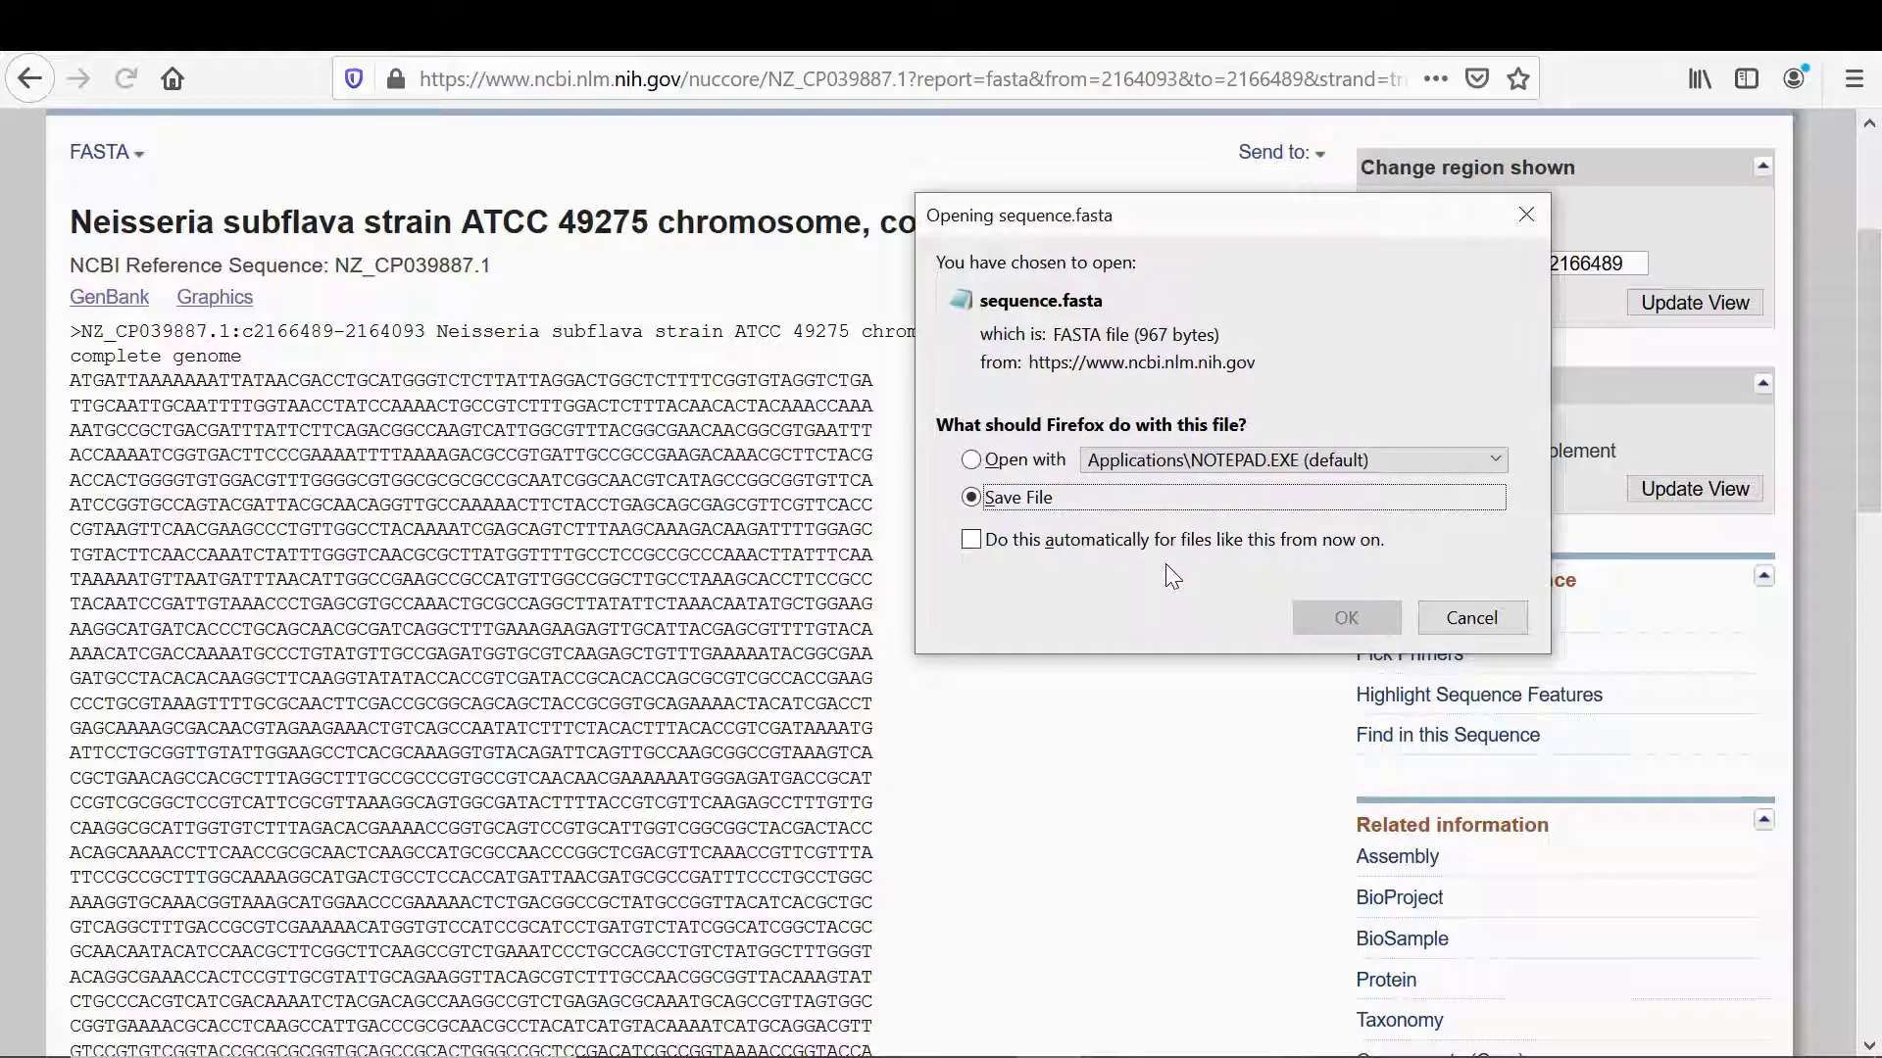
{"action": "left_click", "coordinate": [972, 460]}
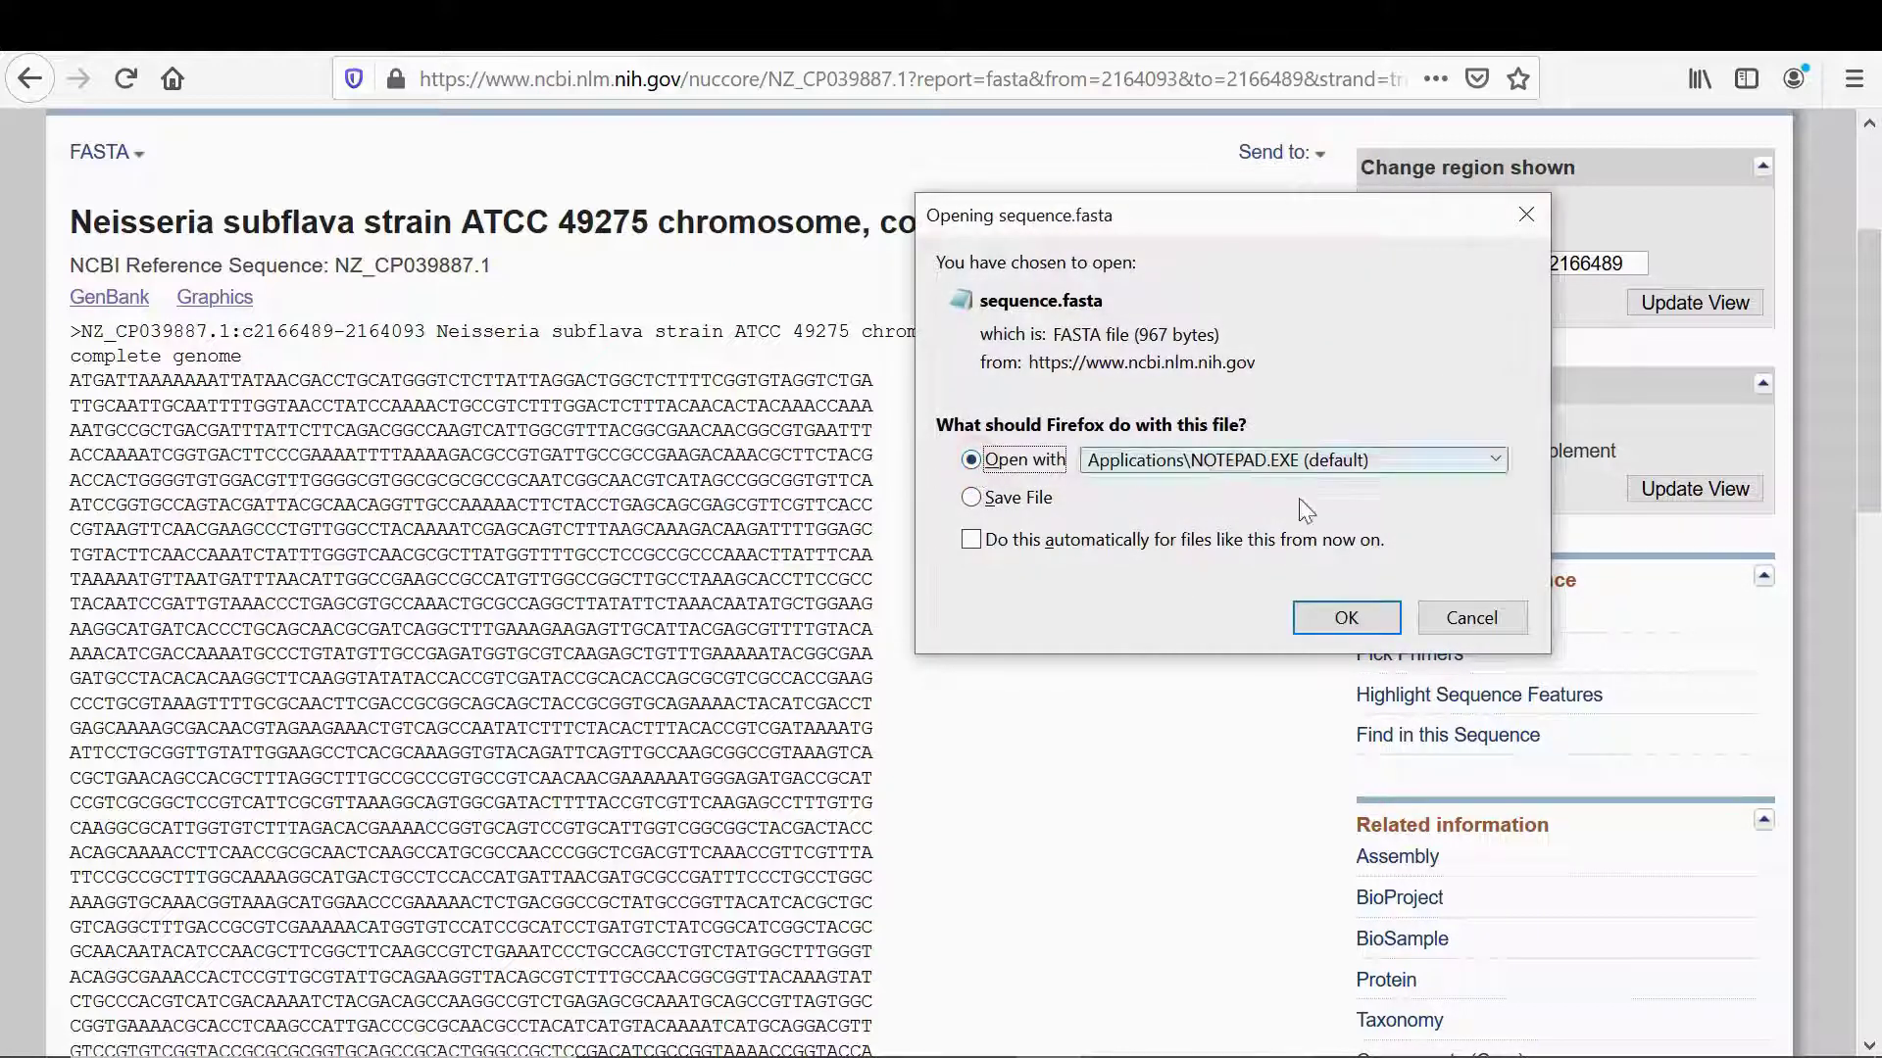
{"action": "left_click", "coordinate": [1345, 617]}
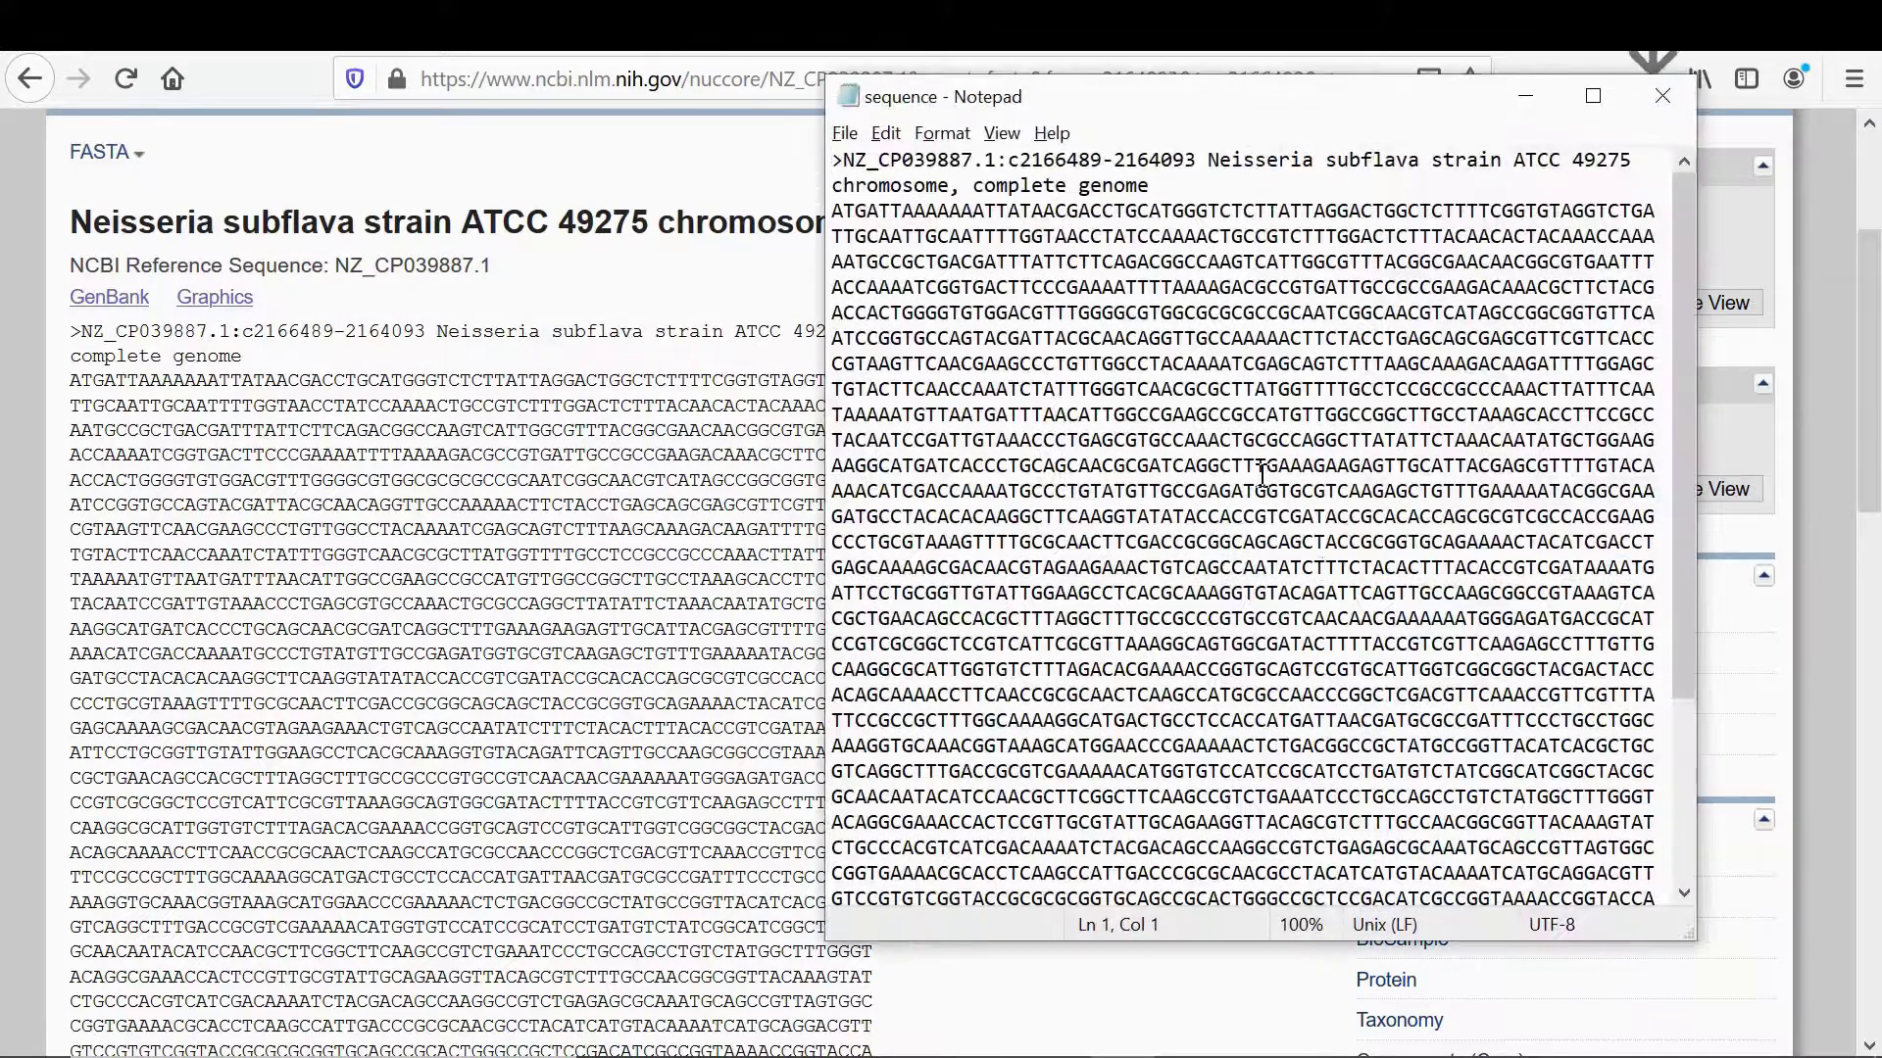
Step: Replace the FASTA header text after '>' with penbind1a
{"action": "scroll", "coordinate": [1264, 477], "scroll_direction": "down", "scroll_amount": 3}
{"action": "scroll", "coordinate": [1264, 477], "scroll_direction": "up", "scroll_amount": 3}
{"action": "scroll", "coordinate": [1264, 477], "scroll_direction": "up", "scroll_amount": 1}
{"action": "left_click_drag", "start_coordinate": [842, 162], "coordinate": [1625, 181]}
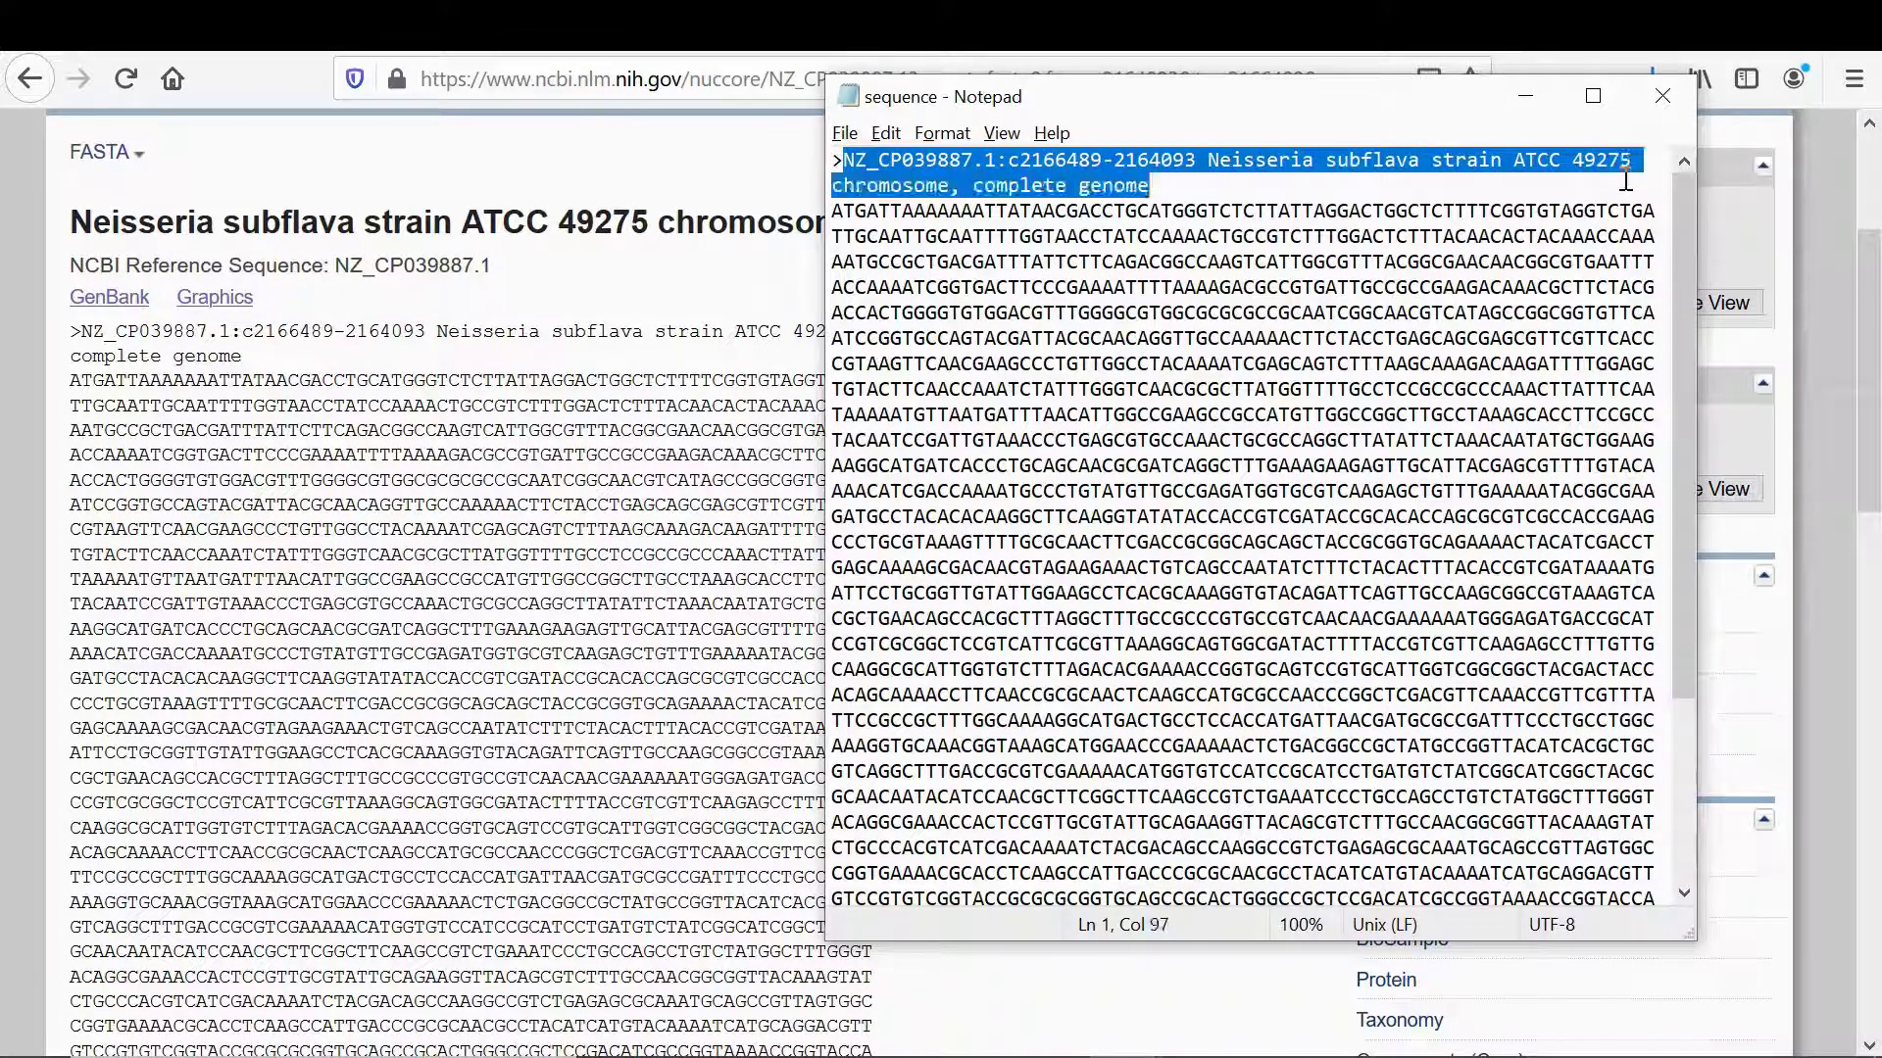
{"action": "type", "text": "pen"}
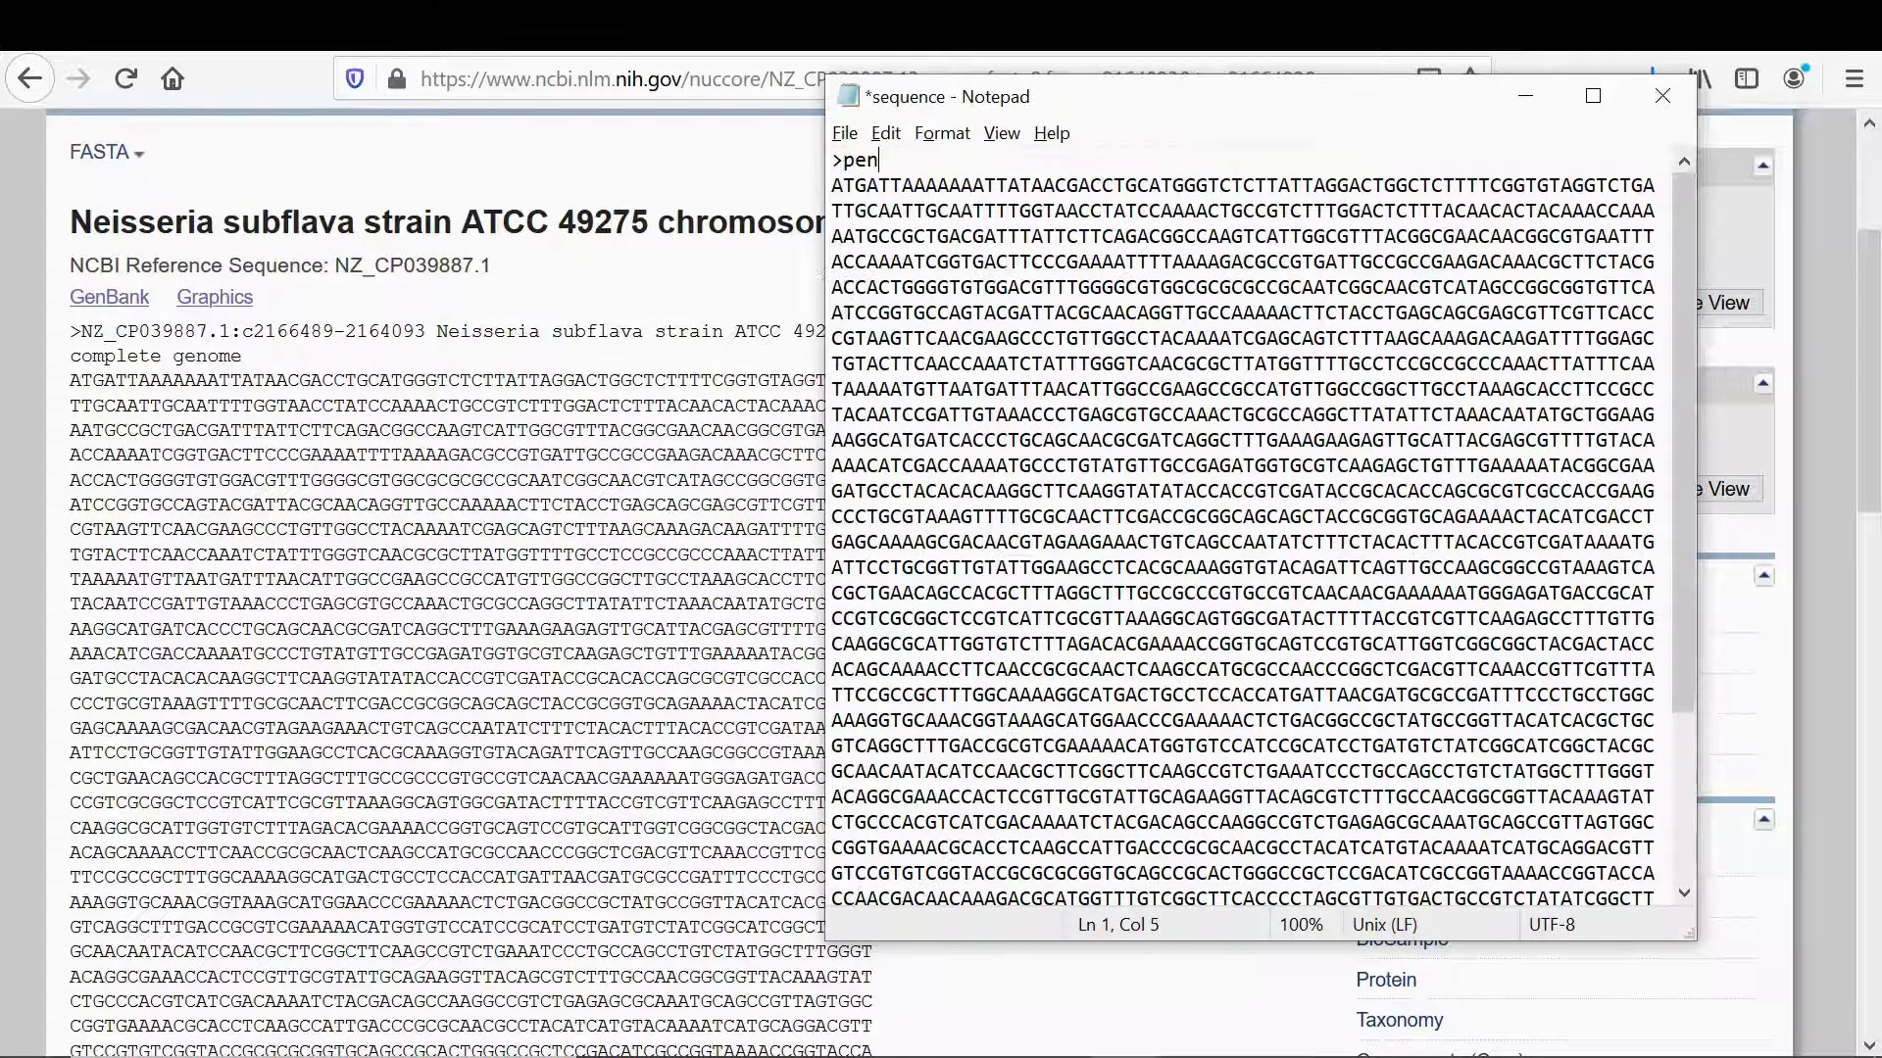
{"action": "type", "text": "bind1a"}
Step: Maximize Notepad, then close it without saving the changes
{"action": "double_click", "coordinate": [1366, 95]}
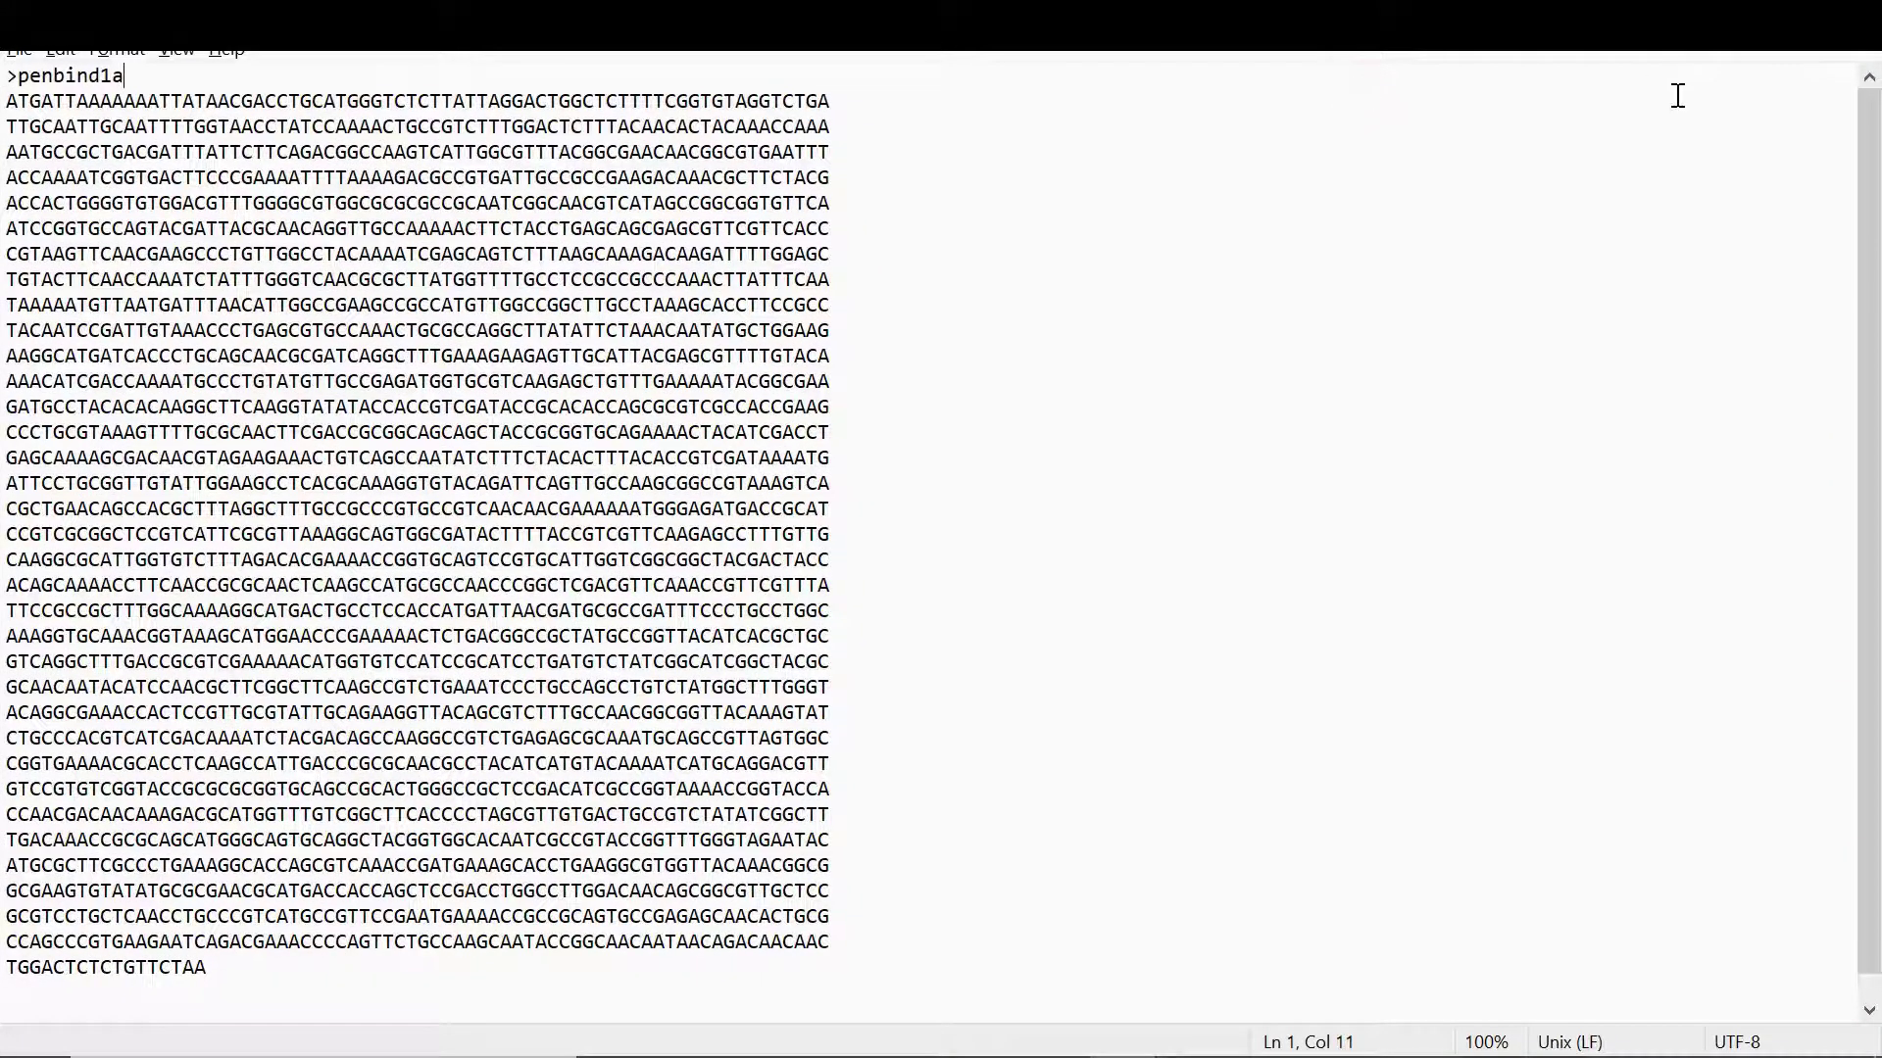
{"action": "key", "text": "alt+F4"}
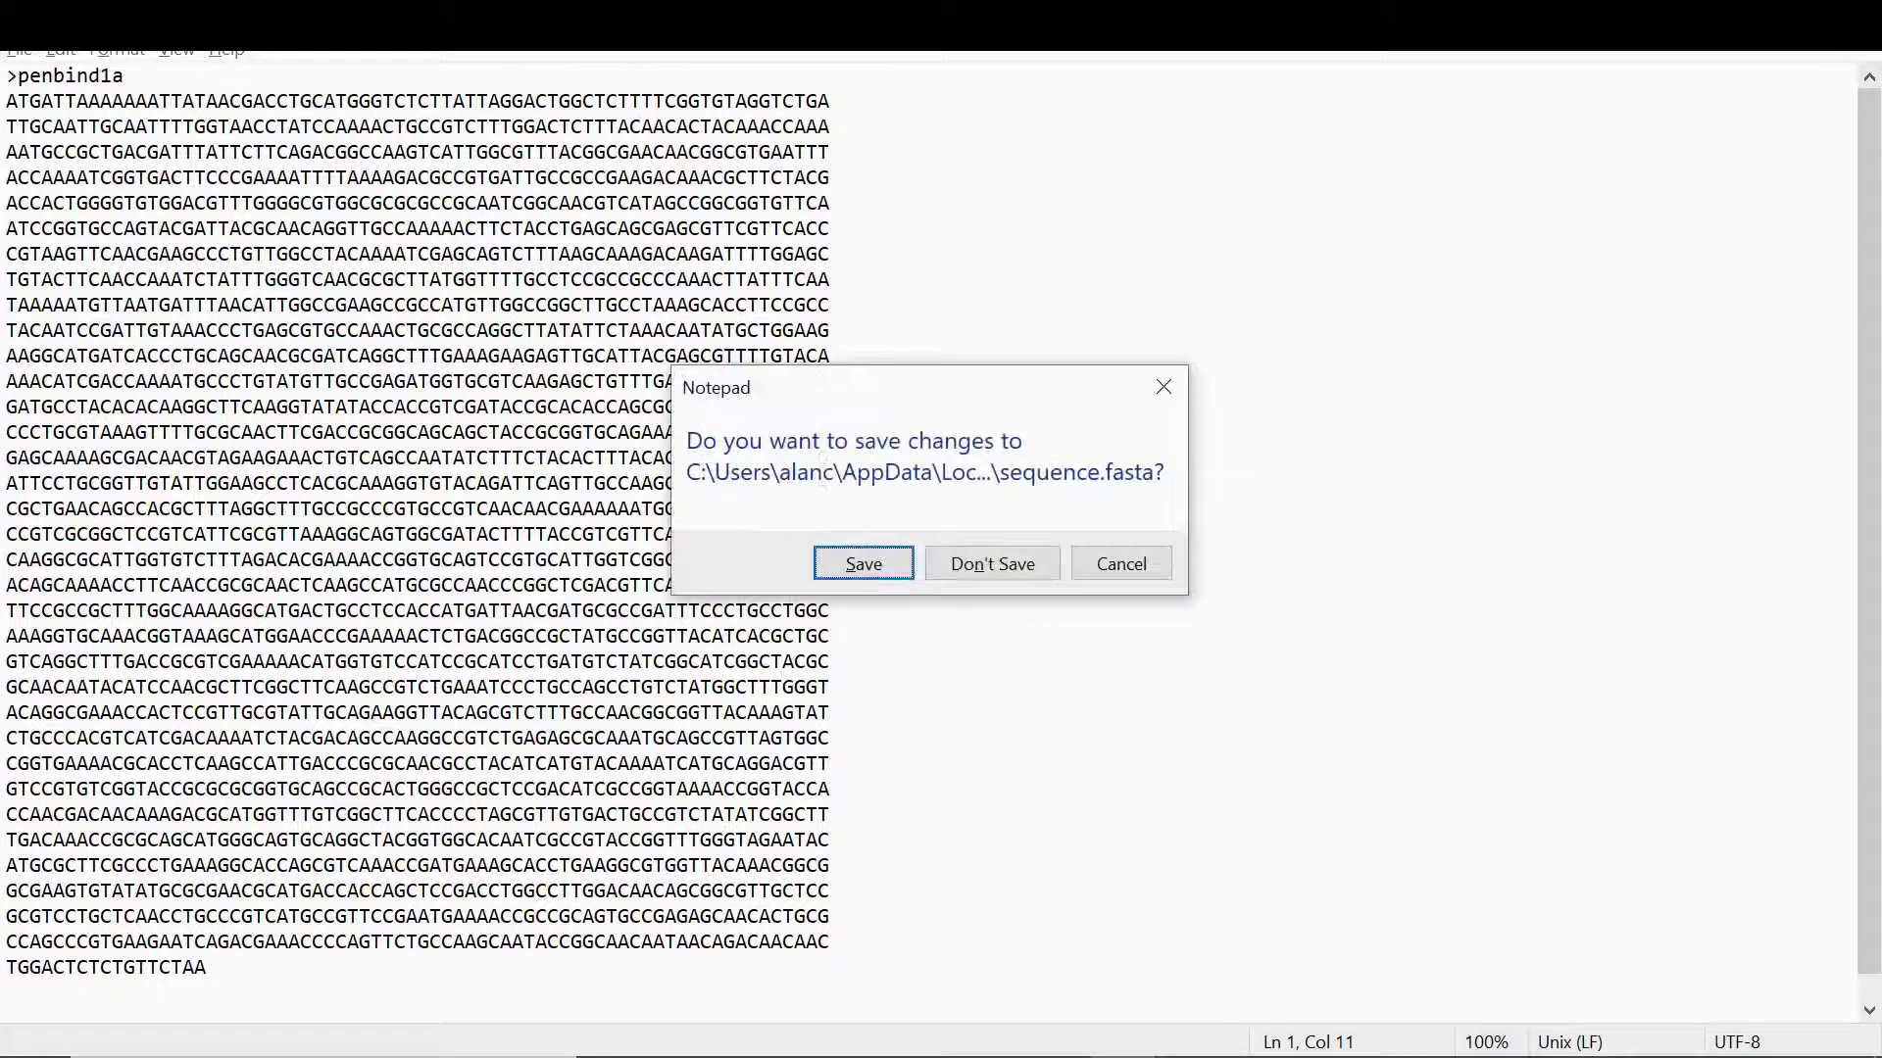
{"action": "left_click", "coordinate": [978, 573]}
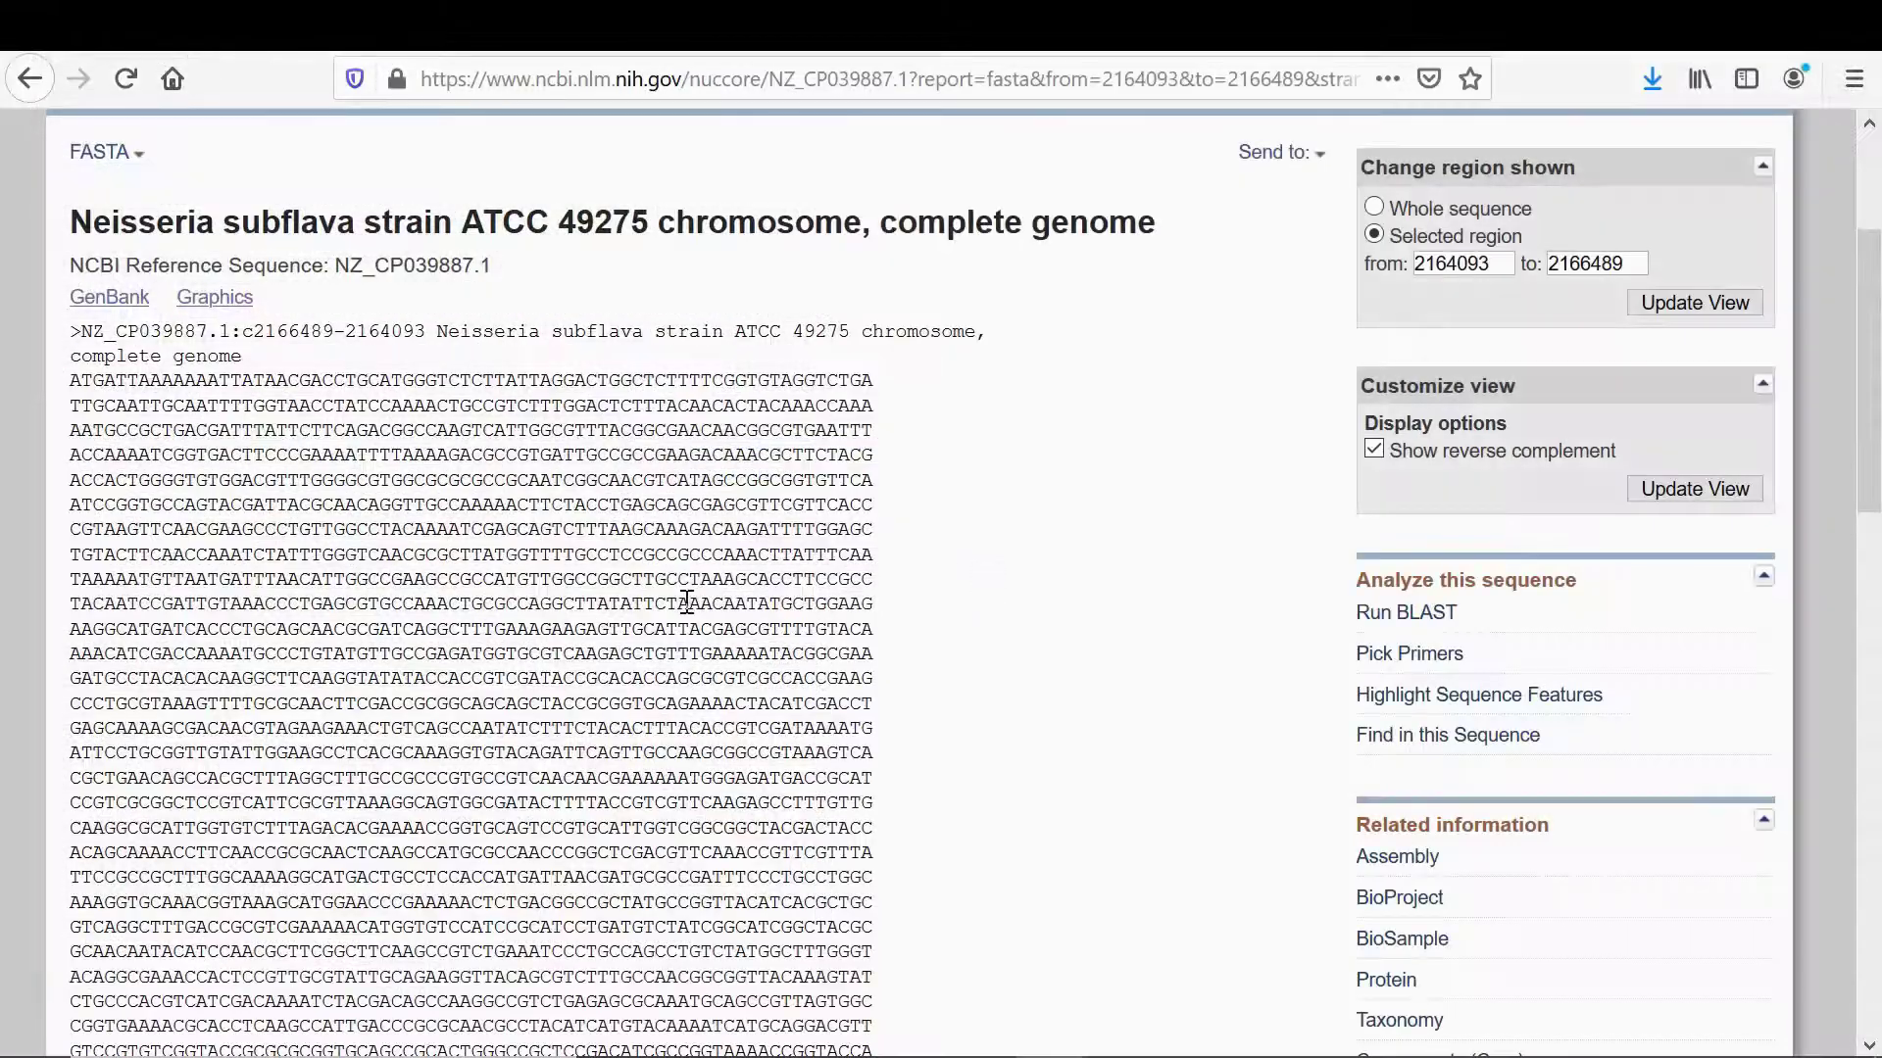
Step: Copy the entire nucleotide sequence from the NCBI FASTA page
{"action": "scroll", "coordinate": [691, 612], "scroll_direction": "down", "scroll_amount": 2}
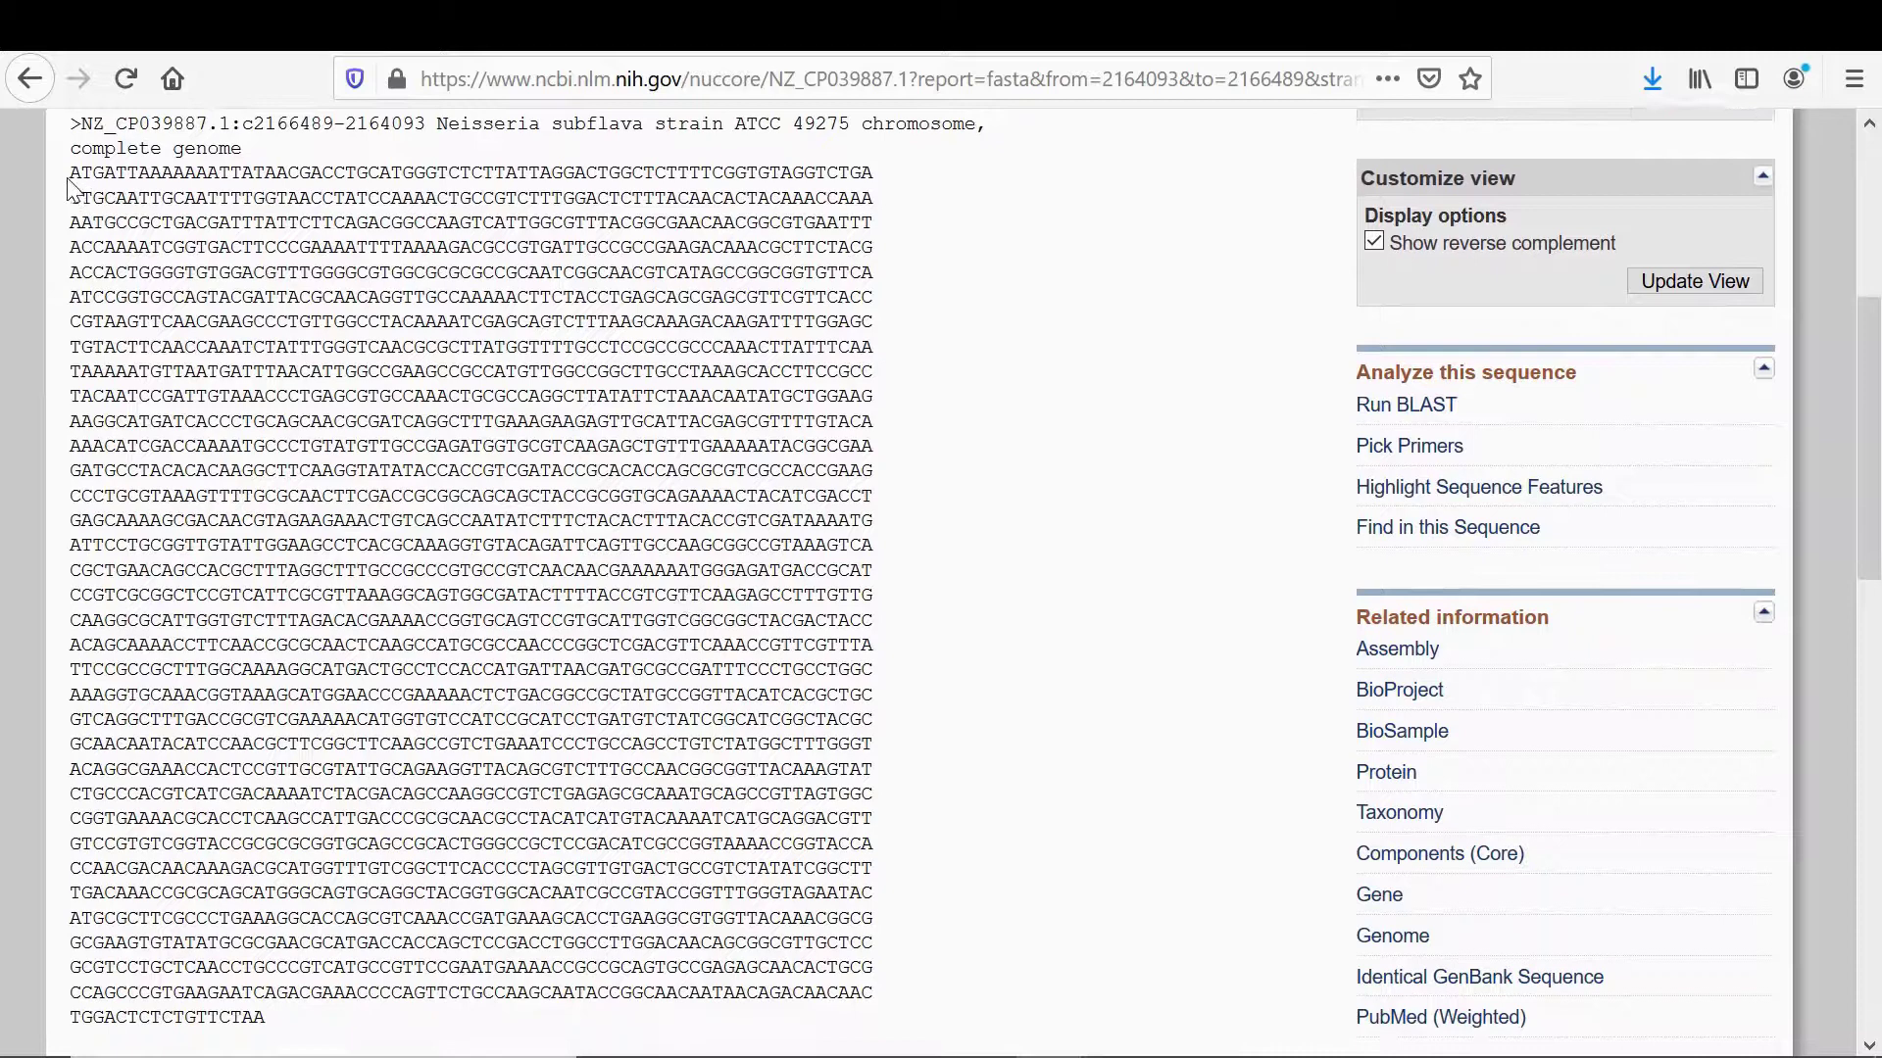
{"action": "left_click_drag", "start_coordinate": [75, 180], "coordinate": [294, 1034]}
{"action": "right_click", "coordinate": [283, 663]}
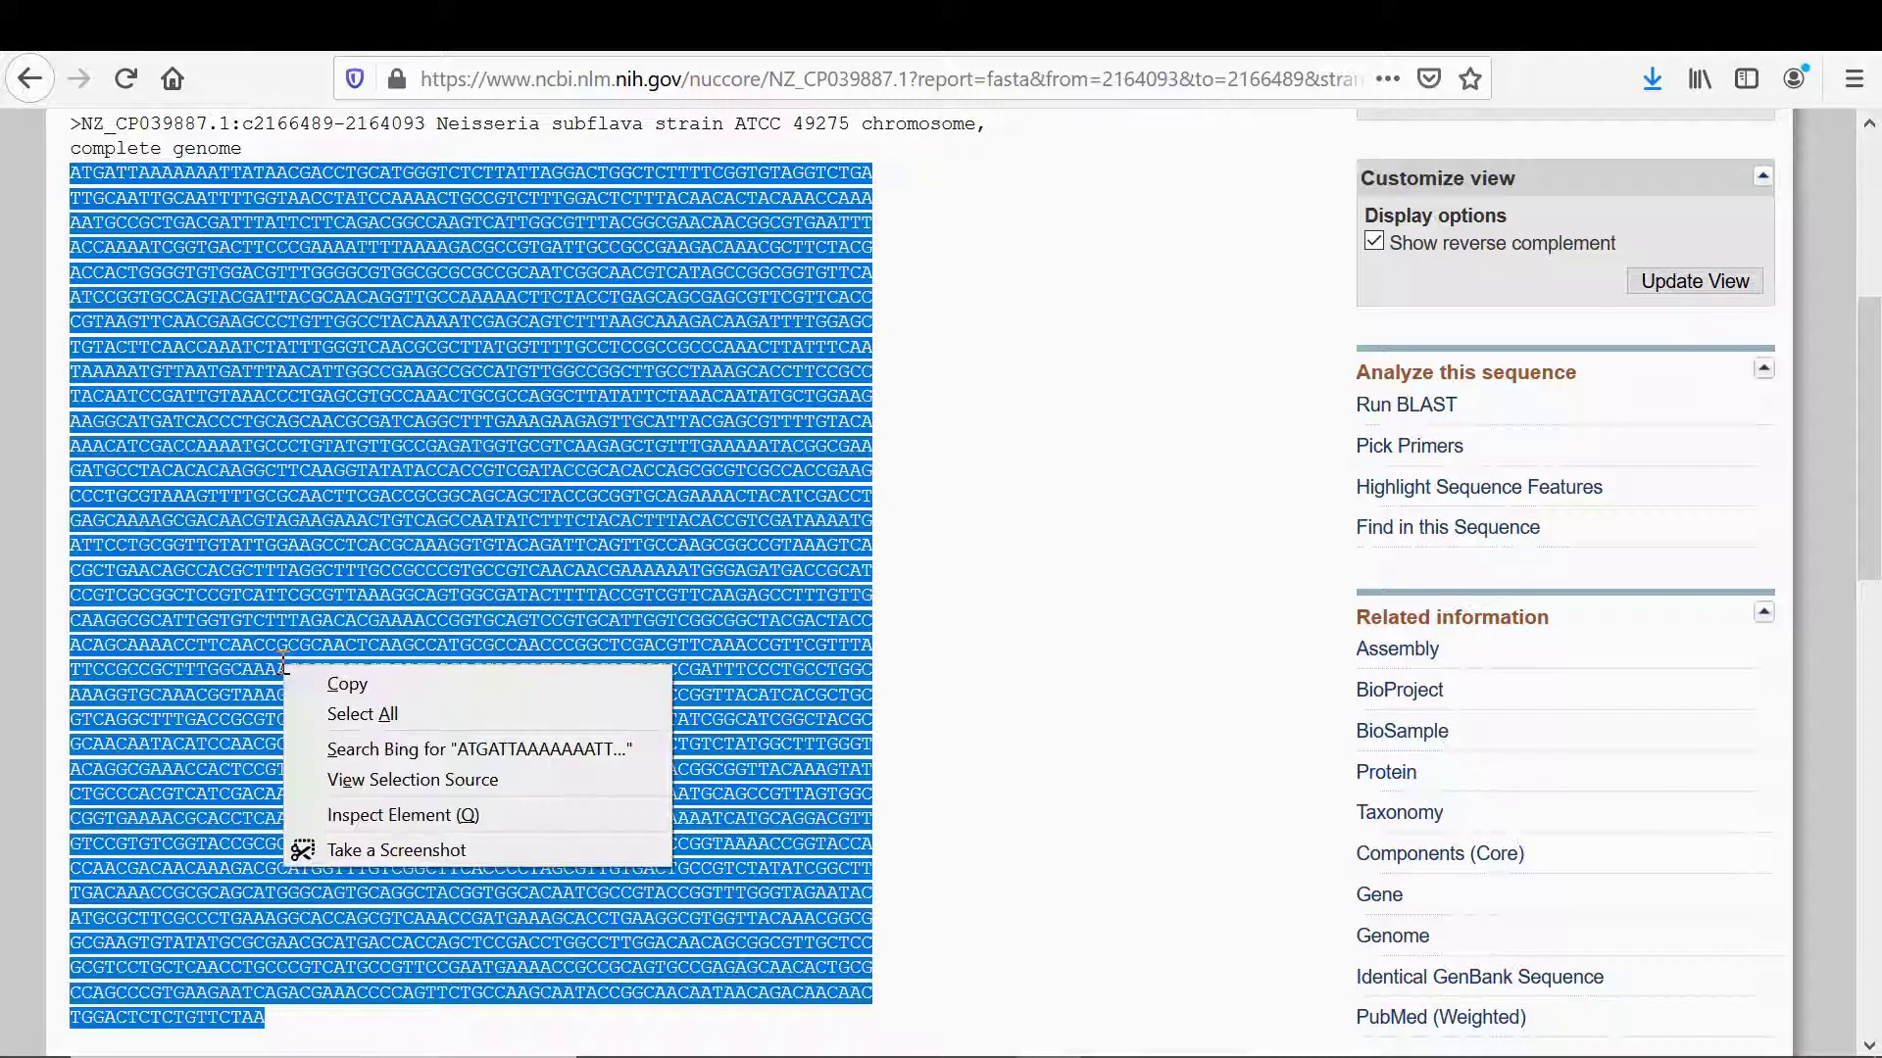
{"action": "left_click", "coordinate": [362, 677]}
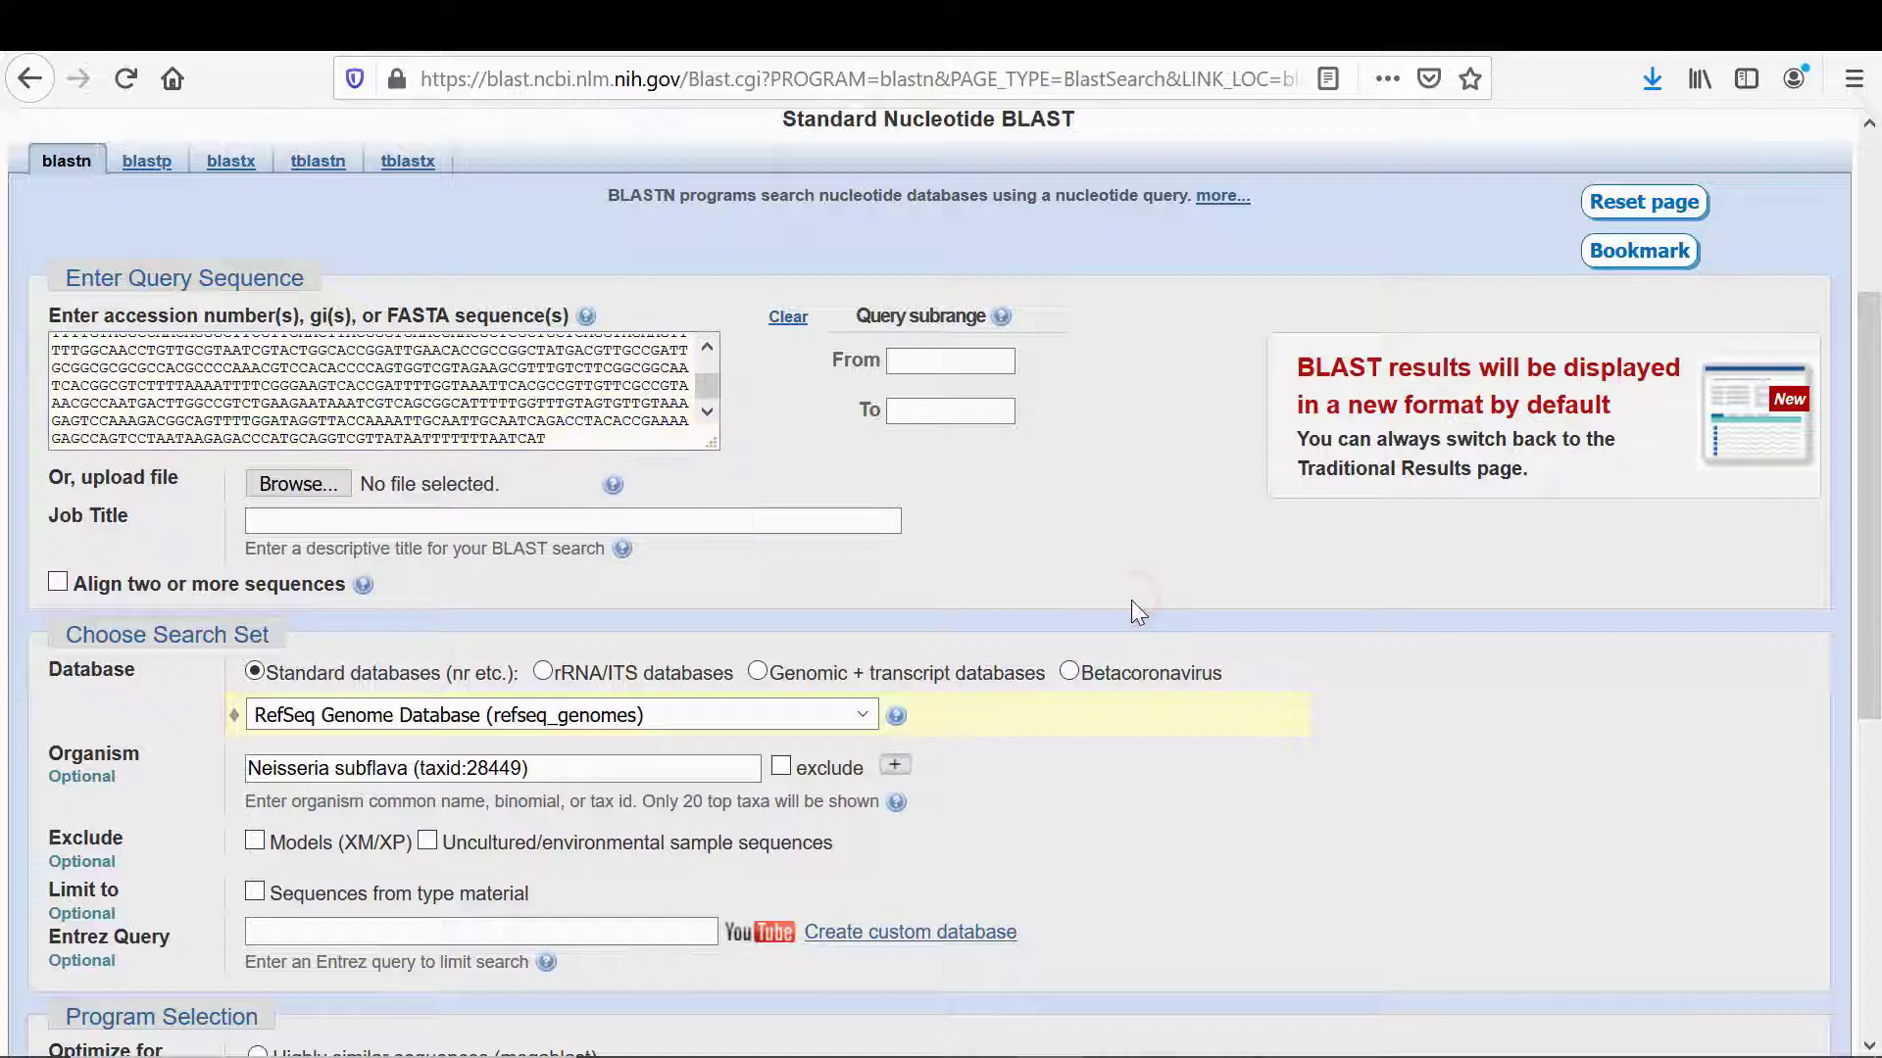
Step: Keep RefSeq Genome Database as the BLASTN database for the Neisseria subflava search
{"action": "scroll", "coordinate": [1131, 600], "scroll_direction": "down", "scroll_amount": 3}
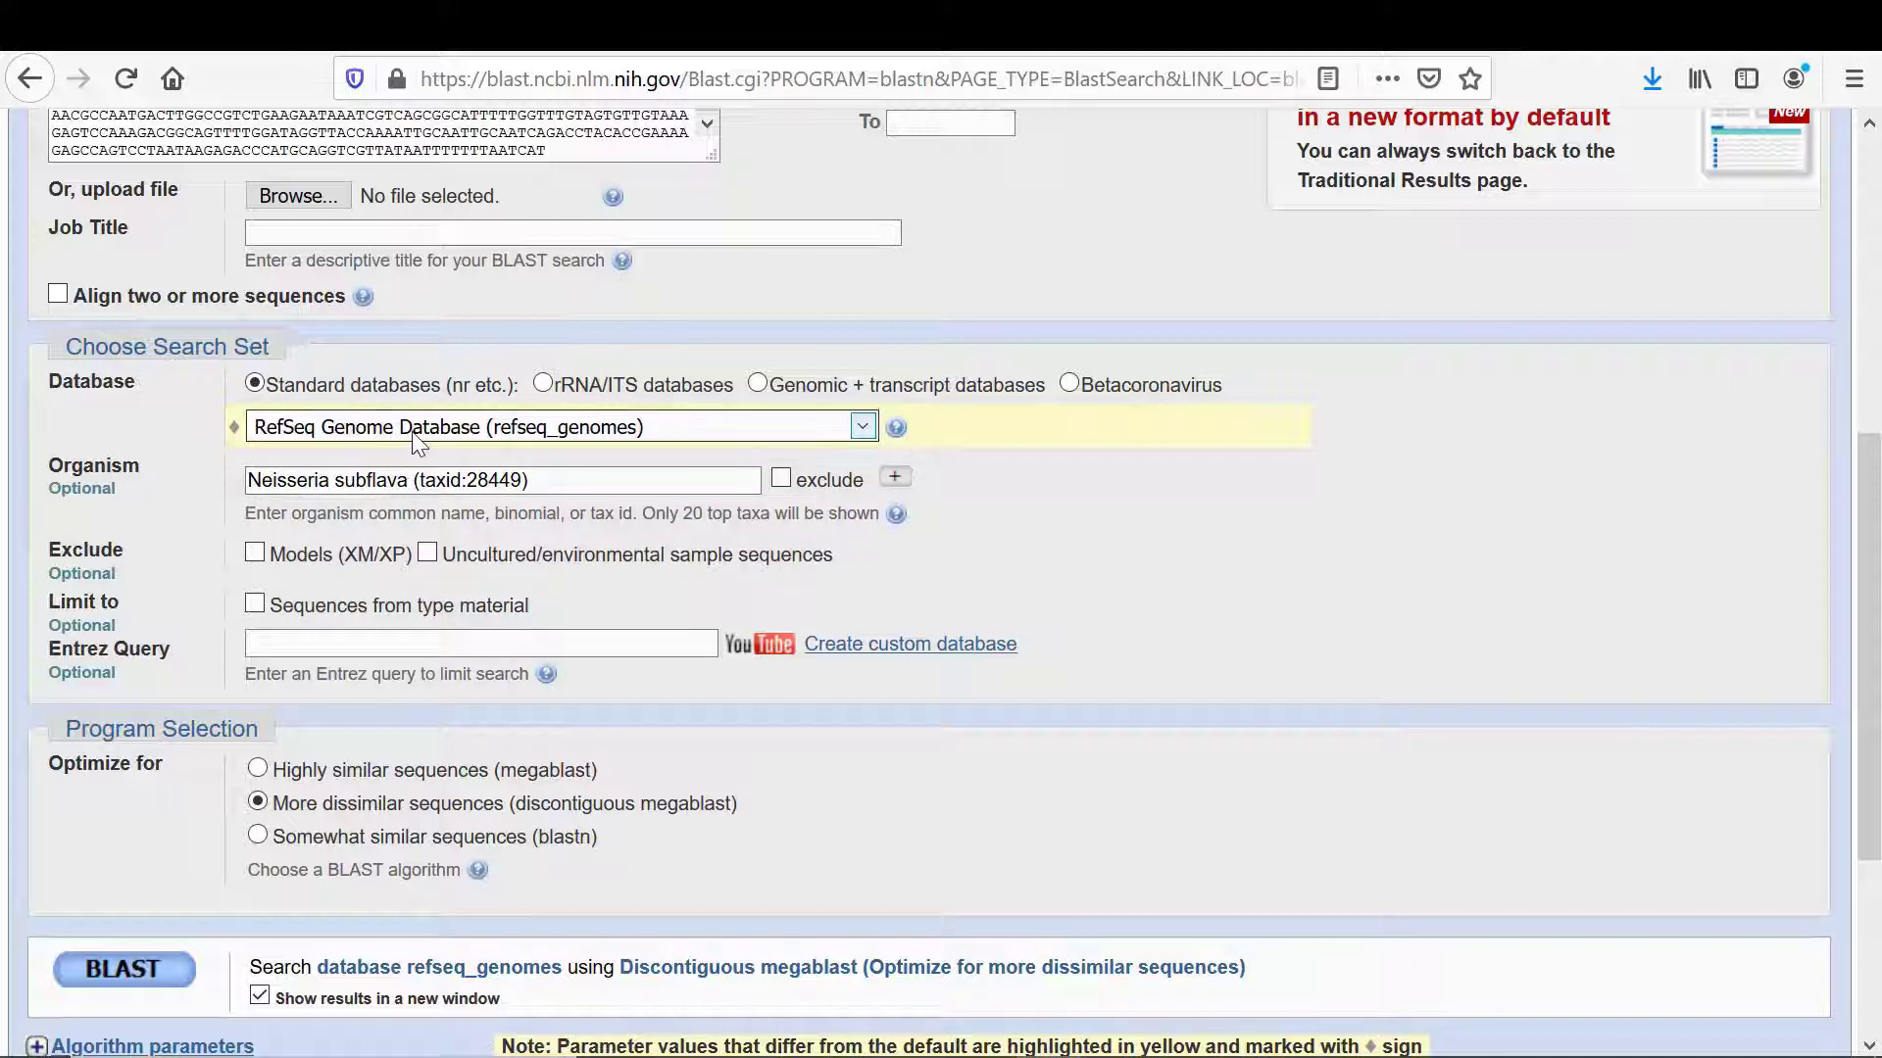
{"action": "left_click", "coordinate": [654, 435]}
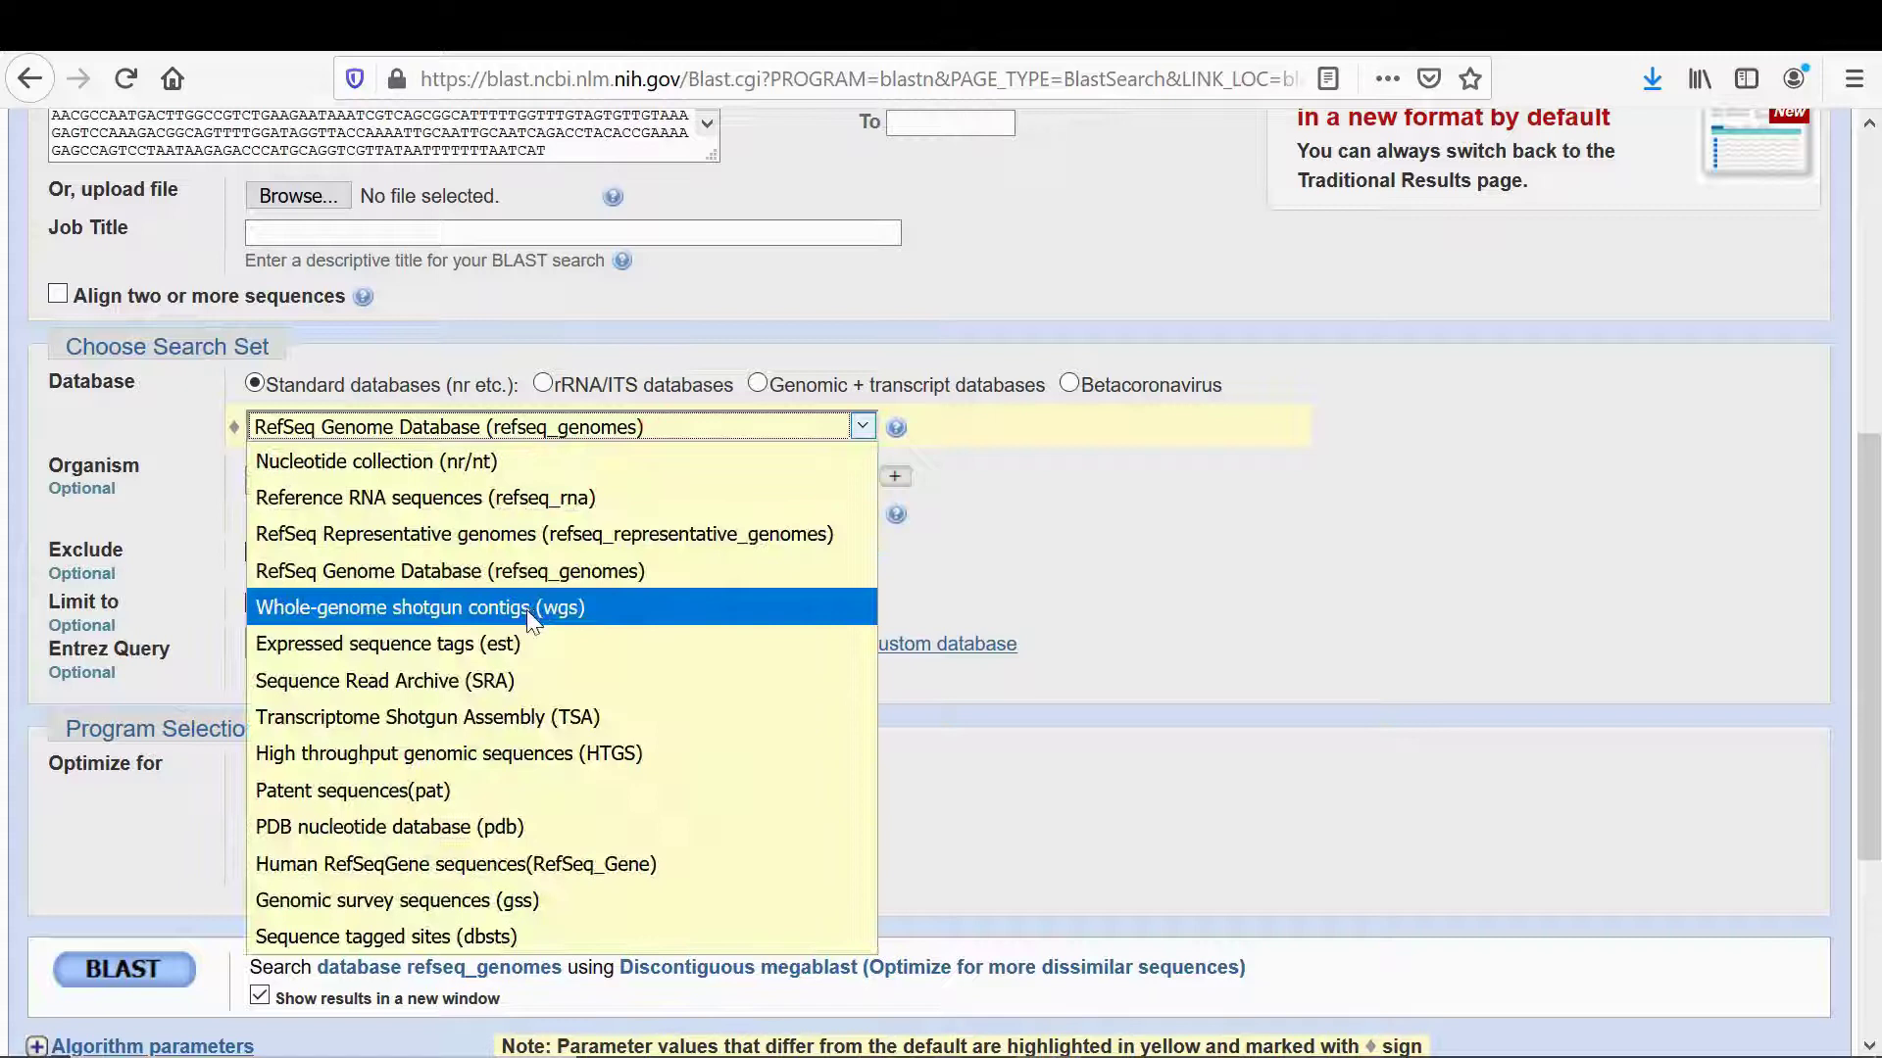
{"action": "left_click", "coordinate": [519, 571]}
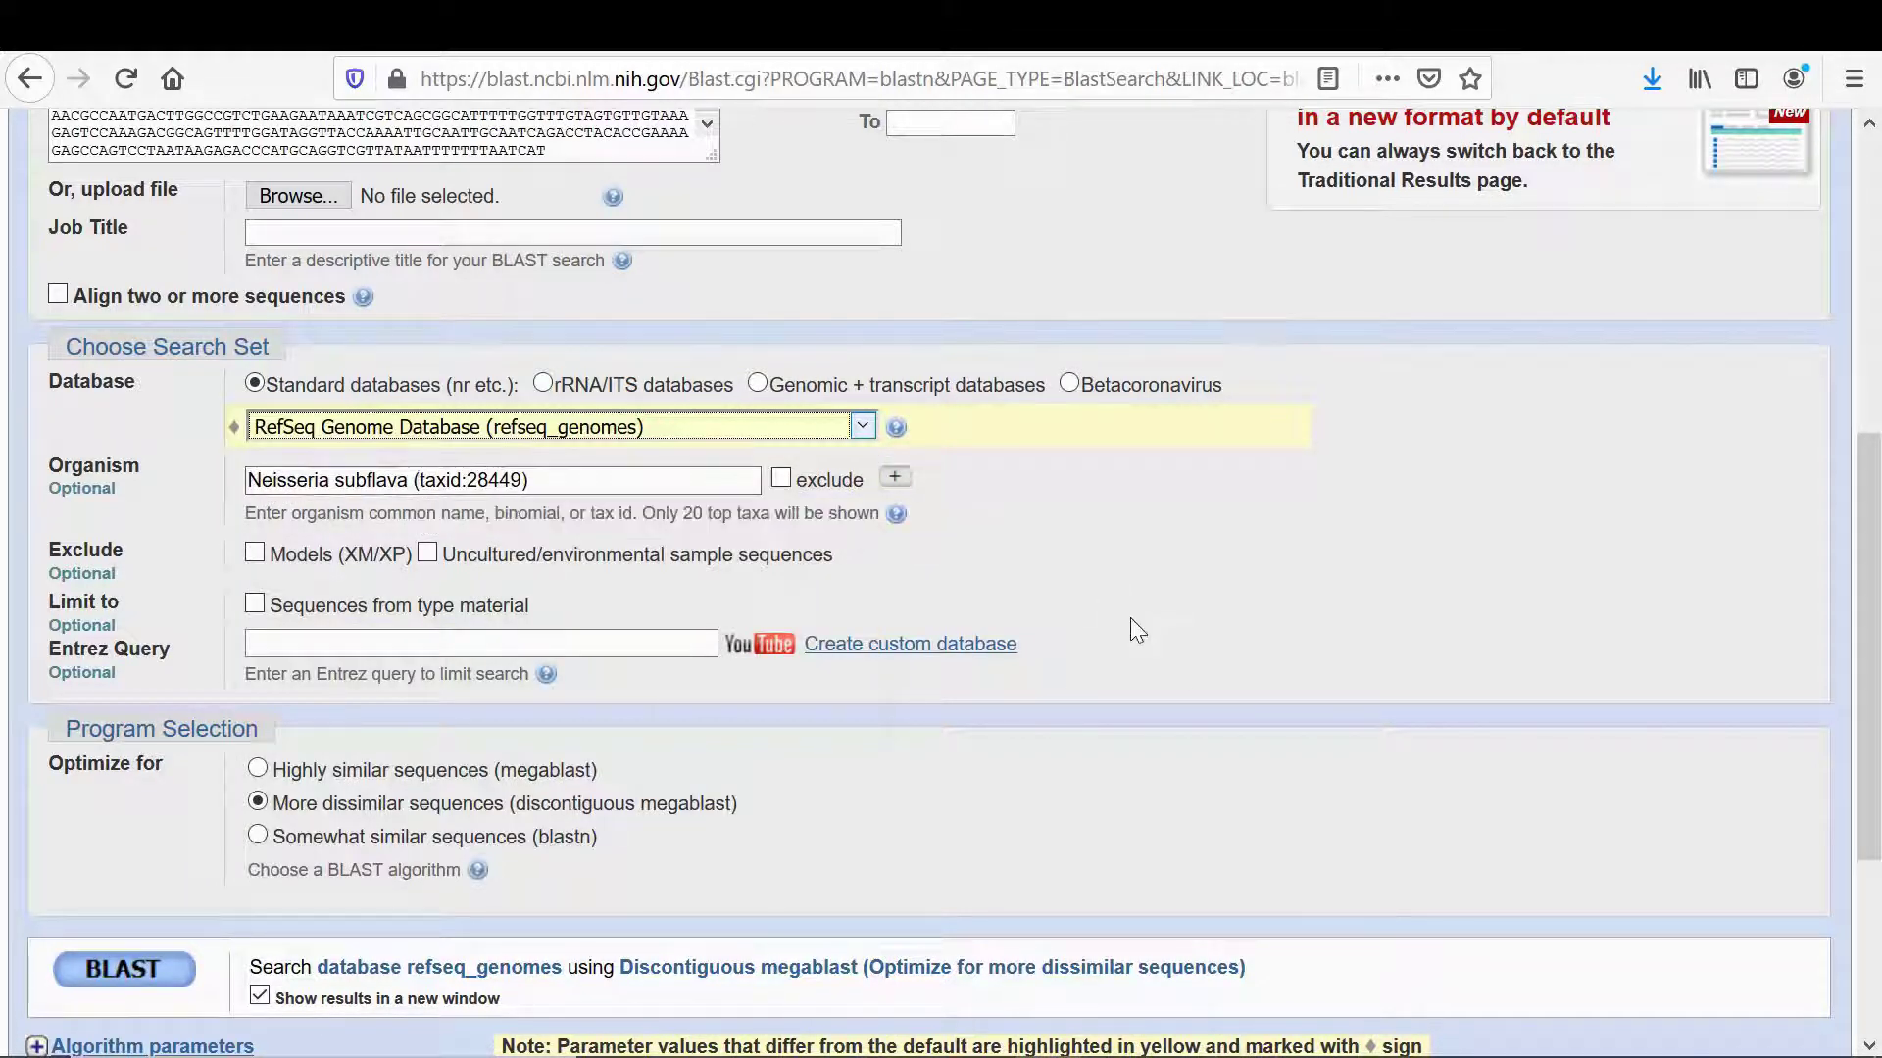
{"action": "scroll", "coordinate": [1130, 627], "scroll_direction": "down", "scroll_amount": 3}
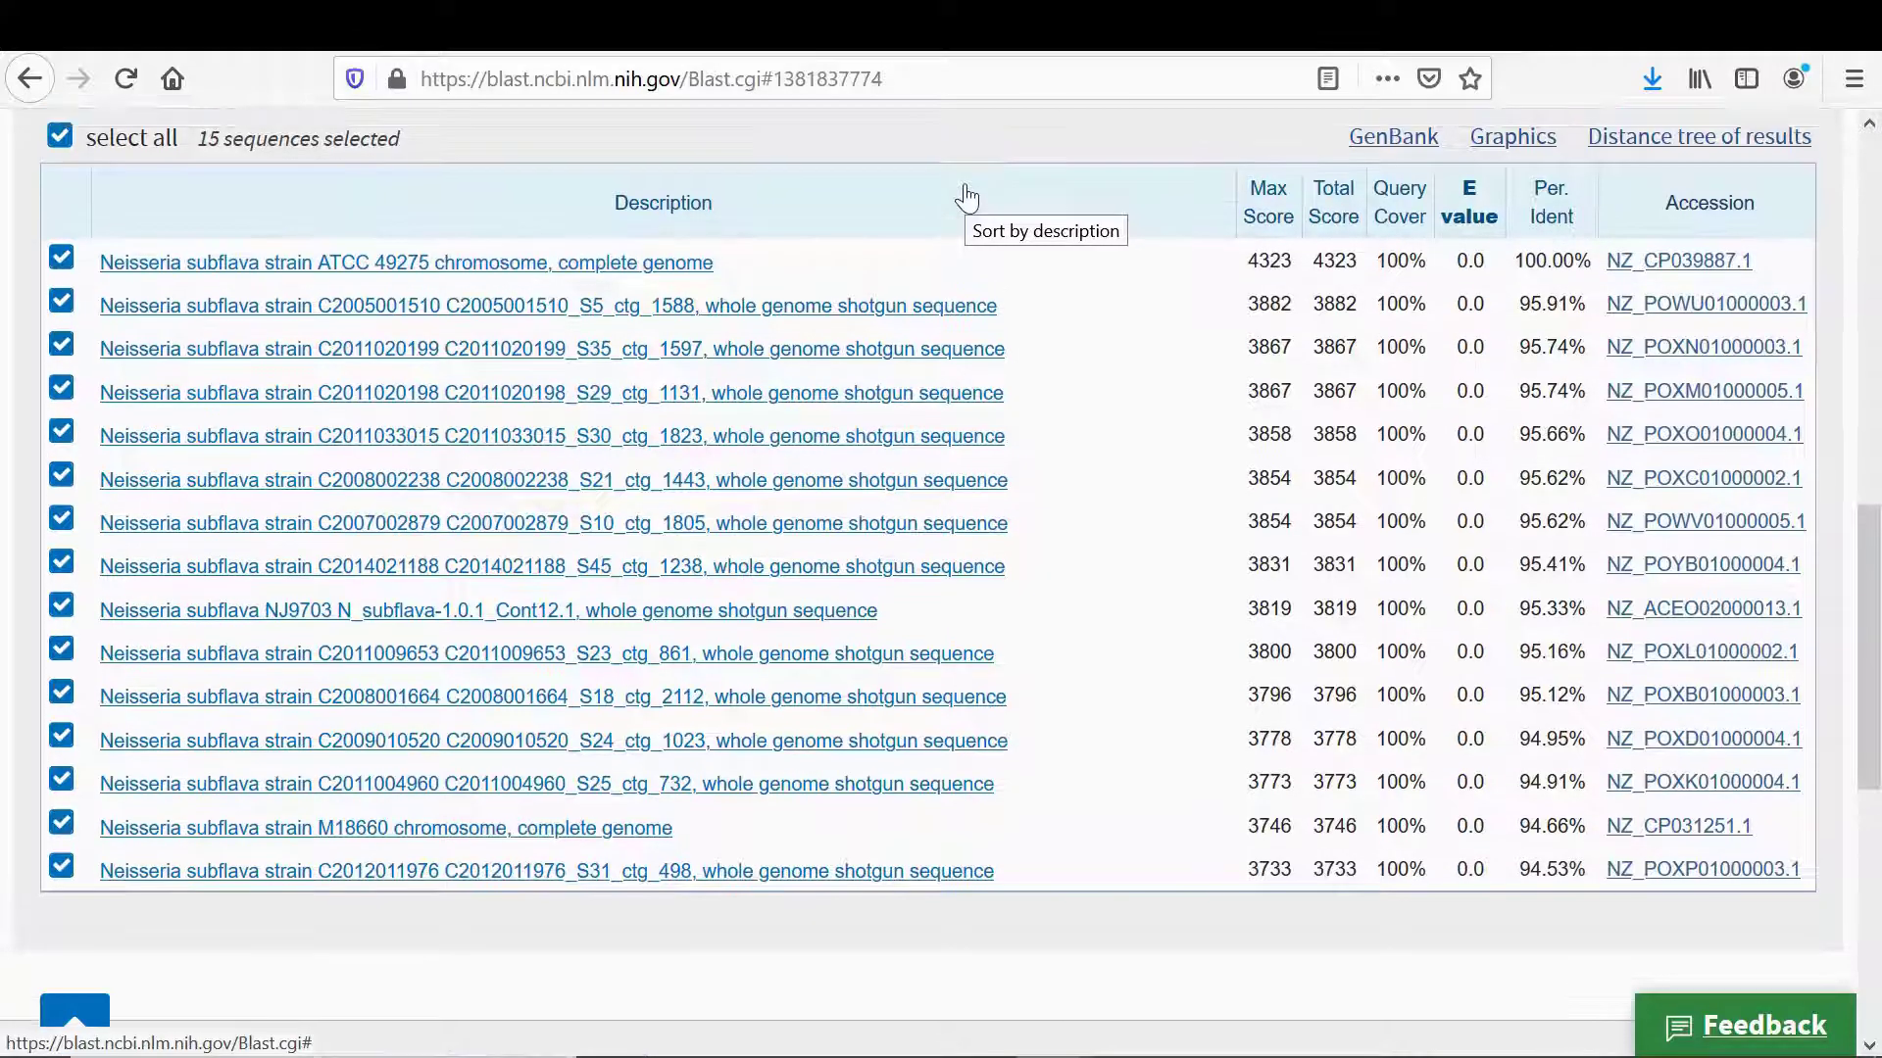
Step: Review the 15 Neisseria subflava BLAST hits, all at 100% query cover and E value 0.0
{"action": "scroll", "coordinate": [967, 196], "scroll_direction": "up", "scroll_amount": 2}
{"action": "scroll", "coordinate": [941, 285], "scroll_direction": "up", "scroll_amount": 1}
{"action": "scroll", "coordinate": [946, 294], "scroll_direction": "up", "scroll_amount": 5}
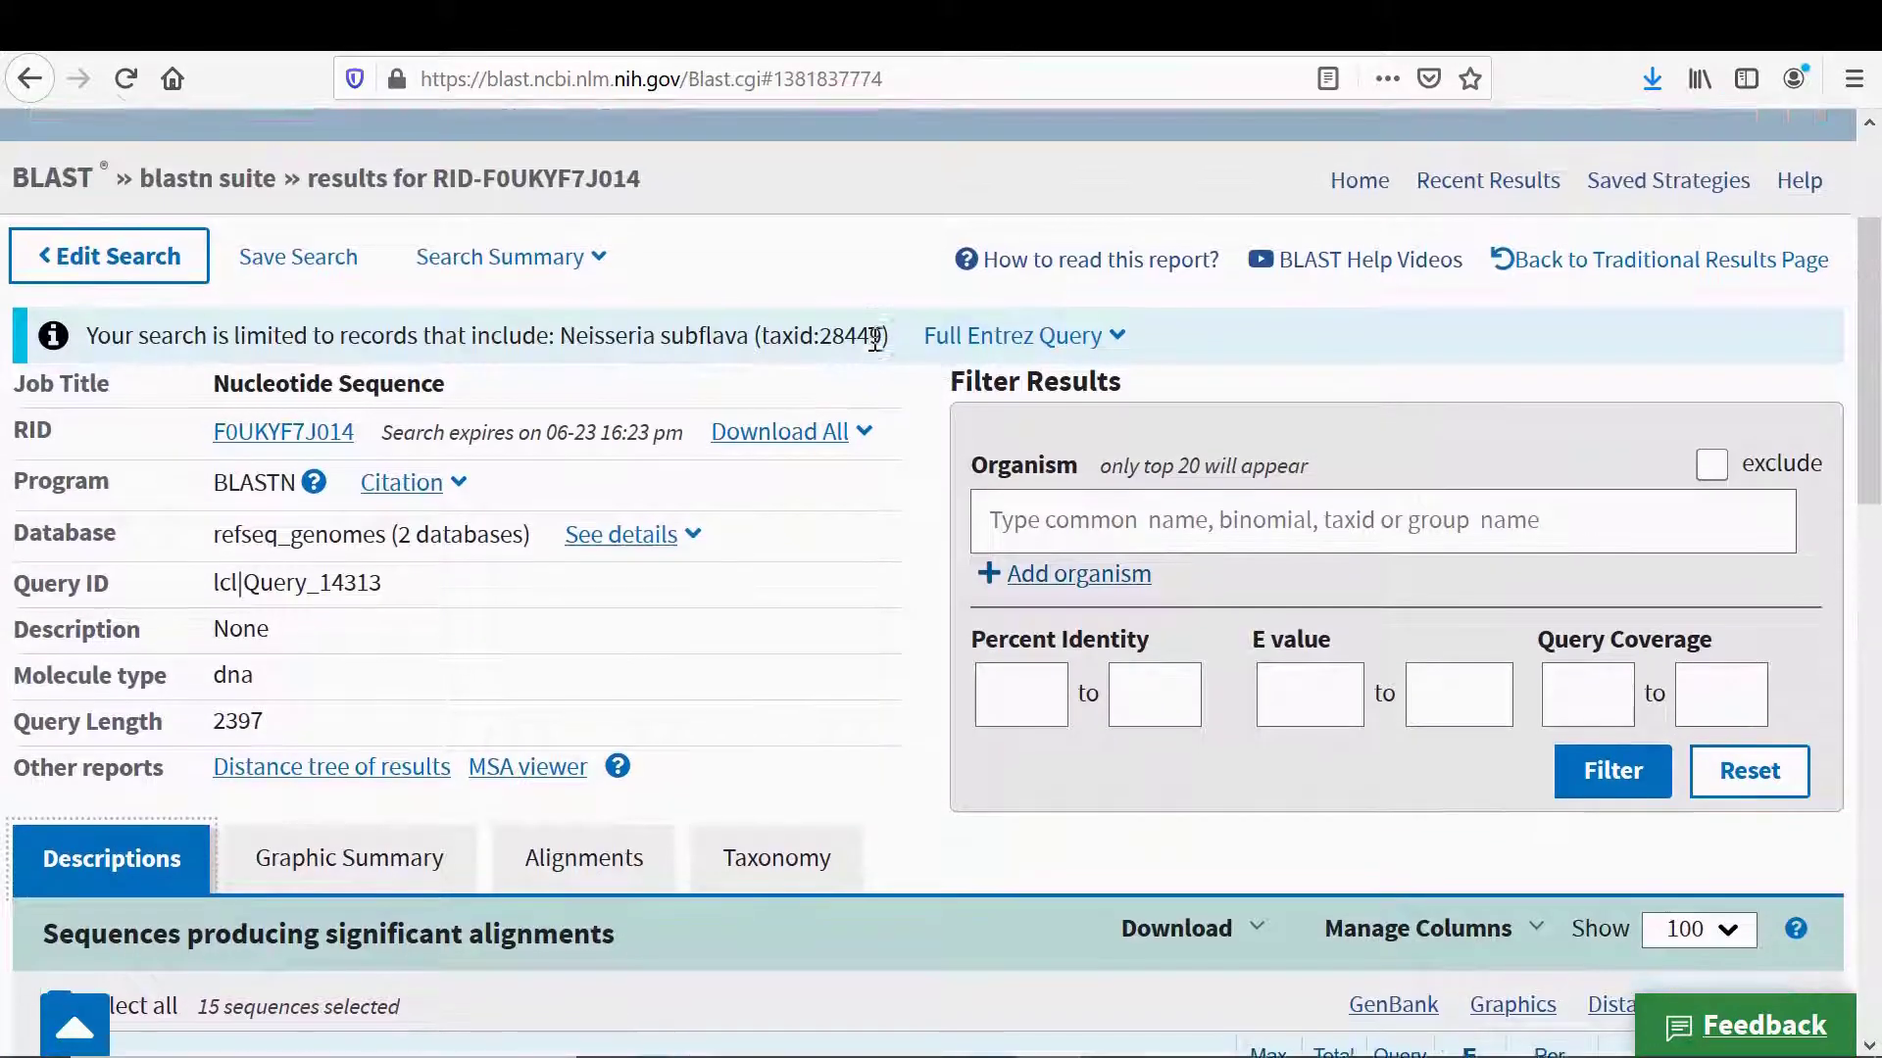
{"action": "scroll", "coordinate": [877, 351], "scroll_direction": "up", "scroll_amount": 2}
{"action": "scroll", "coordinate": [877, 351], "scroll_direction": "down", "scroll_amount": 5}
{"action": "scroll", "coordinate": [877, 350], "scroll_direction": "down", "scroll_amount": 5}
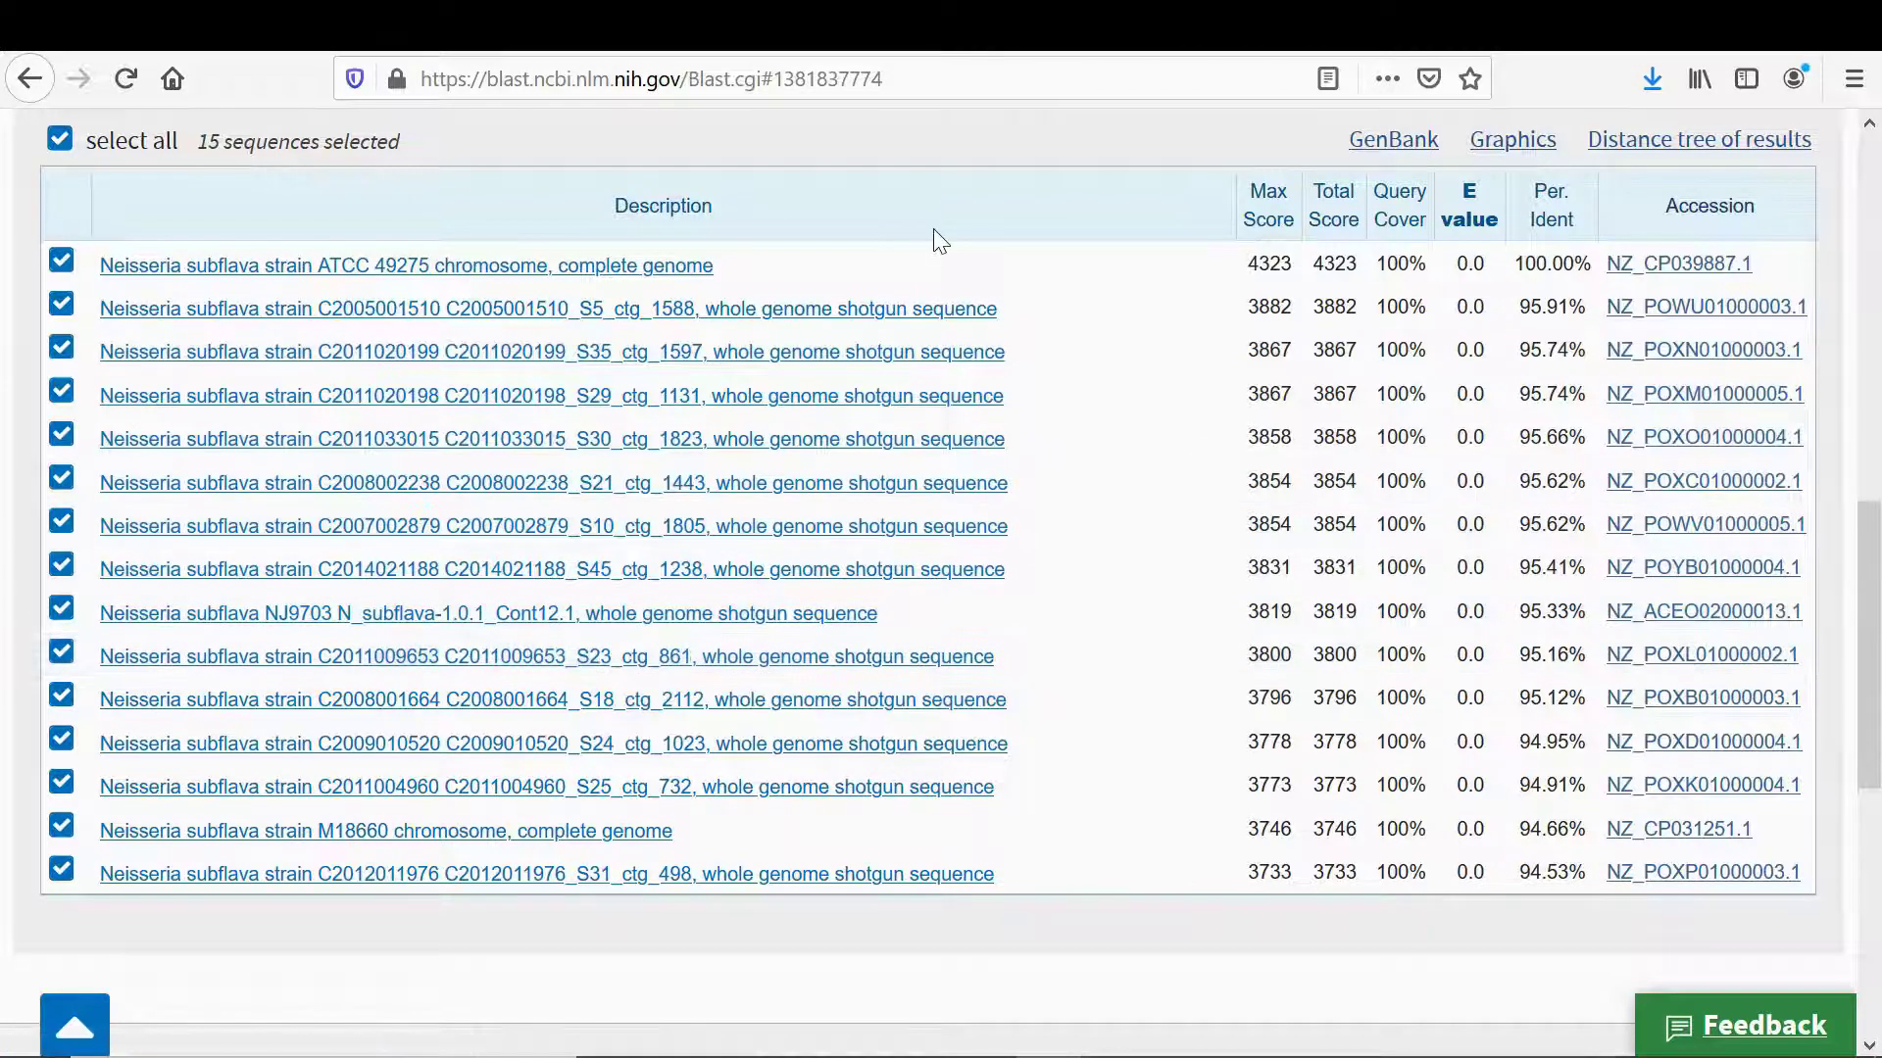
{"action": "scroll", "coordinate": [933, 228], "scroll_direction": "up", "scroll_amount": 1}
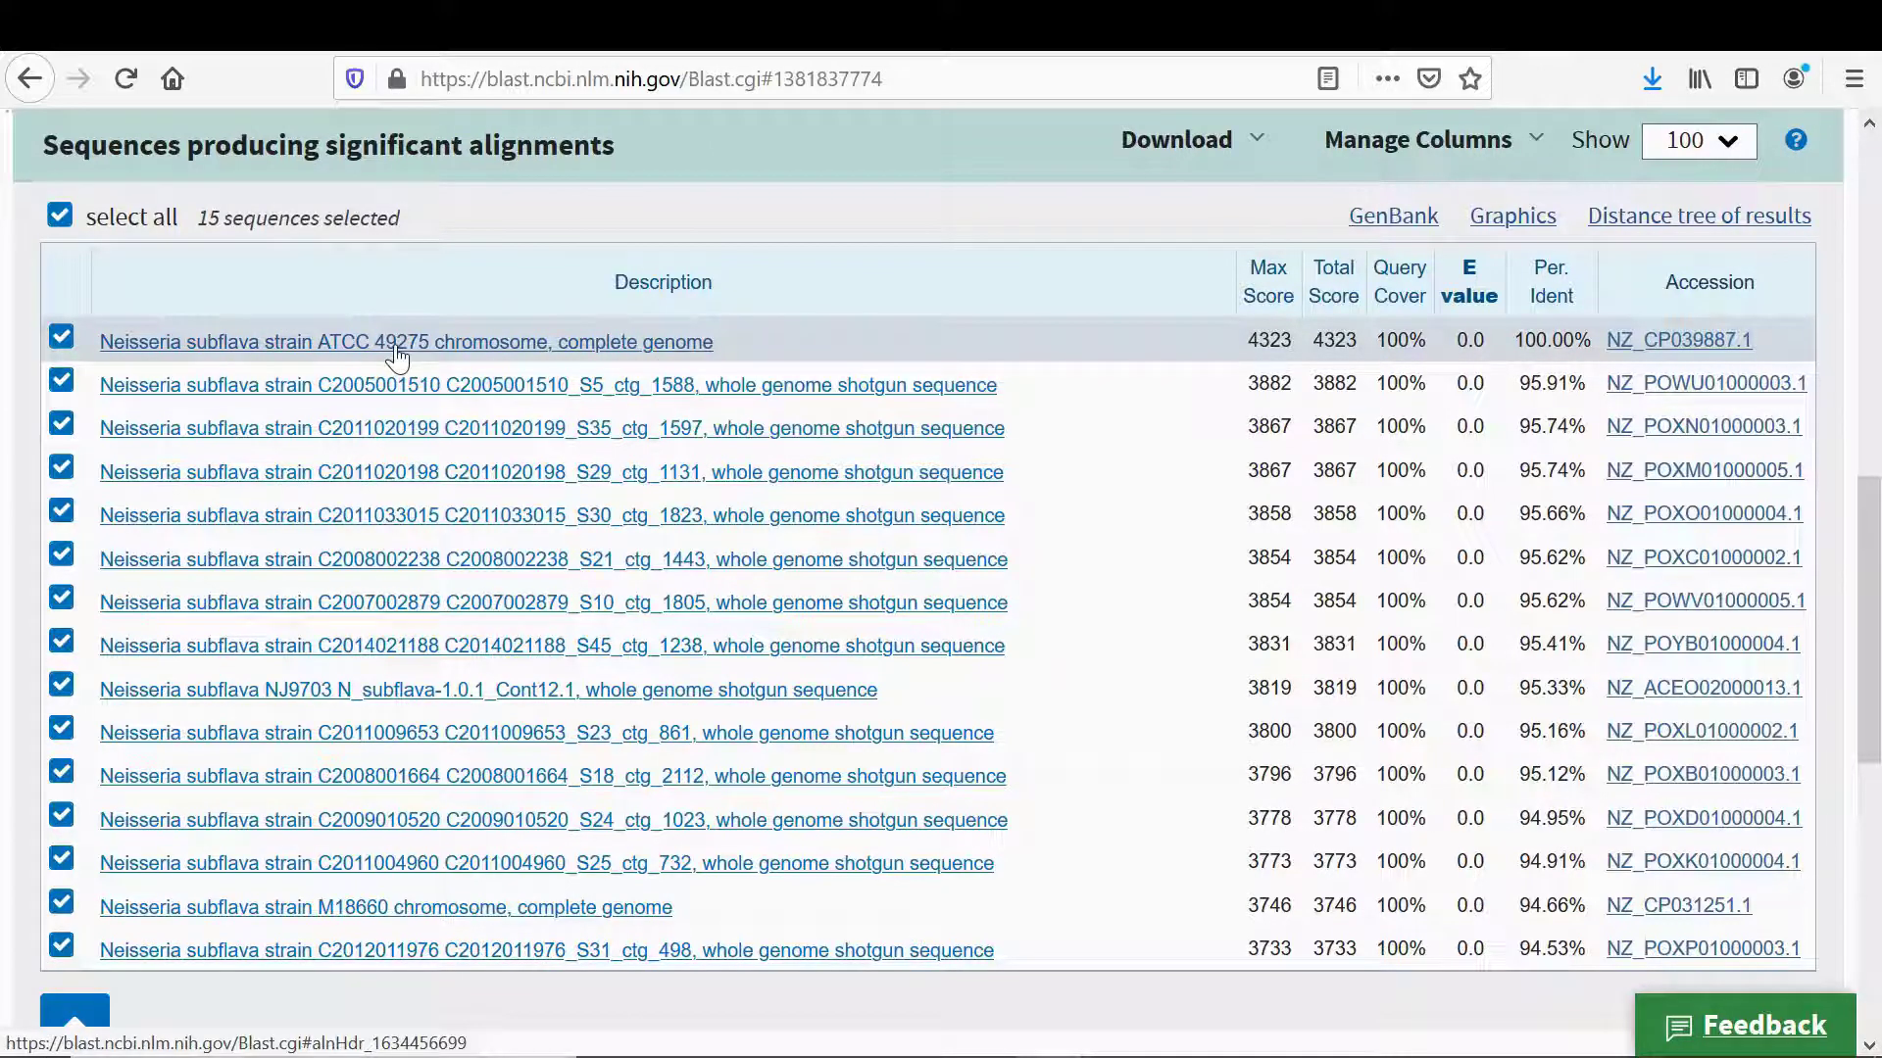
Step: Open the ATCC 49275 alignment and its GenBank record for Range 1: 2164093–2166489
{"action": "left_click", "coordinate": [464, 355]}
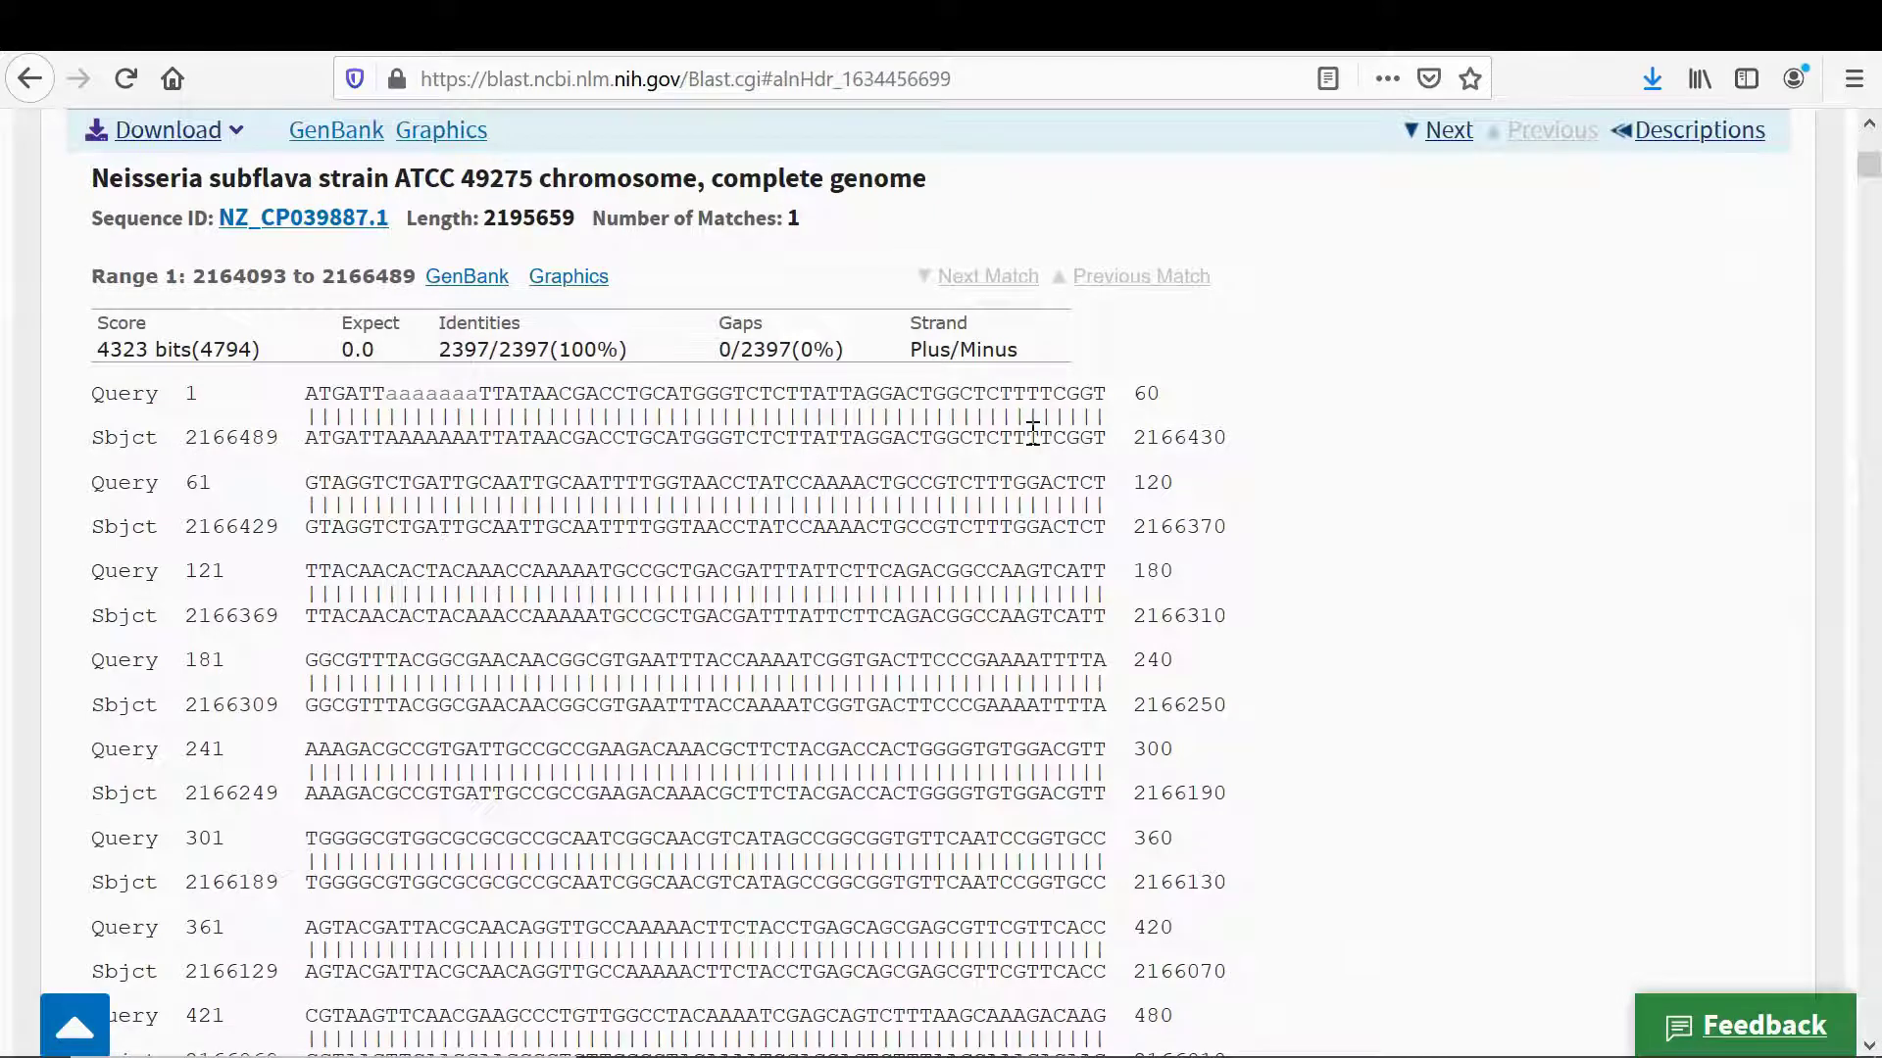
{"action": "scroll", "coordinate": [1033, 432], "scroll_direction": "down", "scroll_amount": 8}
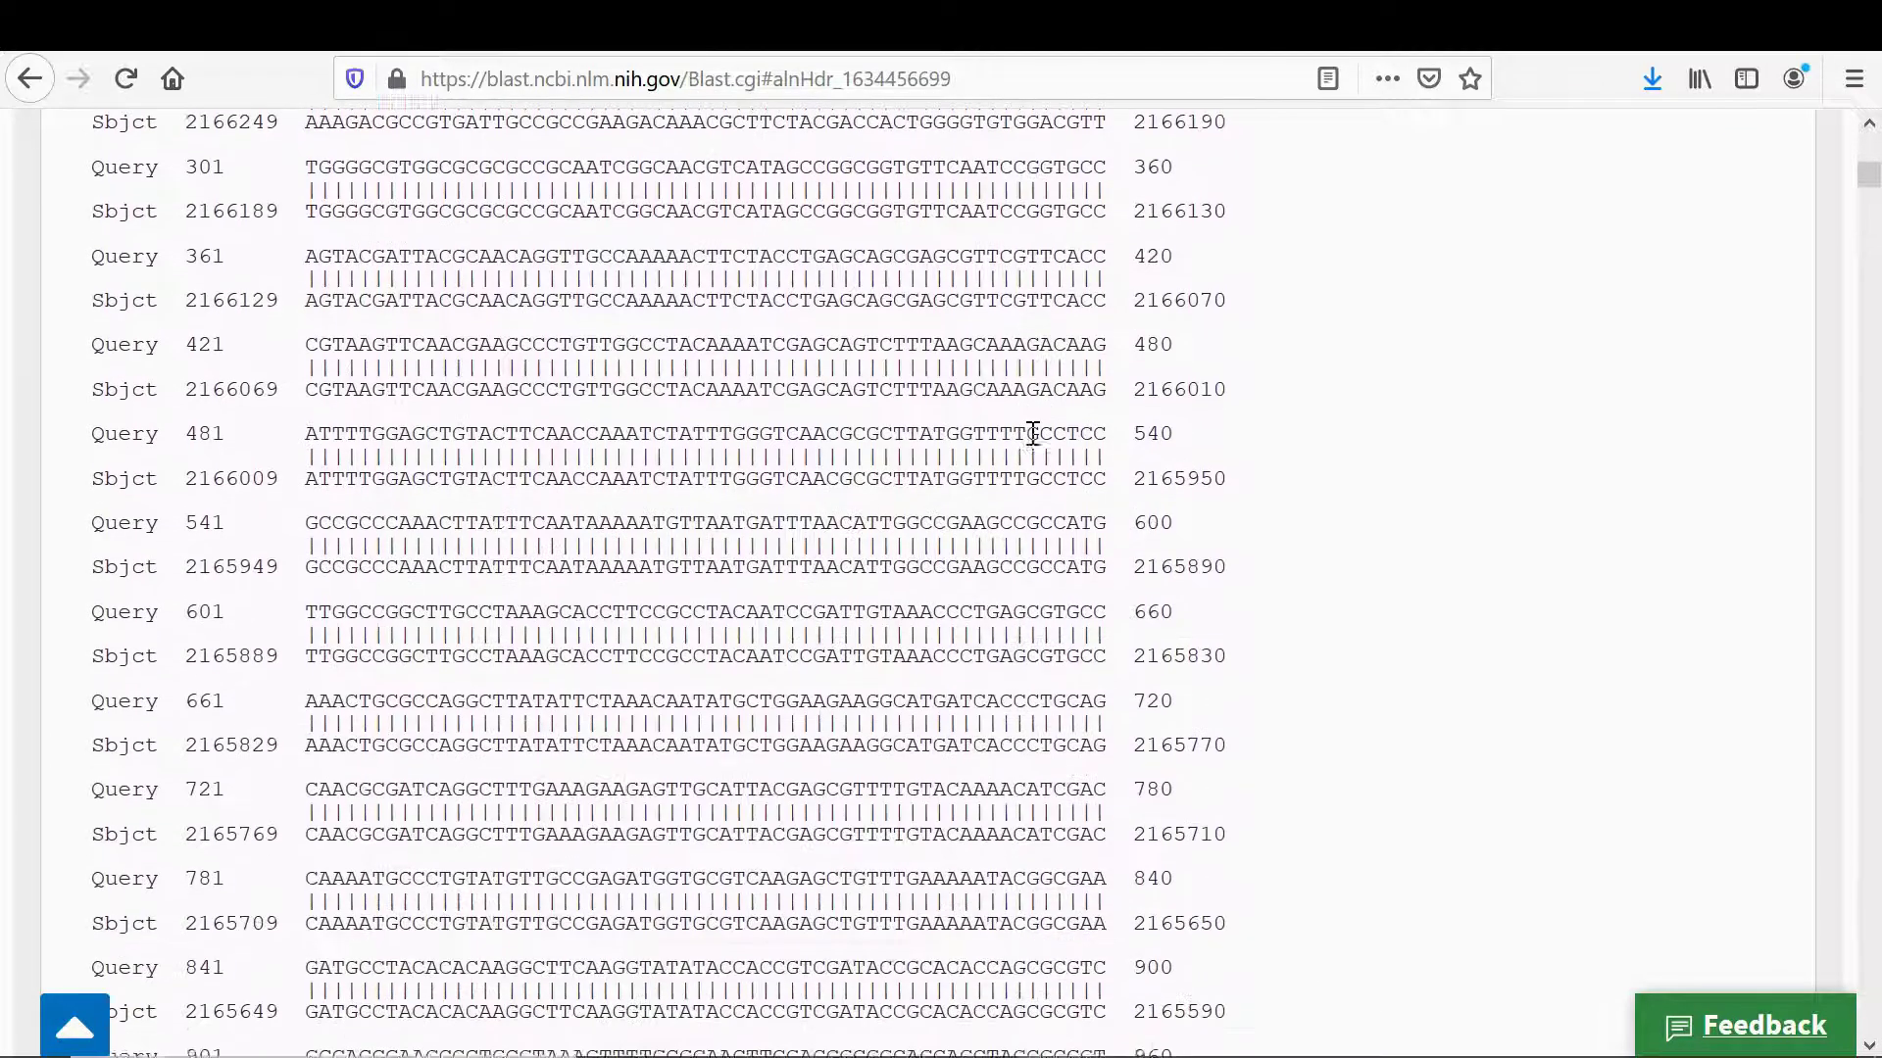
{"action": "scroll", "coordinate": [1033, 432], "scroll_direction": "down", "scroll_amount": 4}
{"action": "scroll", "coordinate": [1033, 432], "scroll_direction": "up", "scroll_amount": 7}
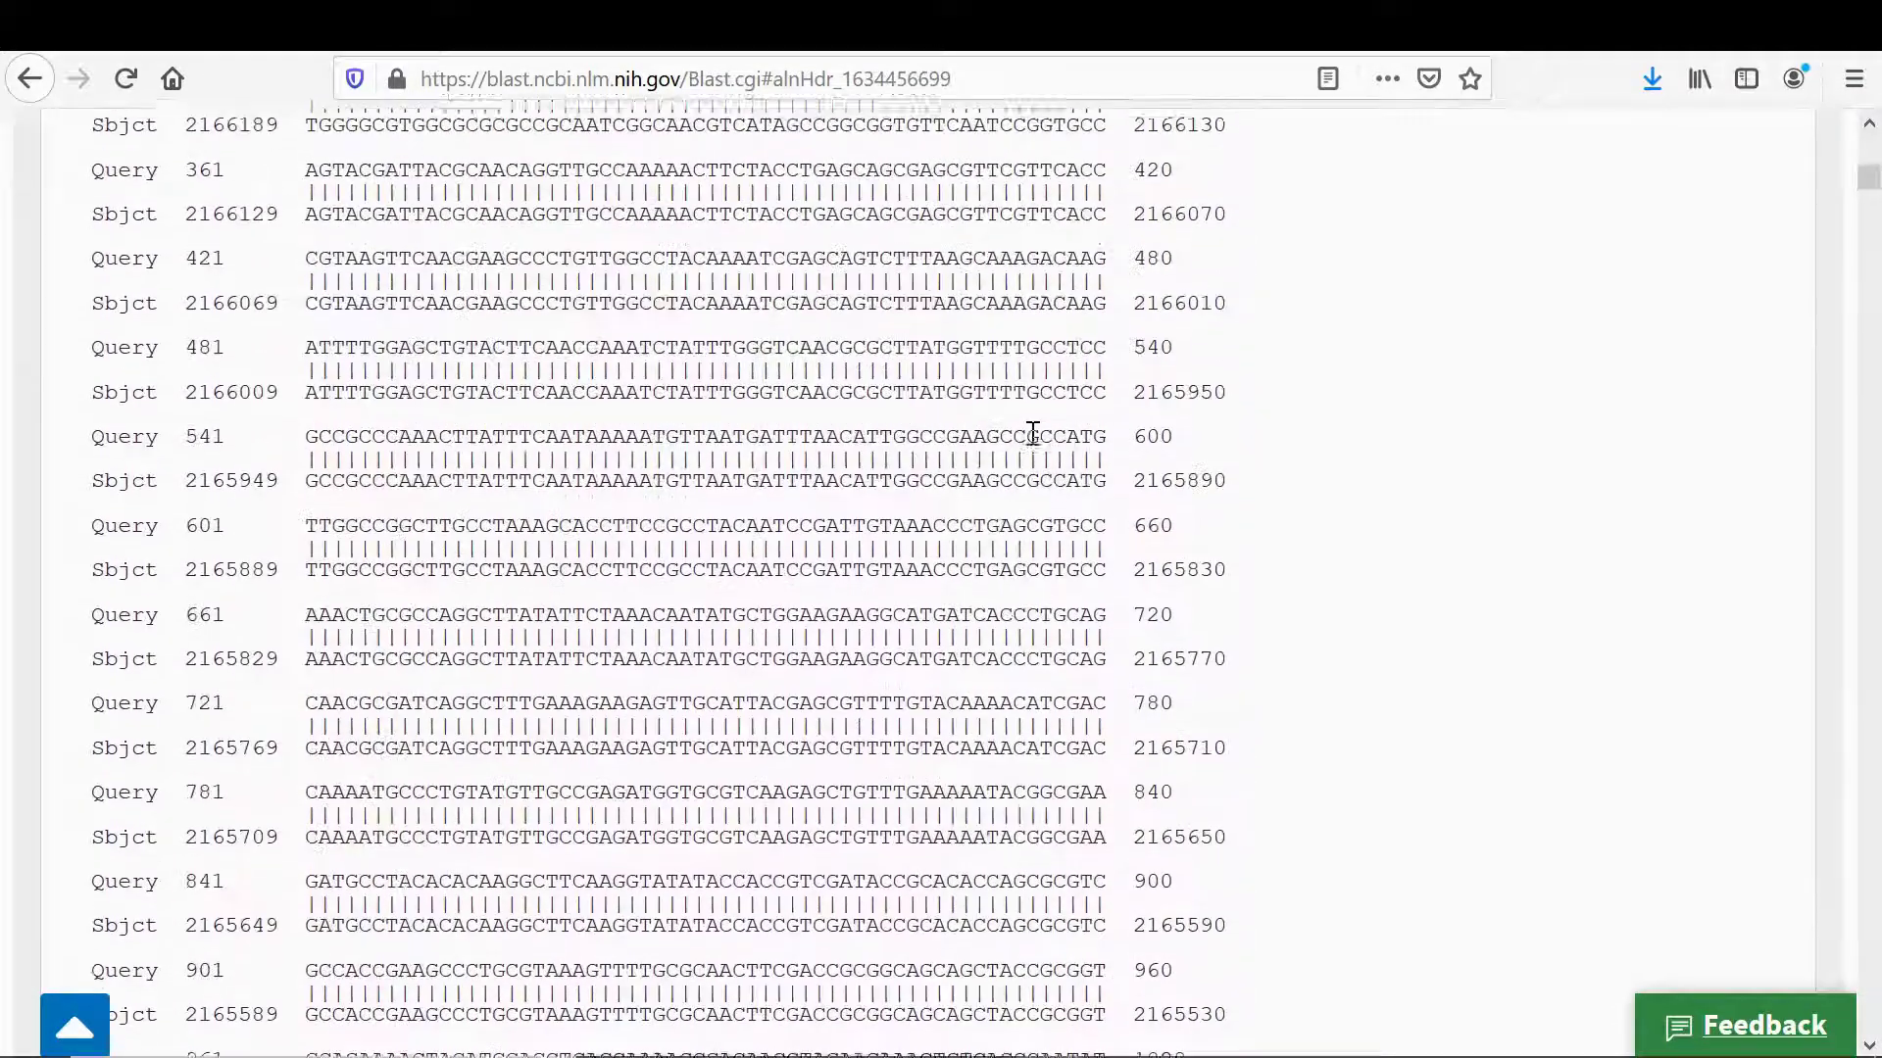
{"action": "scroll", "coordinate": [1033, 433], "scroll_direction": "up", "scroll_amount": 6}
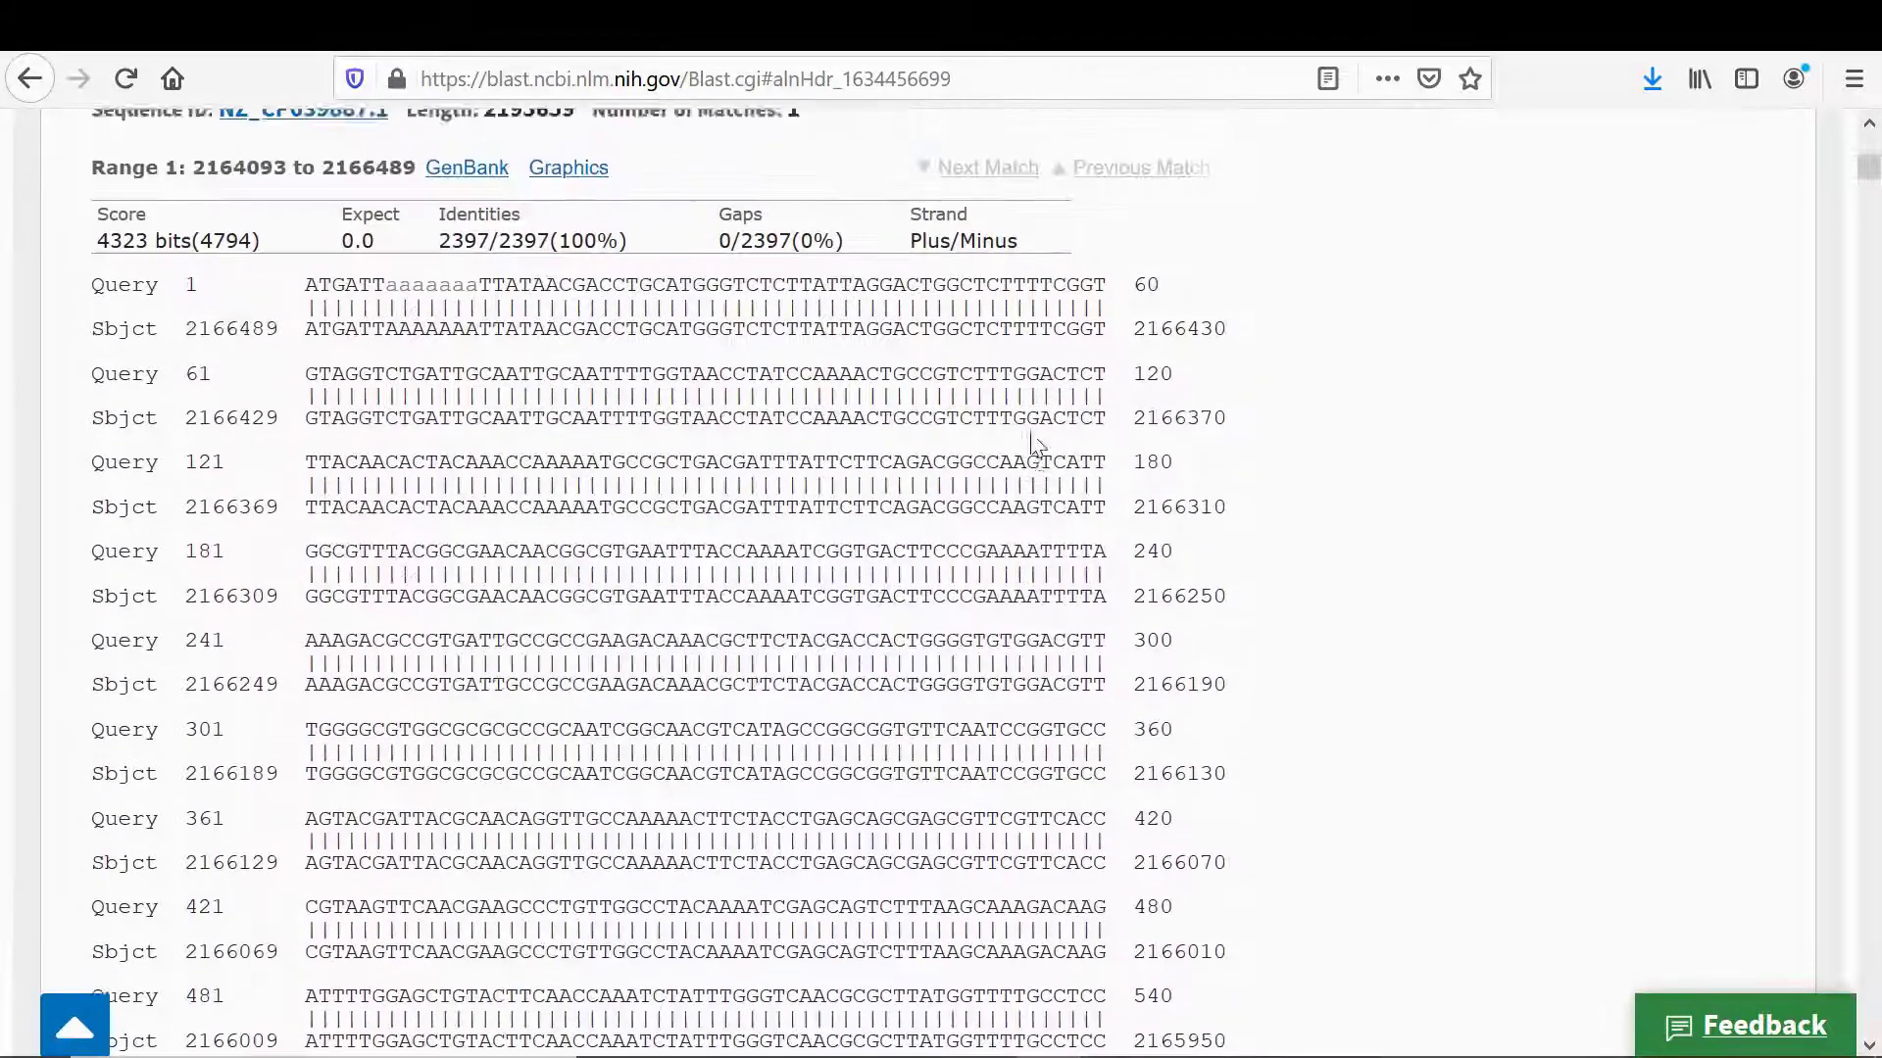
{"action": "scroll", "coordinate": [1033, 443], "scroll_direction": "up", "scroll_amount": 1}
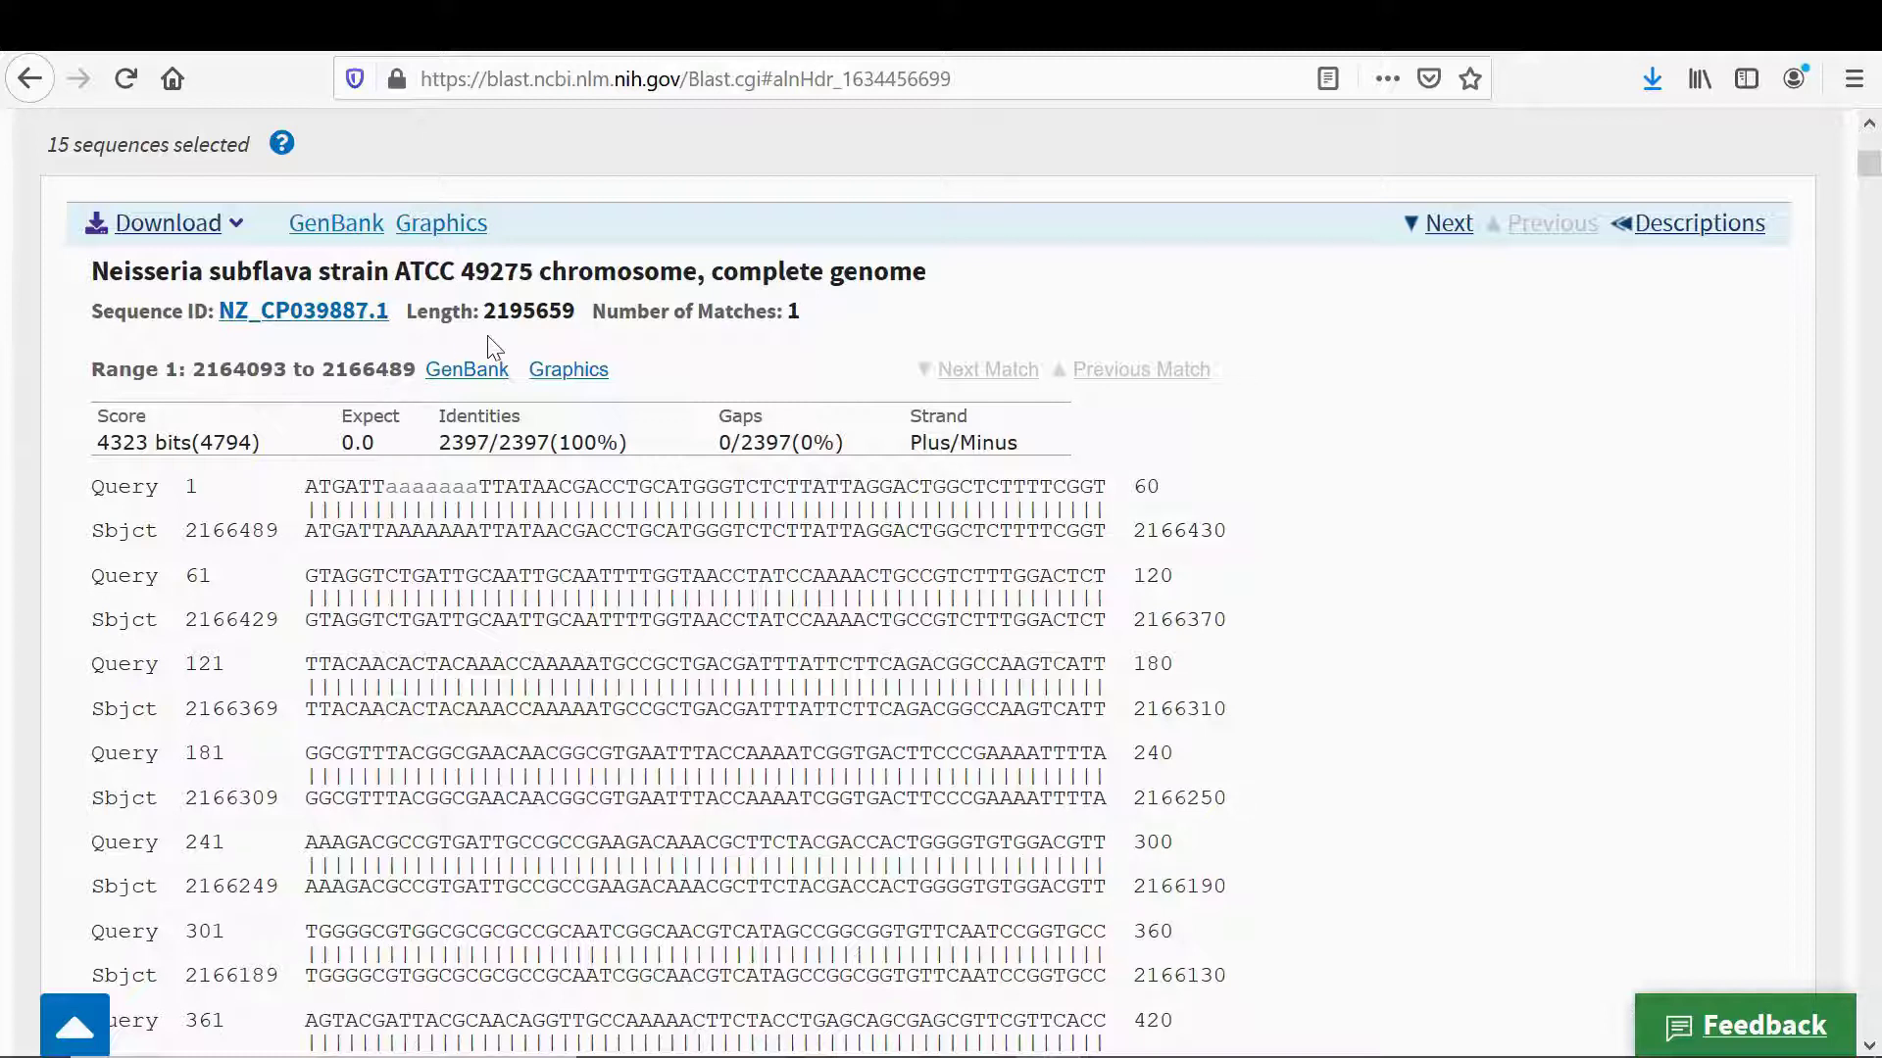
{"action": "left_click", "coordinate": [476, 384]}
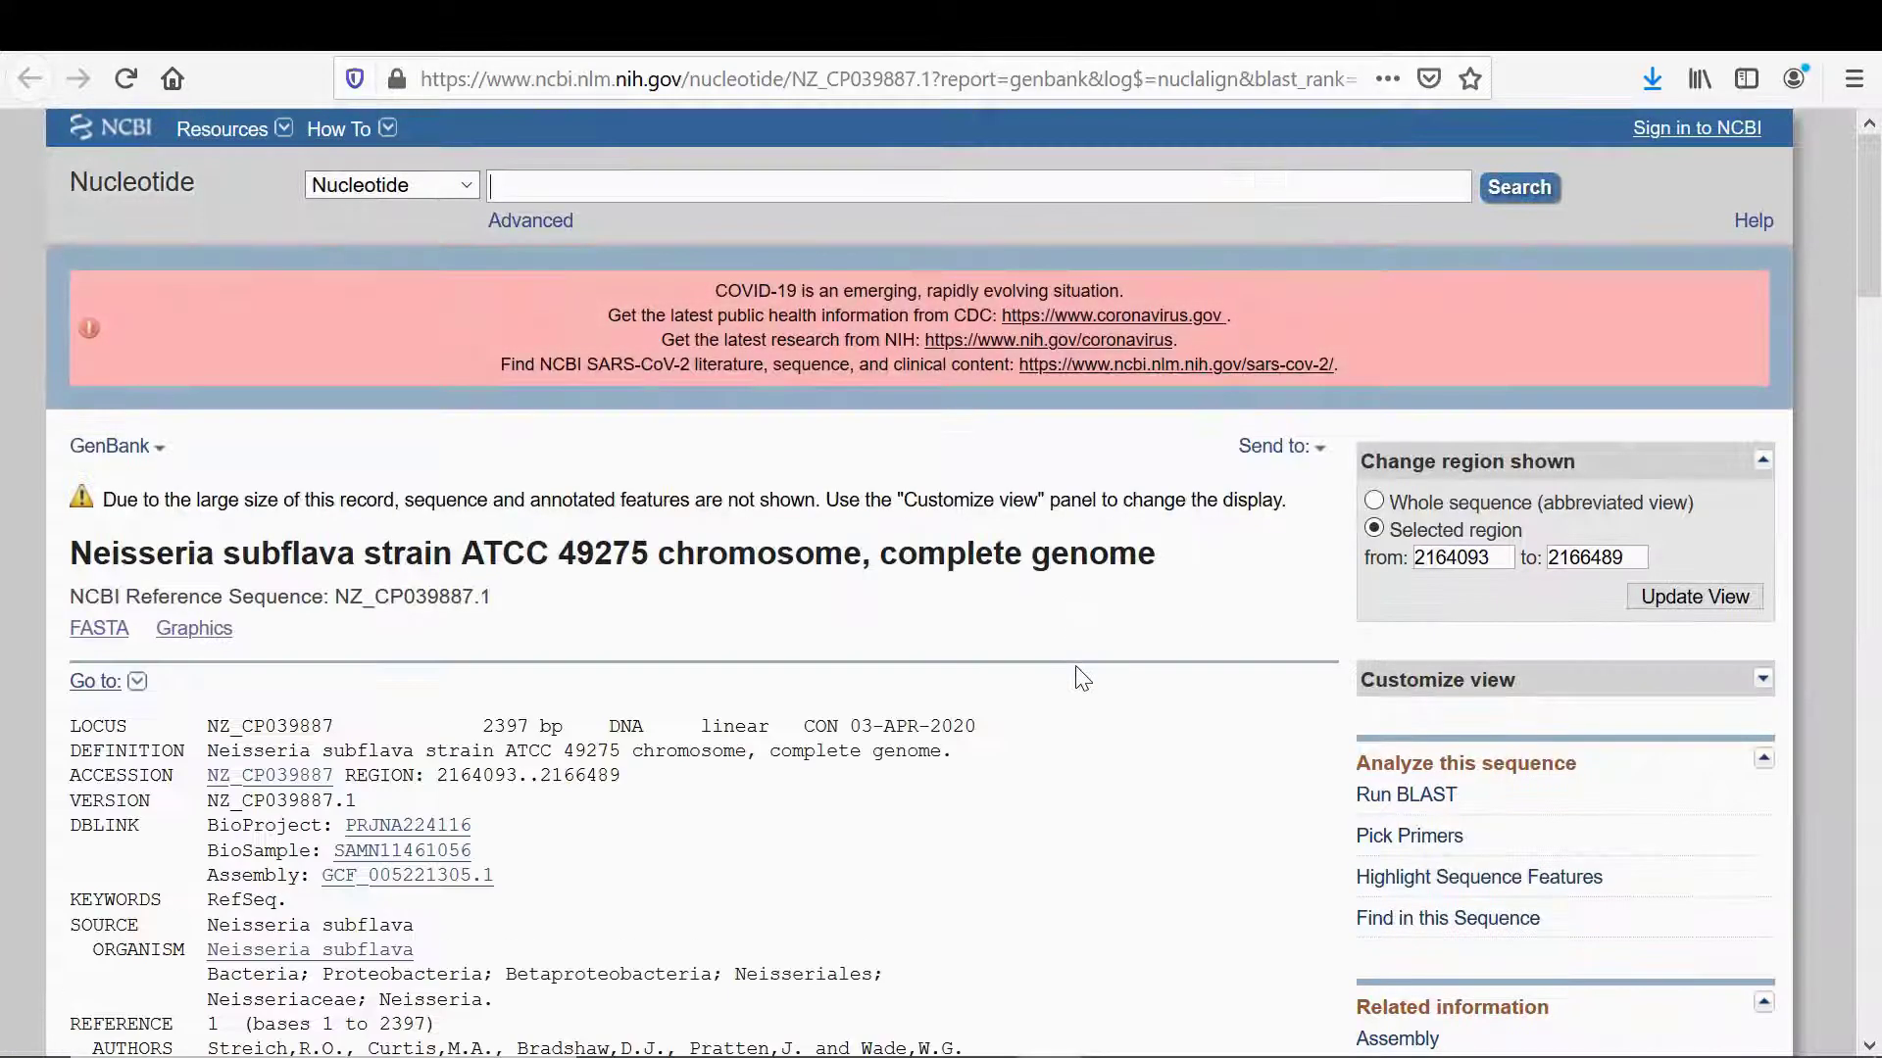
Step: Scroll the NZ_CP039887.1 GenBank record to the CDS with /protein_id WP_137041555.1
{"action": "scroll", "coordinate": [1082, 678], "scroll_direction": "down", "scroll_amount": 14}
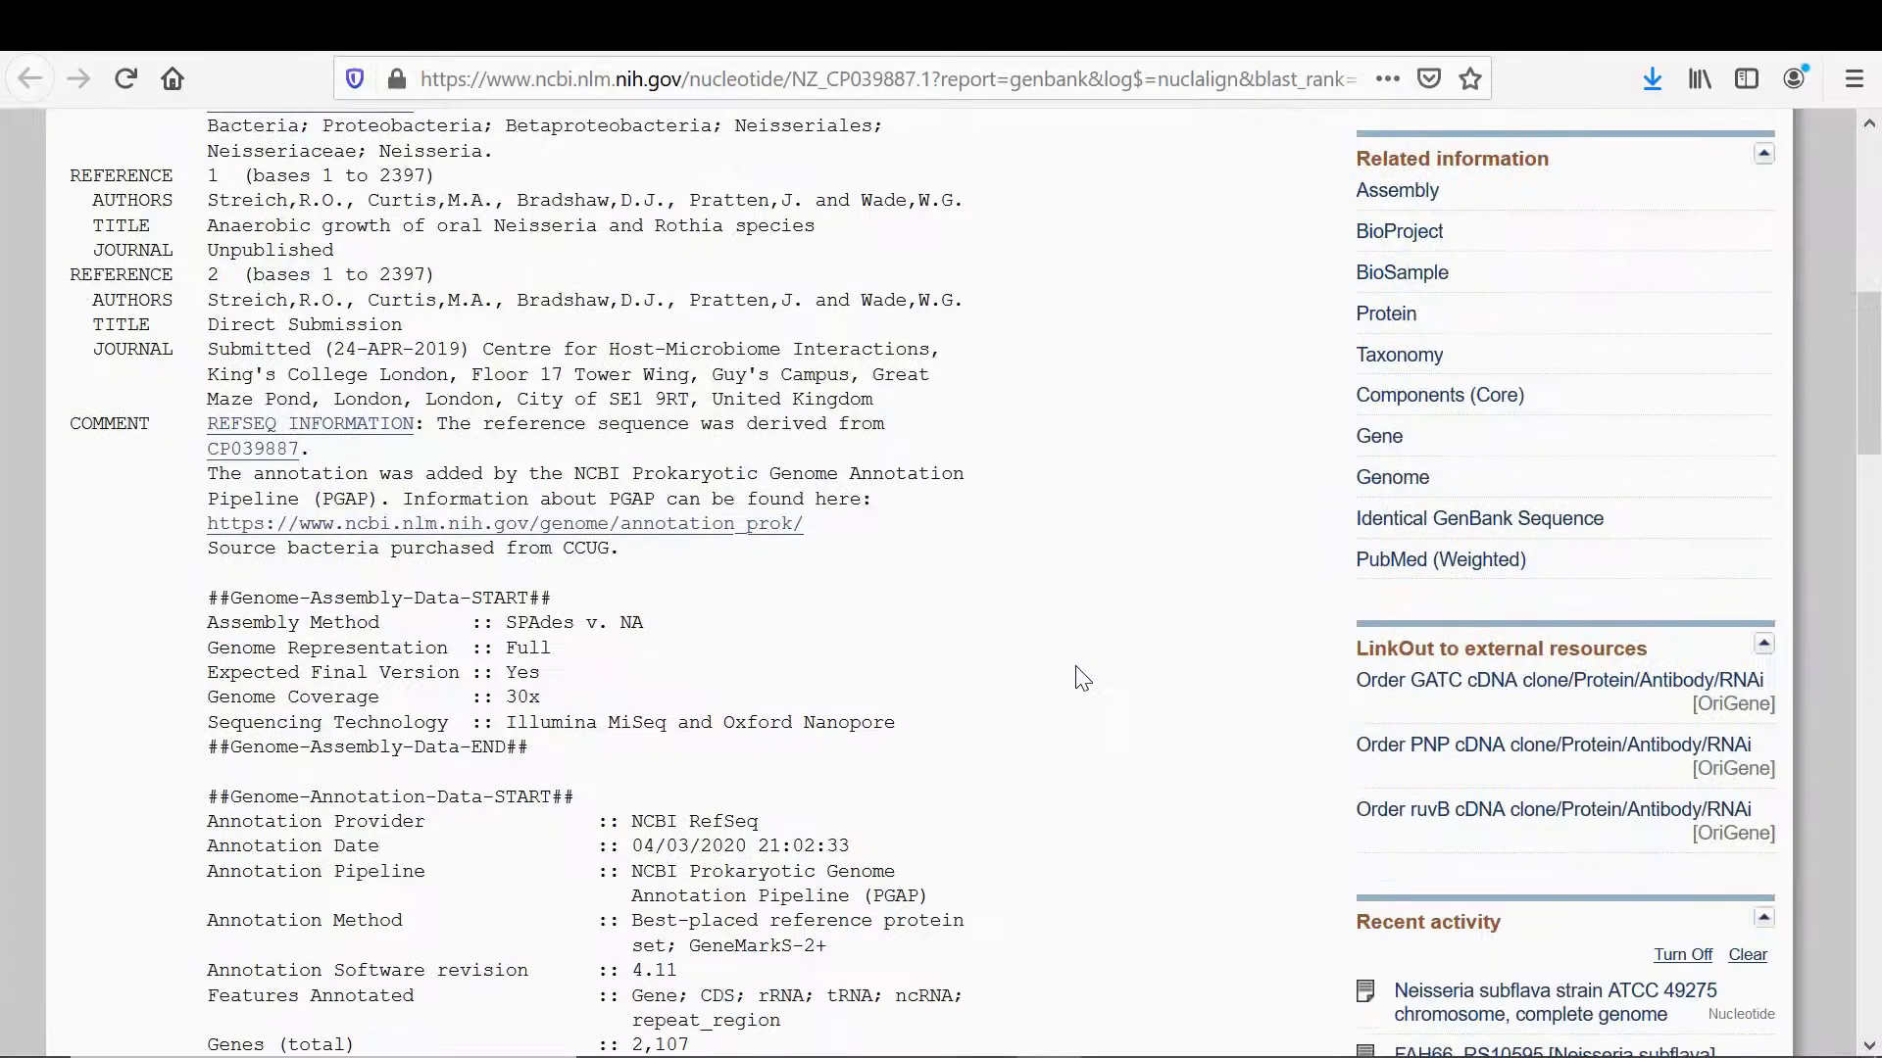
{"action": "scroll", "coordinate": [1082, 678], "scroll_direction": "down", "scroll_amount": 10}
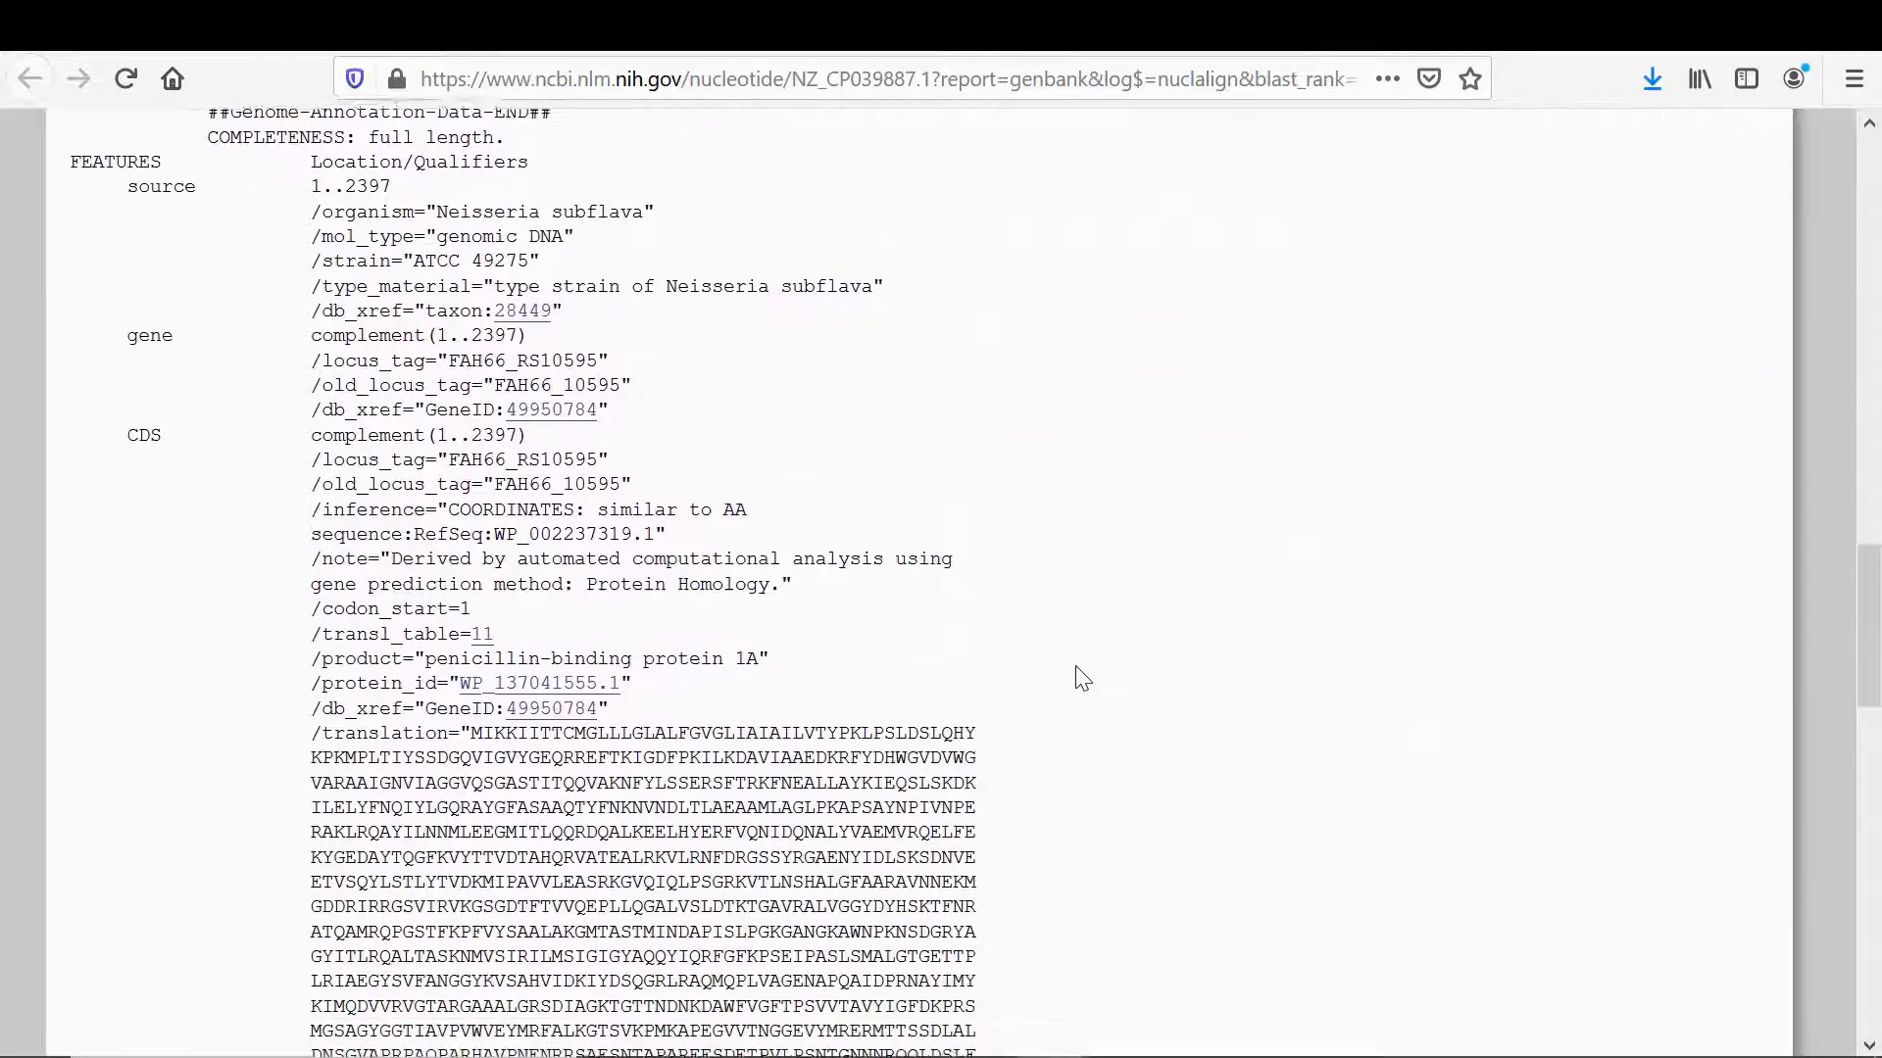
{"action": "scroll", "coordinate": [1082, 679], "scroll_direction": "down", "scroll_amount": 3}
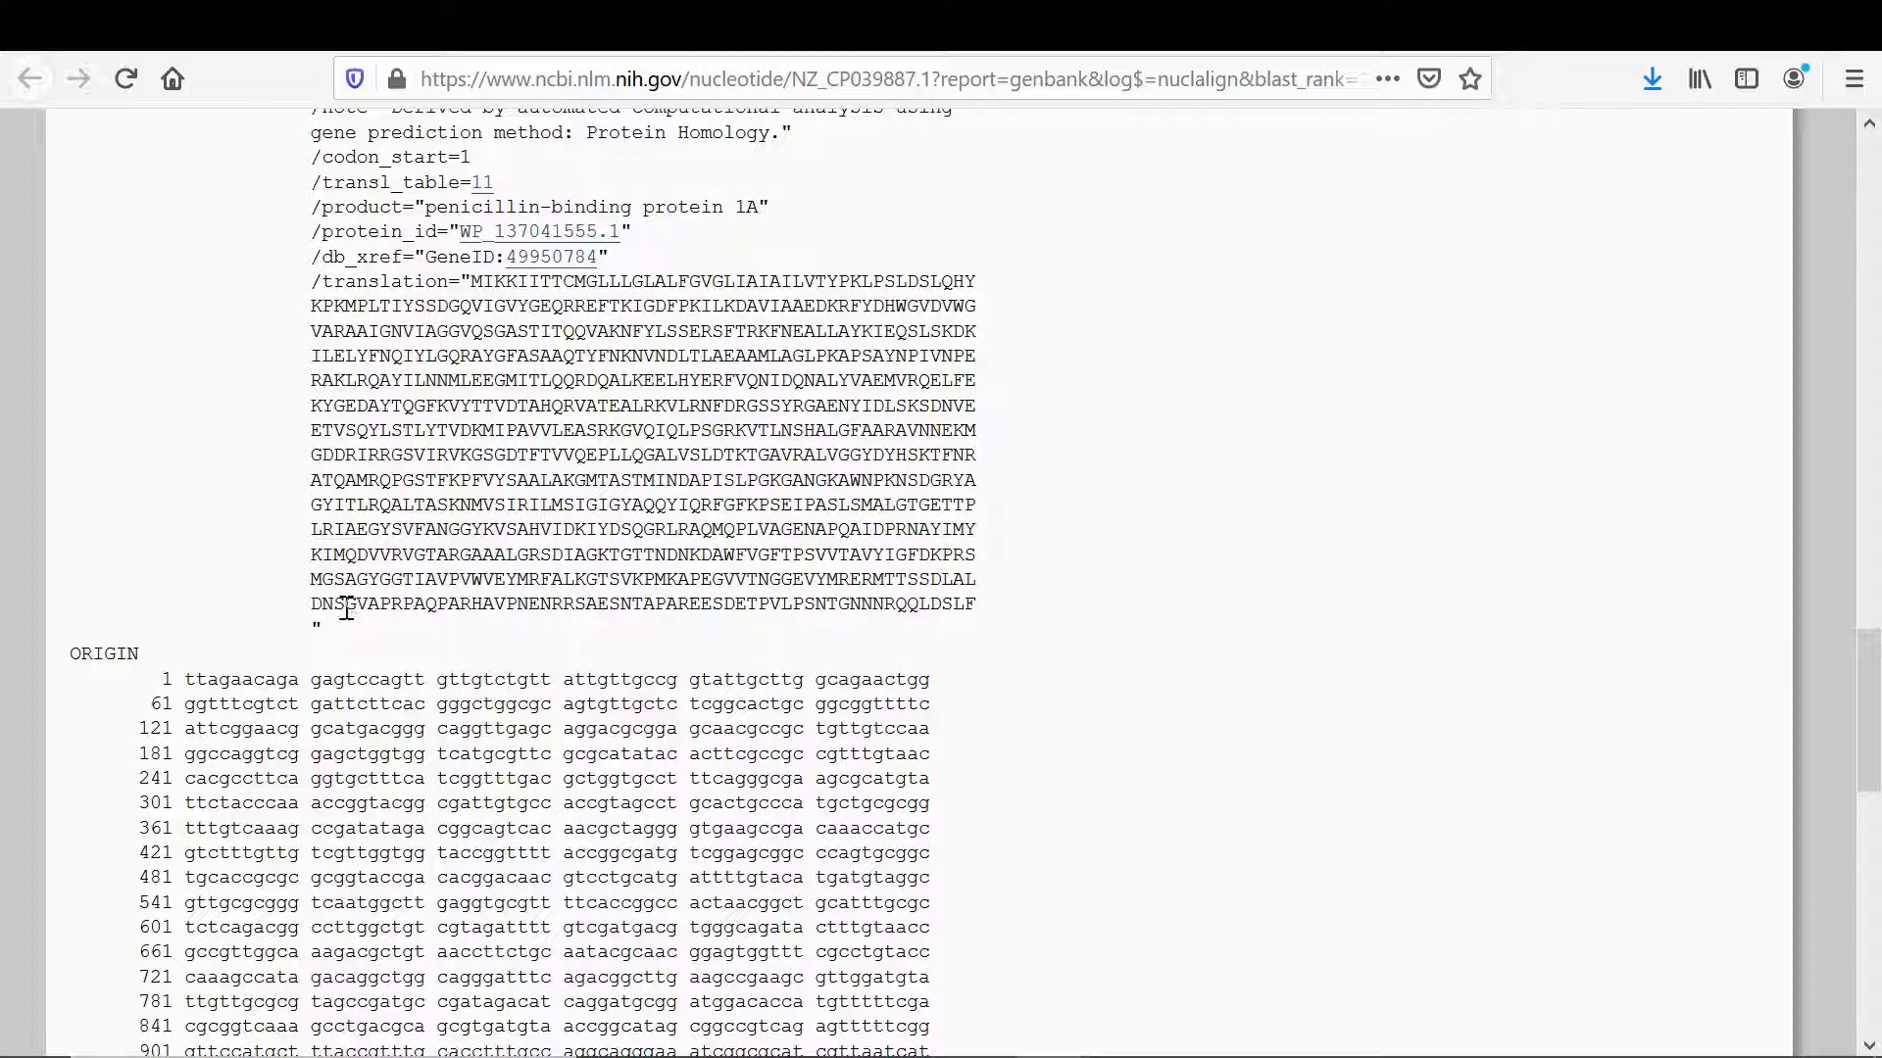
{"action": "scroll", "coordinate": [820, 731], "scroll_direction": "down", "scroll_amount": 15}
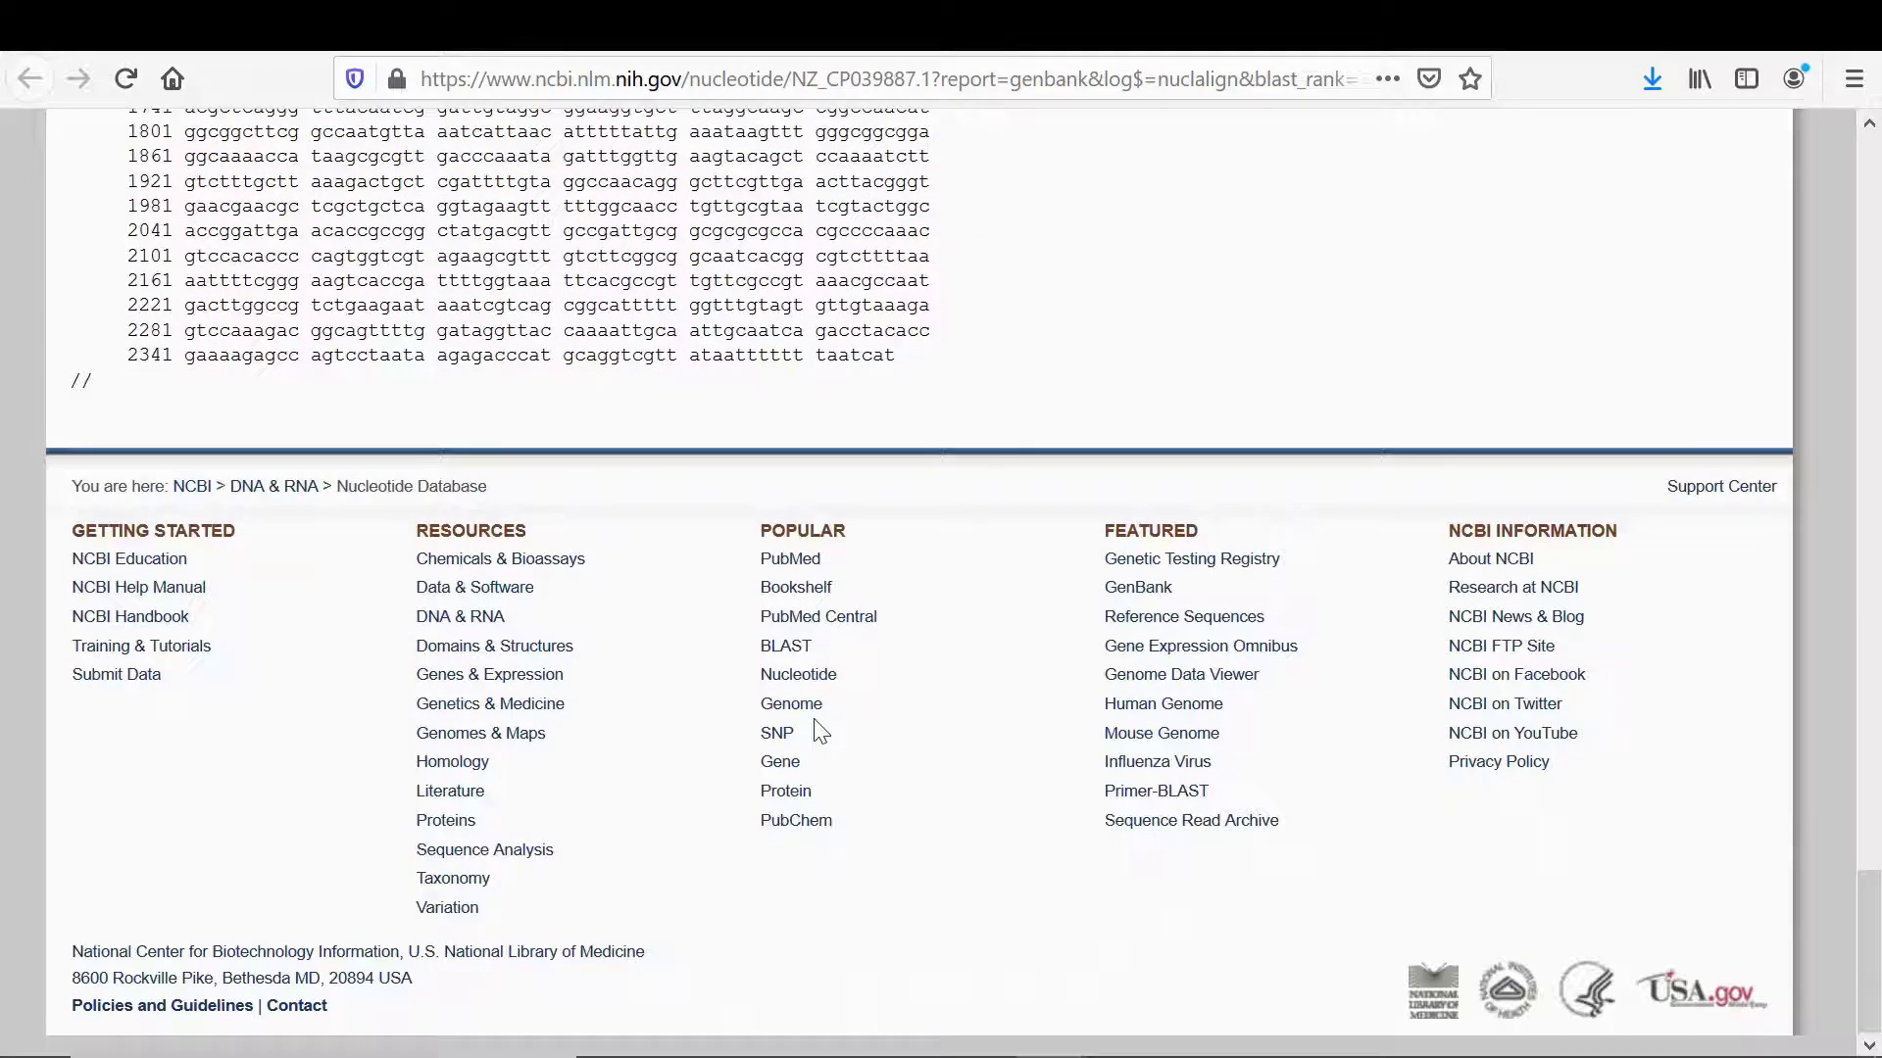
{"action": "scroll", "coordinate": [820, 731], "scroll_direction": "up", "scroll_amount": 19}
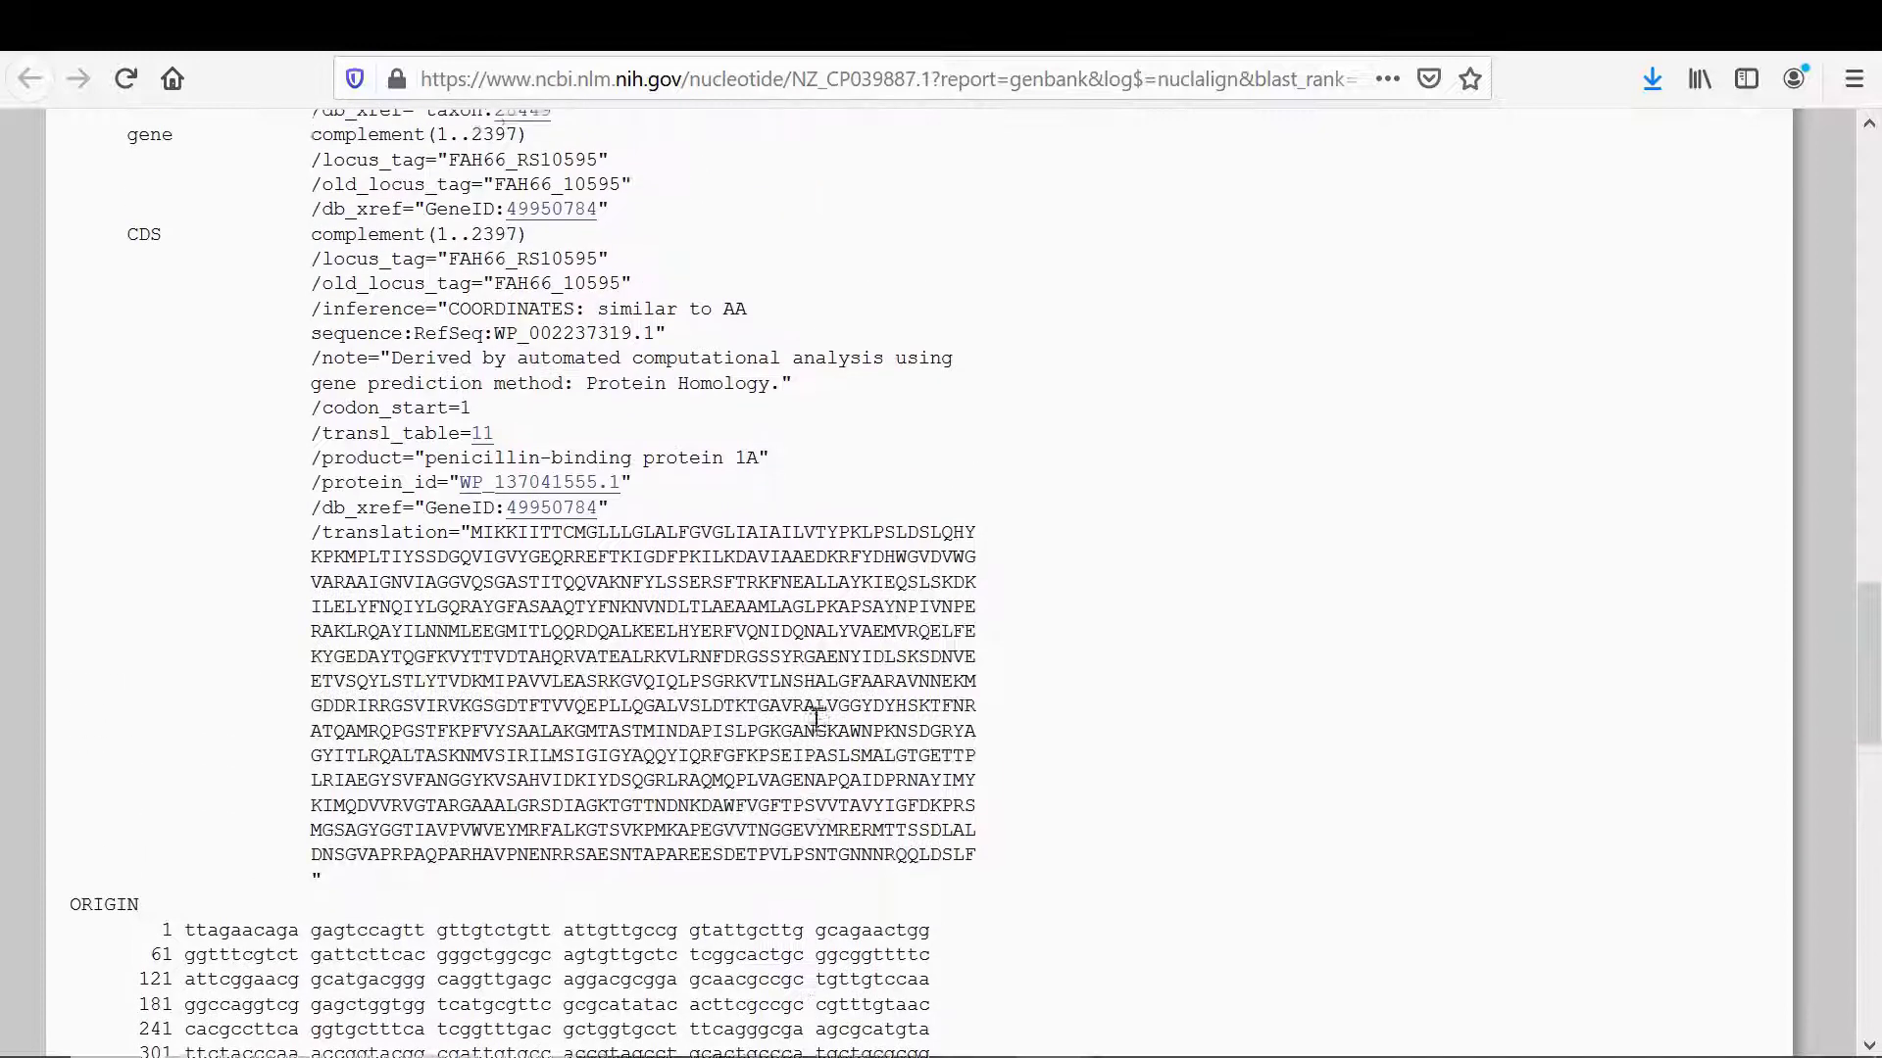
{"action": "scroll", "coordinate": [816, 718], "scroll_direction": "up", "scroll_amount": 1}
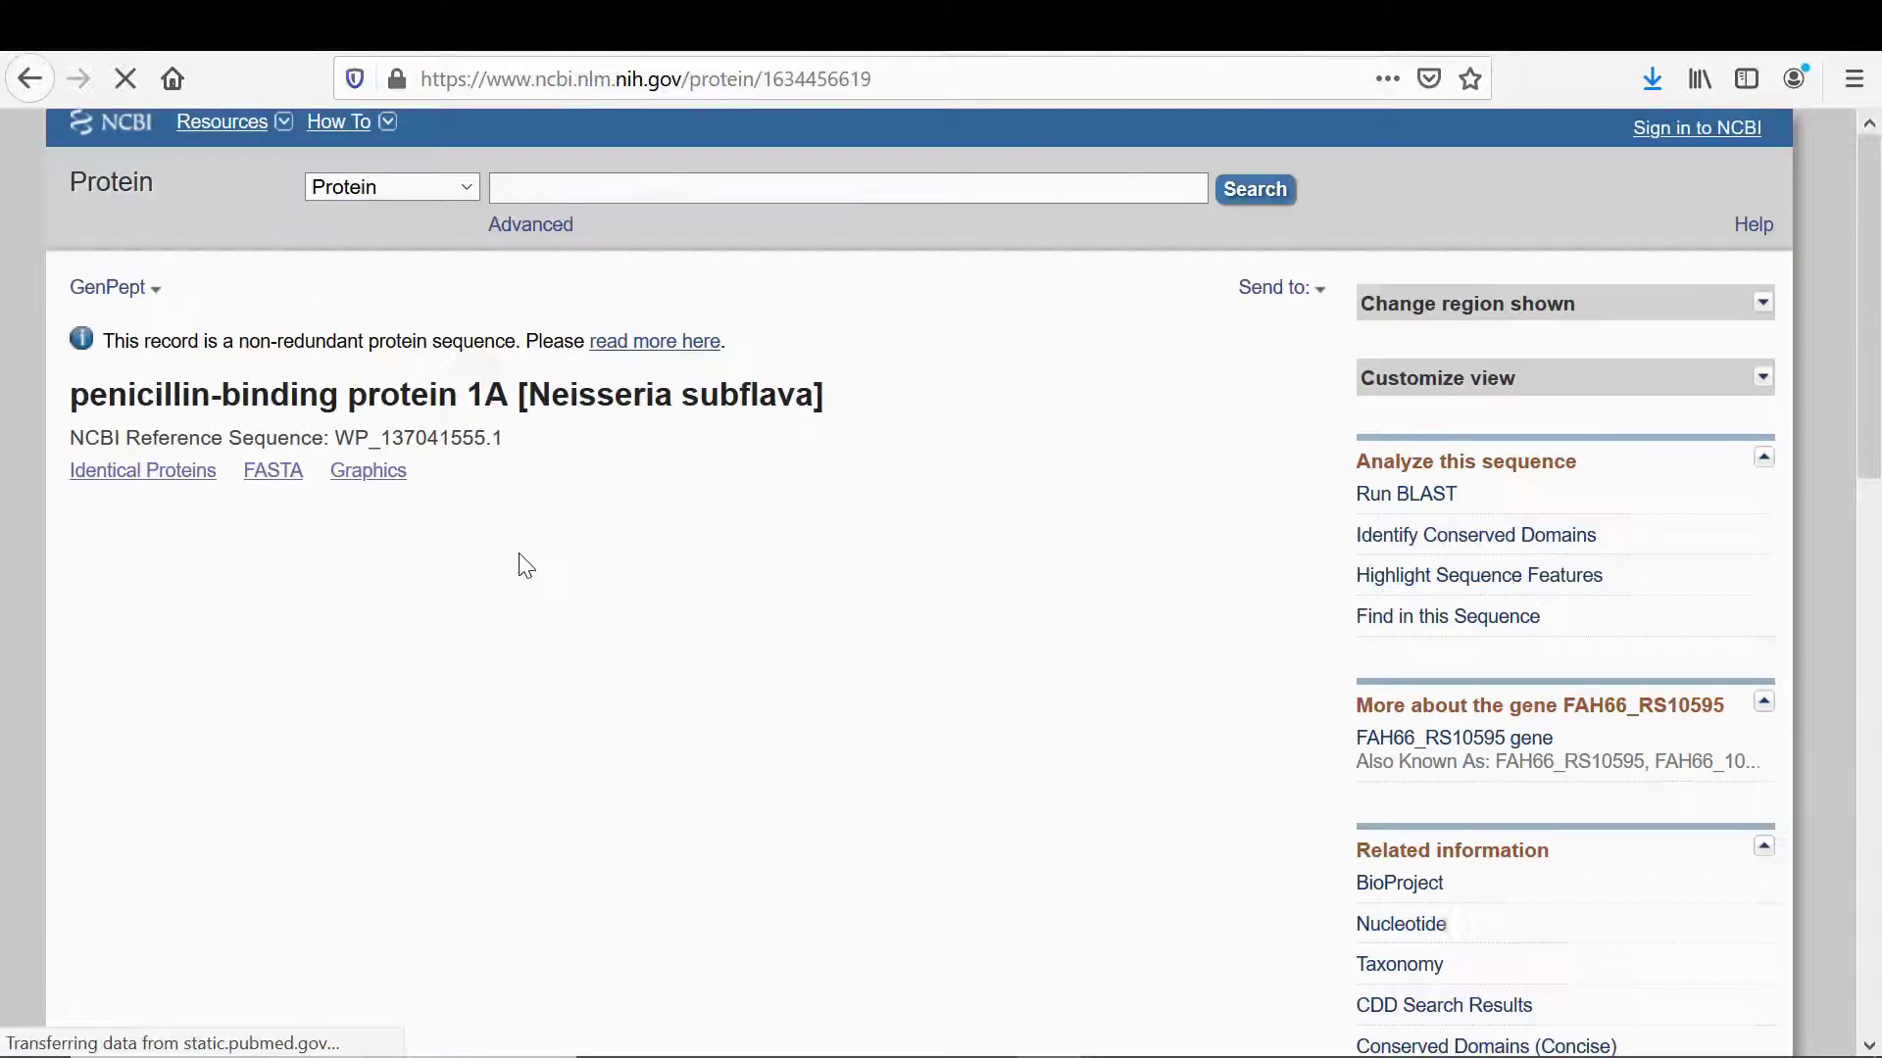
Step: Show WP_137041555.1 as FASTA and copy its full amino-acid sequence
{"action": "scroll", "coordinate": [789, 707], "scroll_direction": "down", "scroll_amount": 15}
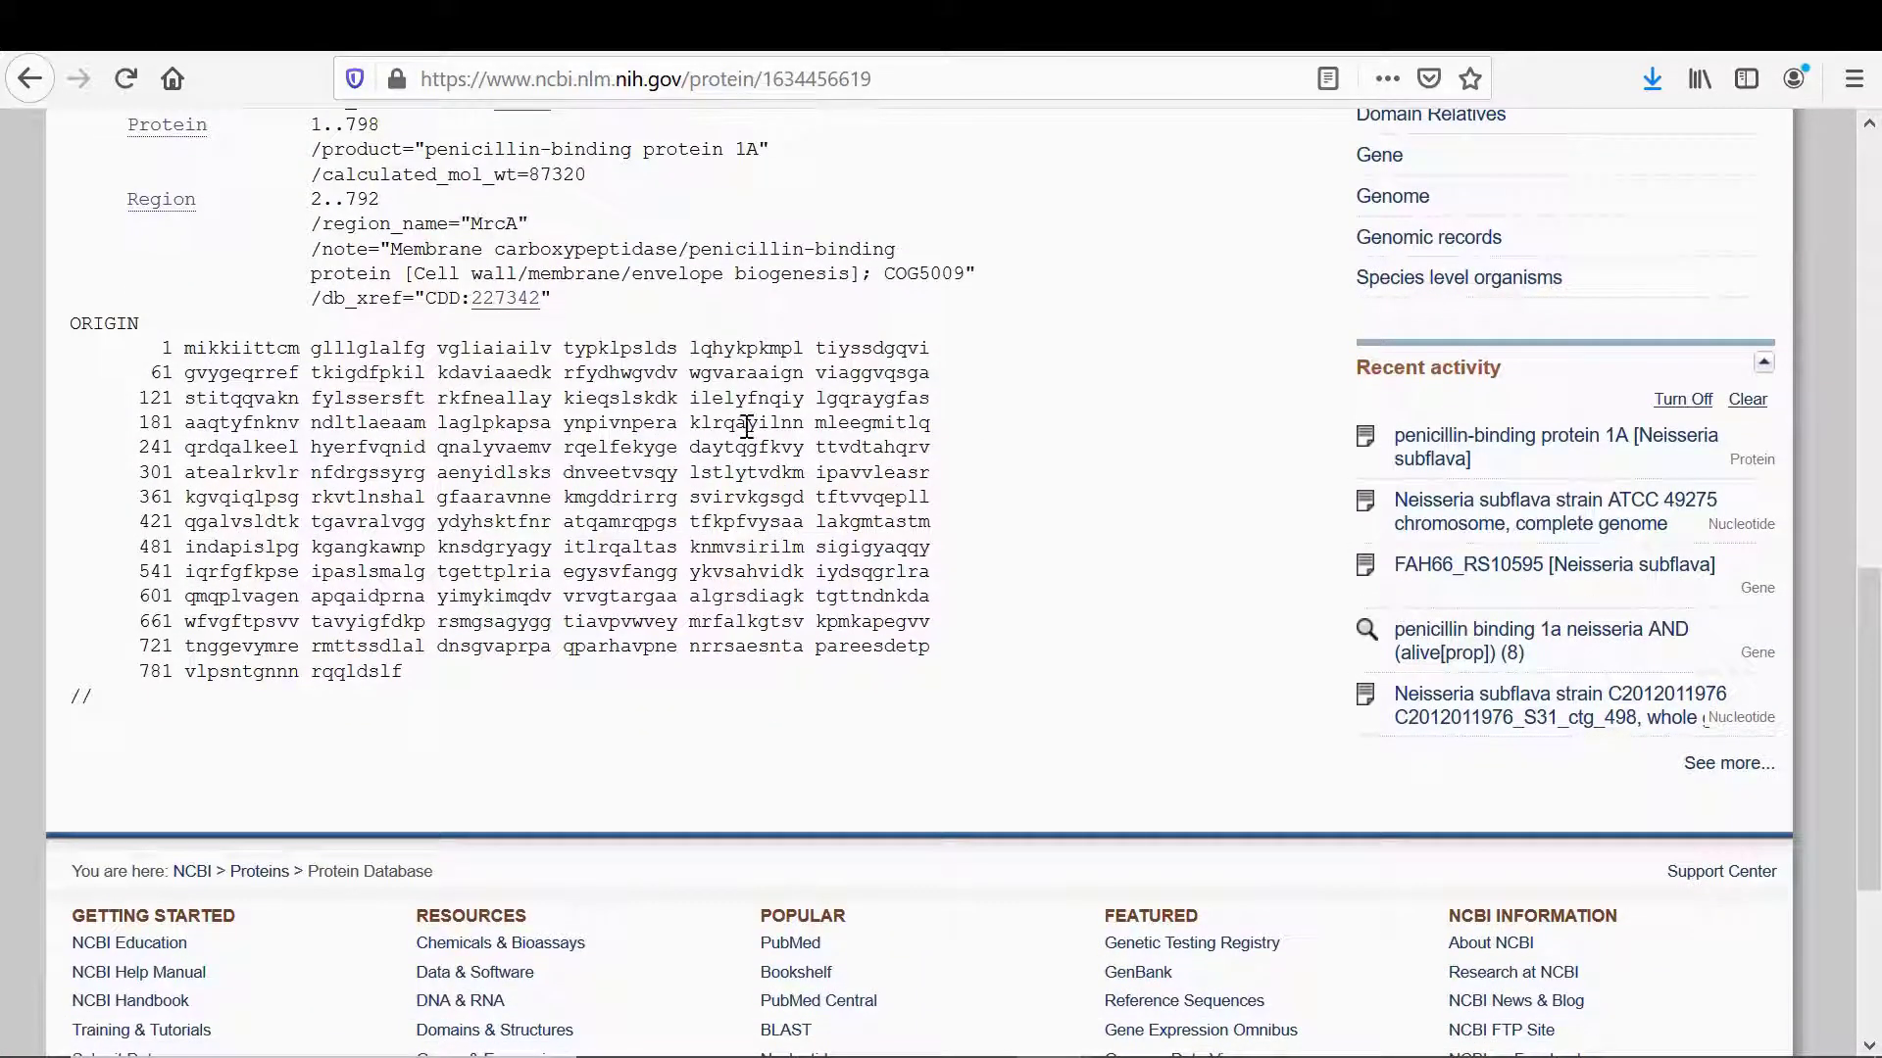
{"action": "scroll", "coordinate": [749, 431], "scroll_direction": "up", "scroll_amount": 14}
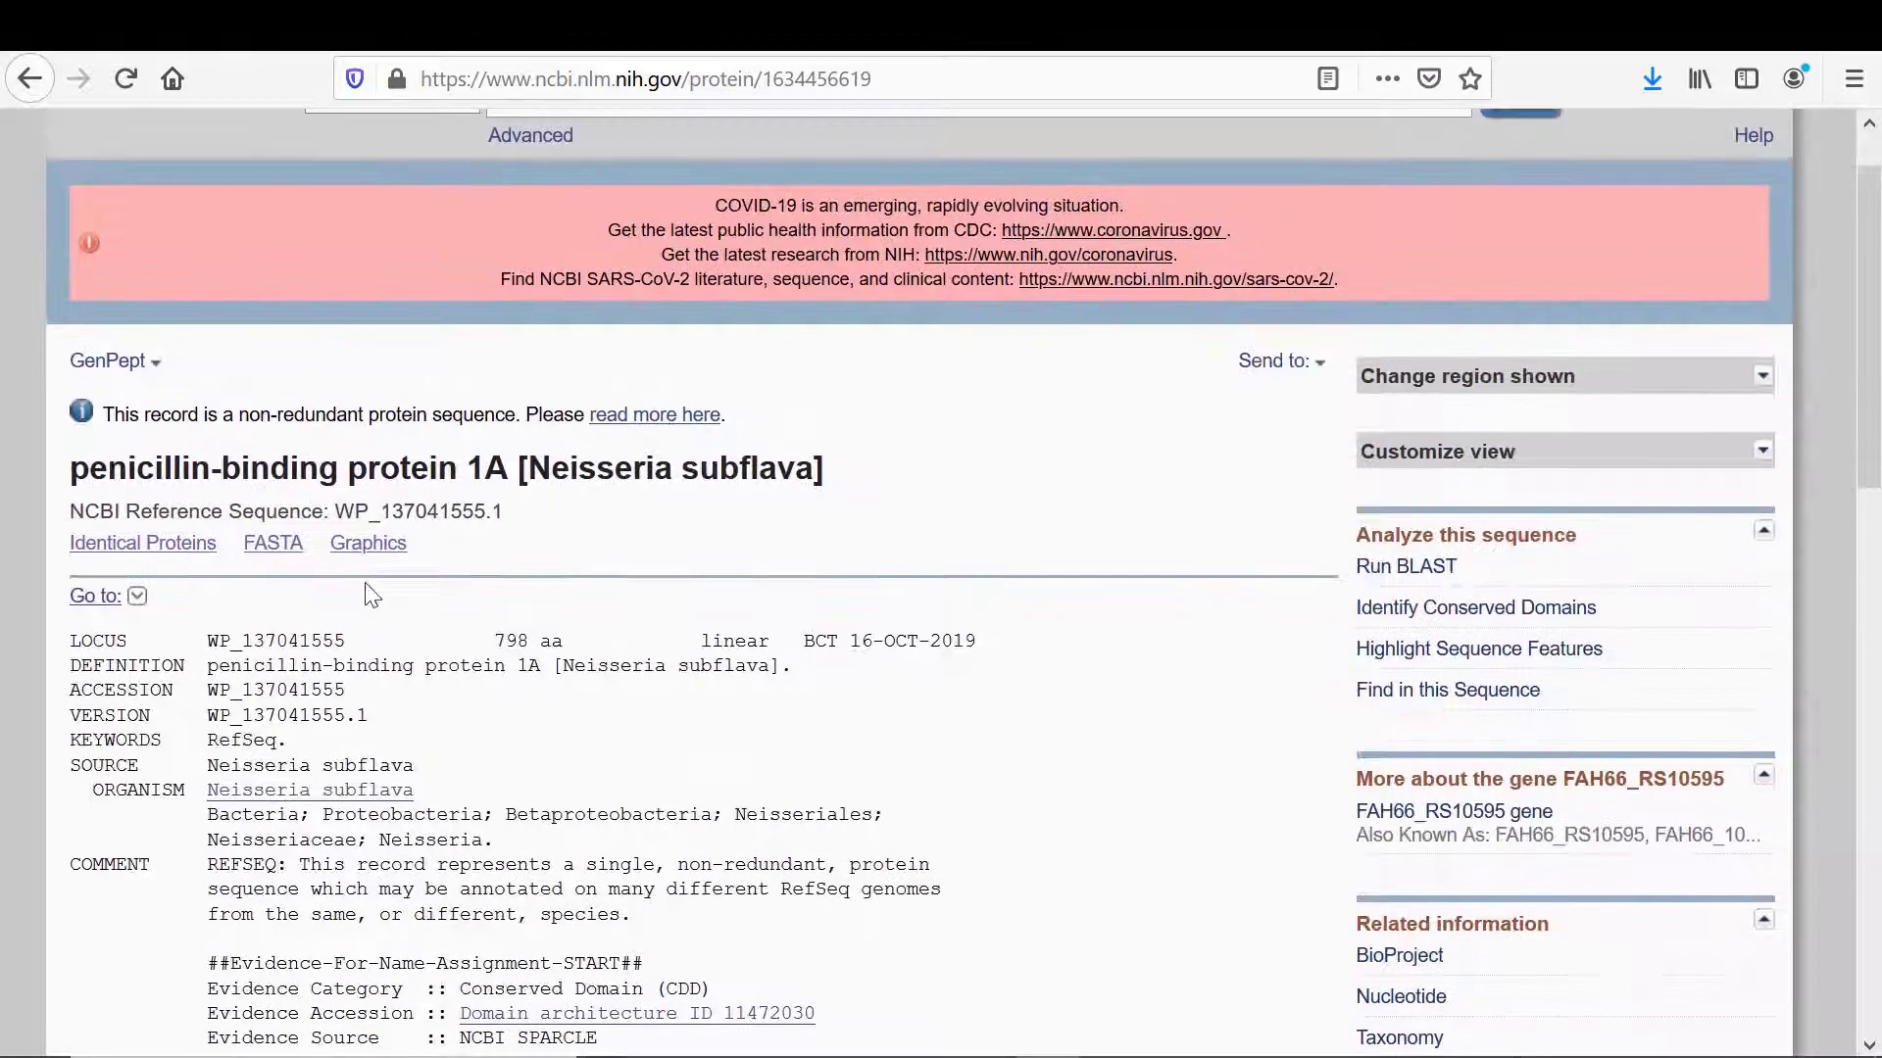
{"action": "left_click", "coordinate": [278, 553]}
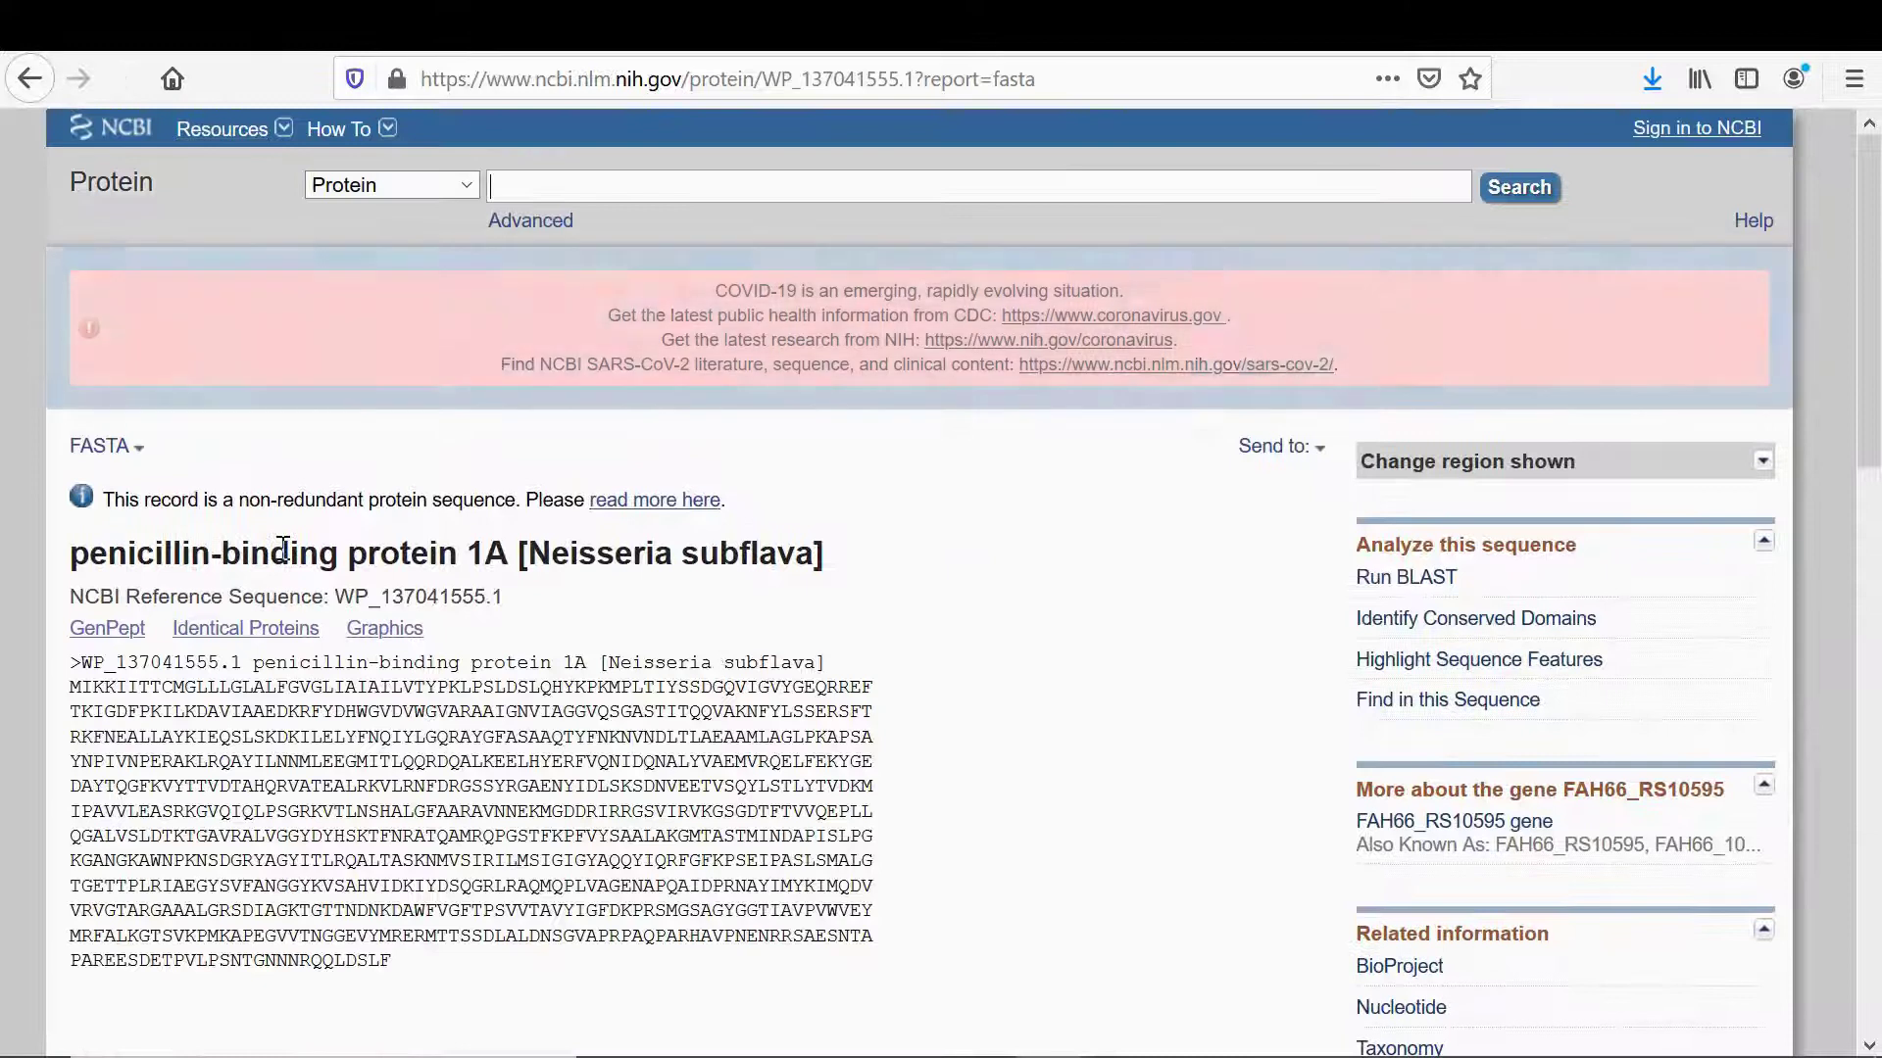
{"action": "scroll", "coordinate": [54, 299], "scroll_direction": "down", "scroll_amount": 3}
{"action": "left_click_drag", "start_coordinate": [73, 392], "coordinate": [393, 676]}
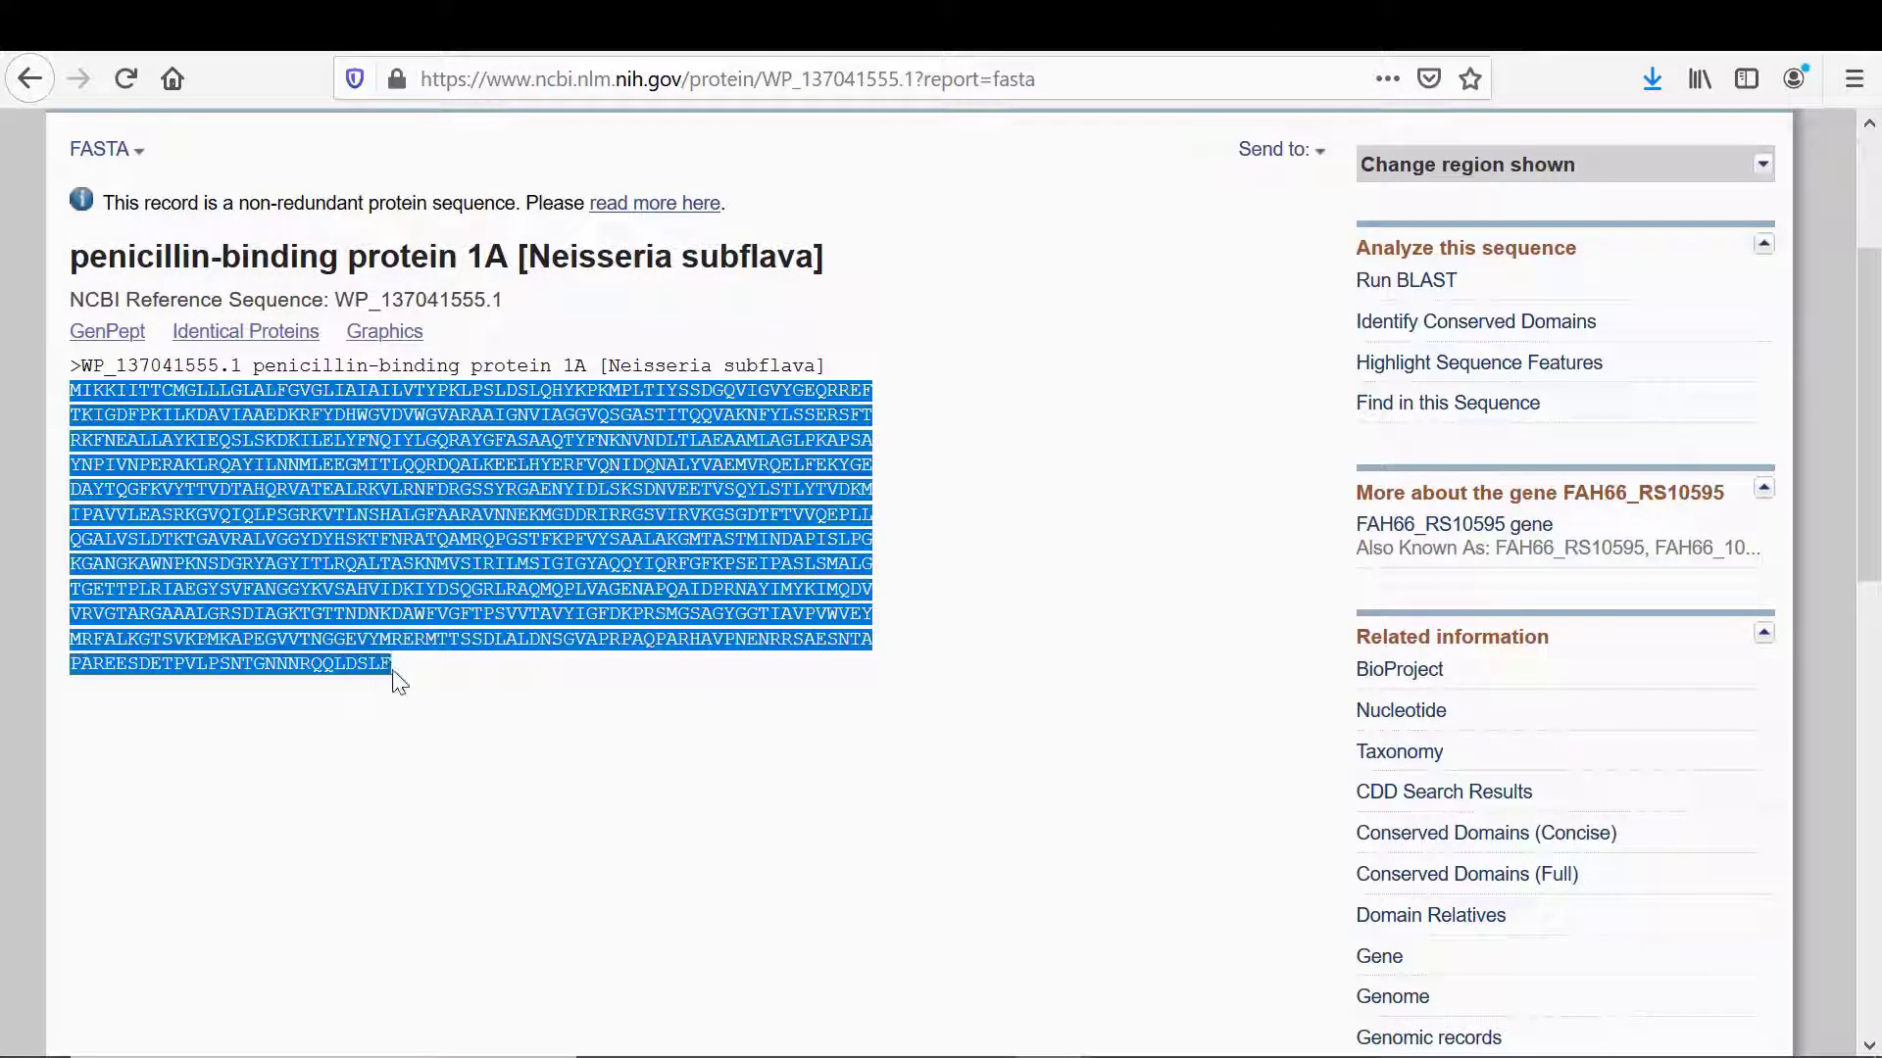
{"action": "right_click", "coordinate": [332, 577]}
{"action": "left_click", "coordinate": [392, 601]}
Step: Bring Notepad forward and start a new blank document
{"action": "mouse_move", "coordinate": [1125, 1029]}
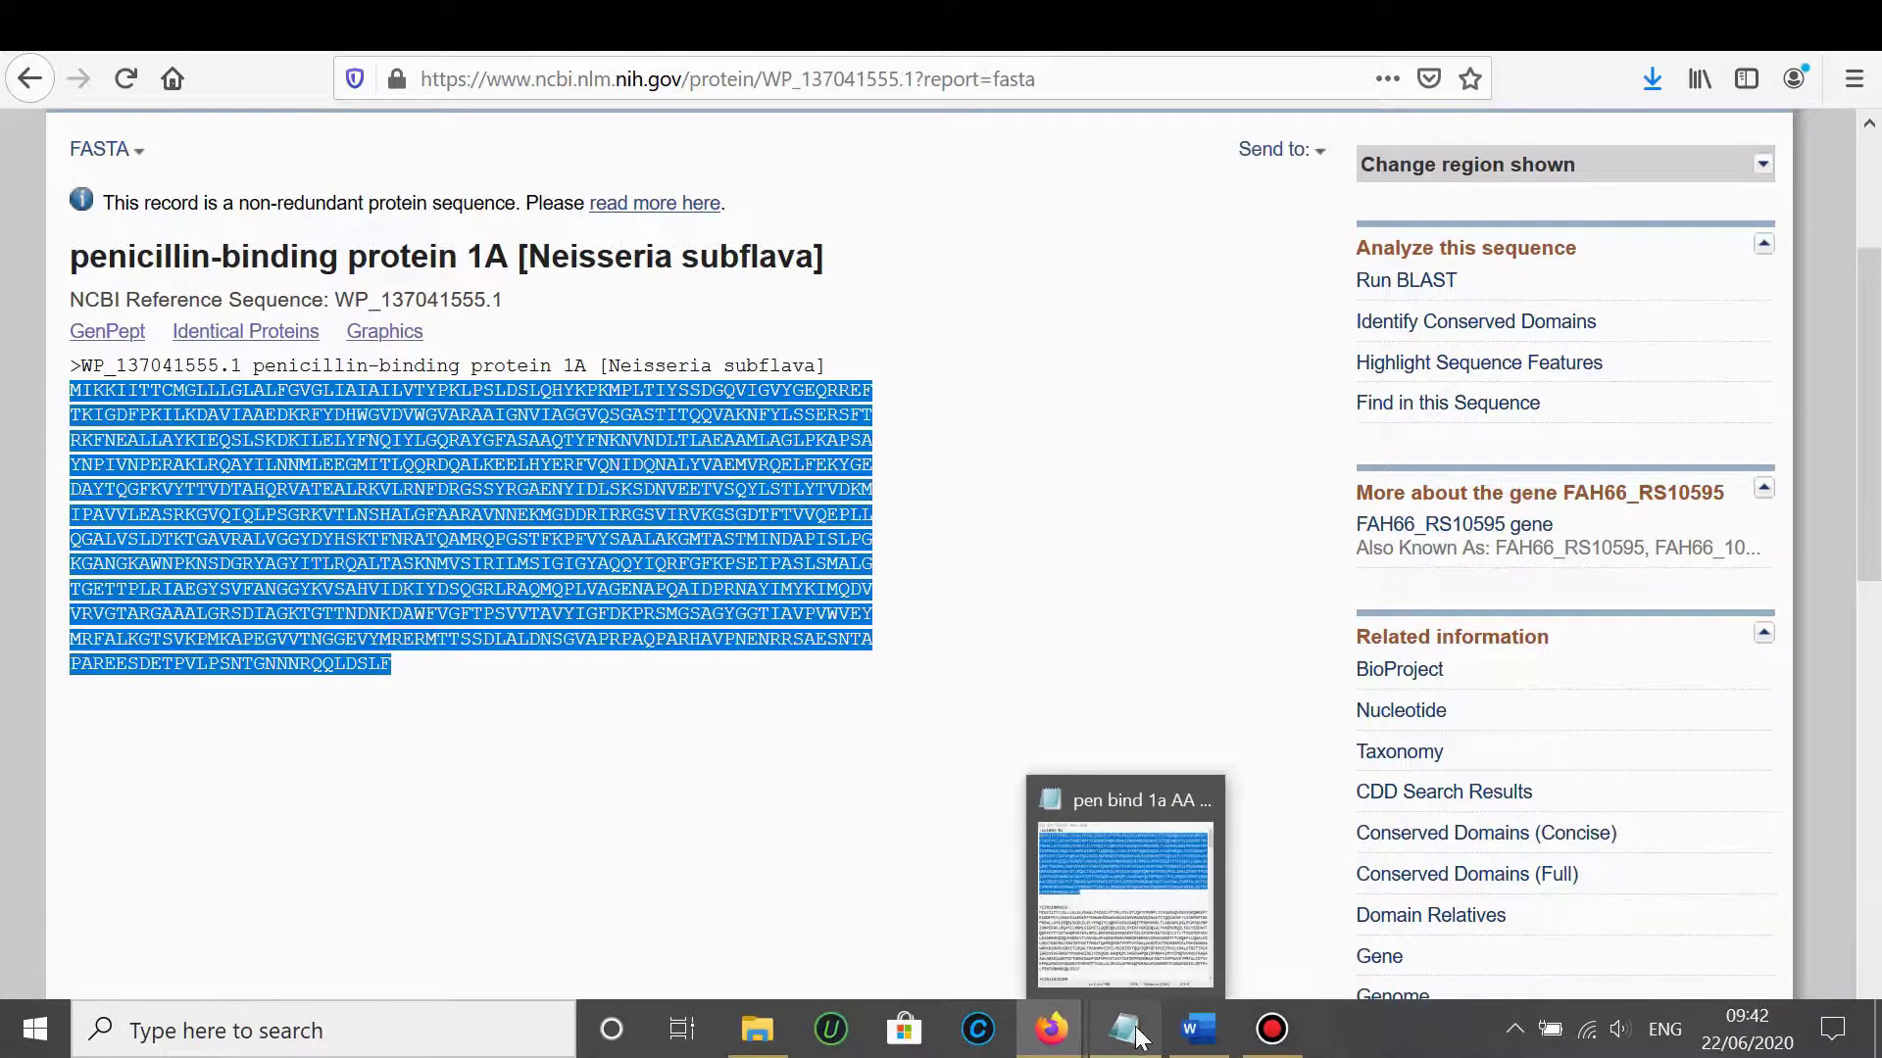
{"action": "left_click", "coordinate": [1125, 876]}
{"action": "left_click", "coordinate": [843, 132]}
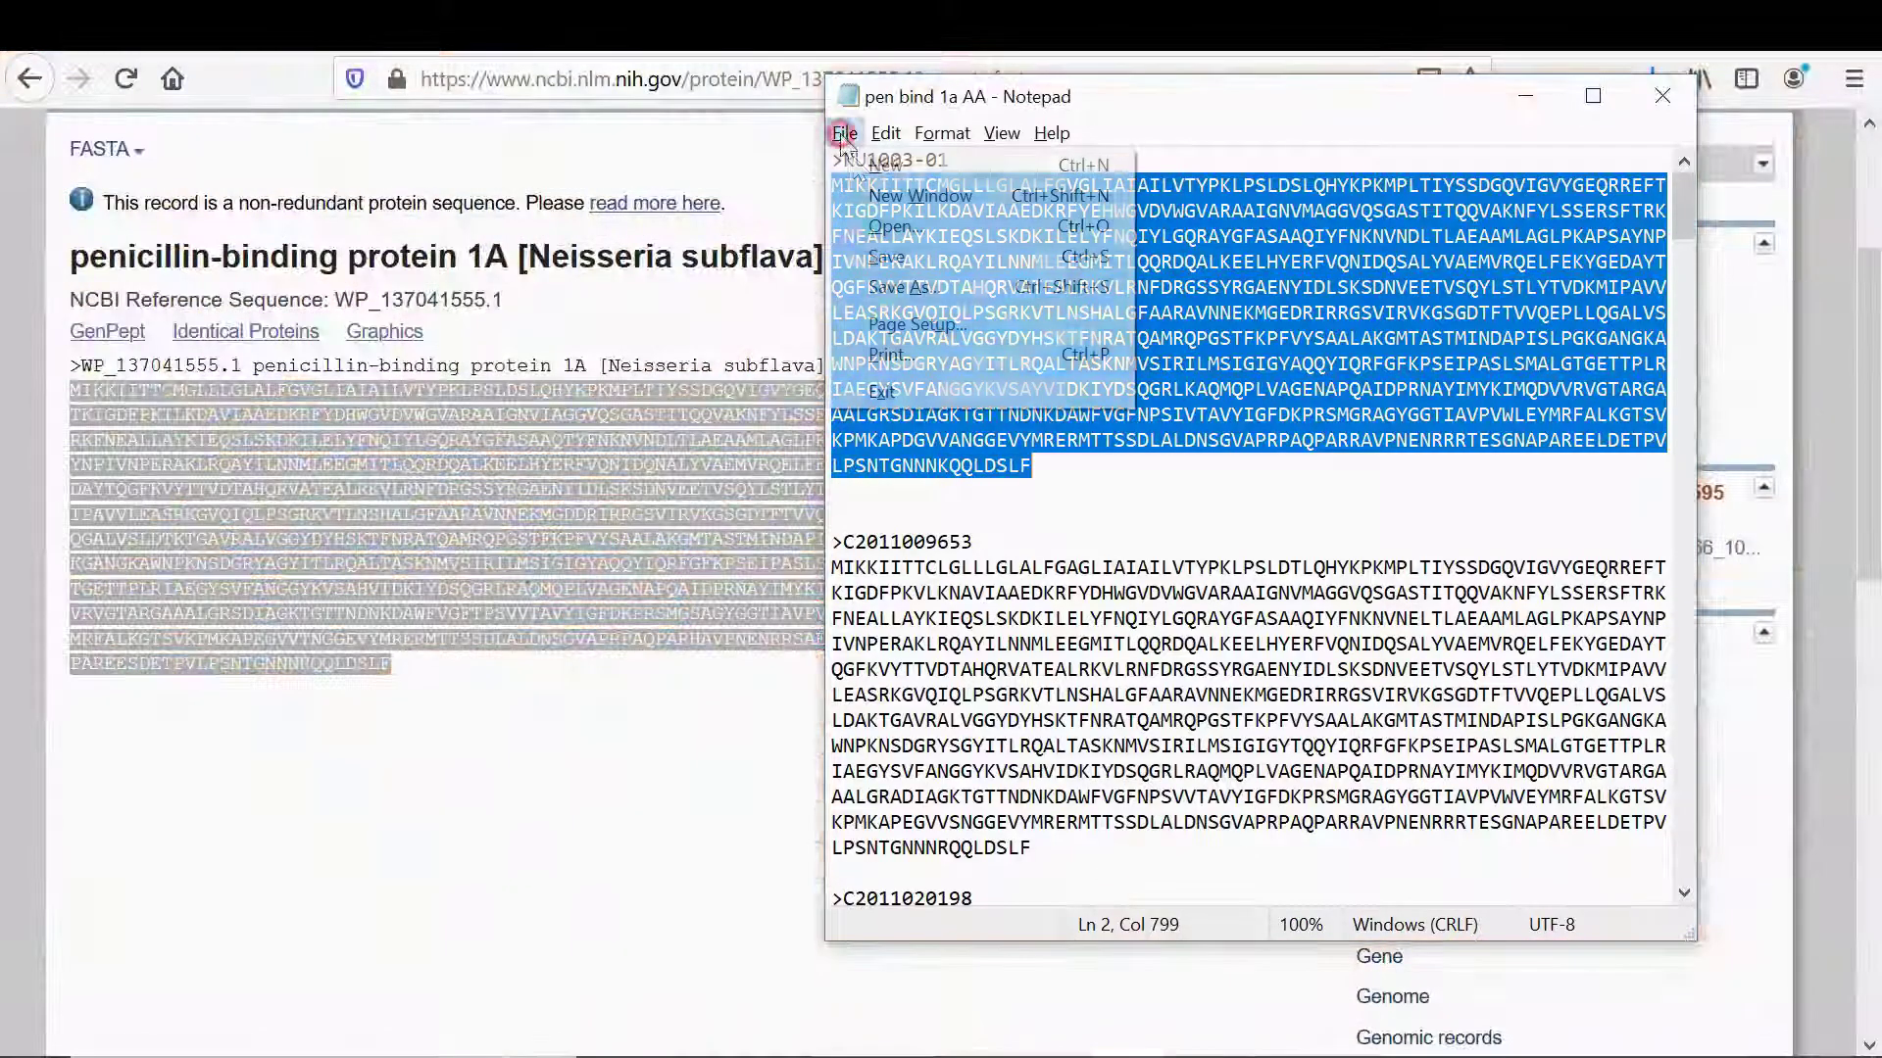
{"action": "left_click", "coordinate": [851, 197]}
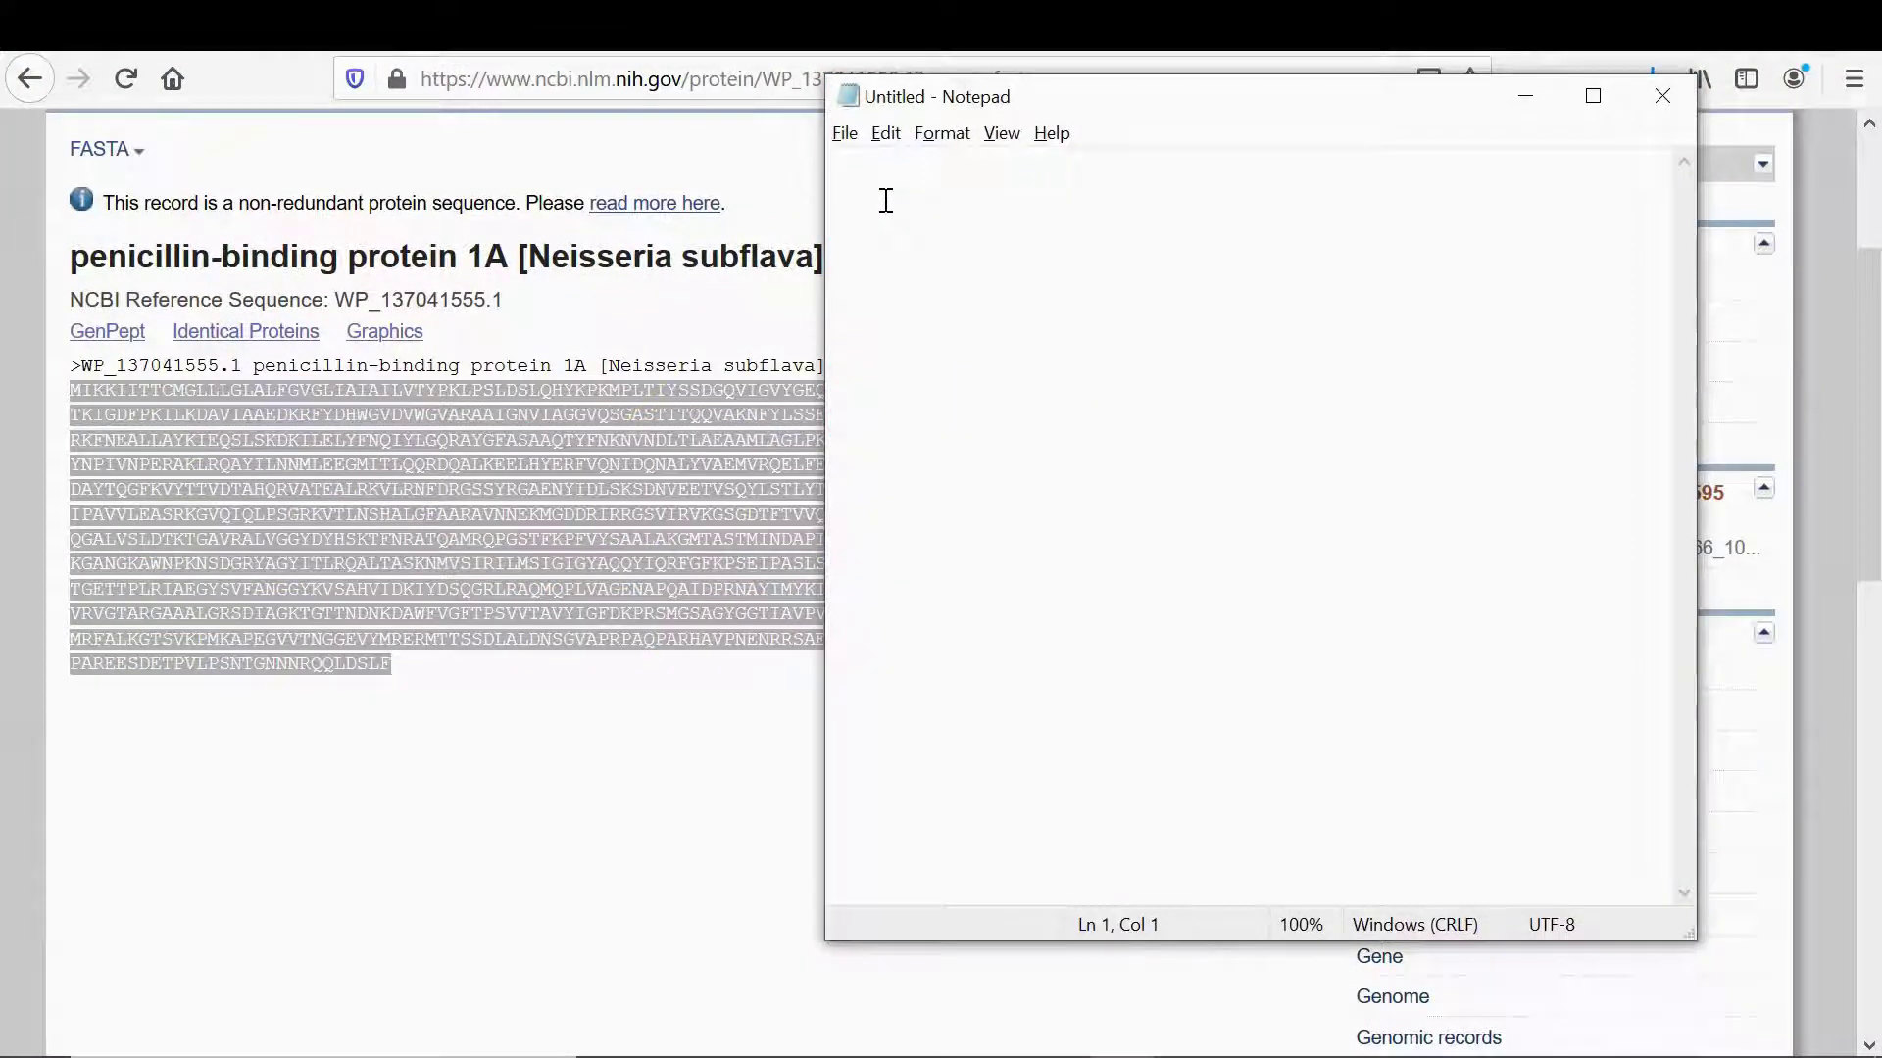
Step: Paste the protein sequence under the header >ATCC49275, then return to the browser
{"action": "type", "text": ">"}
{"action": "key", "text": "ctrl+v"}
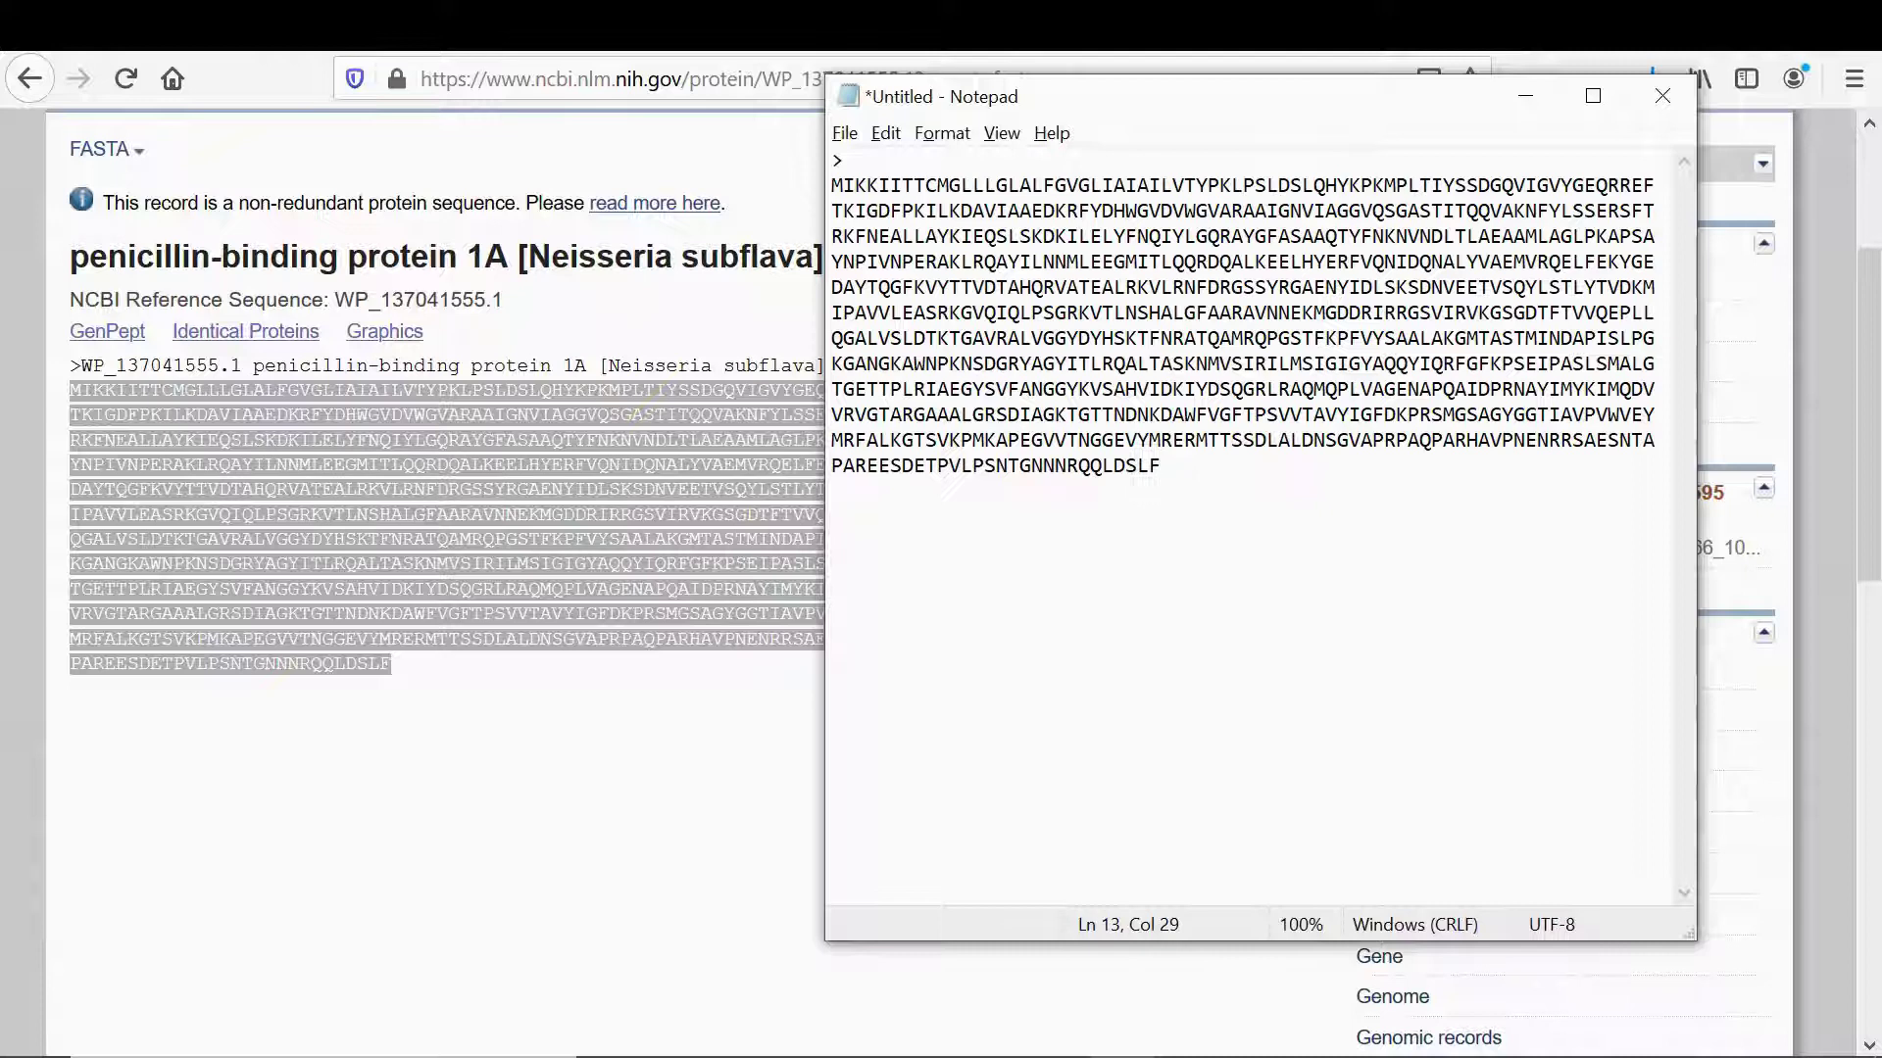
{"action": "left_click", "coordinate": [874, 167]}
{"action": "type", "text": "ATCC49275"}
{"action": "left_click", "coordinate": [1171, 480]}
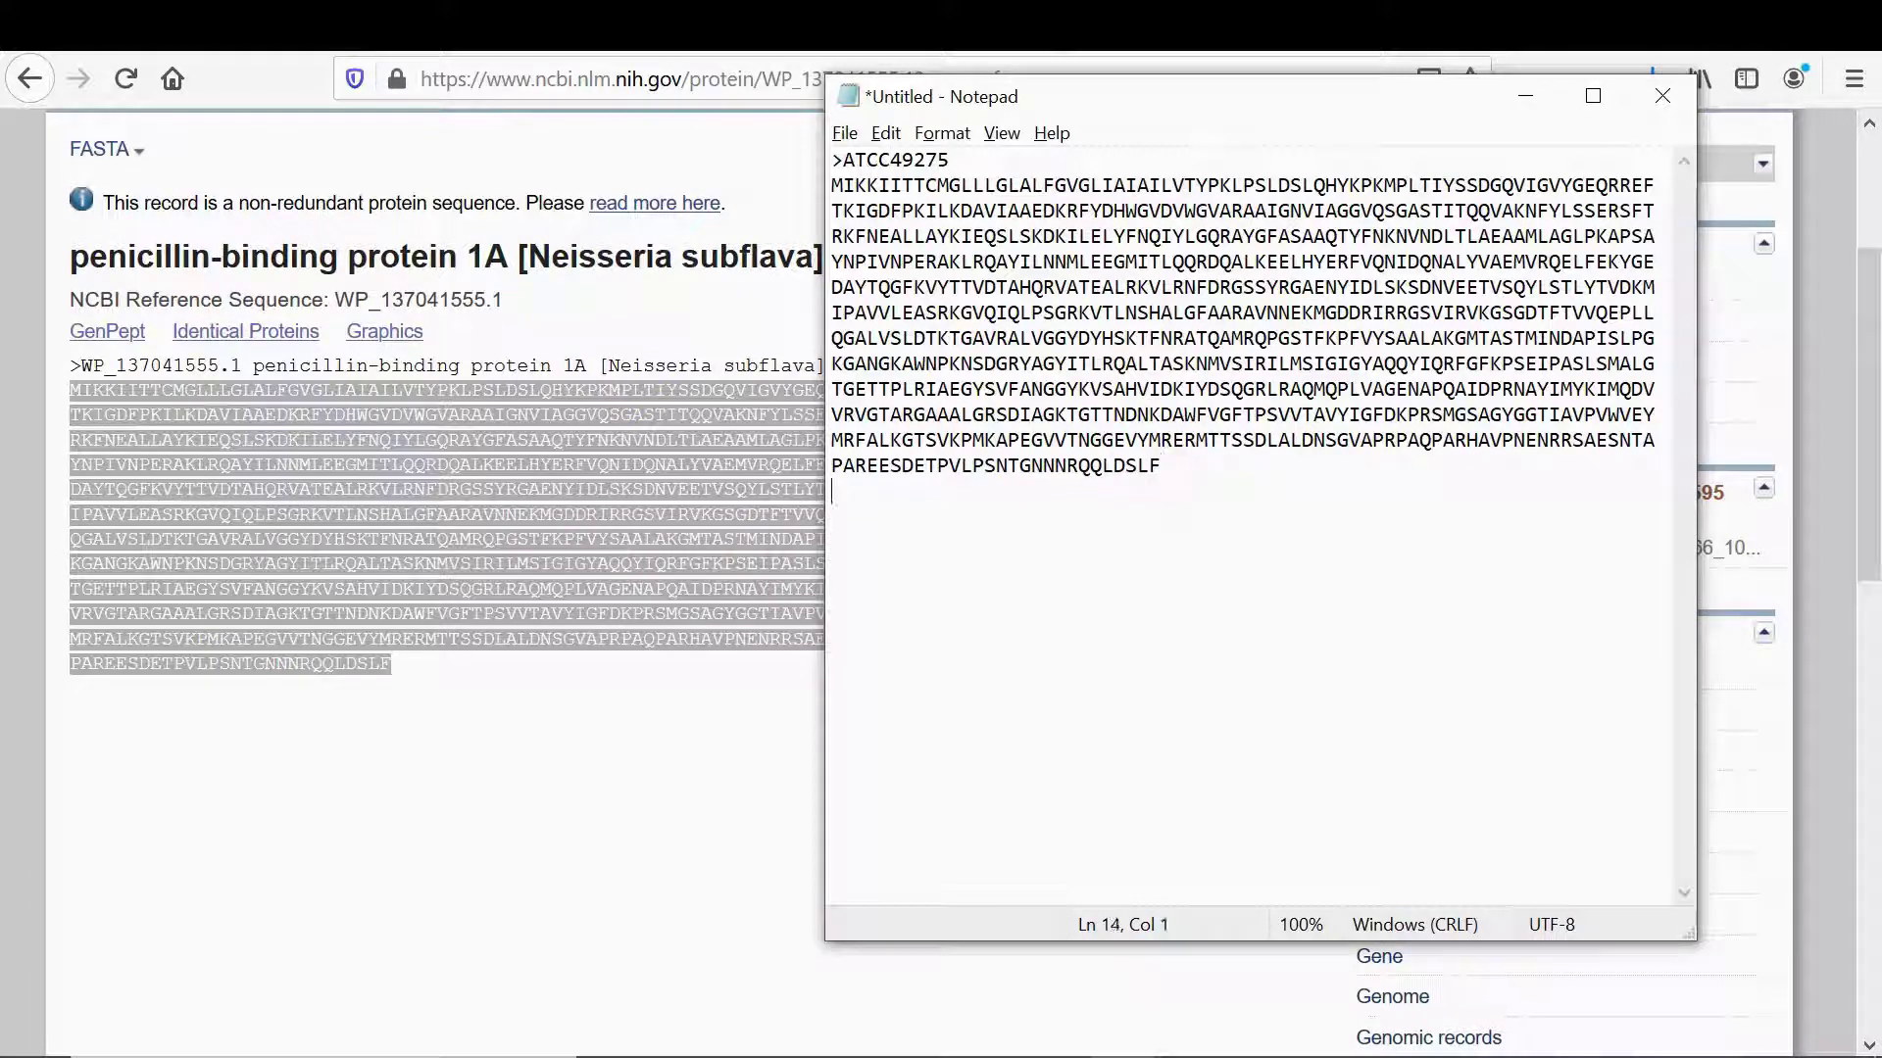
{"action": "key", "text": "alt+Tab"}
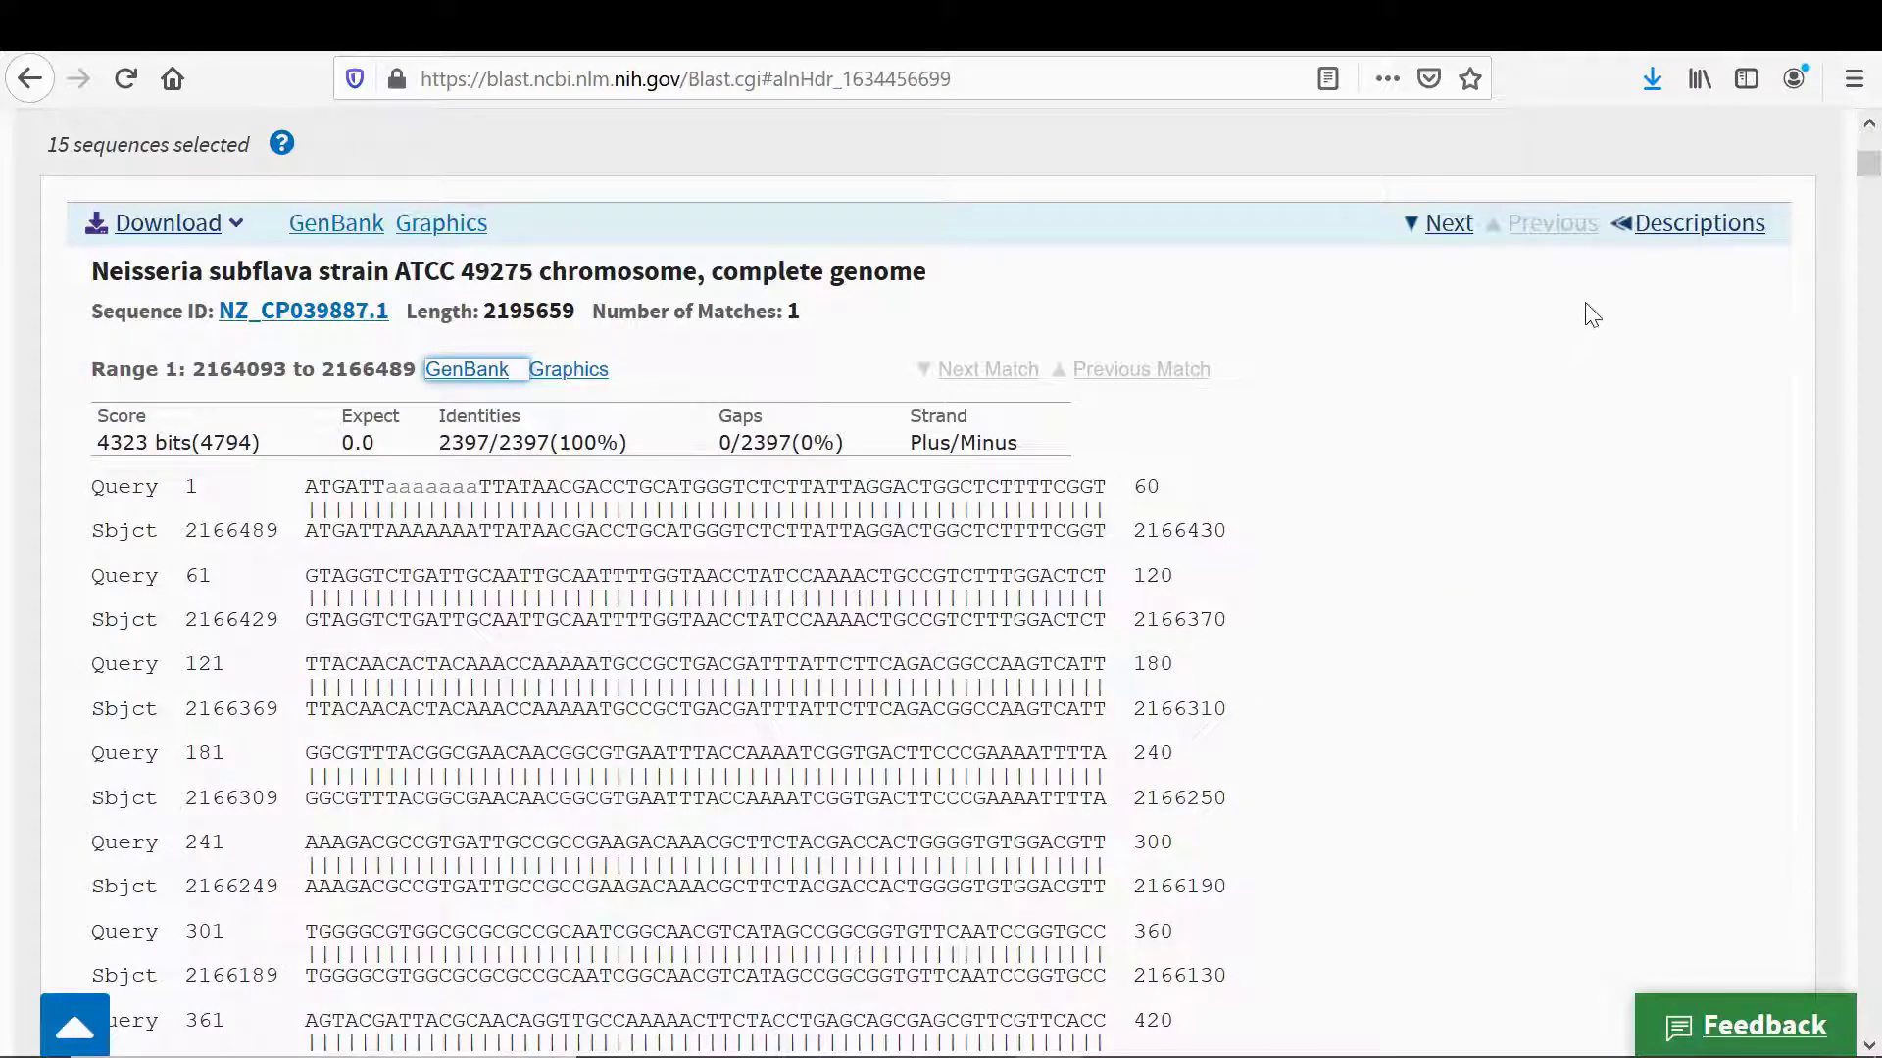
{"action": "left_click", "coordinate": [1668, 227]}
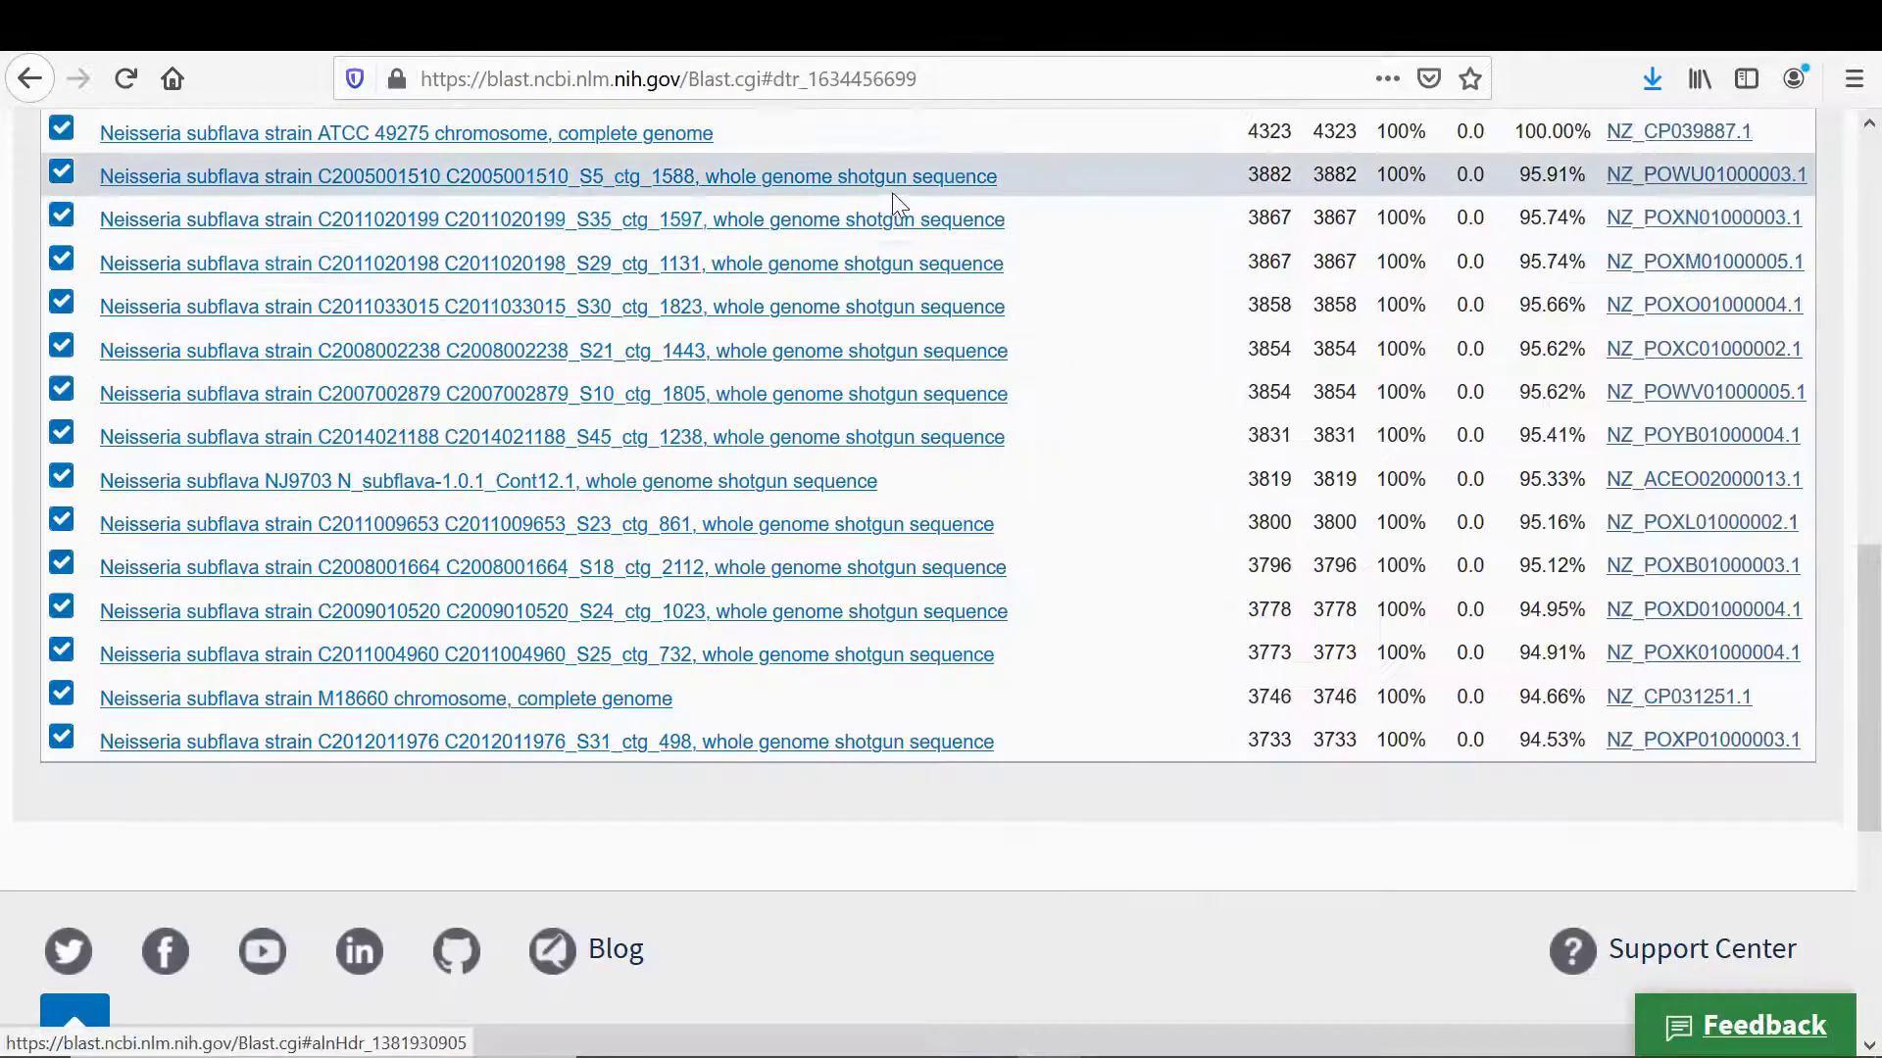
{"action": "left_click", "coordinate": [431, 186]}
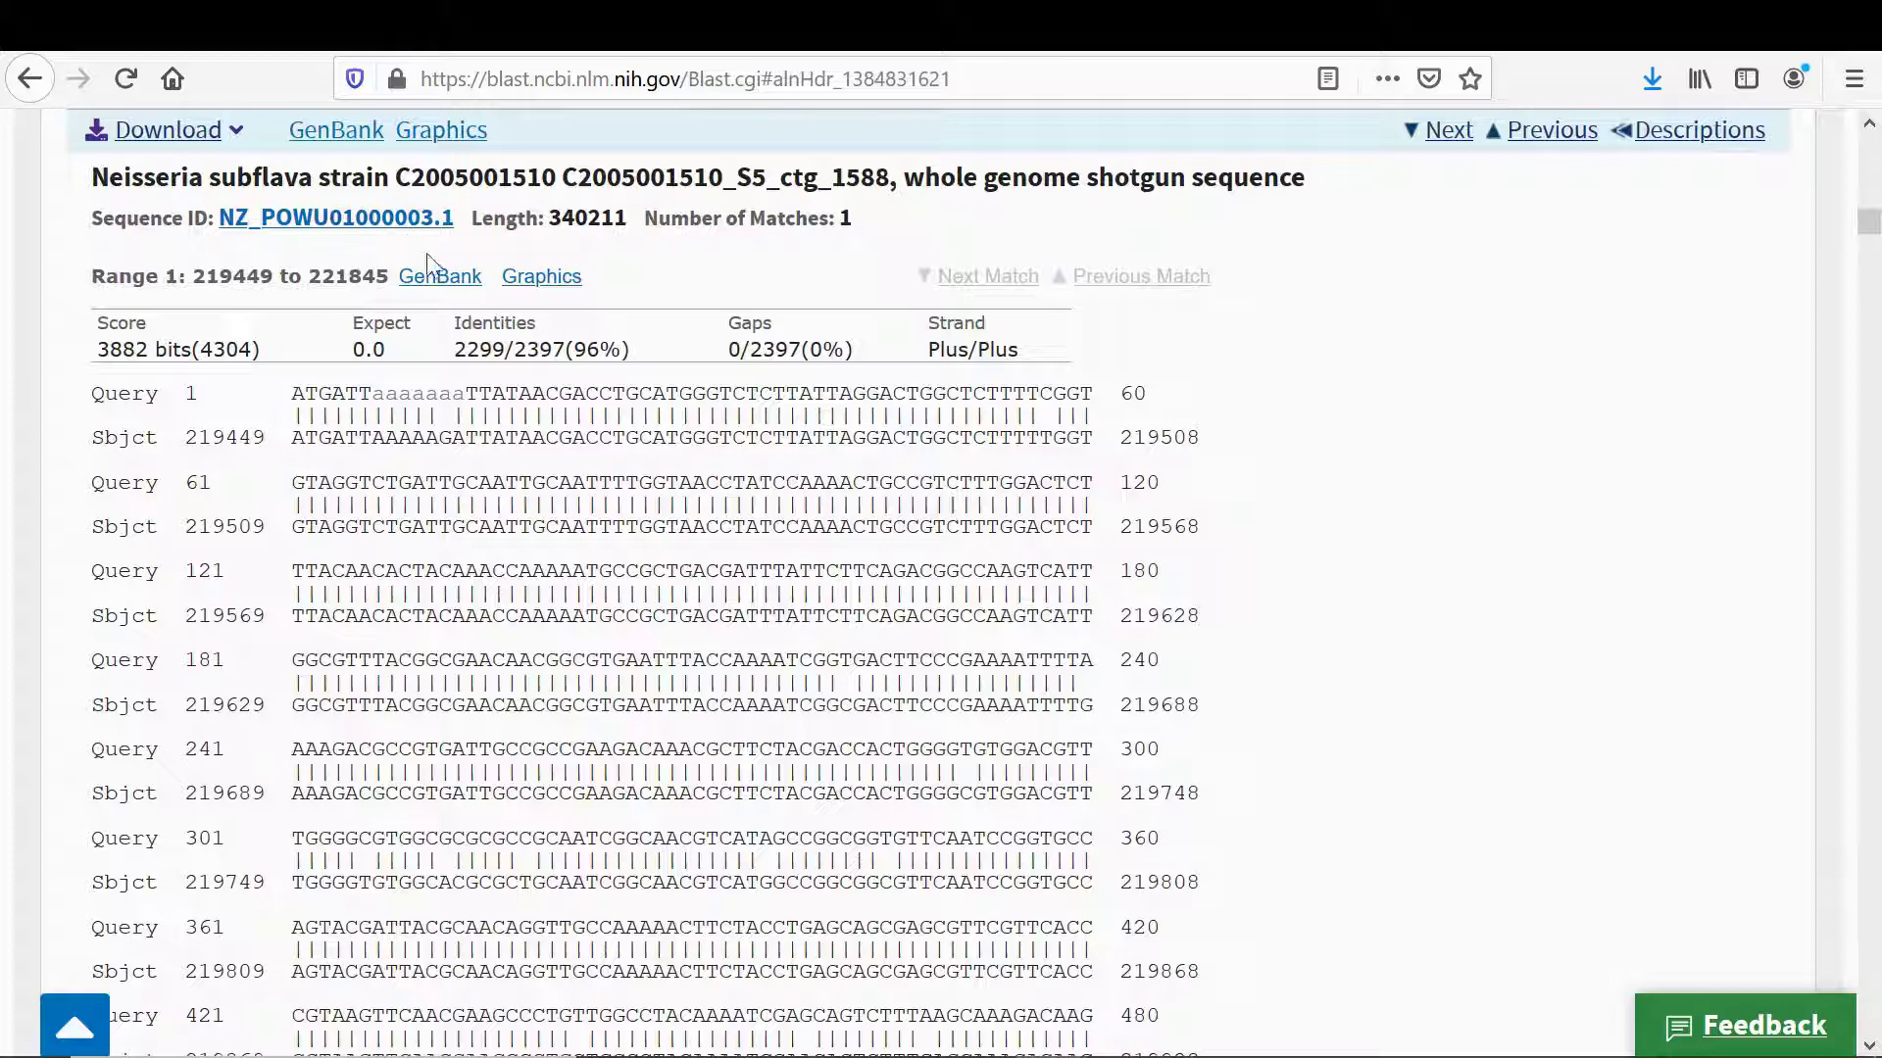
{"action": "left_click", "coordinate": [440, 278]}
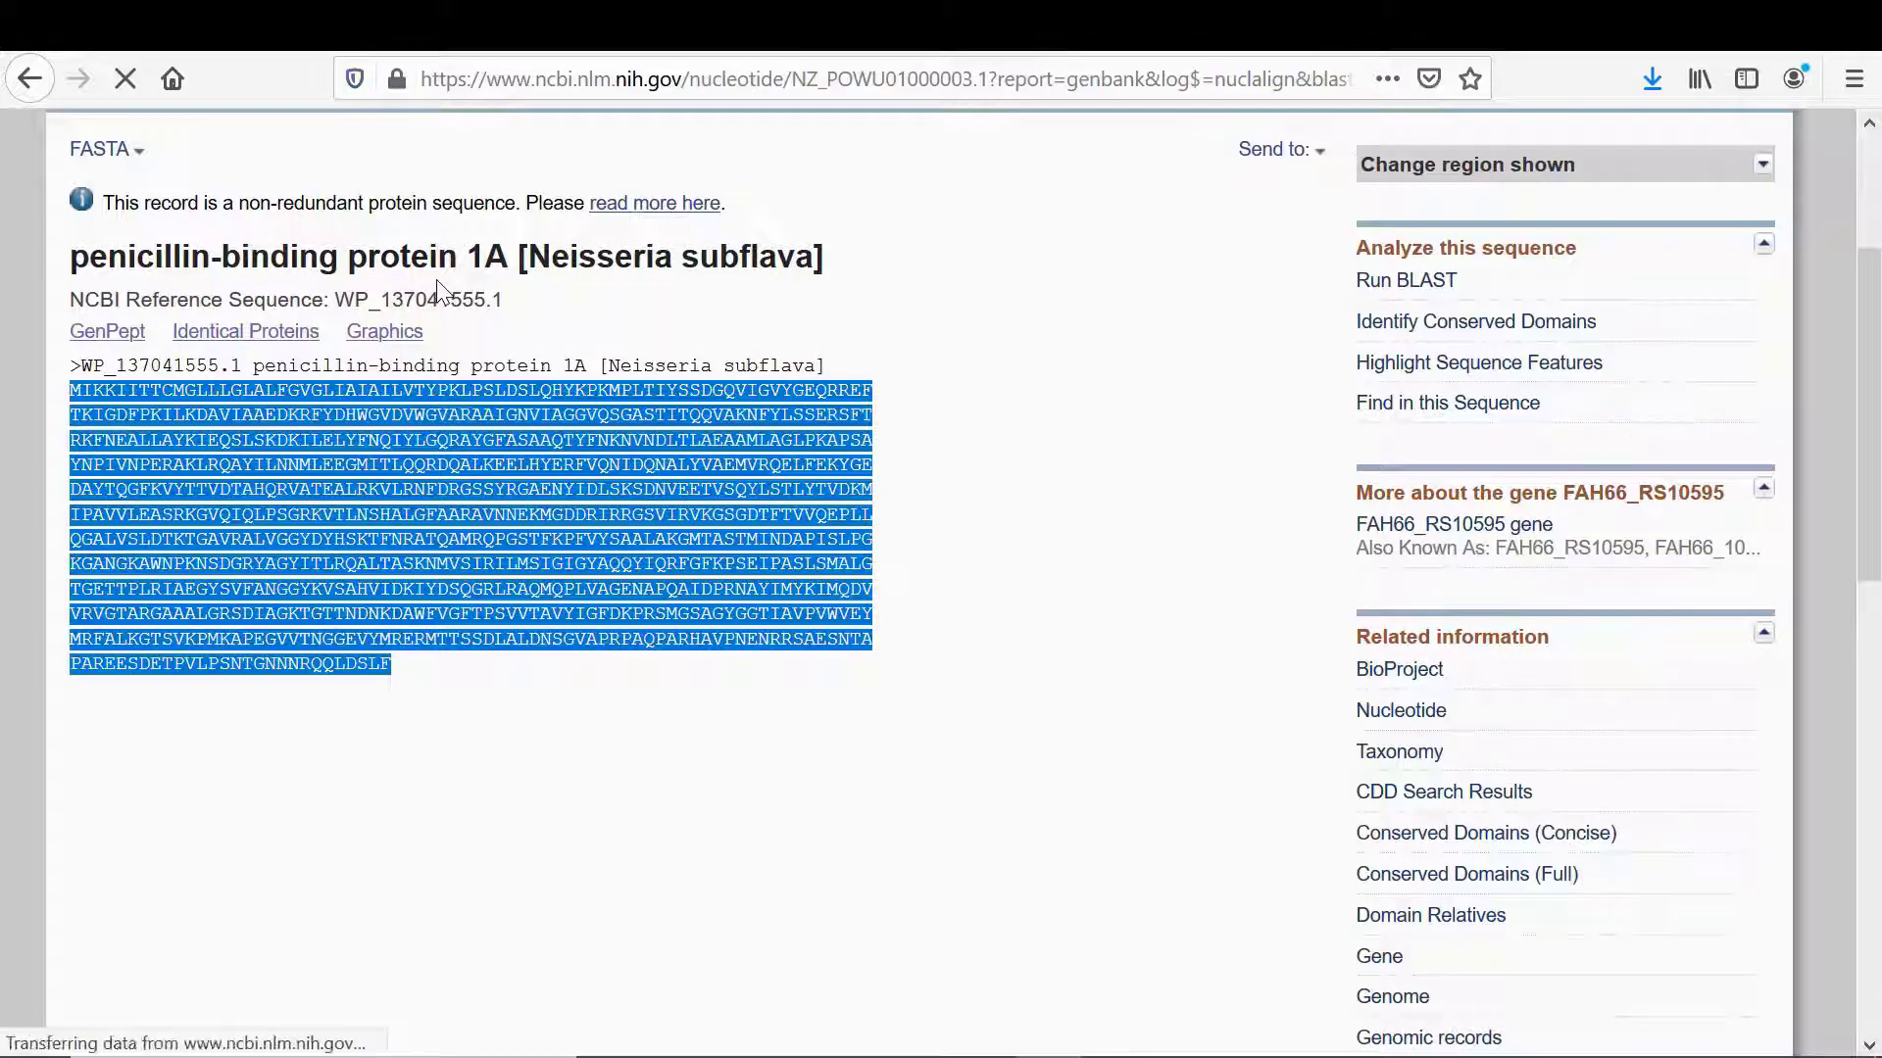
{"action": "scroll", "coordinate": [715, 704], "scroll_direction": "down", "scroll_amount": 20}
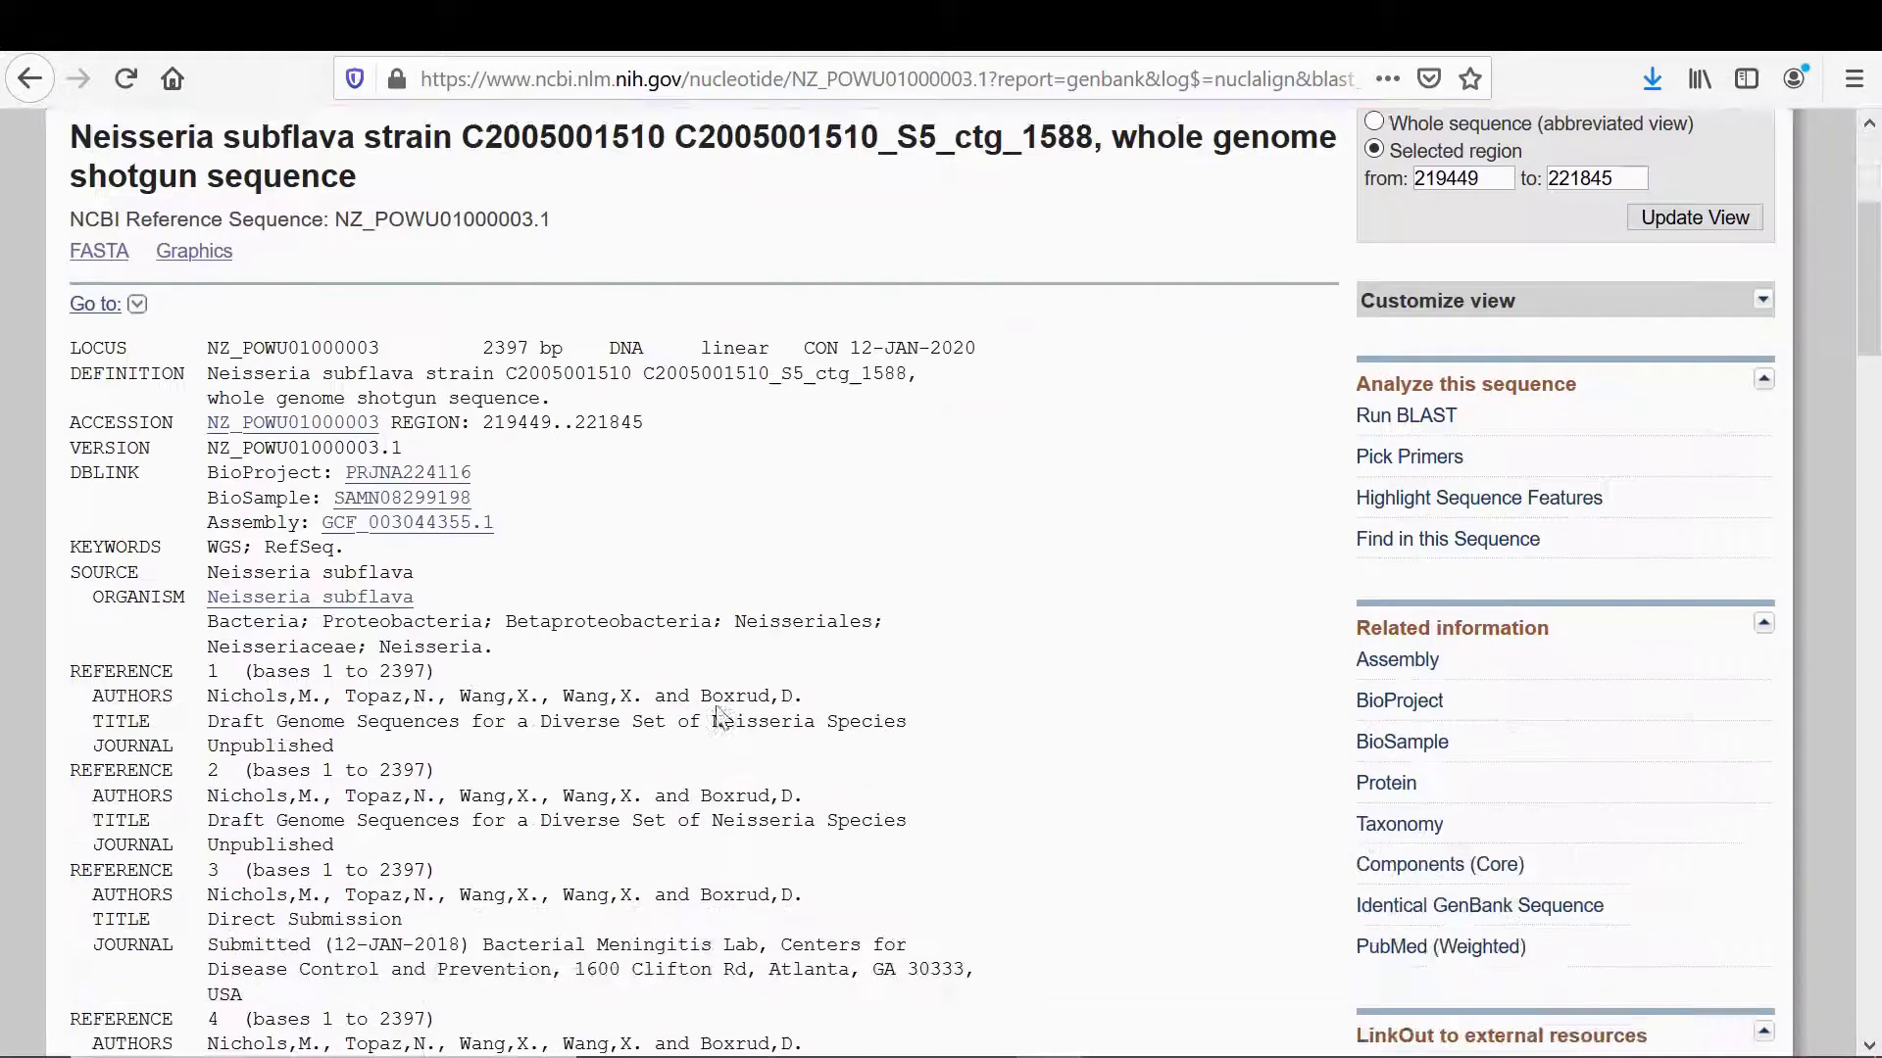
{"action": "scroll", "coordinate": [717, 709], "scroll_direction": "down", "scroll_amount": 8}
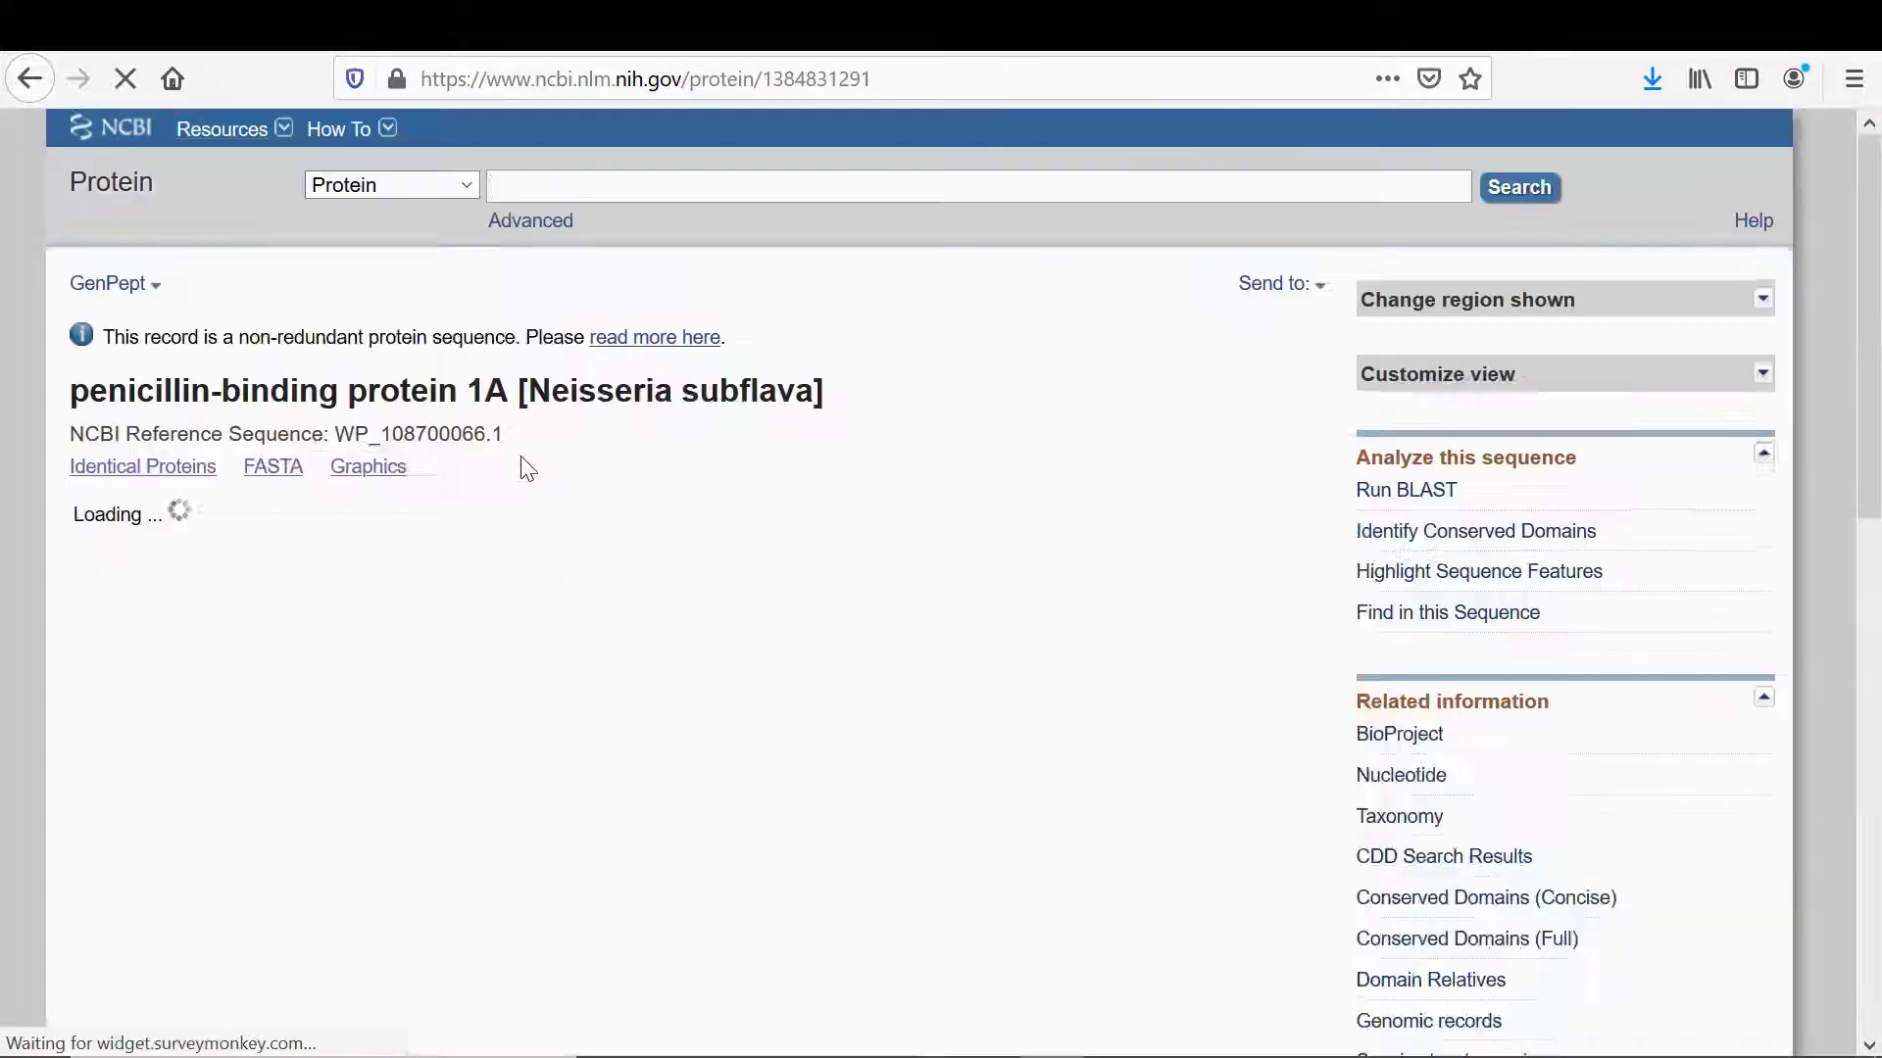
{"action": "scroll", "coordinate": [764, 725], "scroll_direction": "down", "scroll_amount": 5}
{"action": "scroll", "coordinate": [763, 699], "scroll_direction": "down", "scroll_amount": 5}
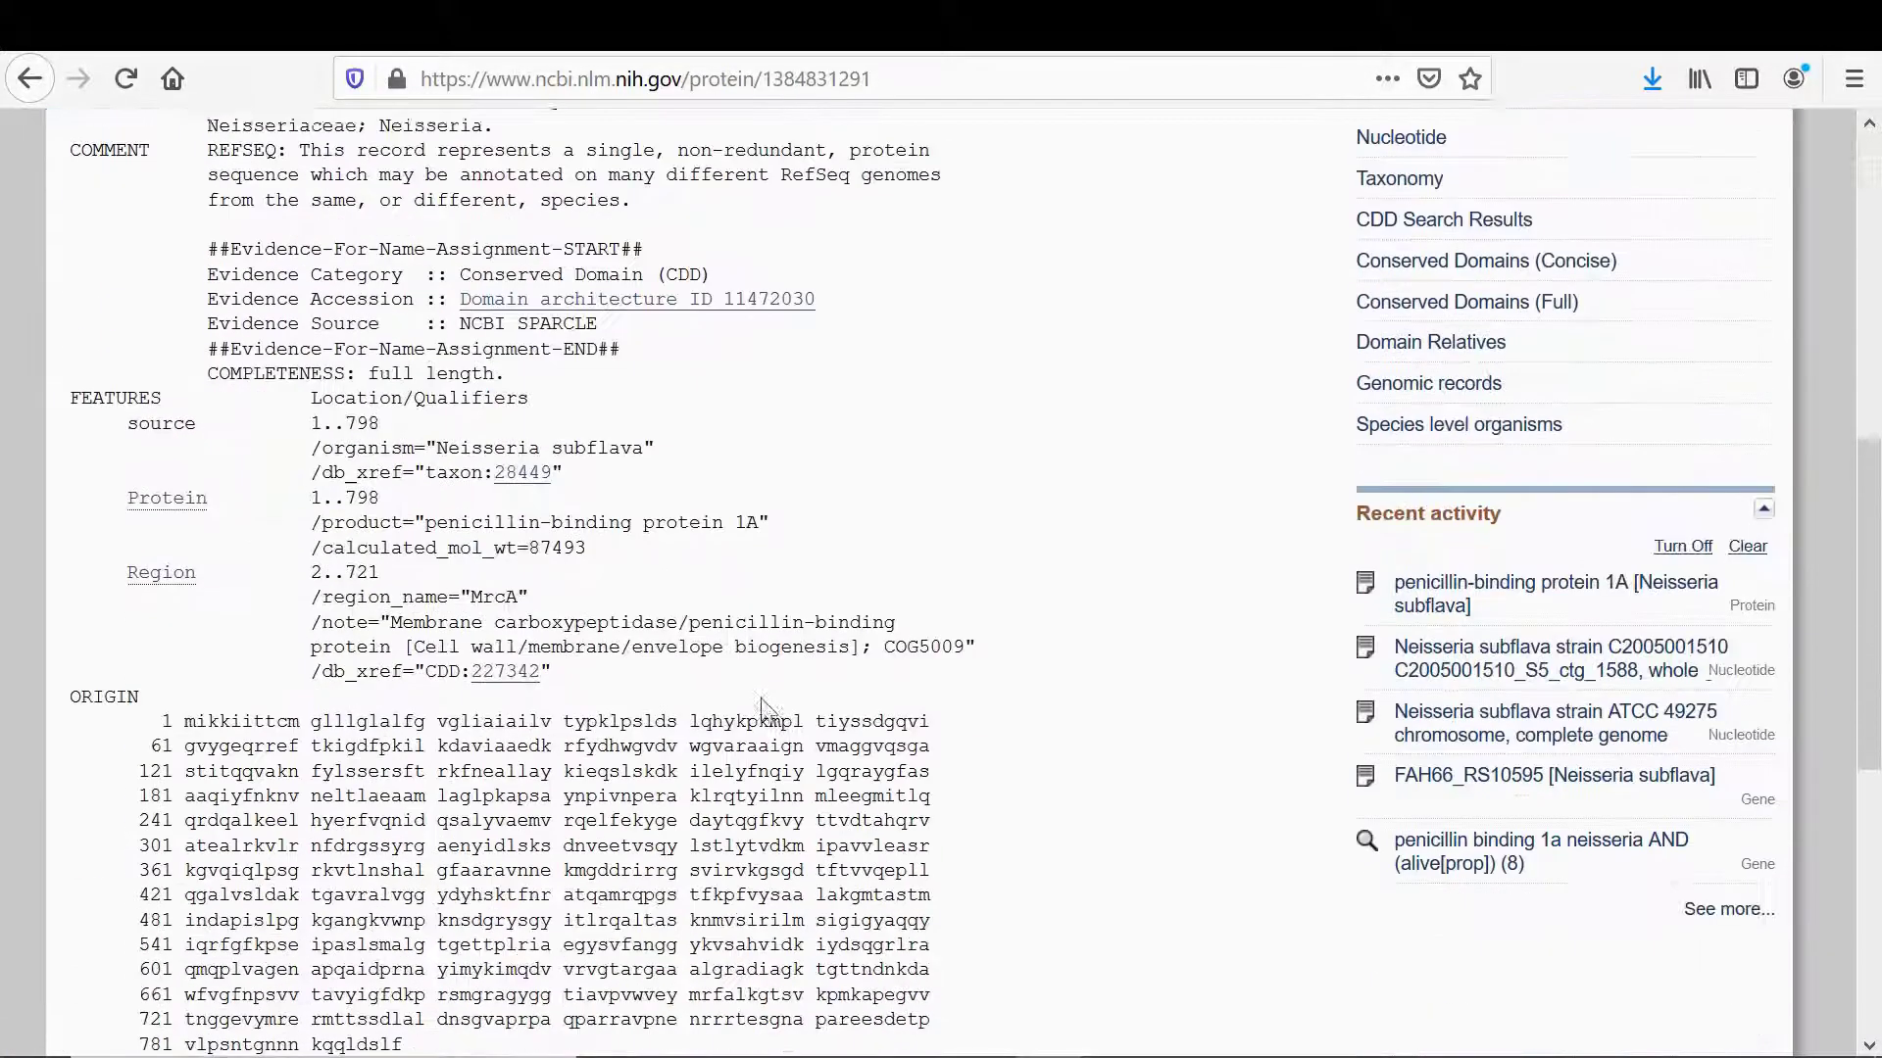
{"action": "scroll", "coordinate": [538, 632], "scroll_direction": "up", "scroll_amount": 10}
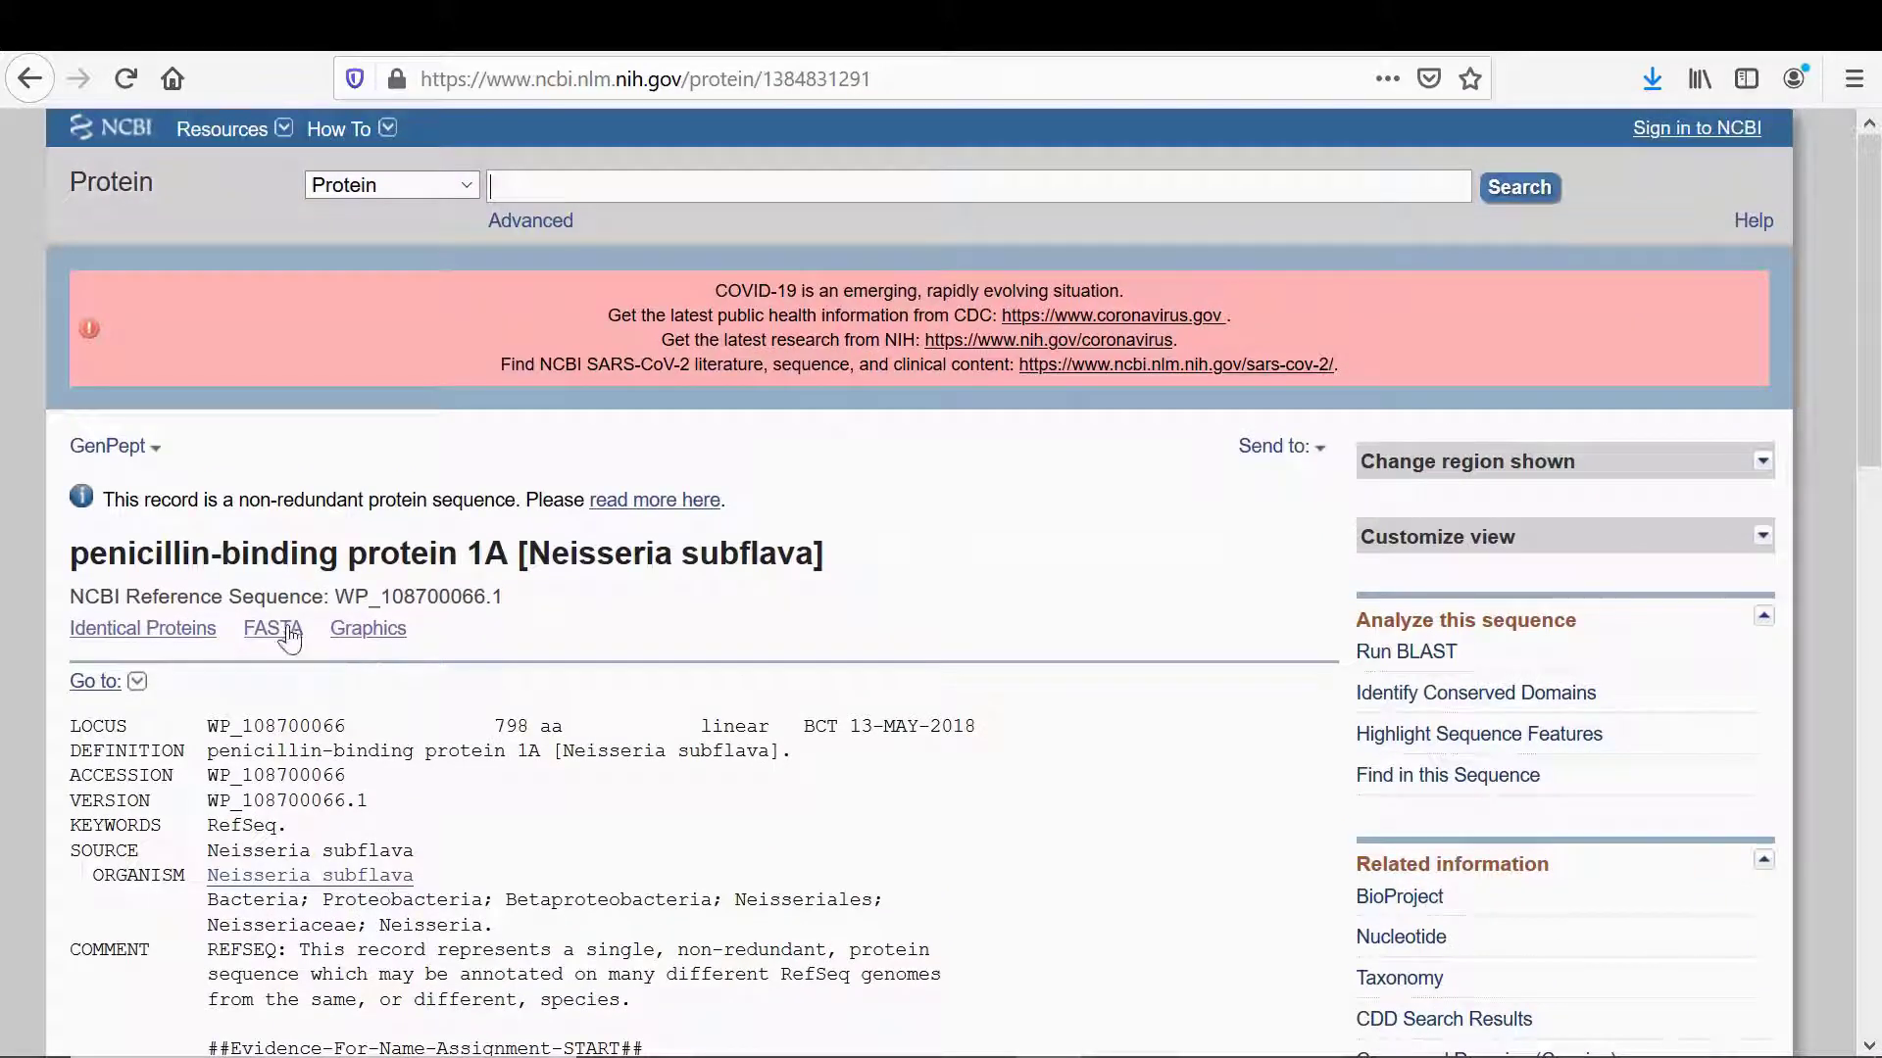
Step: Show WP_108700066.1 as FASTA and copy the whole entry including its header
{"action": "left_click", "coordinate": [278, 632]}
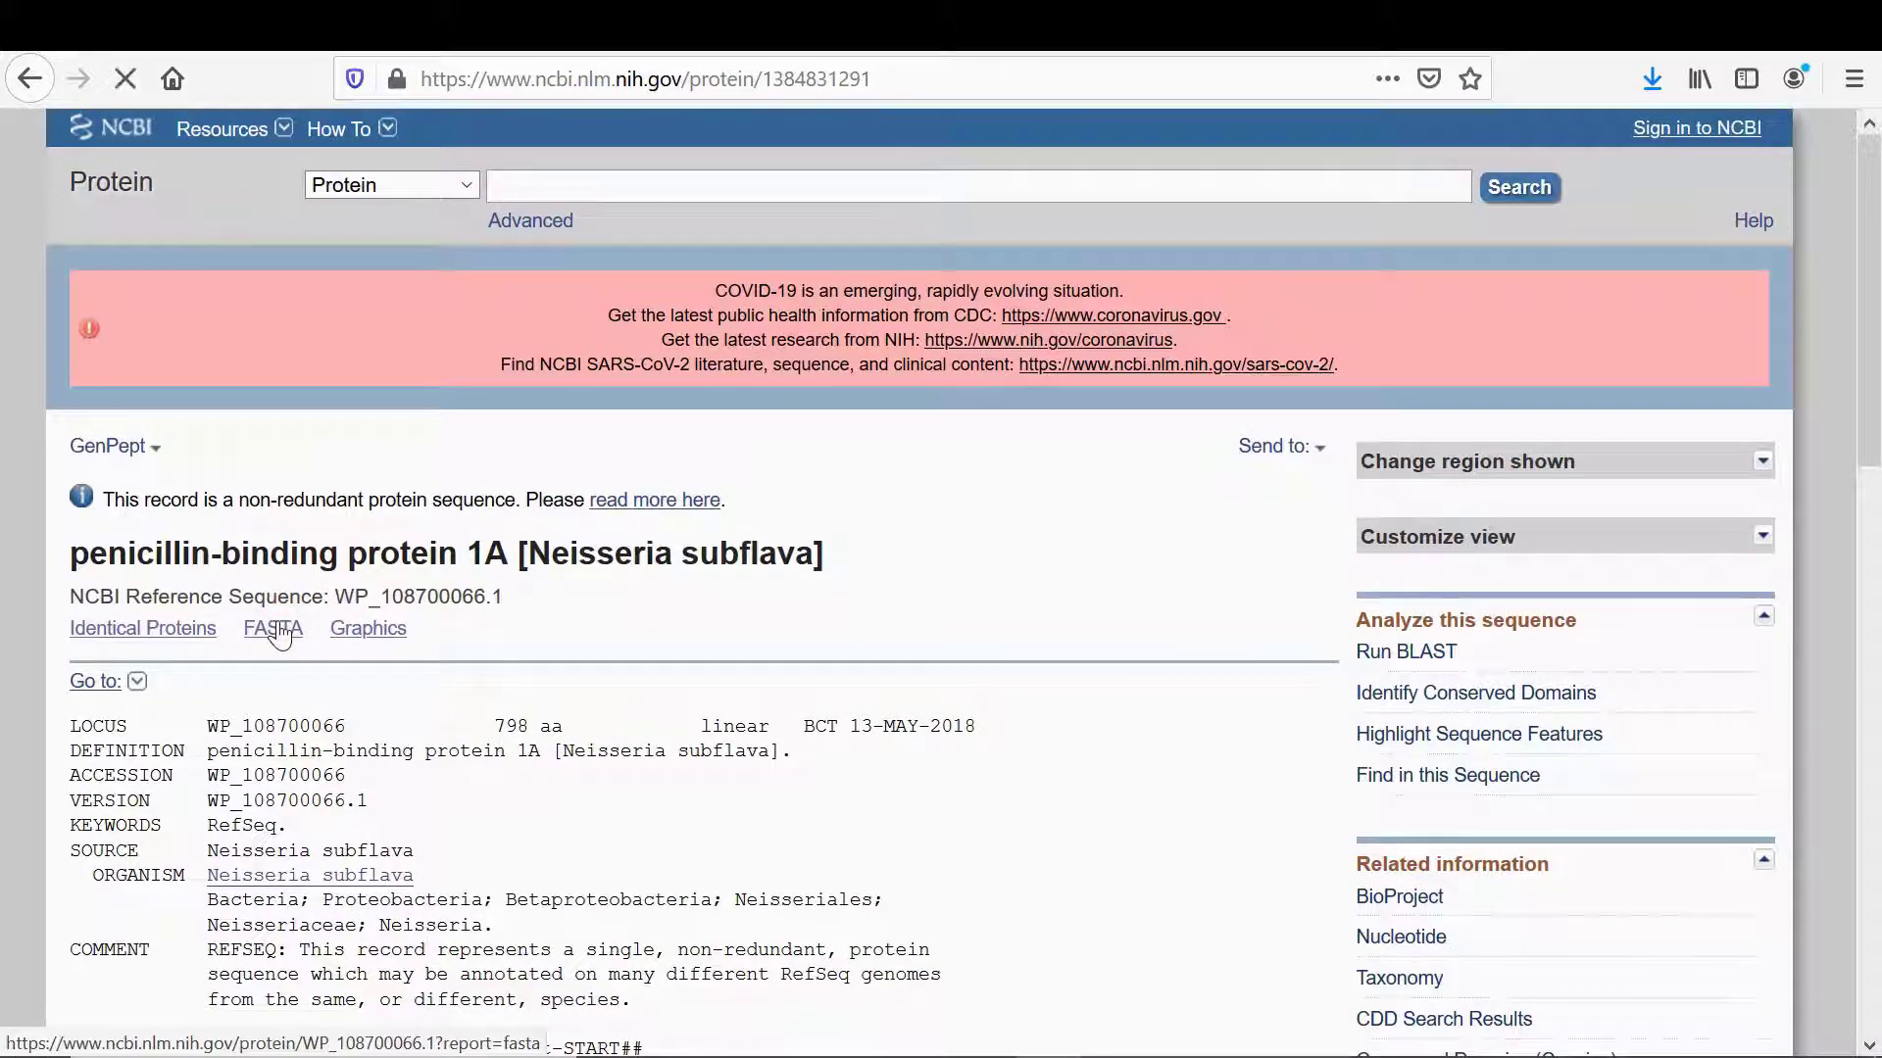
{"action": "scroll", "coordinate": [588, 666], "scroll_direction": "down", "scroll_amount": 2}
{"action": "scroll", "coordinate": [653, 703], "scroll_direction": "down", "scroll_amount": 1}
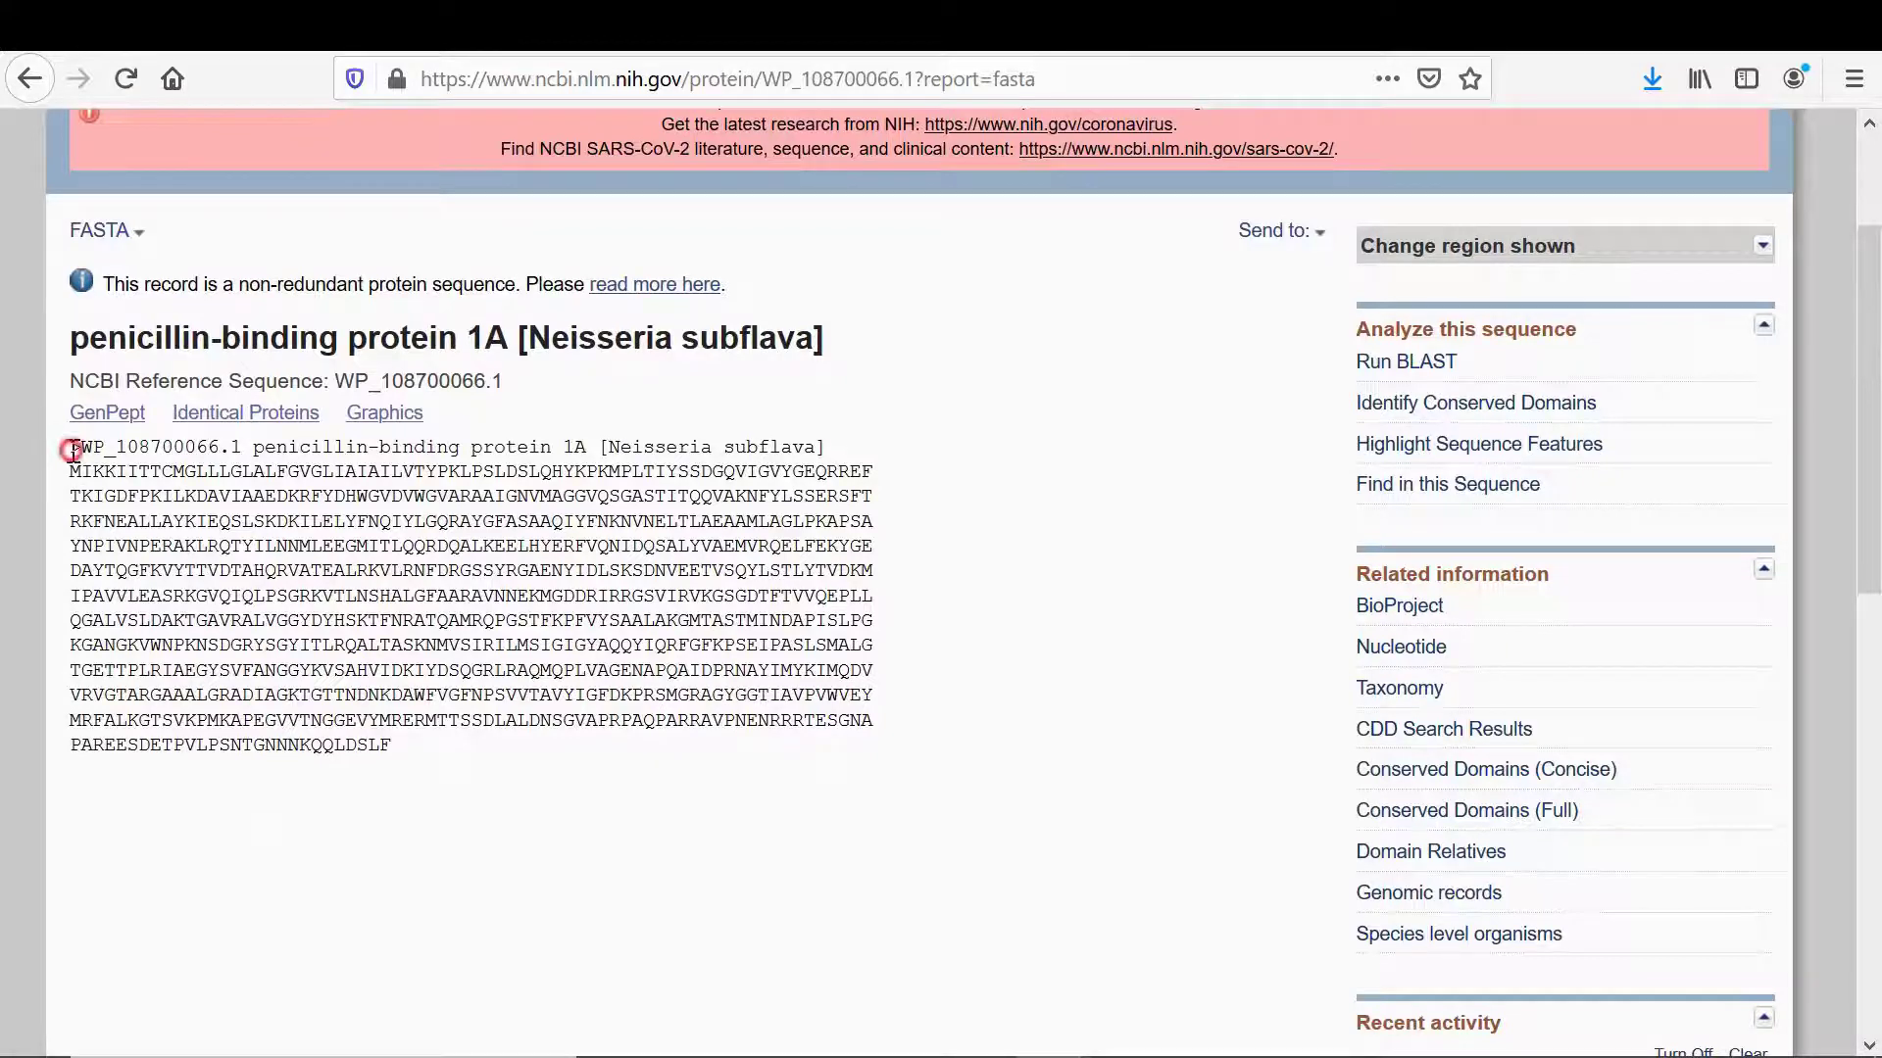
{"action": "left_click_drag", "start_coordinate": [75, 450], "coordinate": [403, 761]}
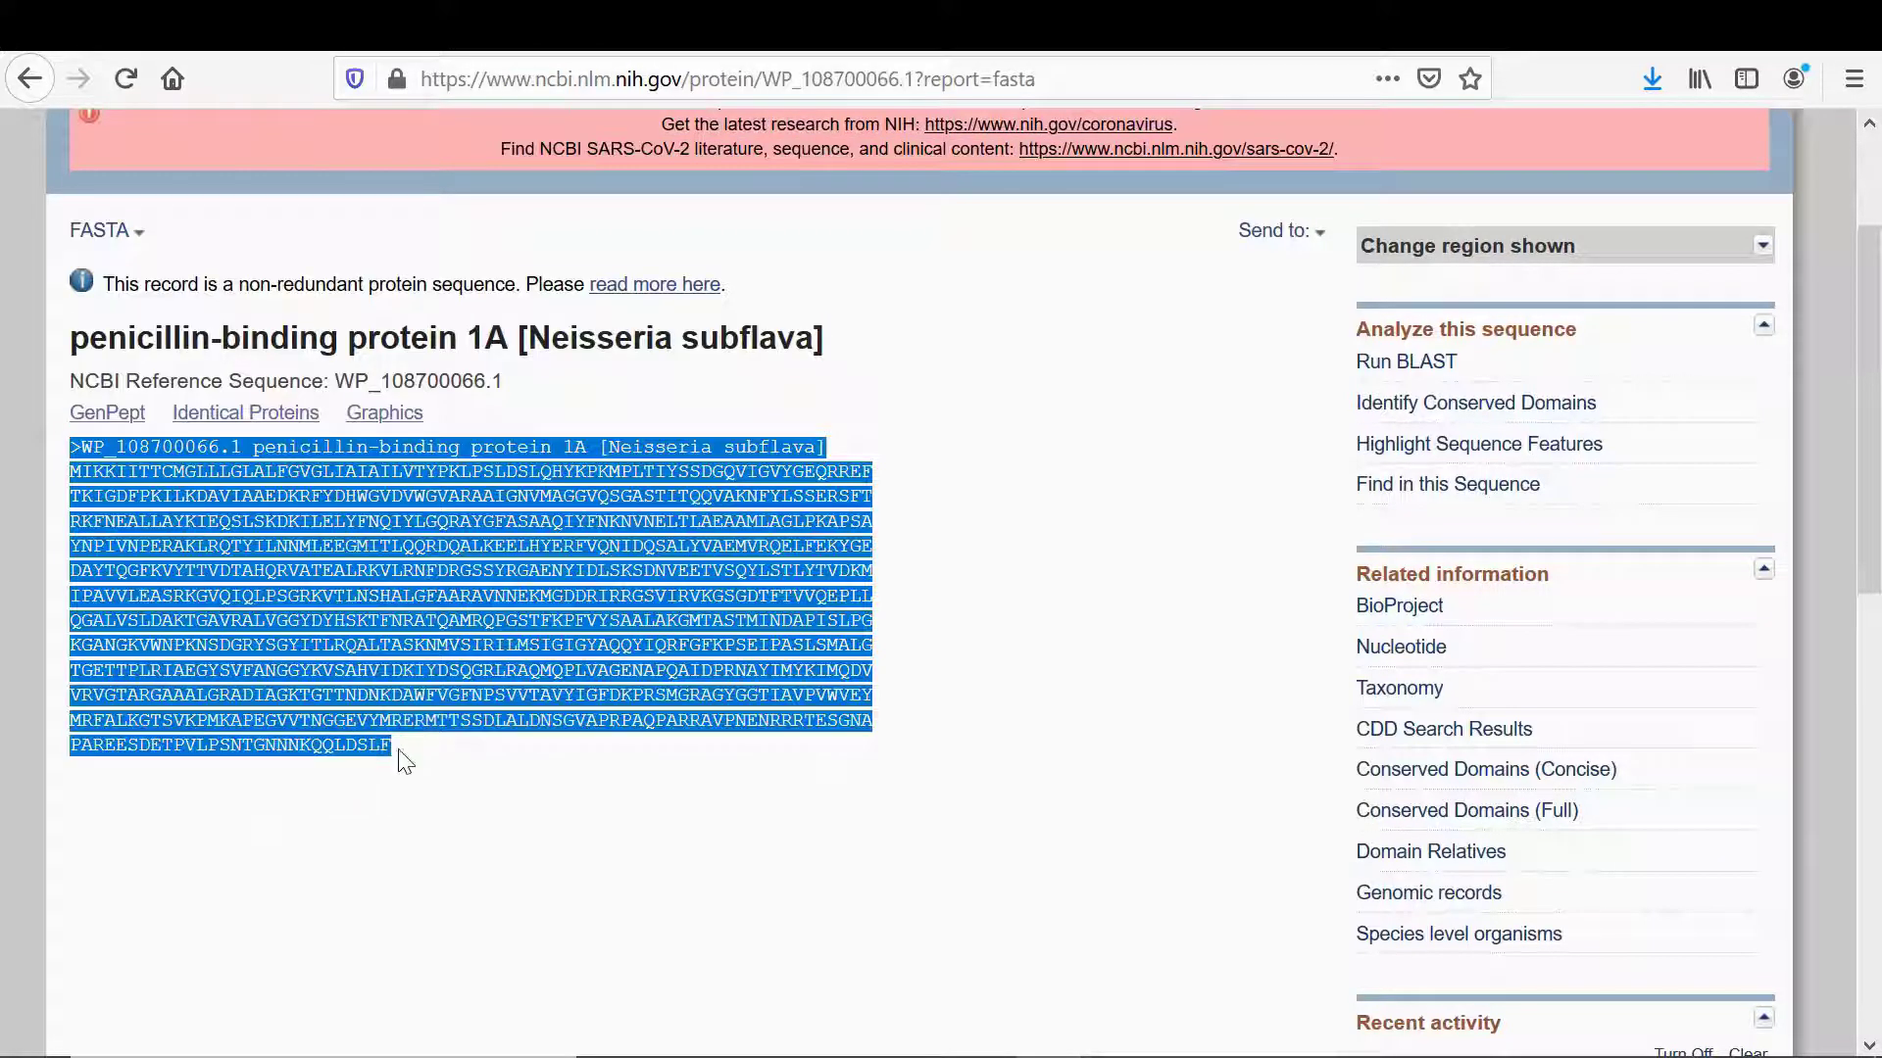
{"action": "right_click", "coordinate": [313, 617]}
{"action": "left_click", "coordinate": [420, 637]}
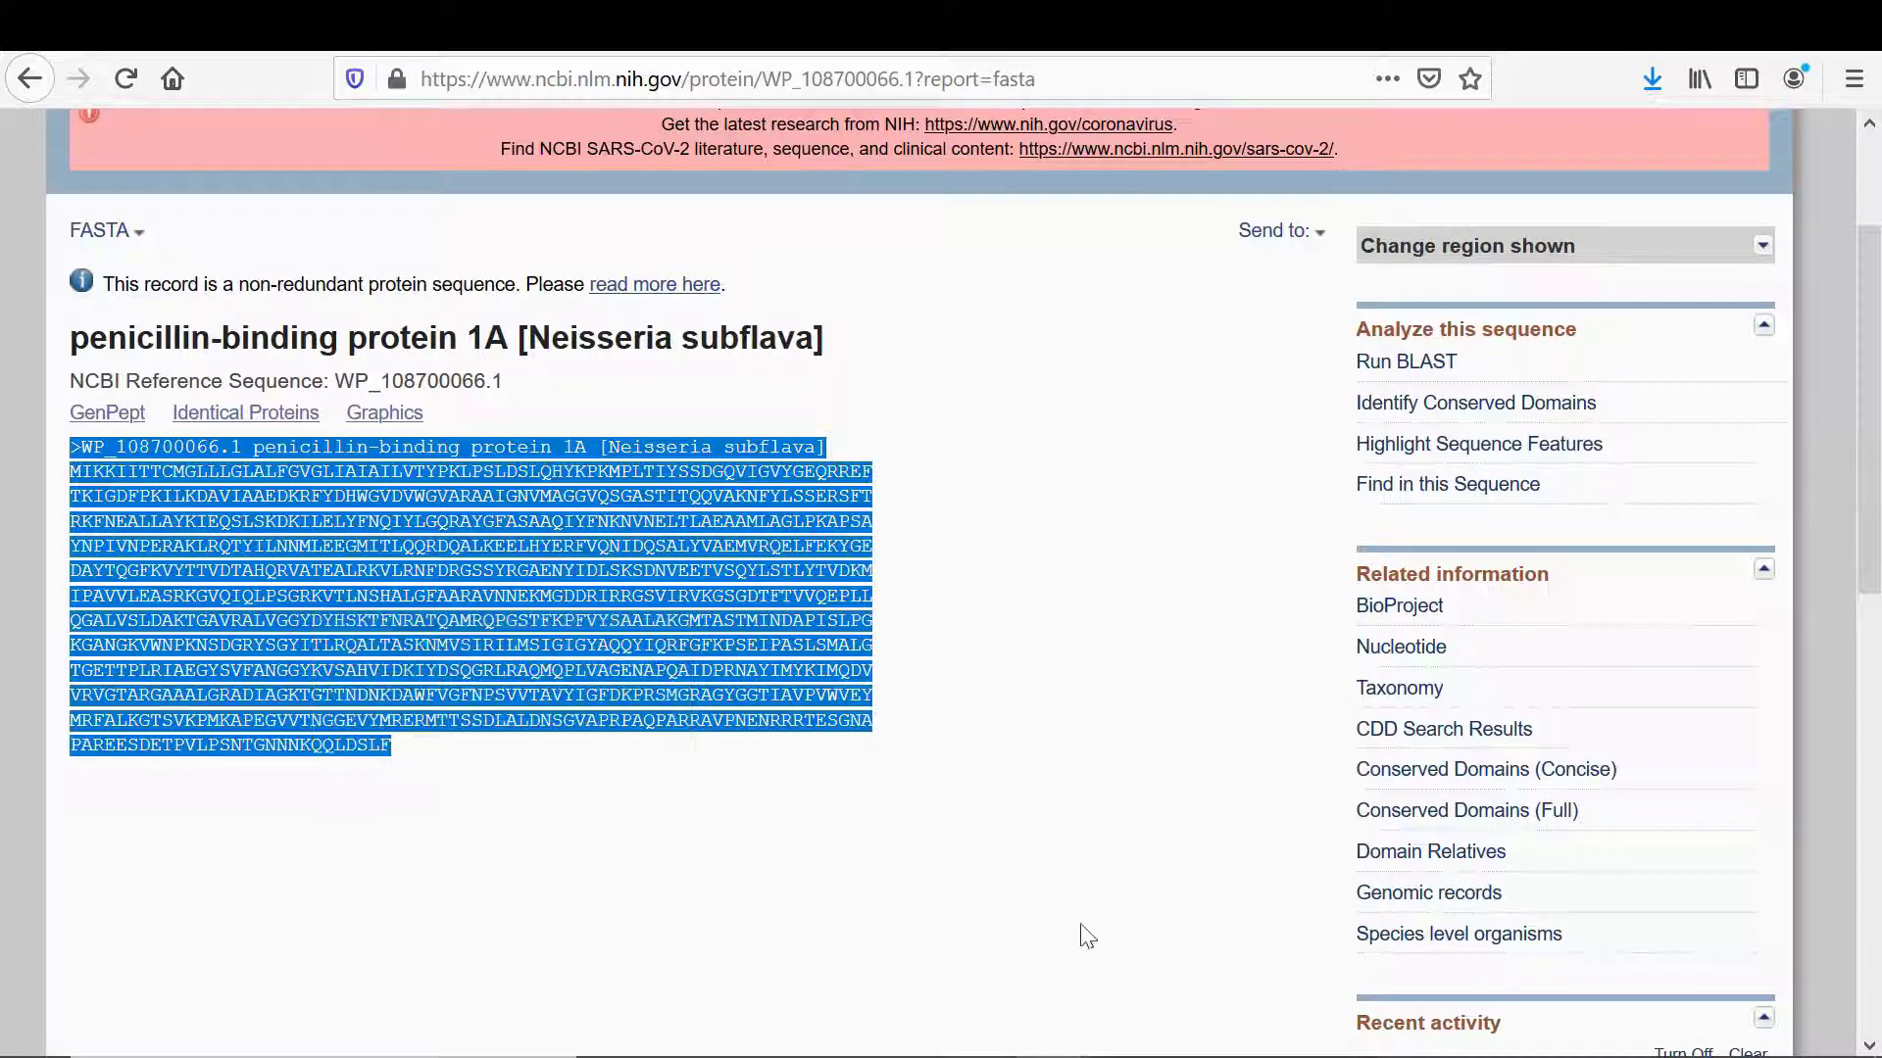
Step: Paste the second protein sequence into the untitled Notepad file and relabel its header as 1510
{"action": "mouse_move", "coordinate": [1123, 1029]}
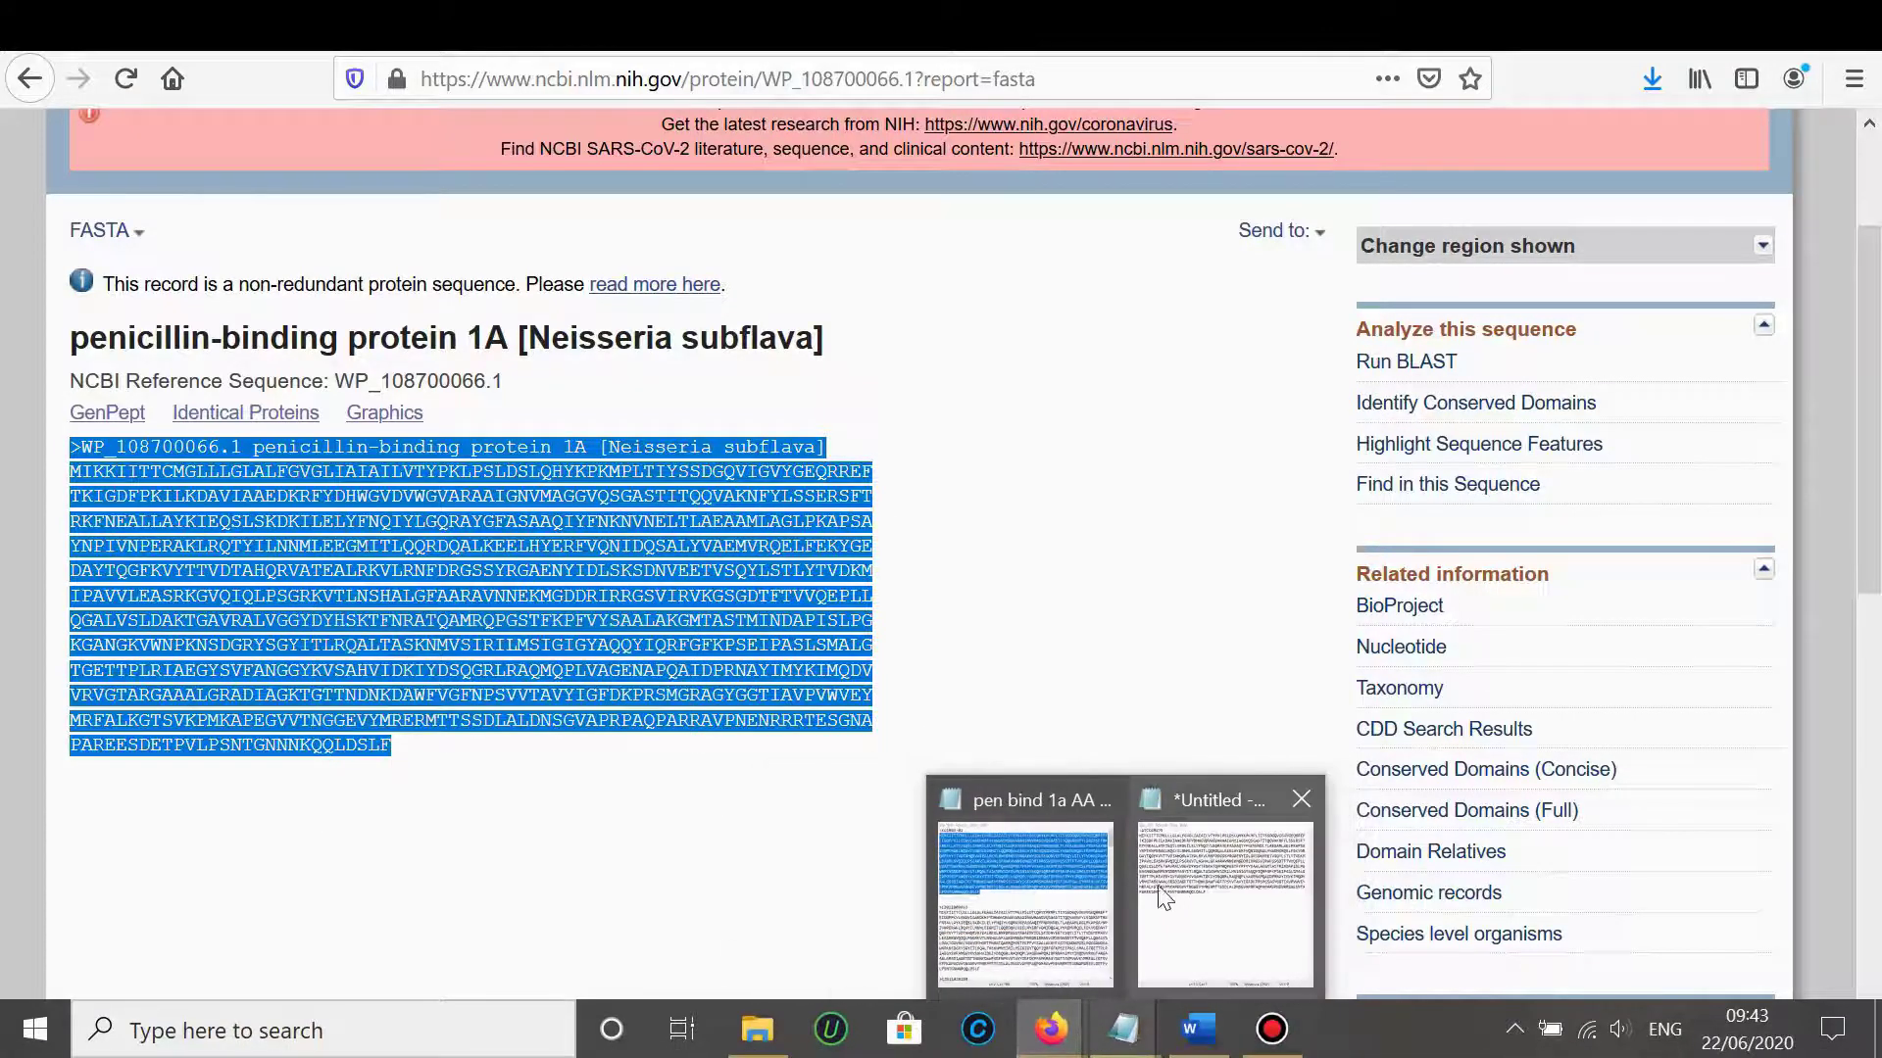
{"action": "left_click", "coordinate": [1192, 803]}
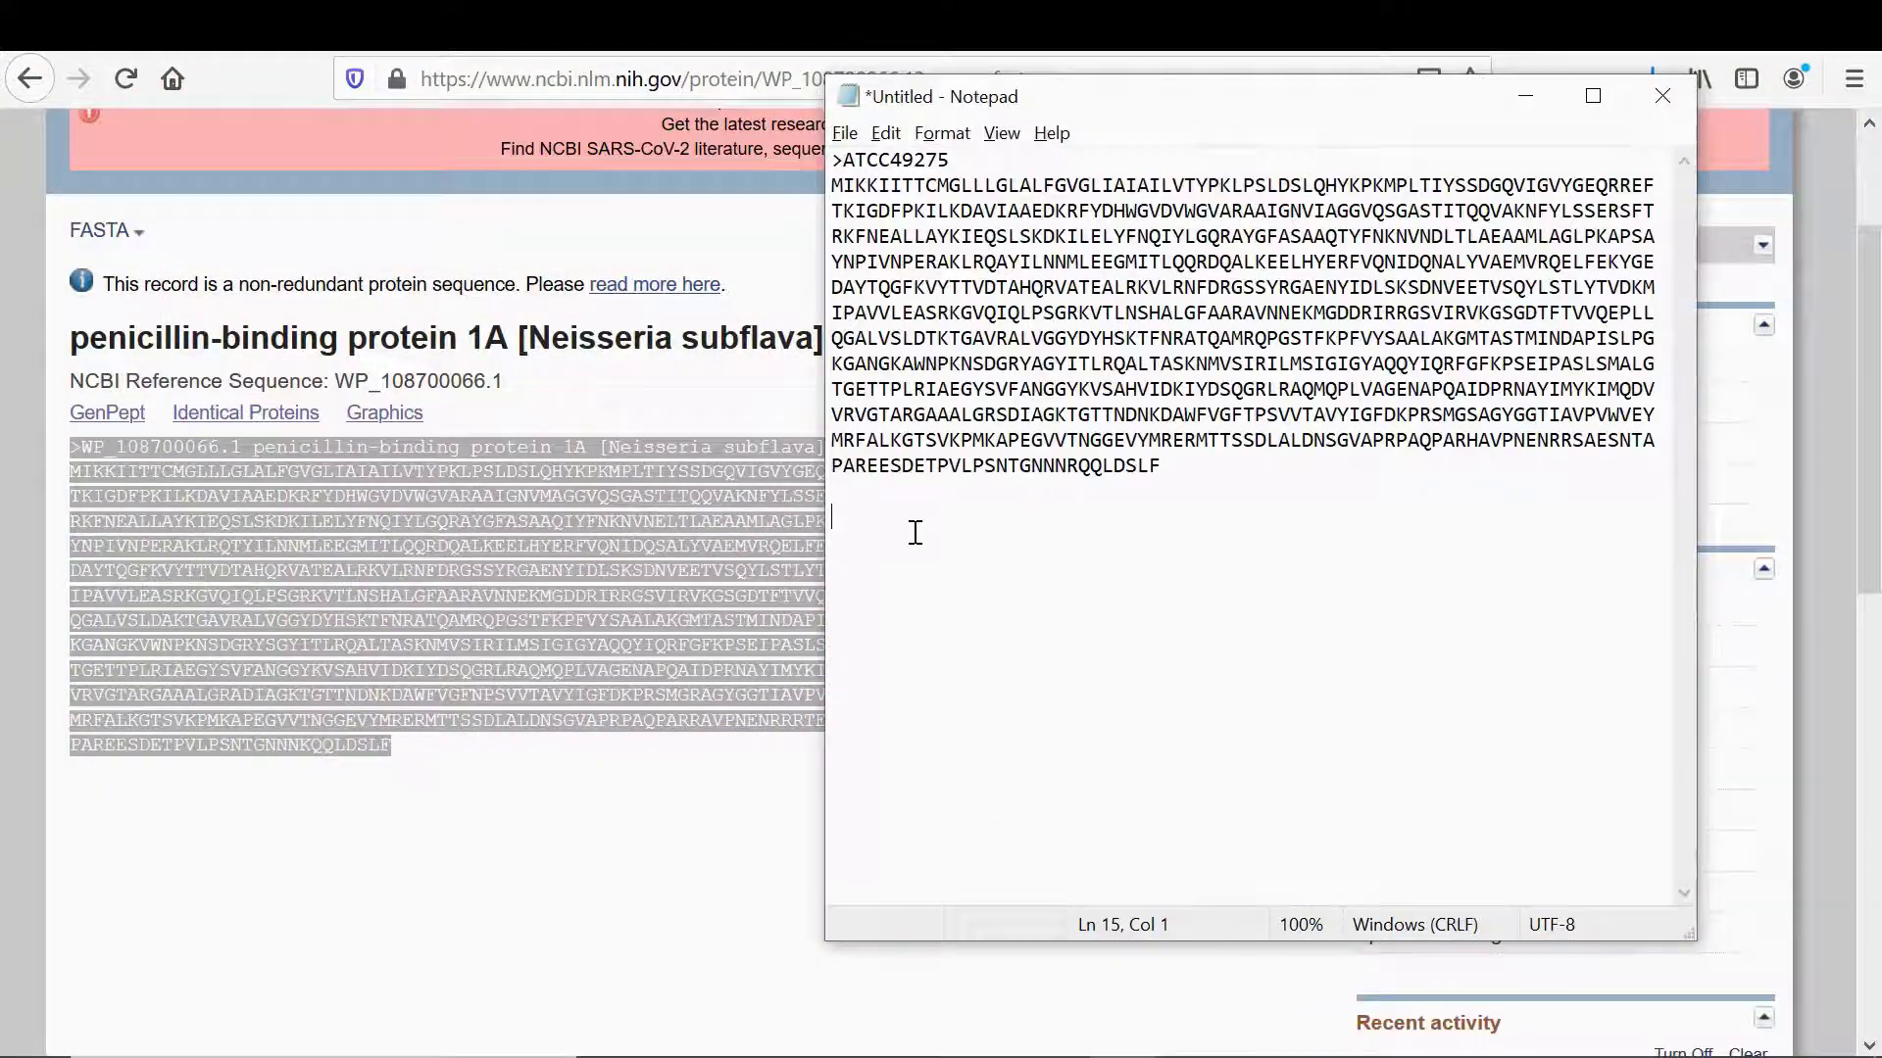
{"action": "key", "text": "ctrl+v"}
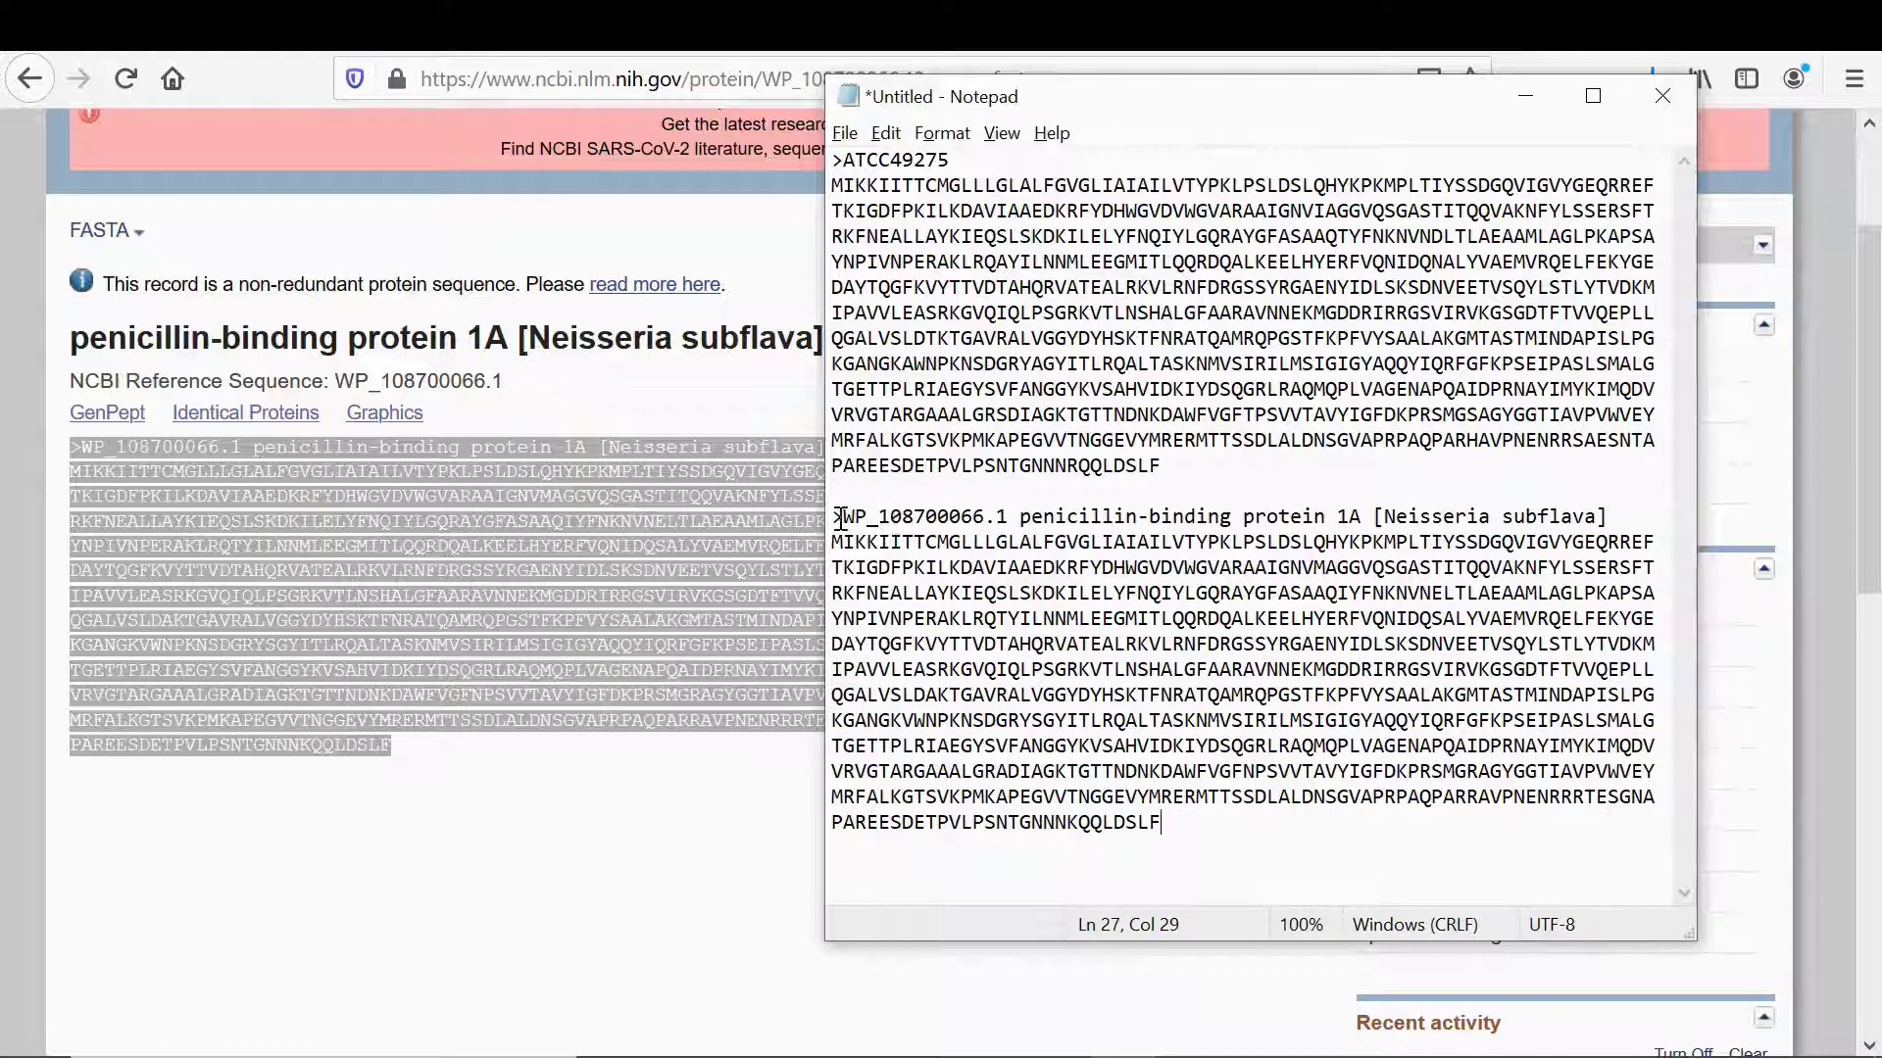
{"action": "left_click_drag", "start_coordinate": [845, 518], "coordinate": [1197, 488]}
{"action": "left_click_drag", "start_coordinate": [1566, 534], "coordinate": [1609, 534]}
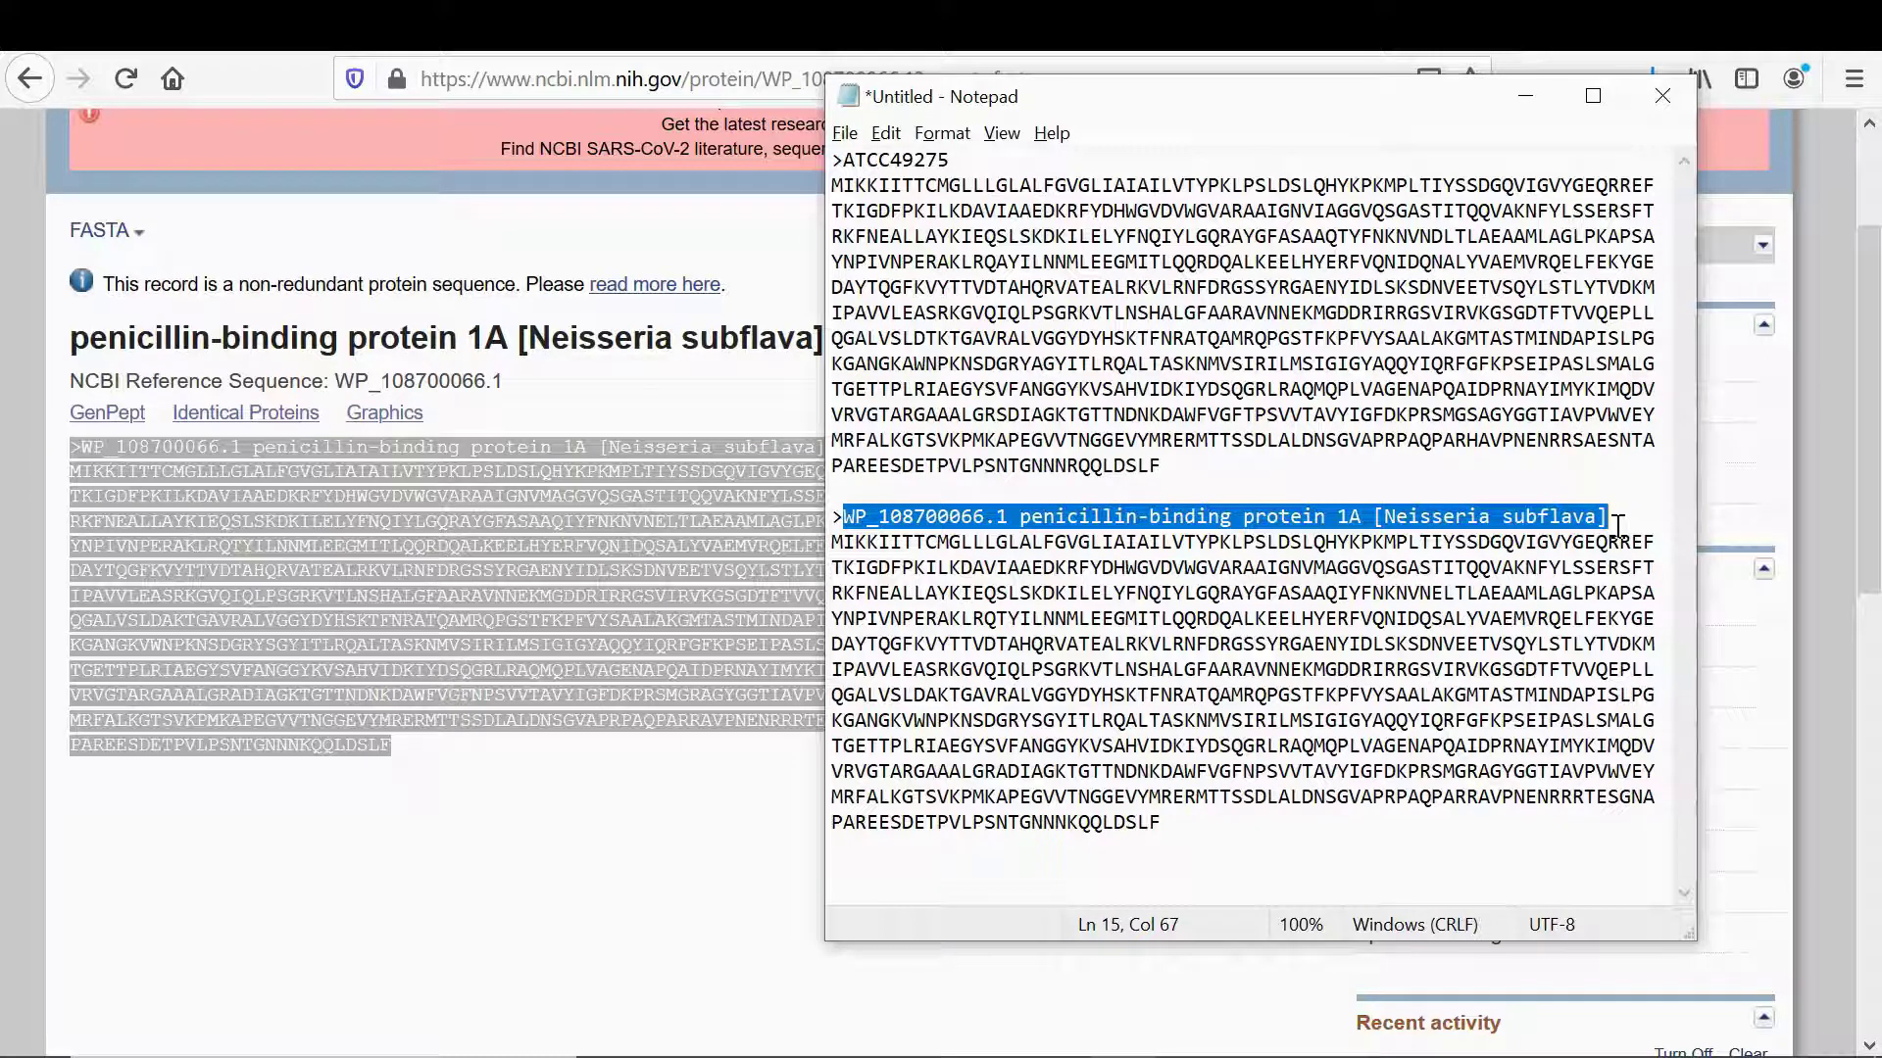
{"action": "type", "text": "151"}
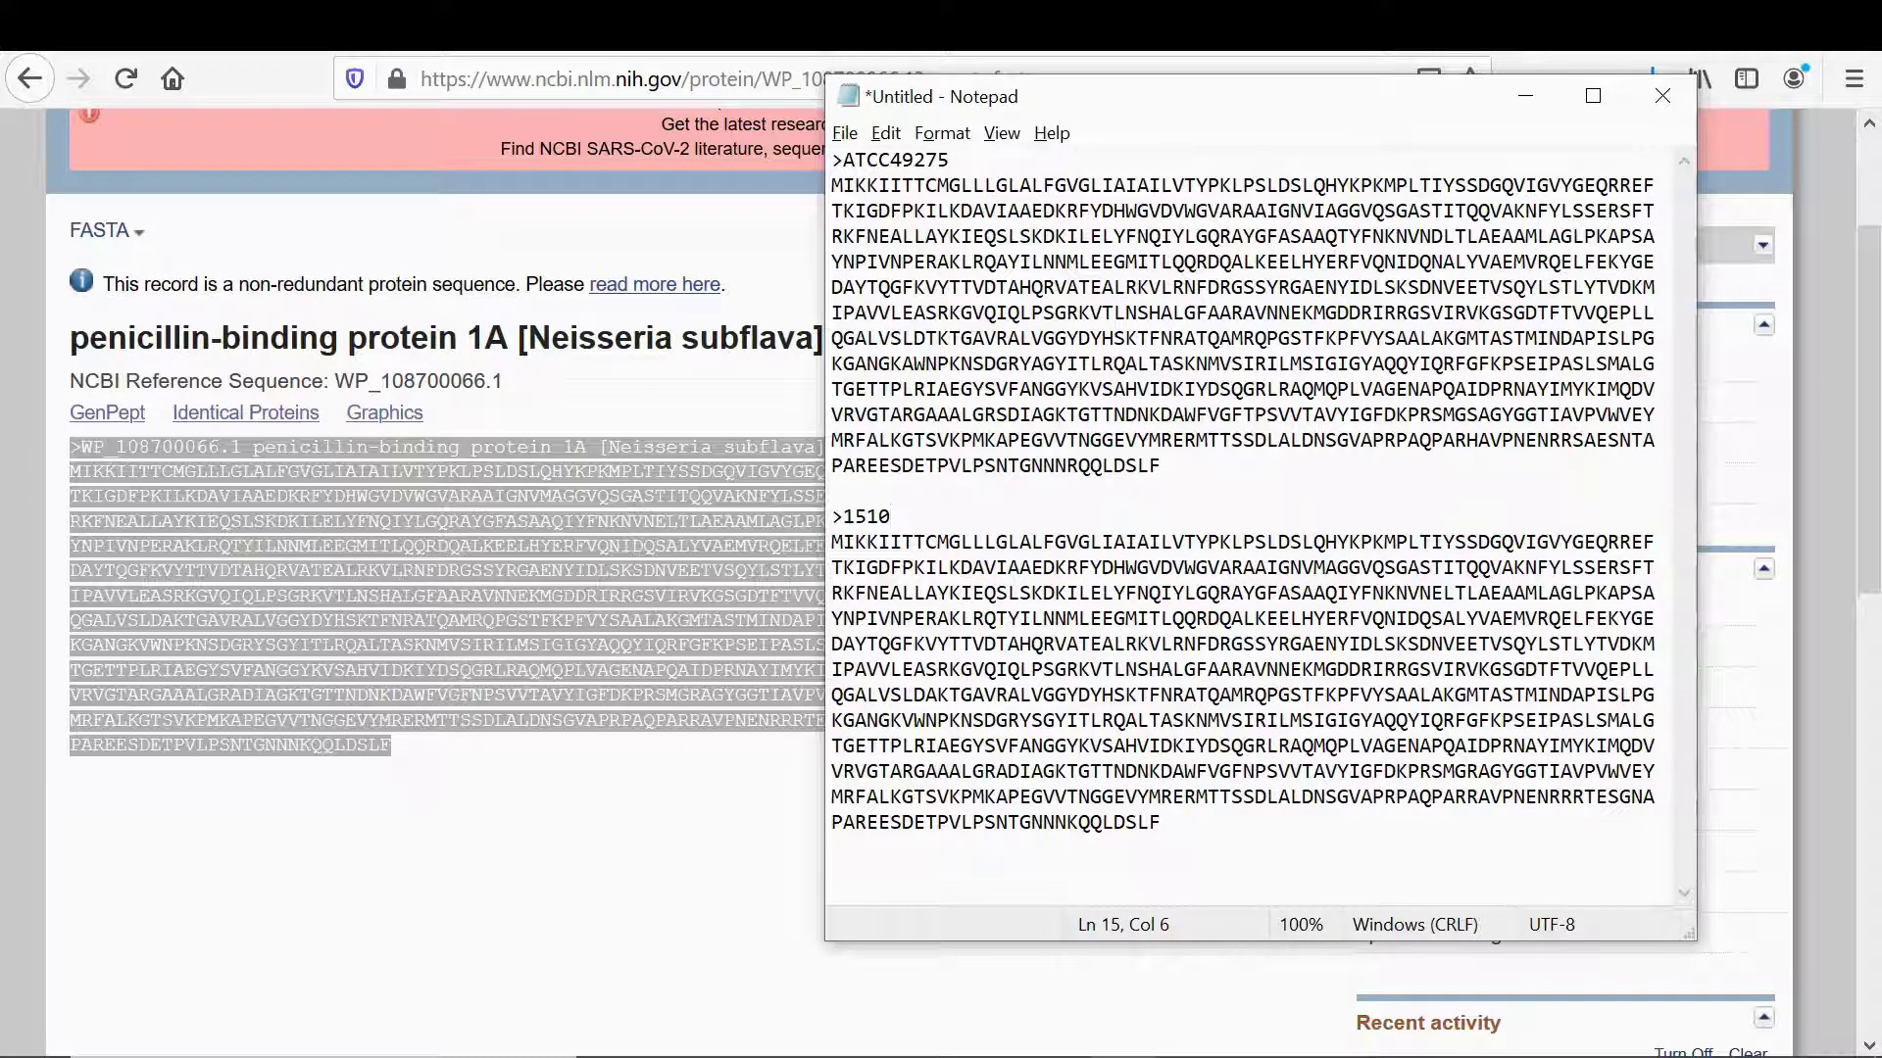
{"action": "type", "text": "0"}
{"action": "left_click", "coordinate": [1138, 823]}
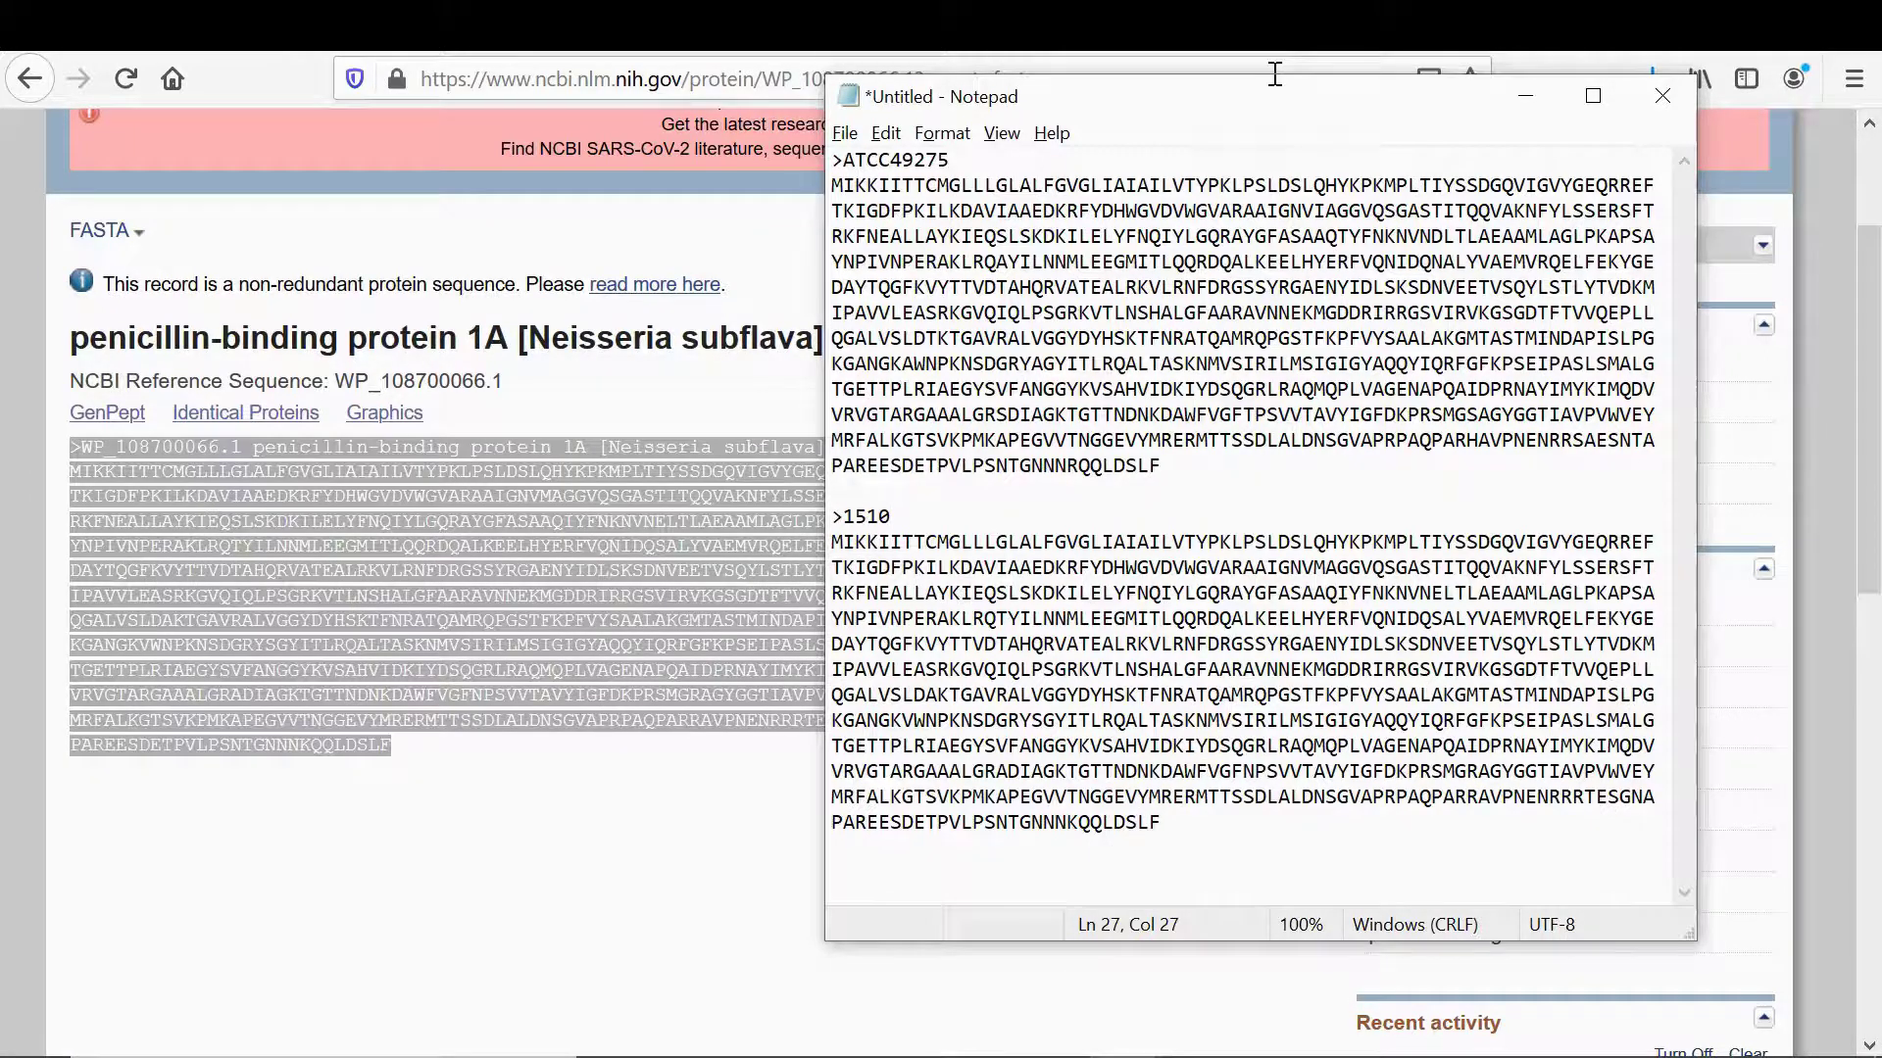
Step: Bring up the 'pen bind 1a AA' sequence file and scroll through its entries
{"action": "left_click", "coordinate": [1521, 104]}
{"action": "mouse_move", "coordinate": [1120, 1047]}
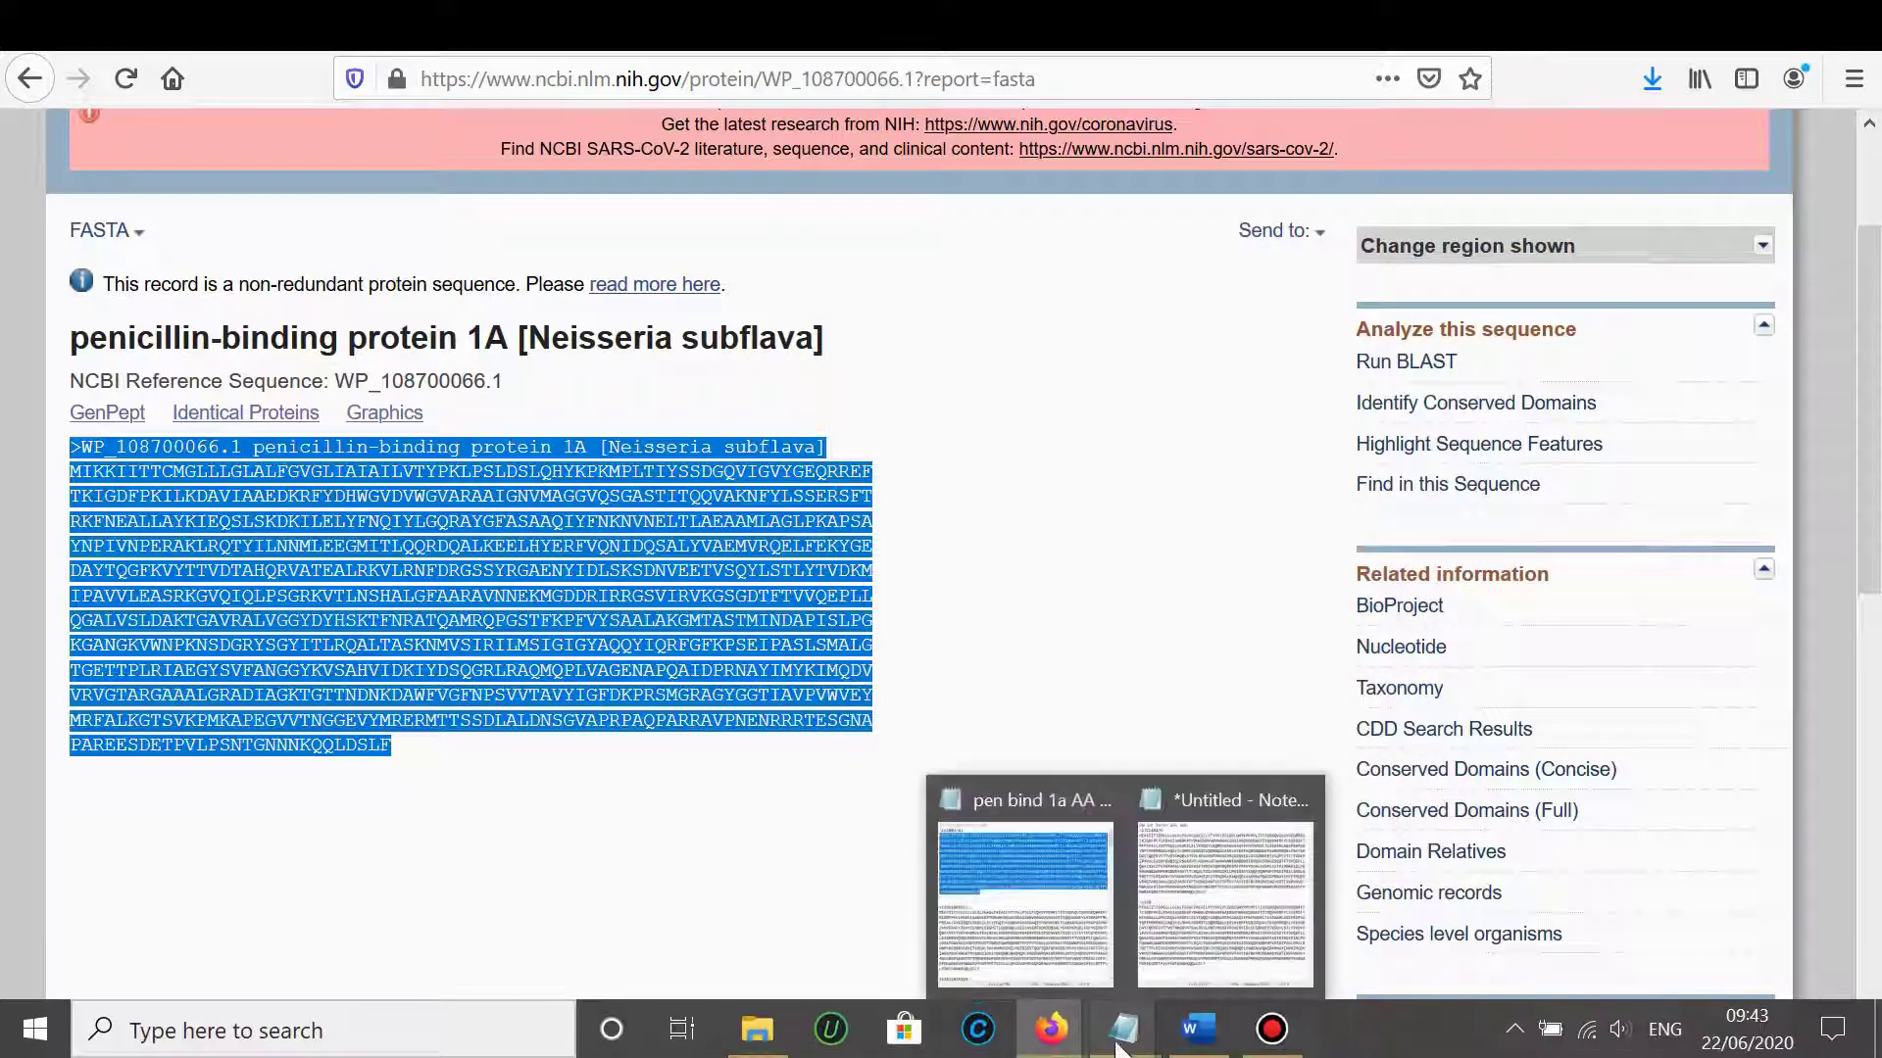
{"action": "left_click", "coordinate": [970, 843]}
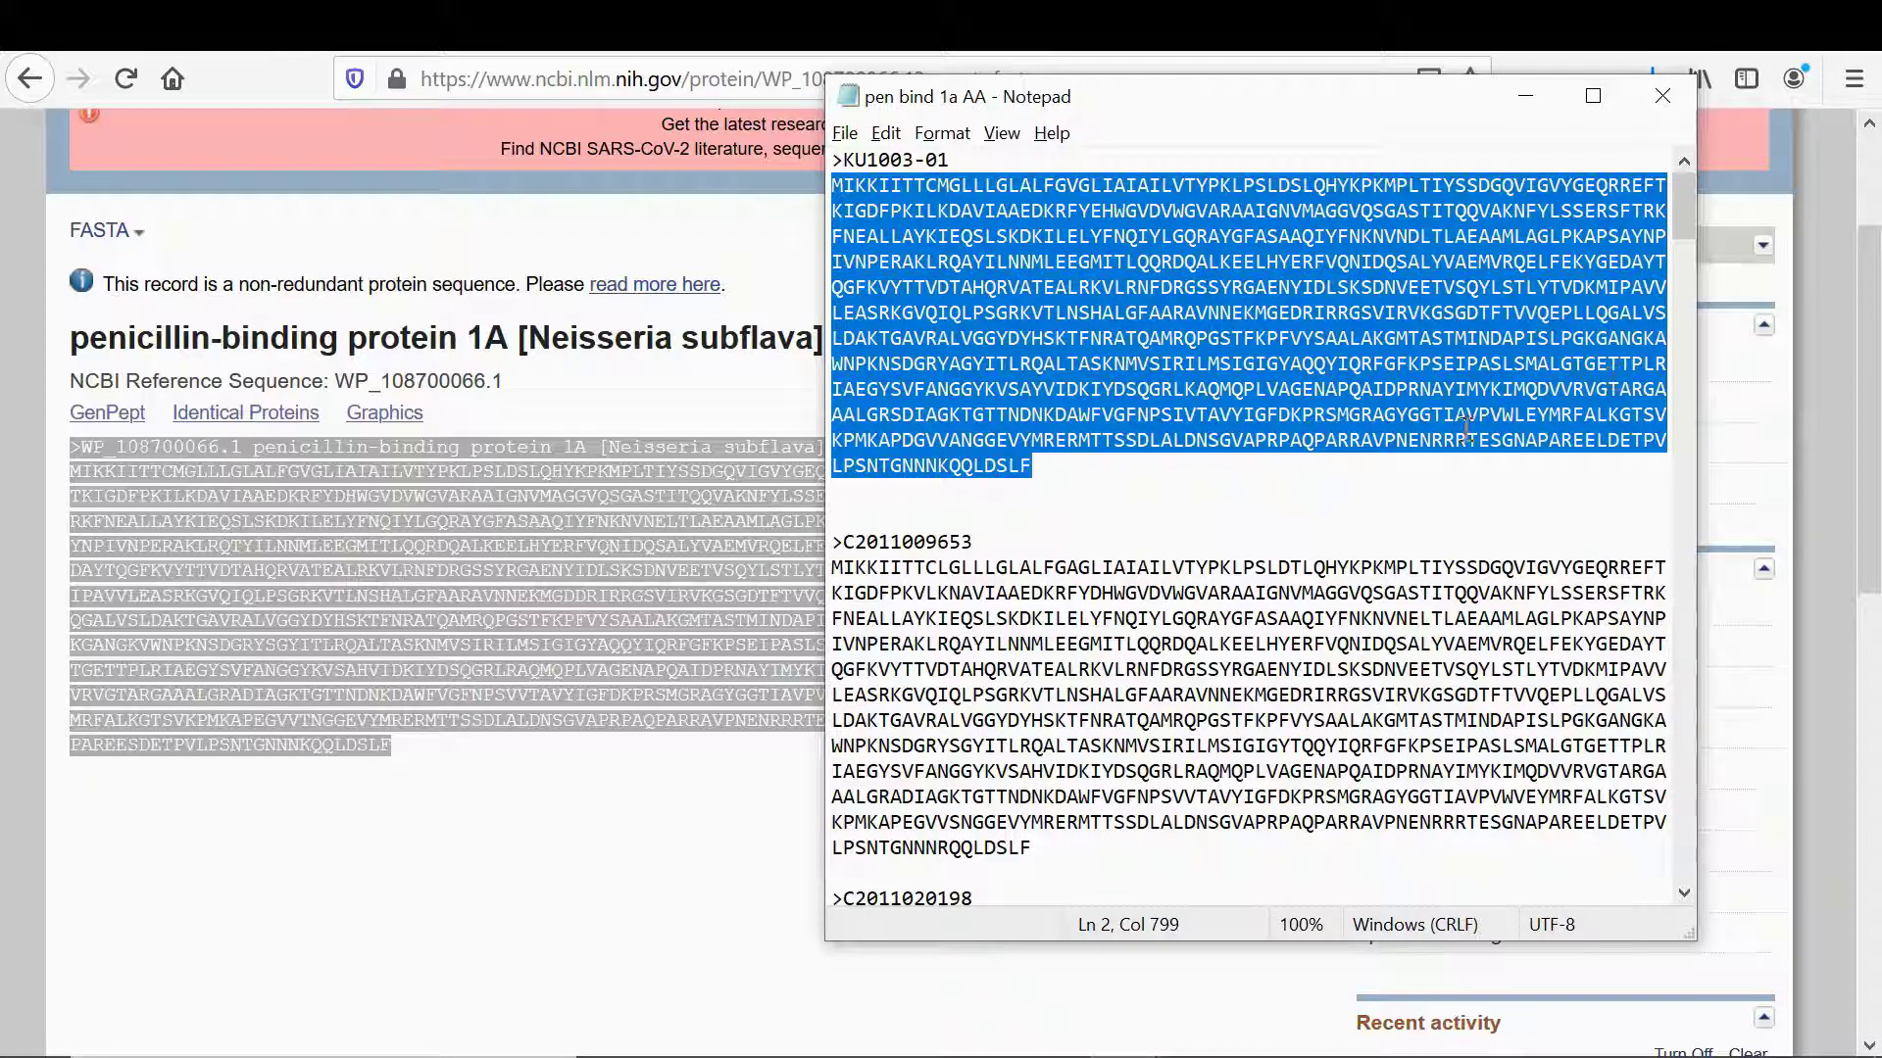
{"action": "left_click", "coordinate": [1220, 520]}
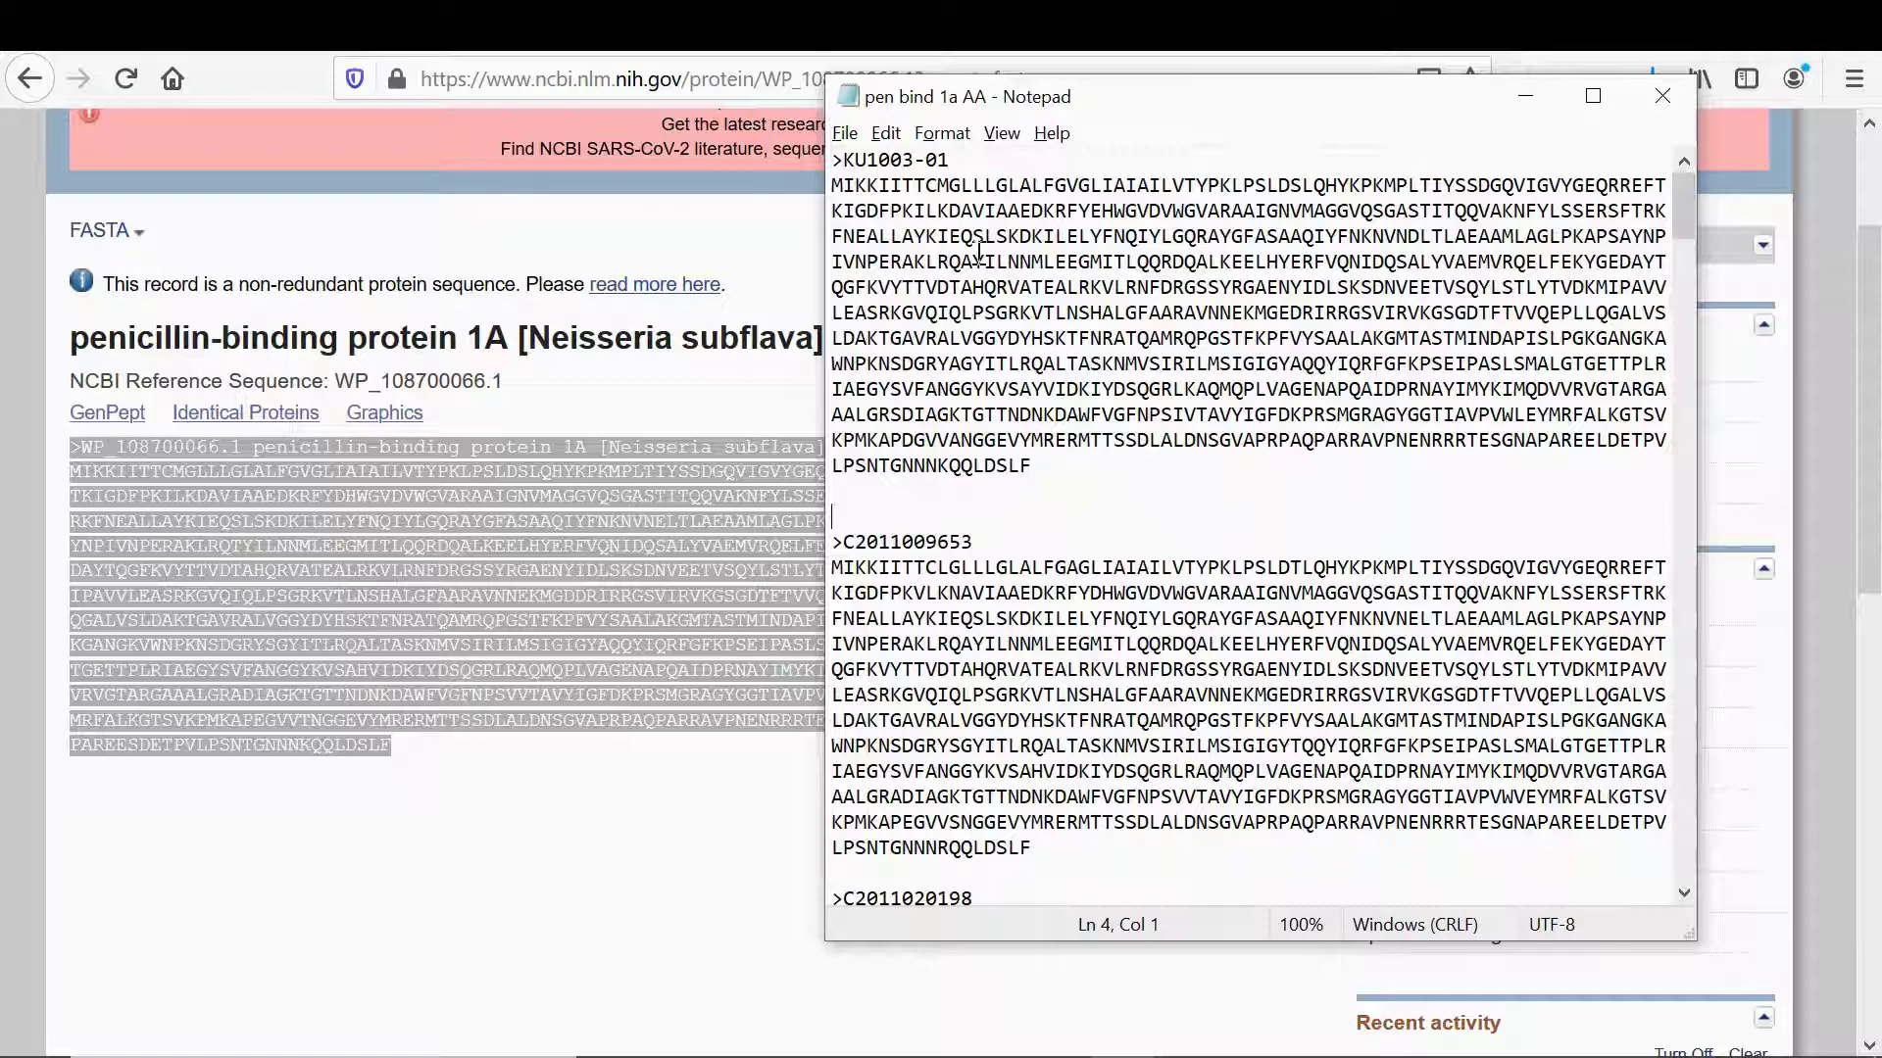
{"action": "scroll", "coordinate": [1128, 516], "scroll_direction": "down", "scroll_amount": 10}
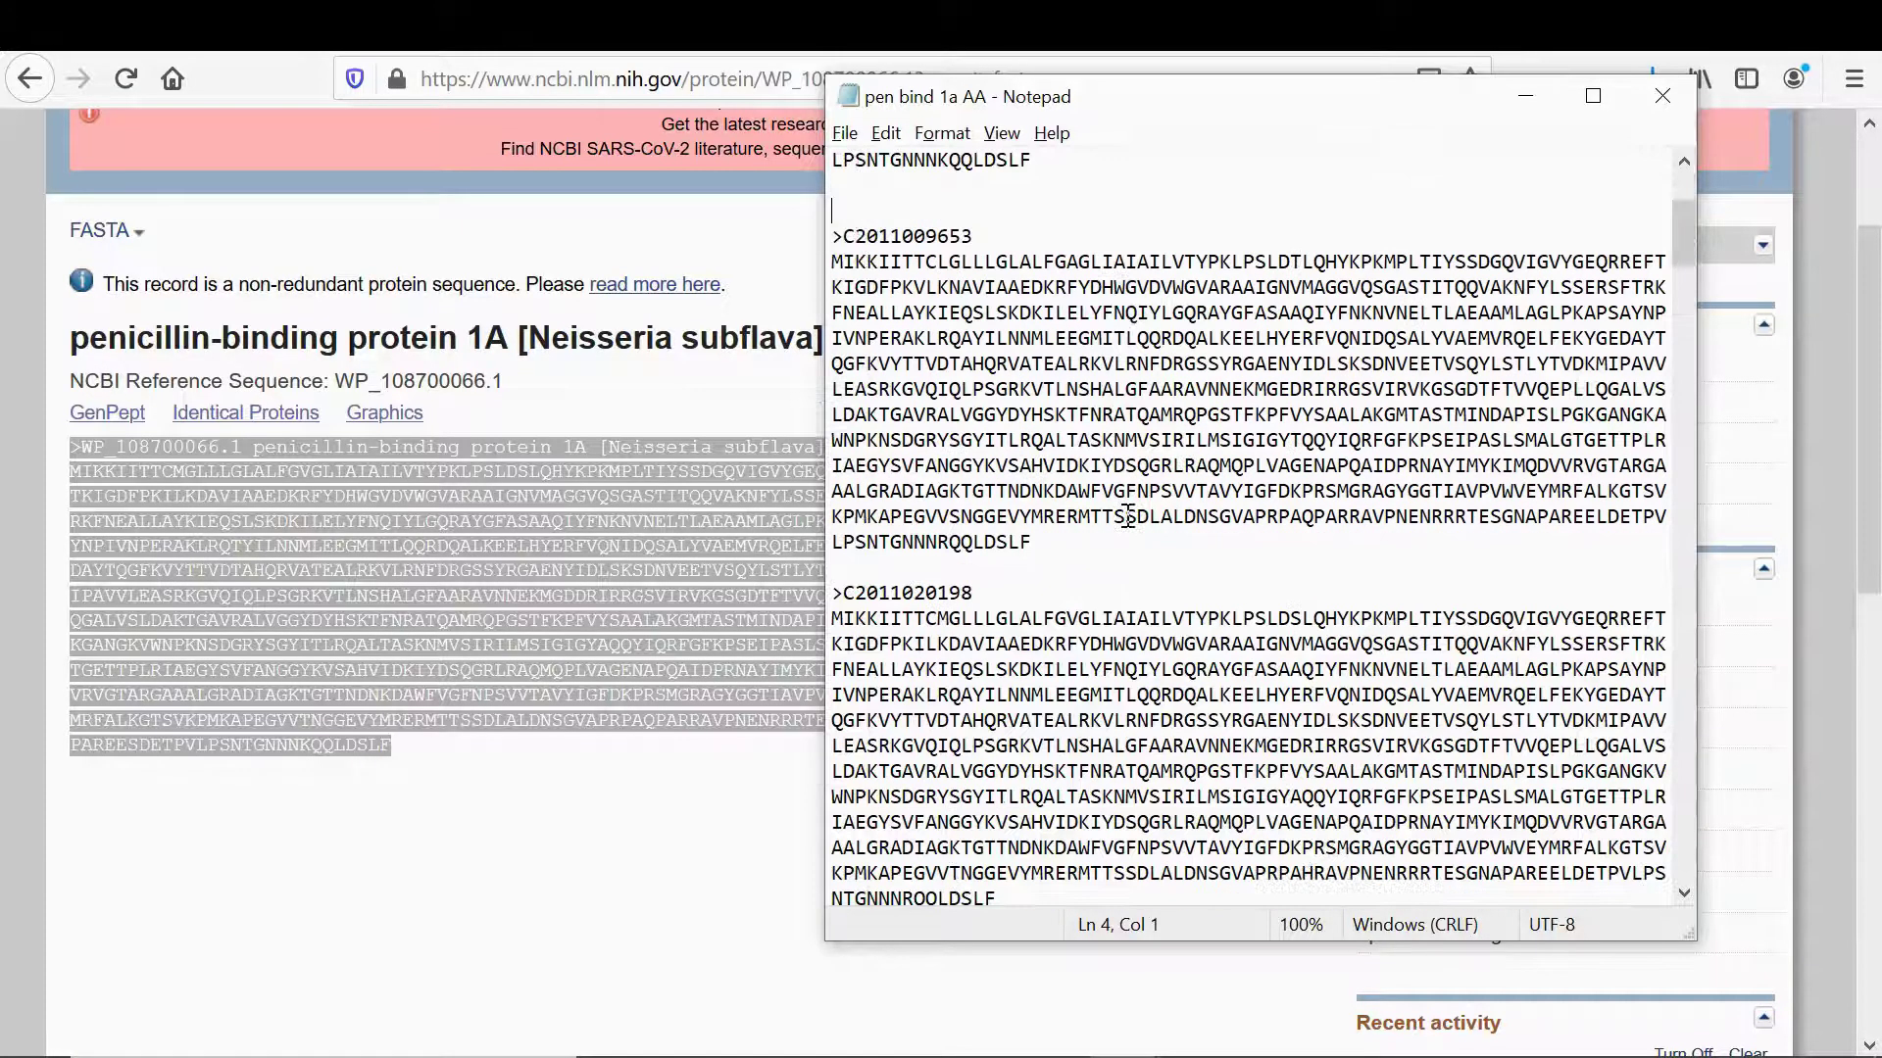
{"action": "scroll", "coordinate": [1128, 517], "scroll_direction": "down", "scroll_amount": 6}
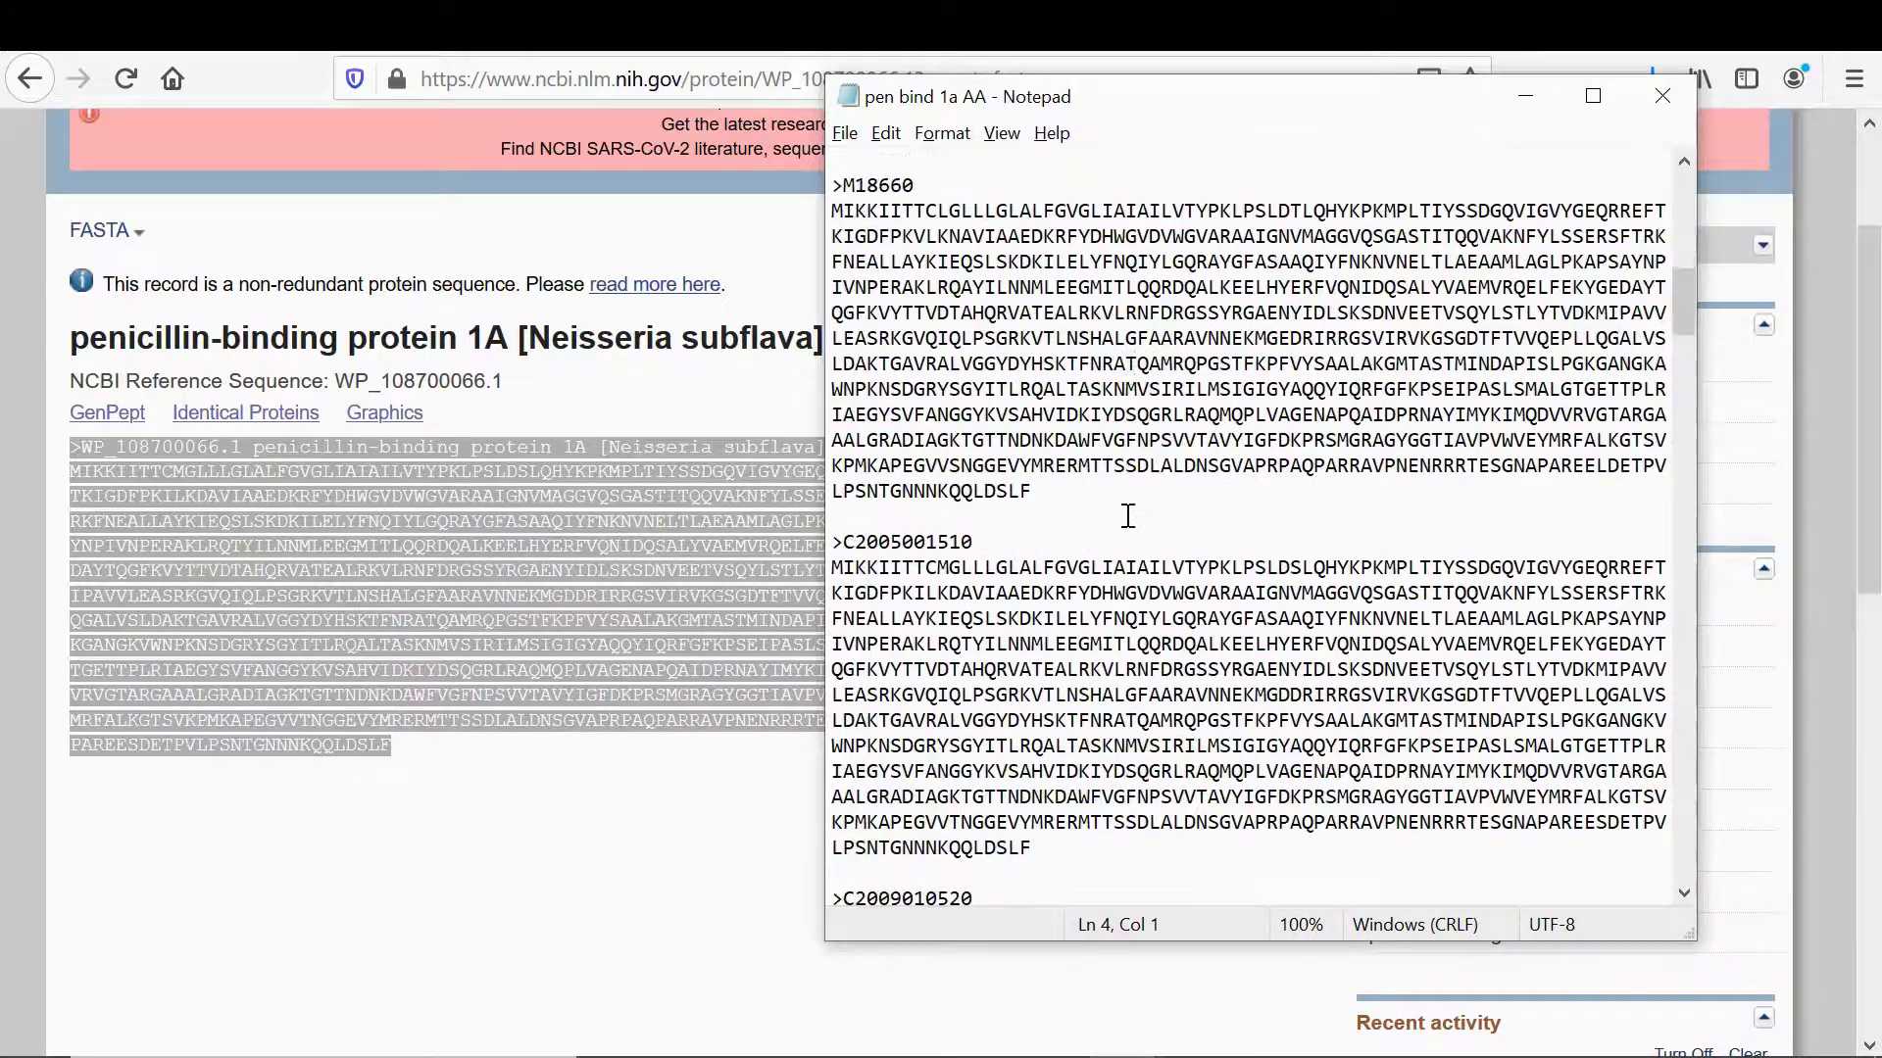
{"action": "scroll", "coordinate": [1128, 517], "scroll_direction": "down", "scroll_amount": 1}
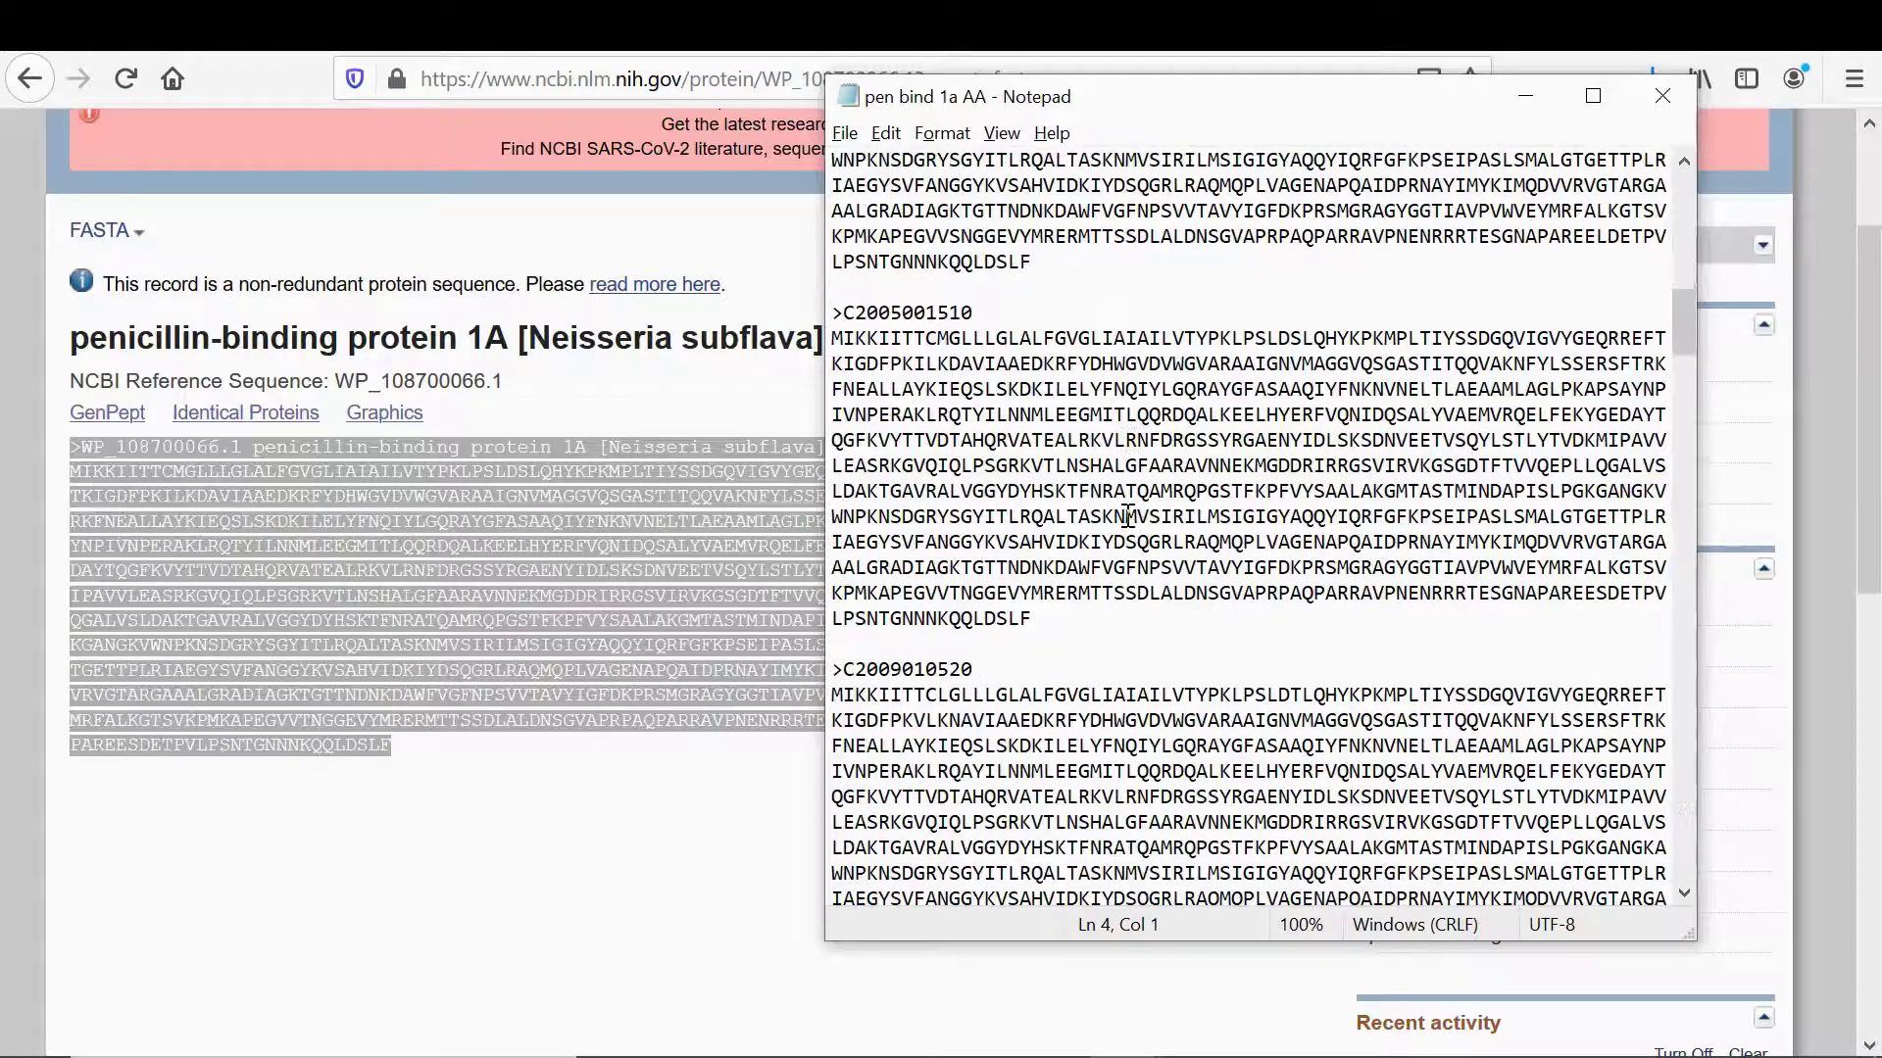
{"action": "scroll", "coordinate": [1128, 517], "scroll_direction": "down", "scroll_amount": 6}
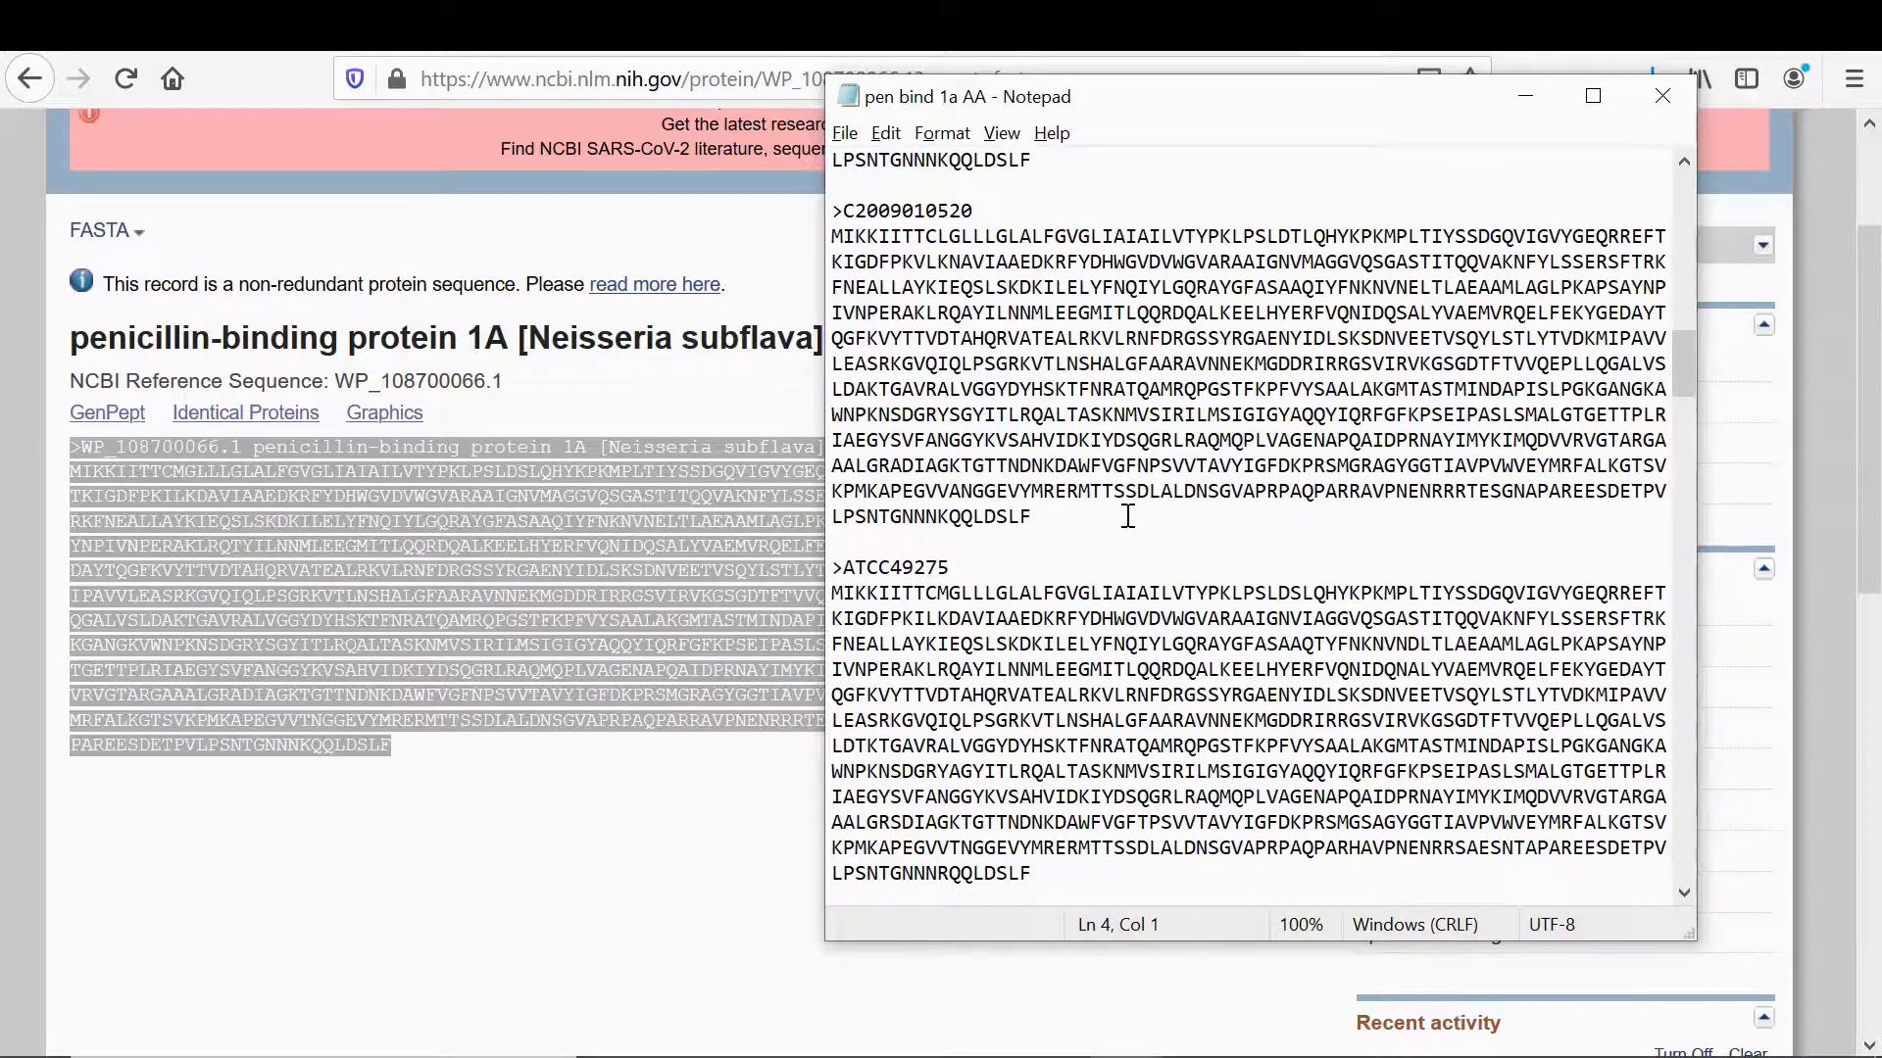
{"action": "scroll", "coordinate": [1128, 516], "scroll_direction": "down", "scroll_amount": 11}
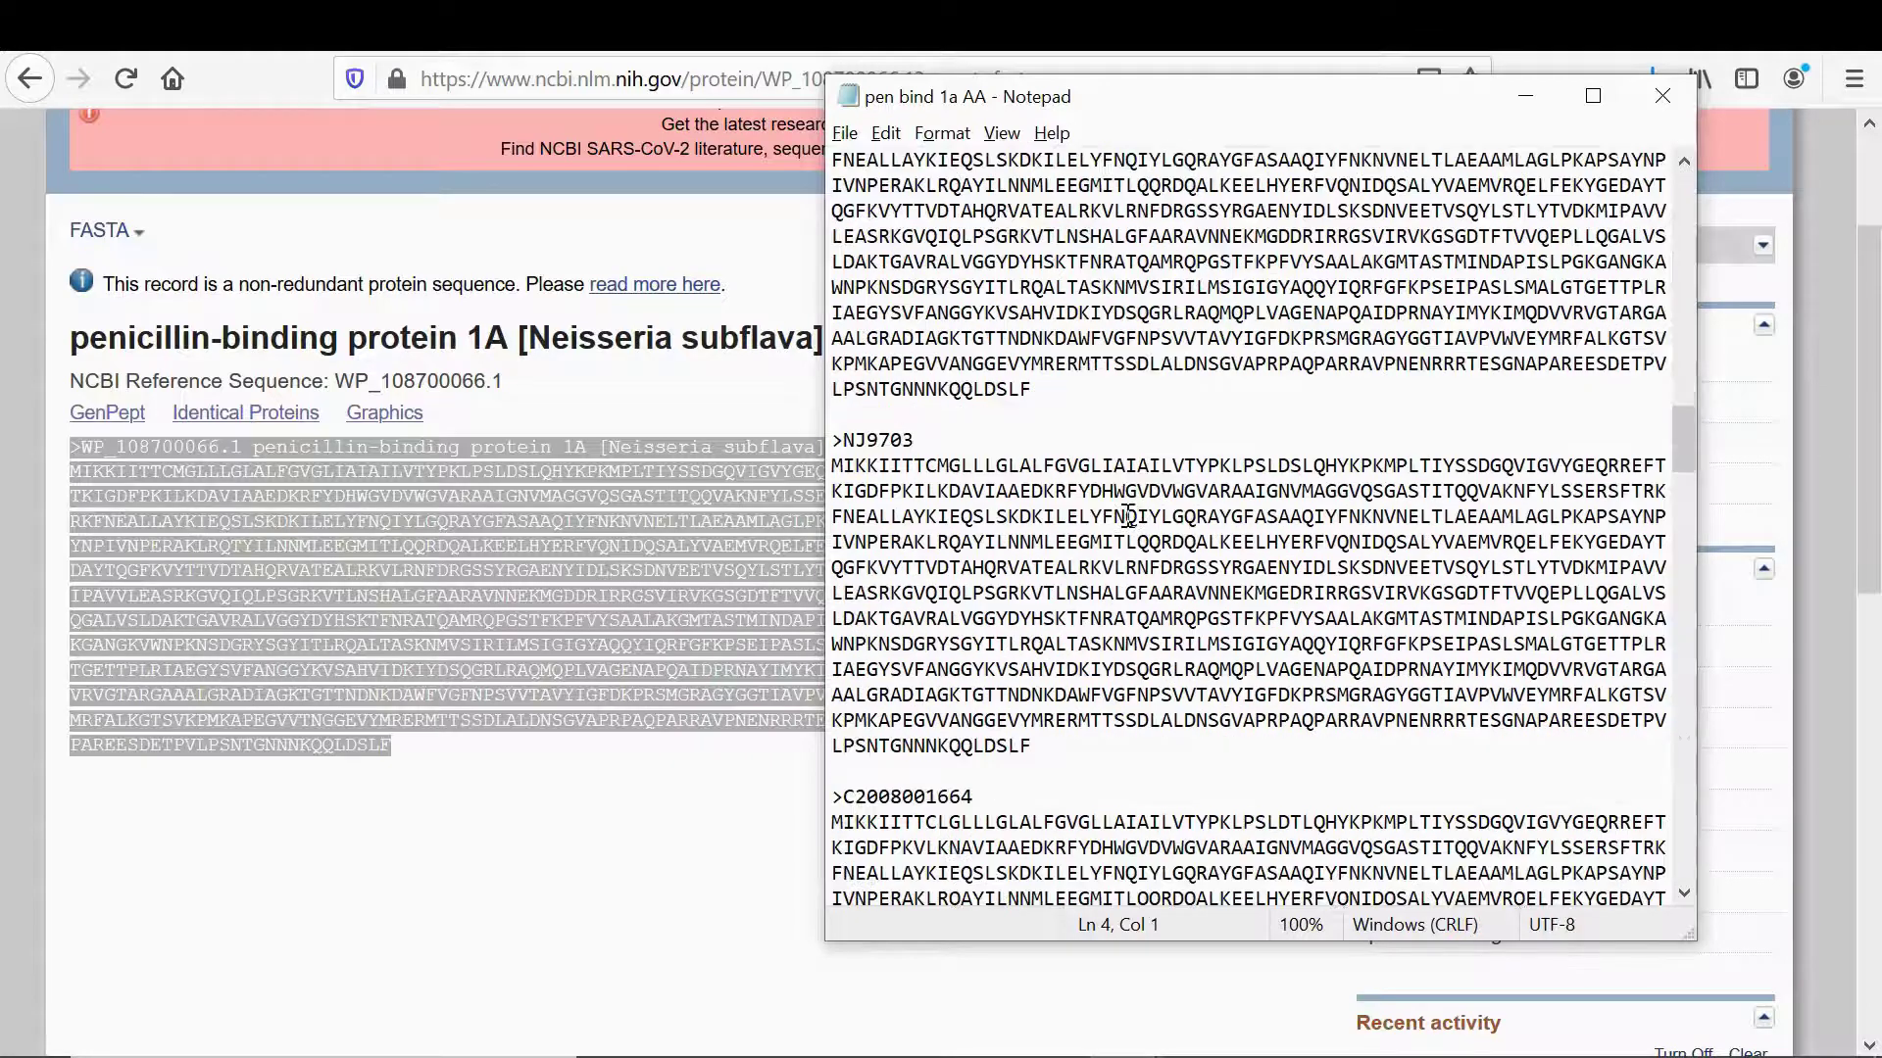
{"action": "scroll", "coordinate": [1128, 516], "scroll_direction": "down", "scroll_amount": 5}
{"action": "scroll", "coordinate": [1128, 517], "scroll_direction": "up", "scroll_amount": 1}
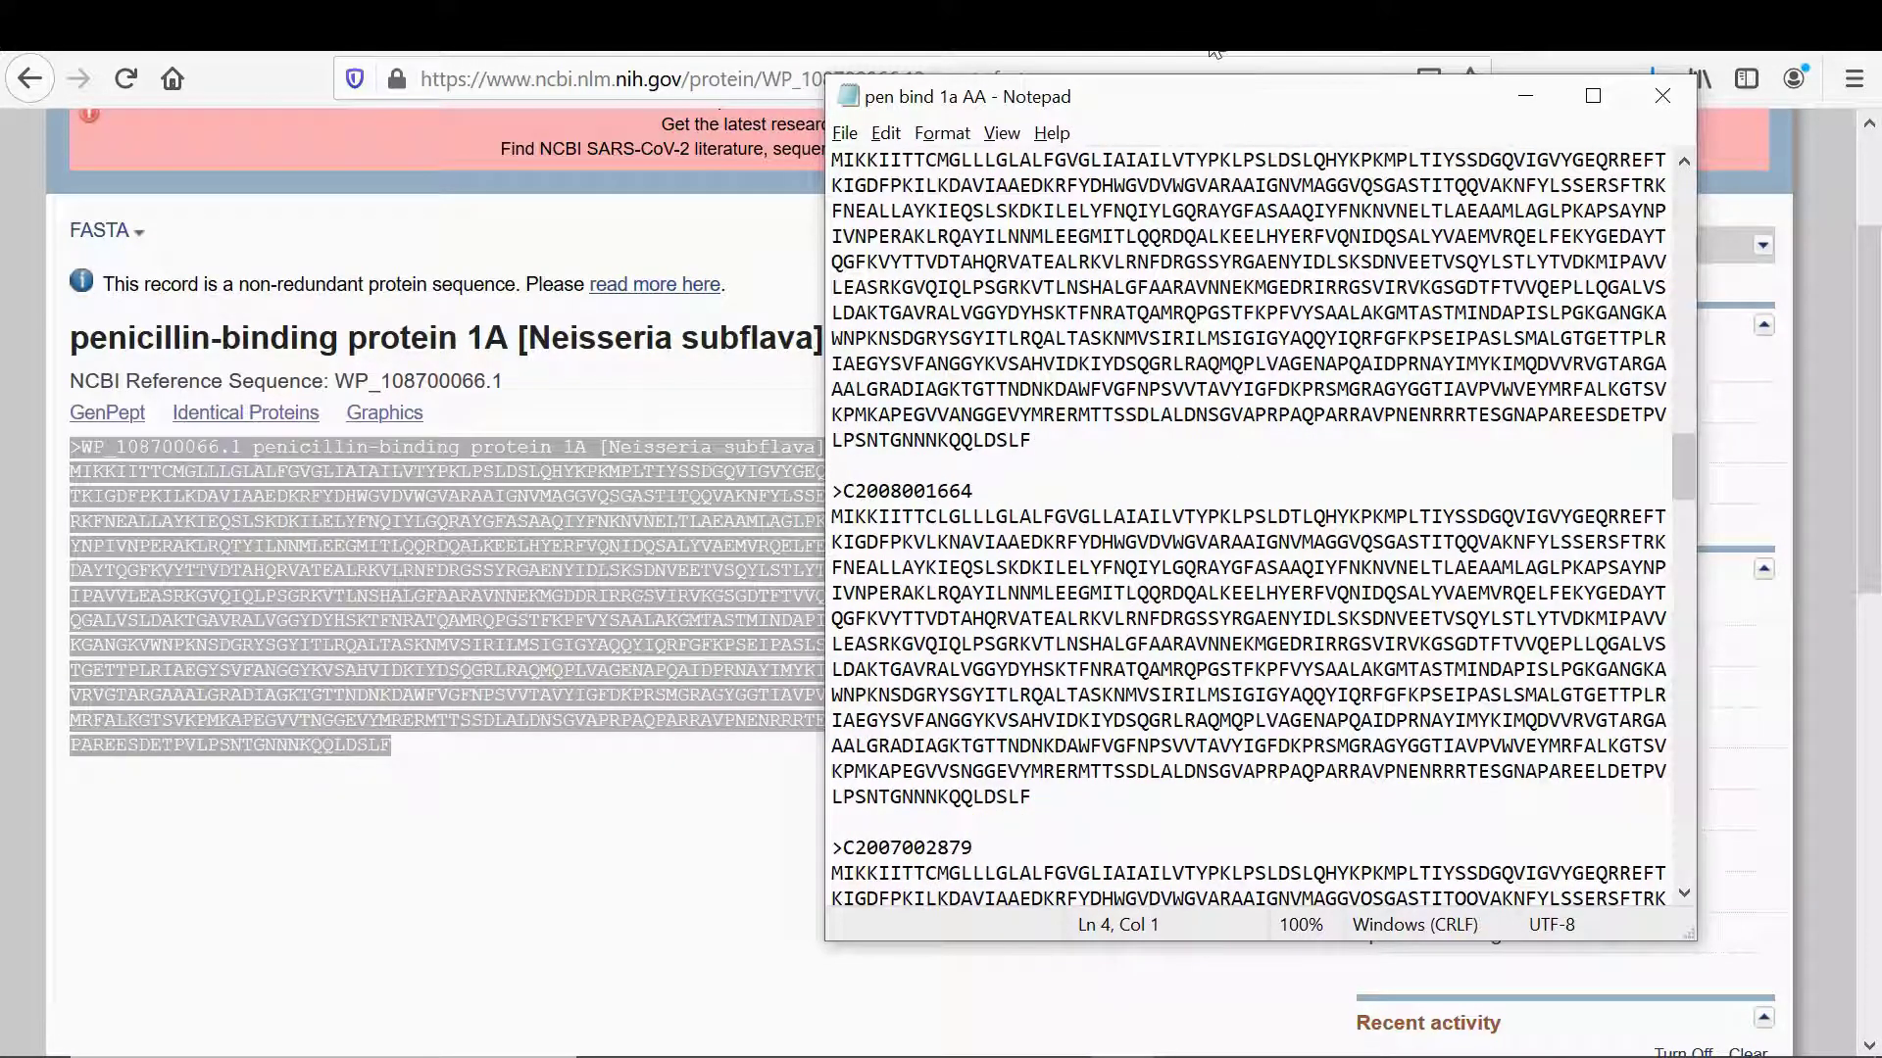
{"action": "left_click", "coordinate": [1400, 56]}
Step: Open a fresh Clustal Omega input form after checking the pen bind 1a AA file
{"action": "scroll", "coordinate": [885, 361], "scroll_direction": "up", "scroll_amount": 10}
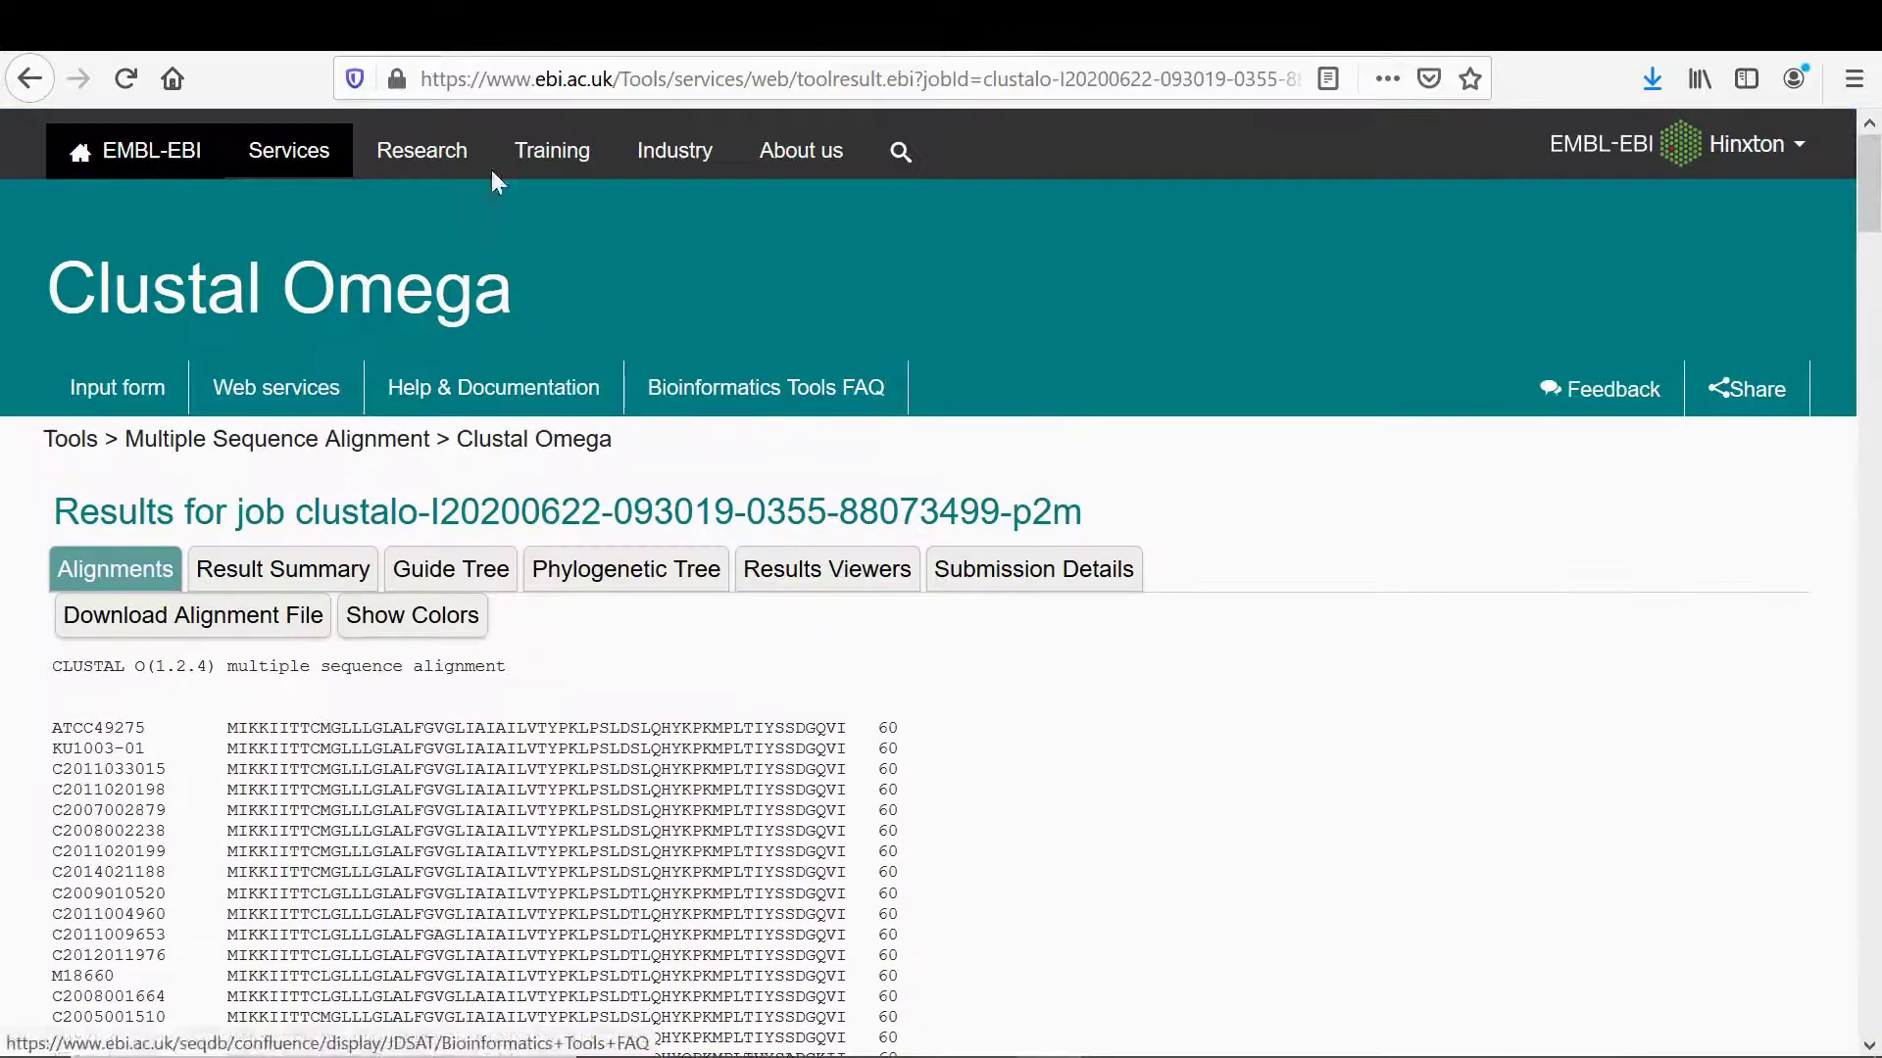
{"action": "left_click", "coordinate": [93, 399]}
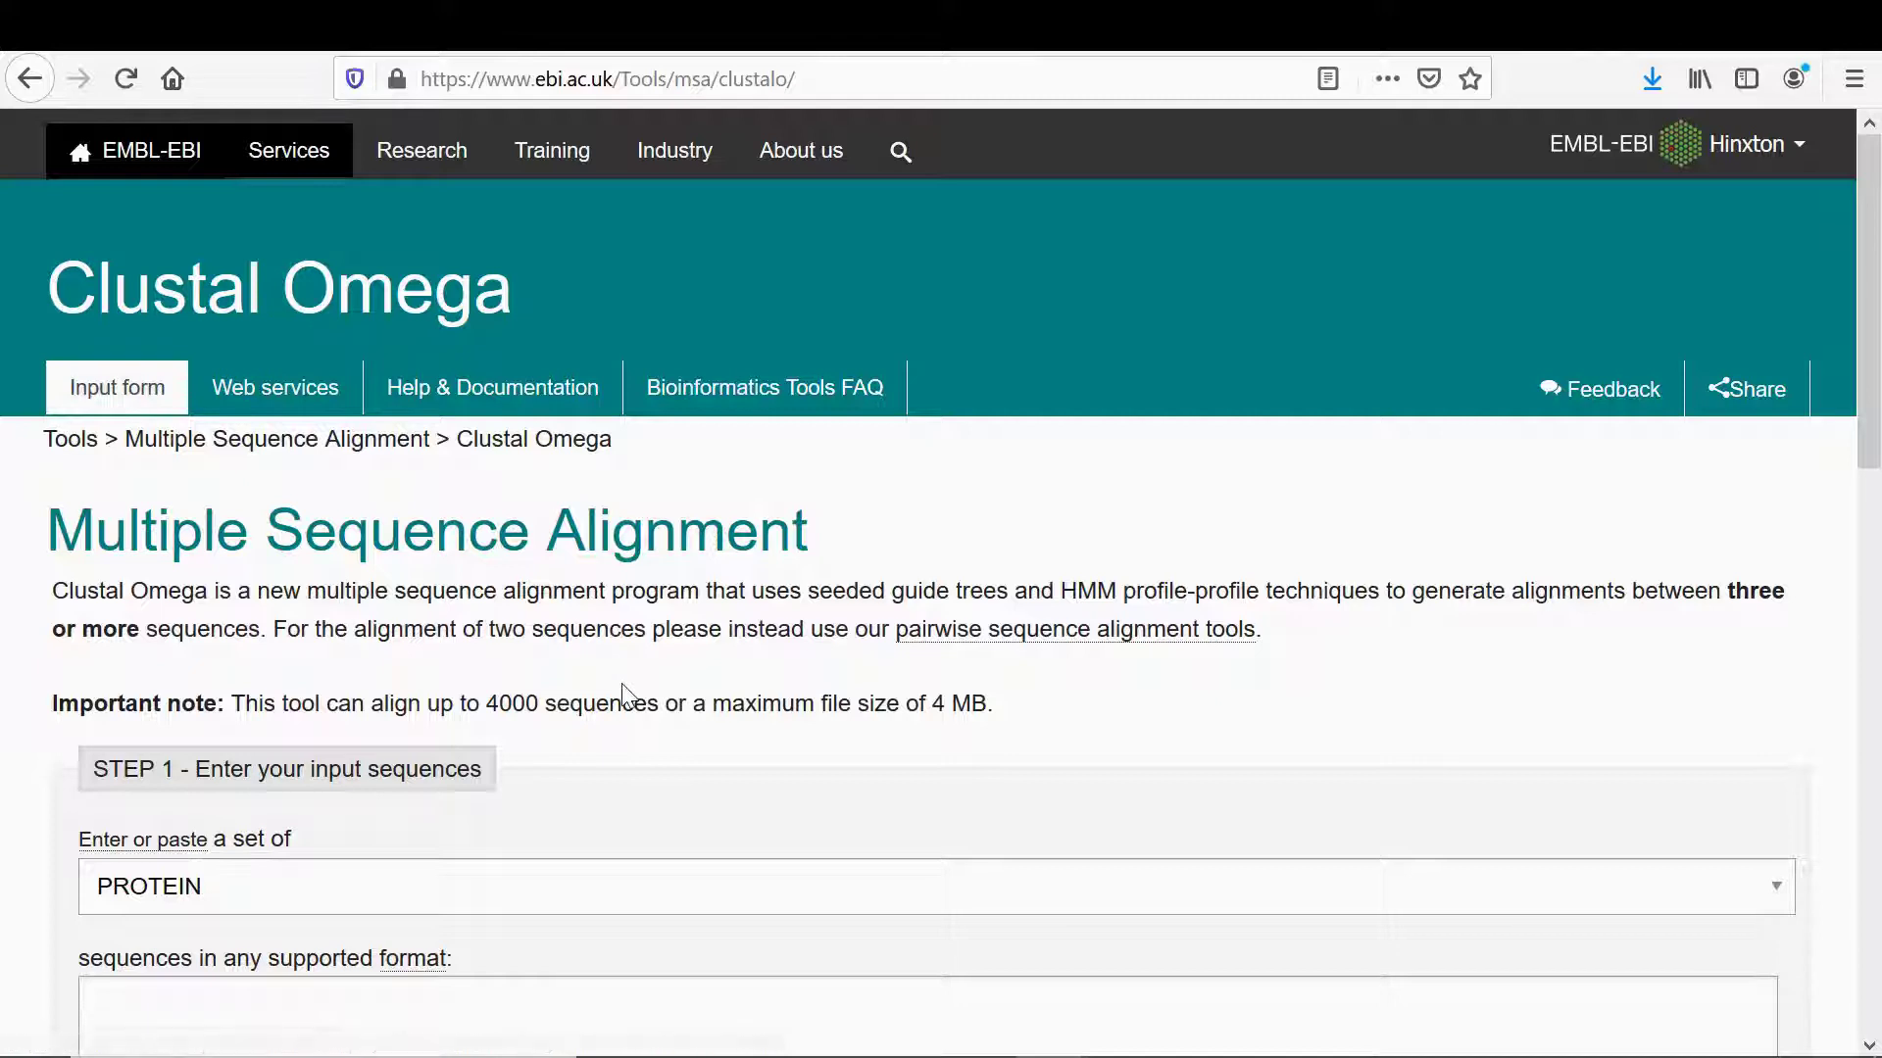
{"action": "scroll", "coordinate": [621, 694], "scroll_direction": "down", "scroll_amount": 5}
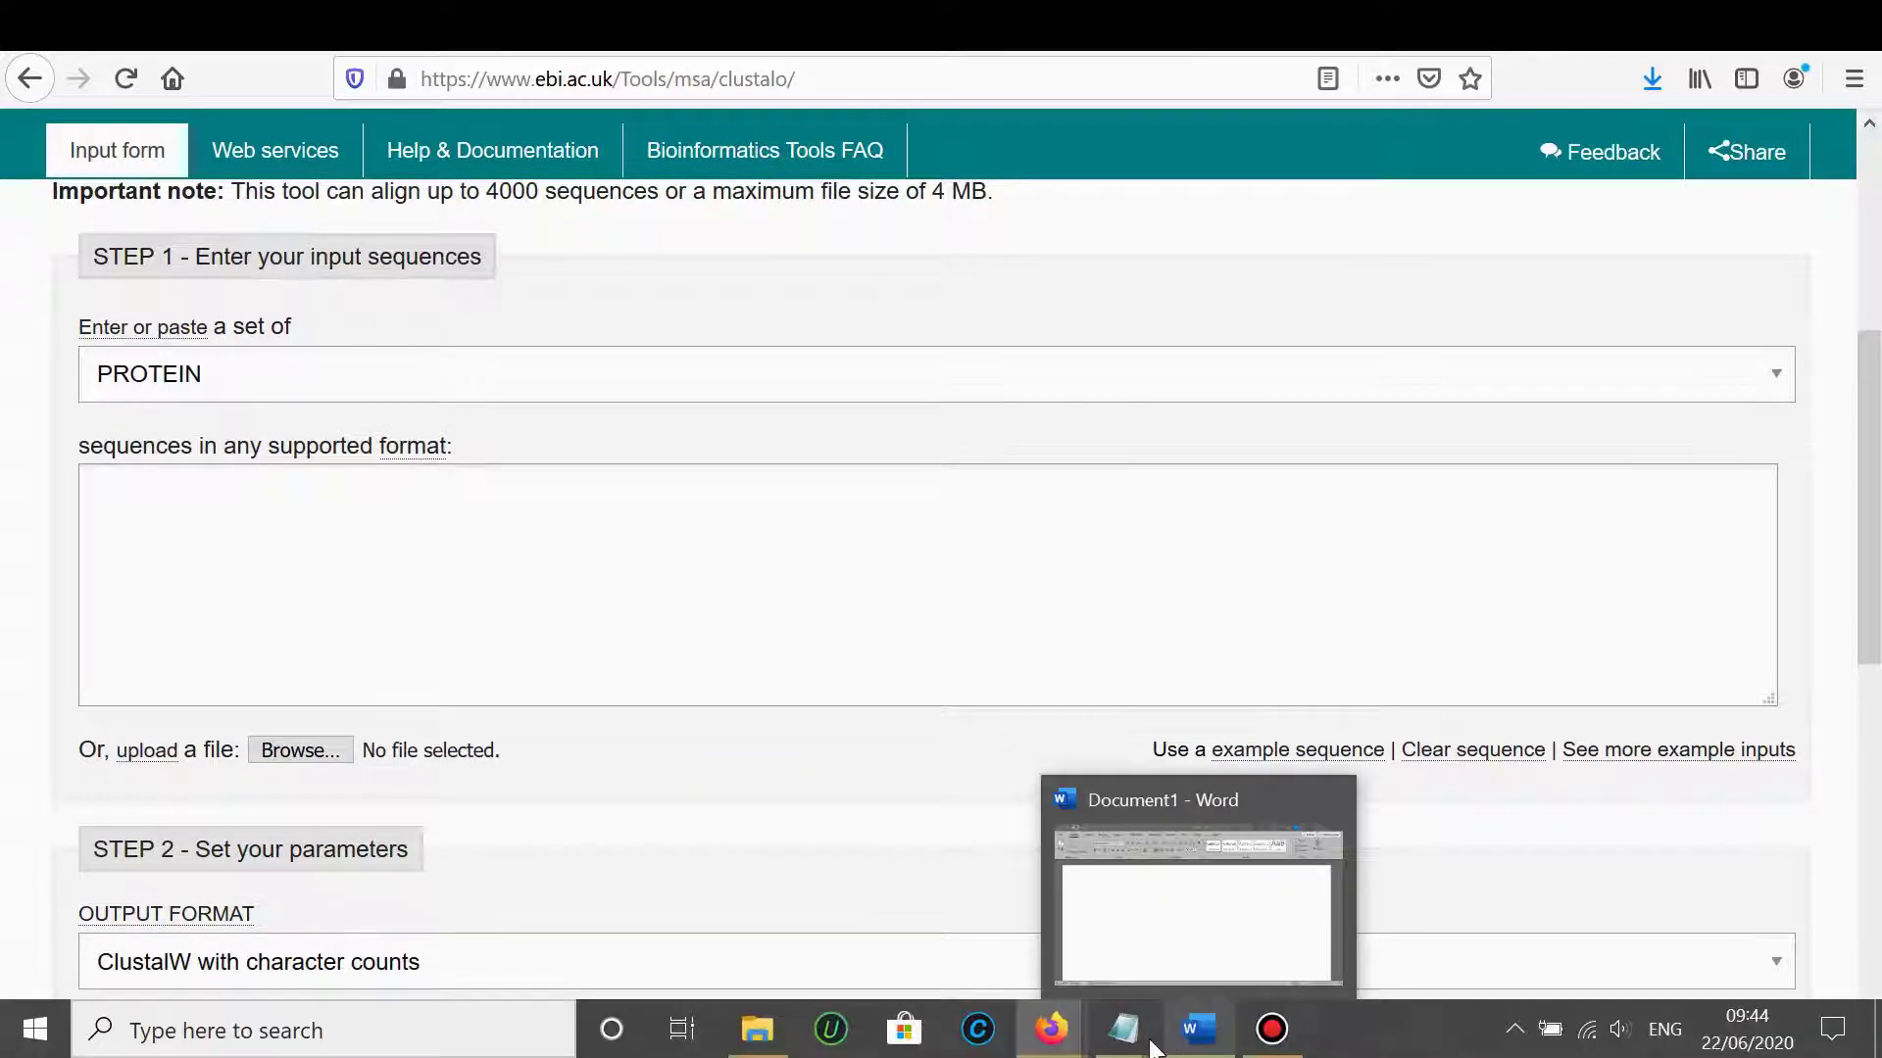
{"action": "mouse_move", "coordinate": [1123, 1029]}
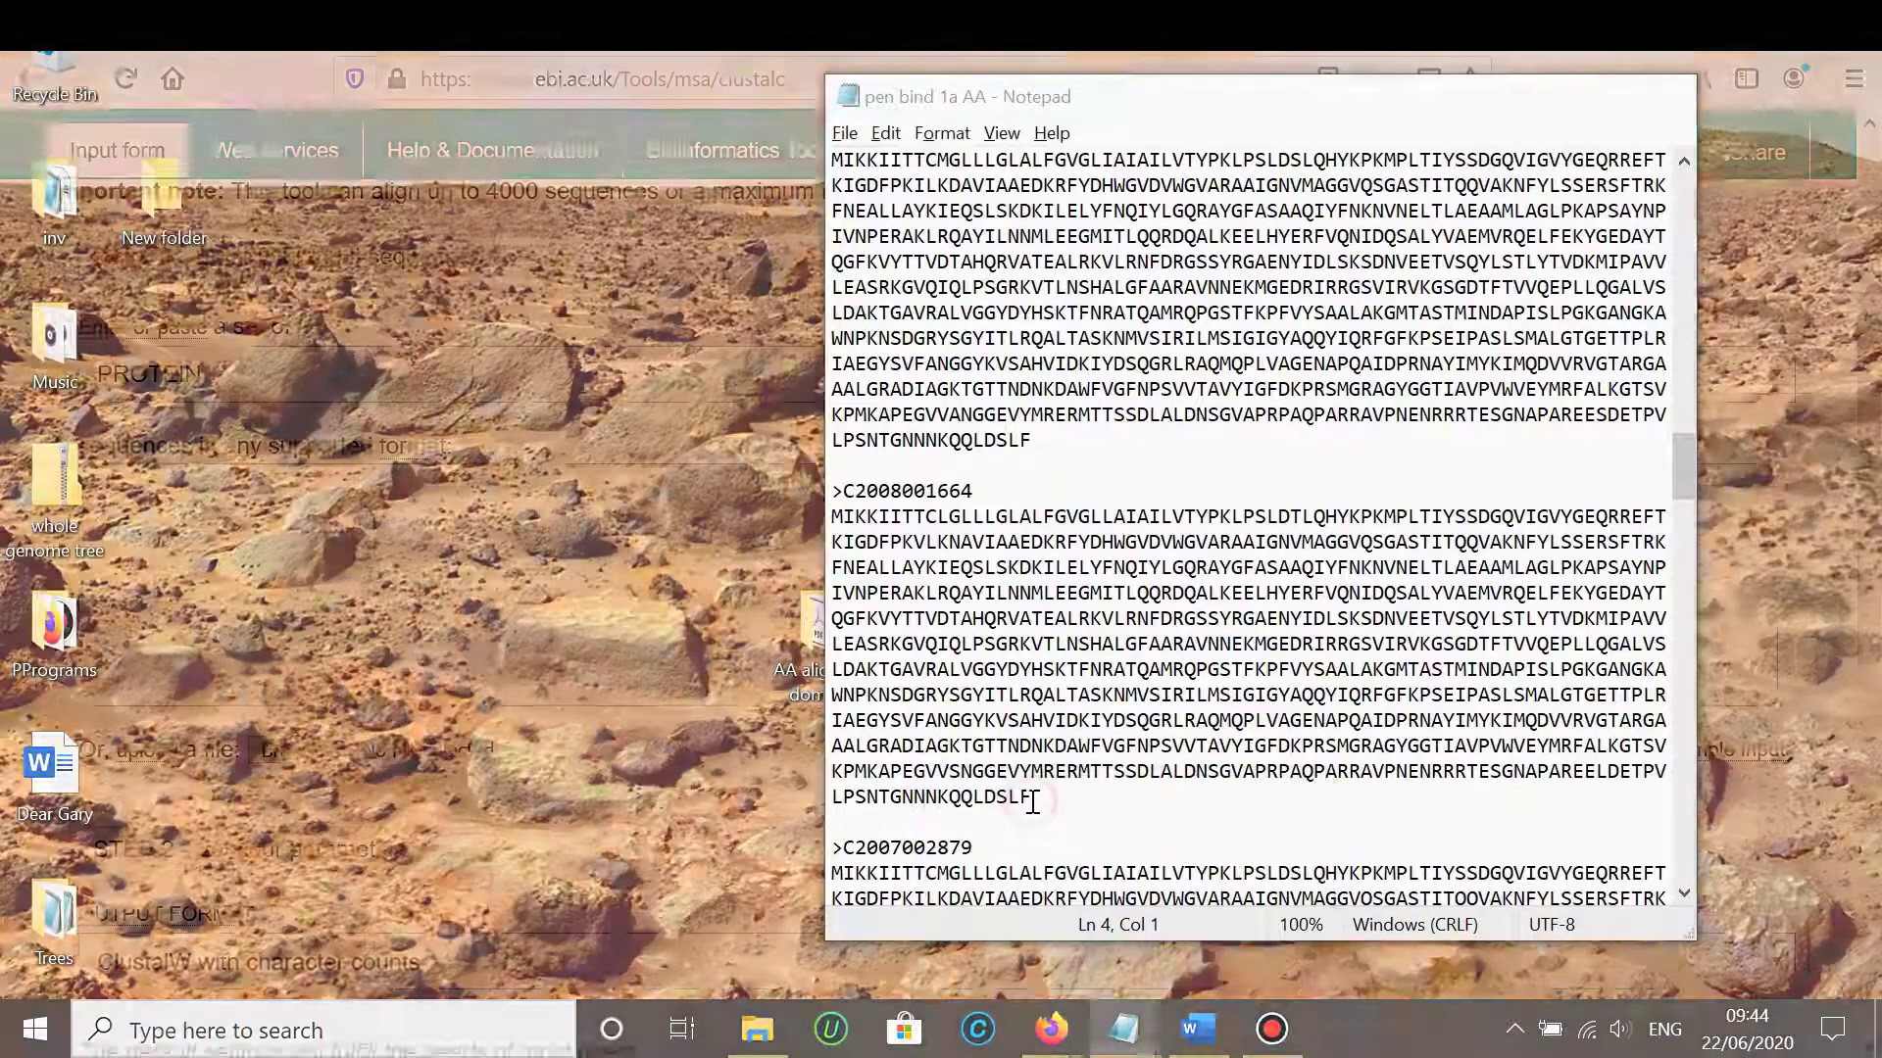
{"action": "left_click", "coordinate": [1031, 801]}
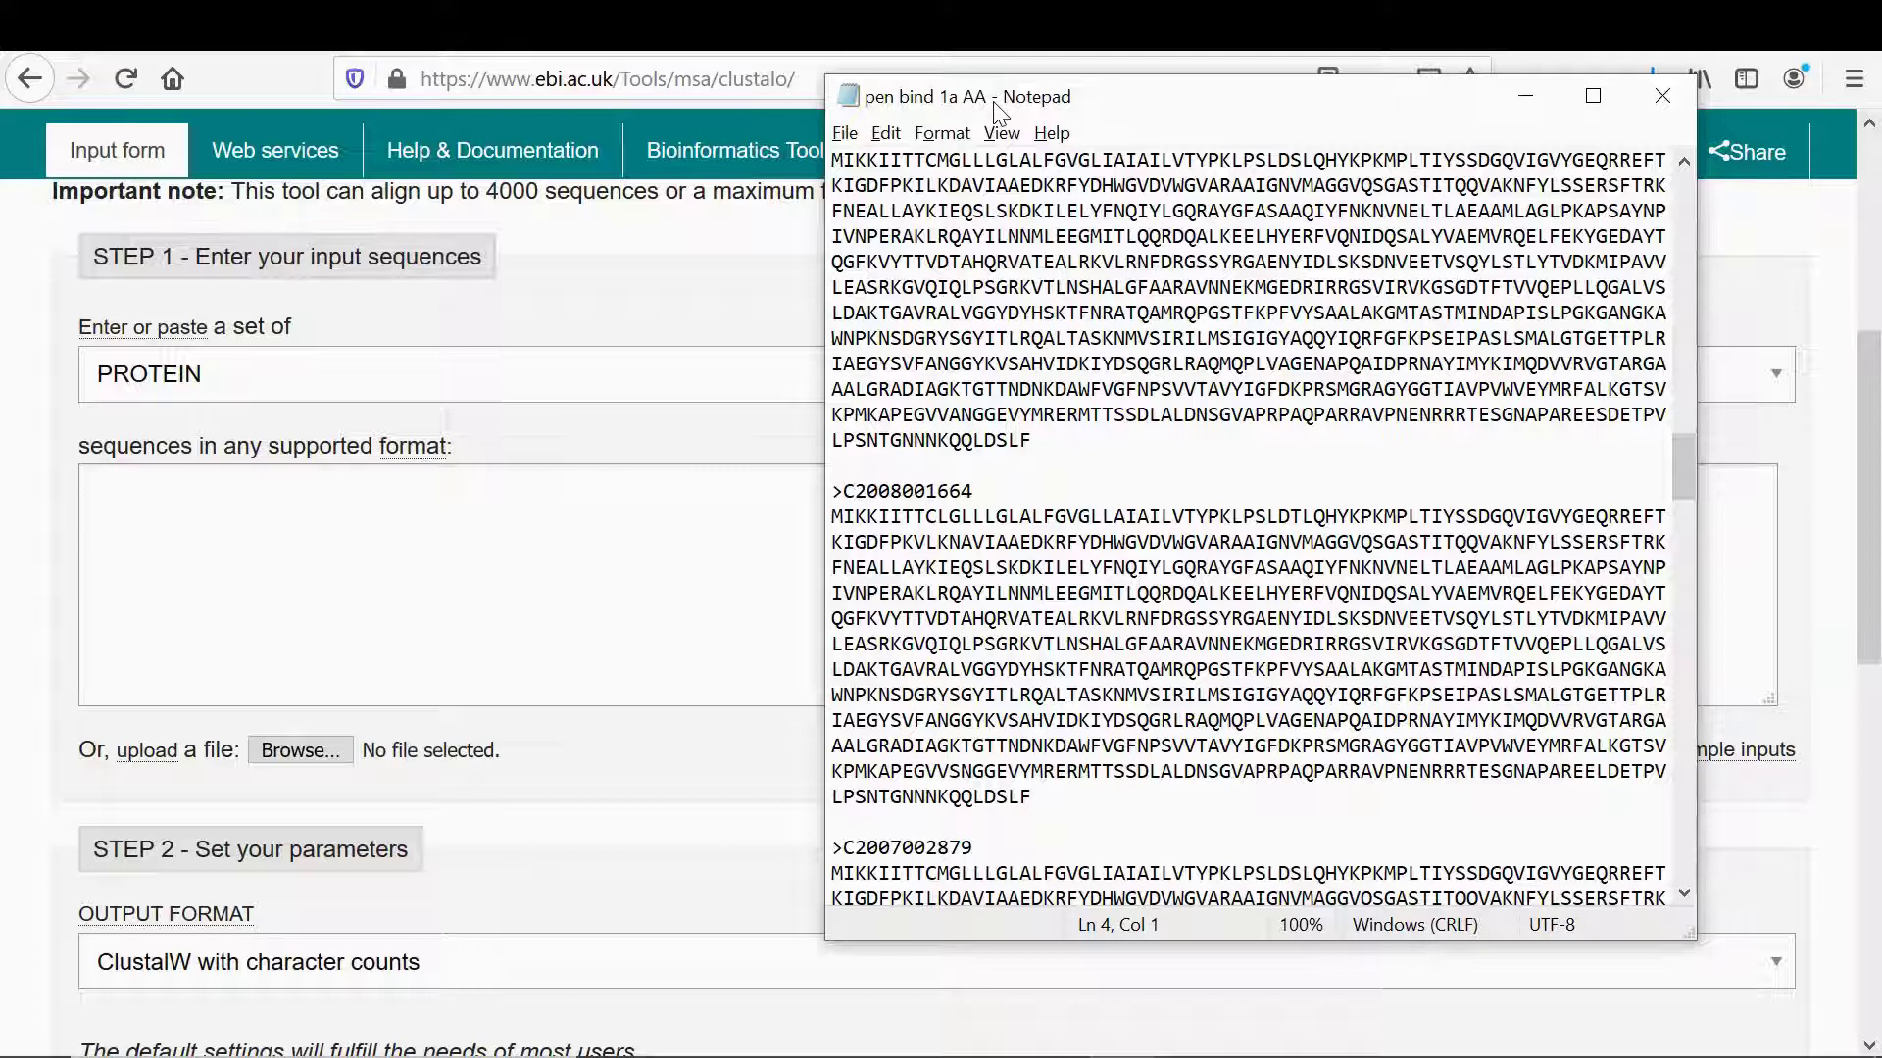
{"action": "mouse_move", "coordinate": [1050, 1029]}
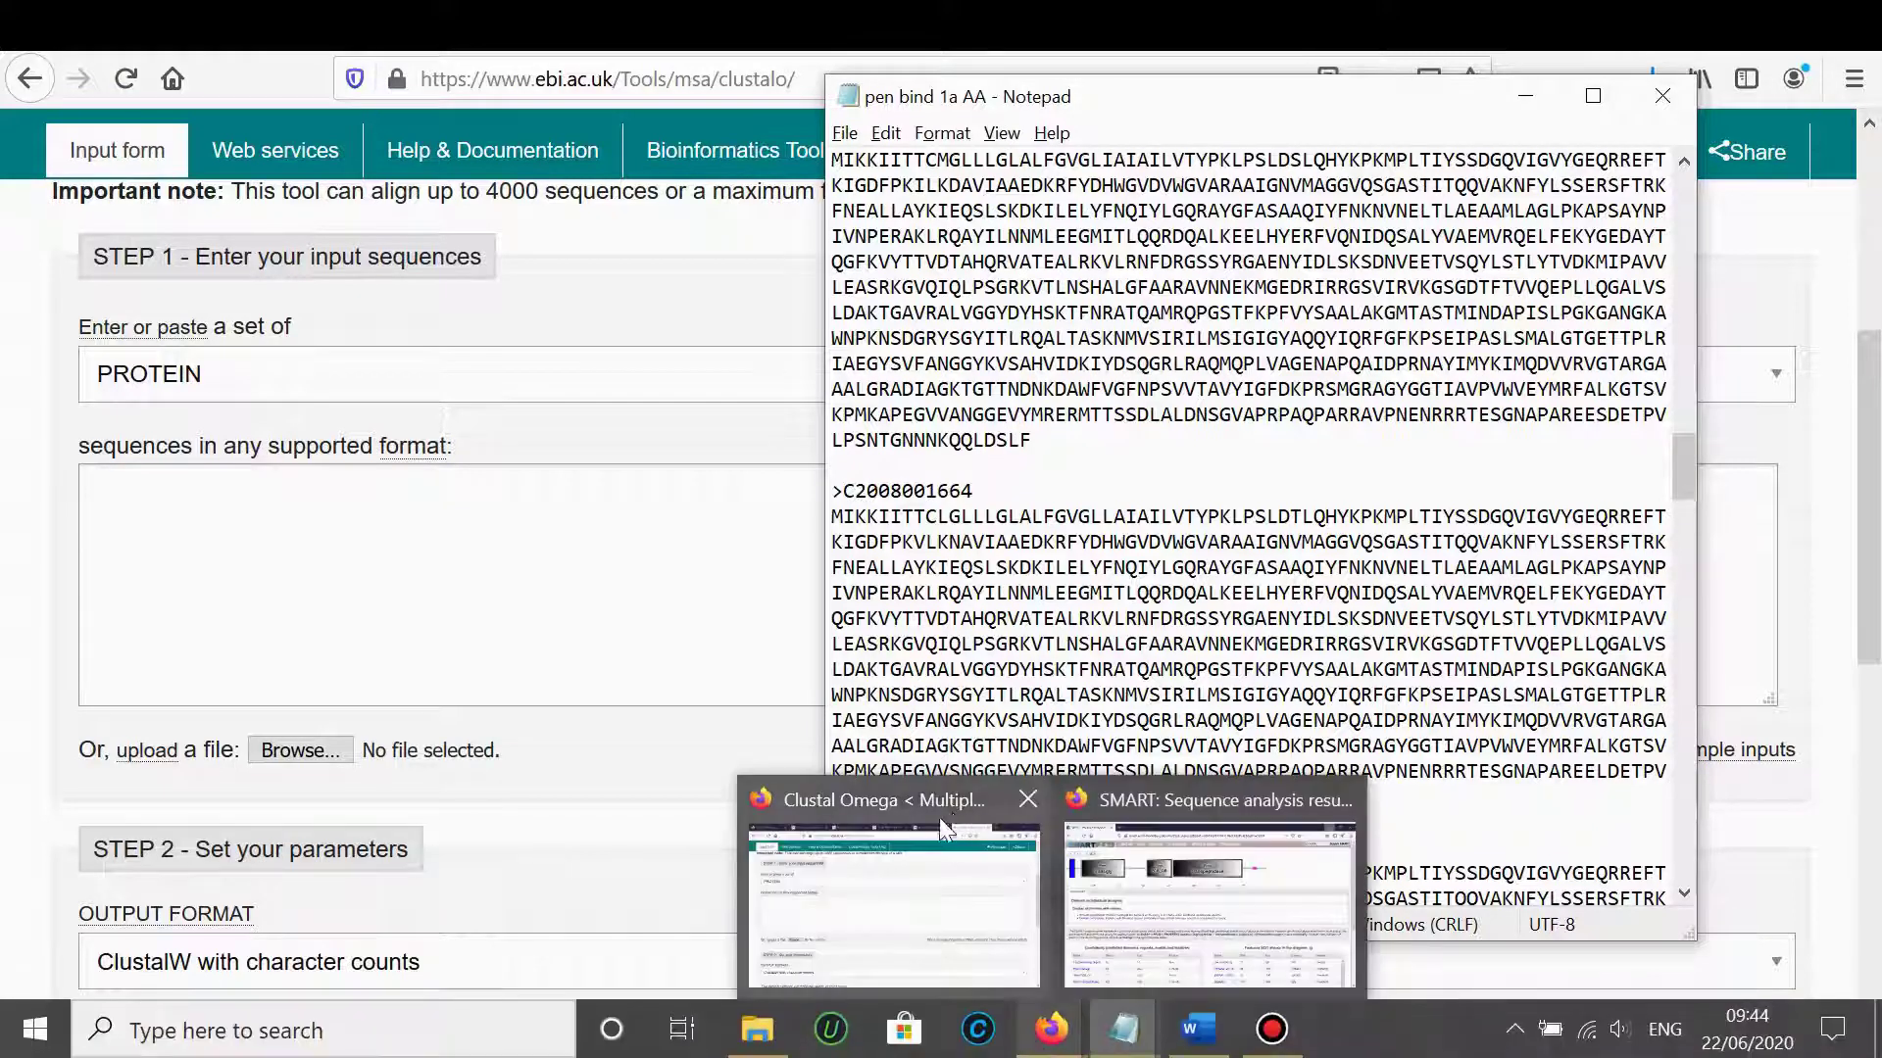
{"action": "left_click", "coordinate": [913, 820]}
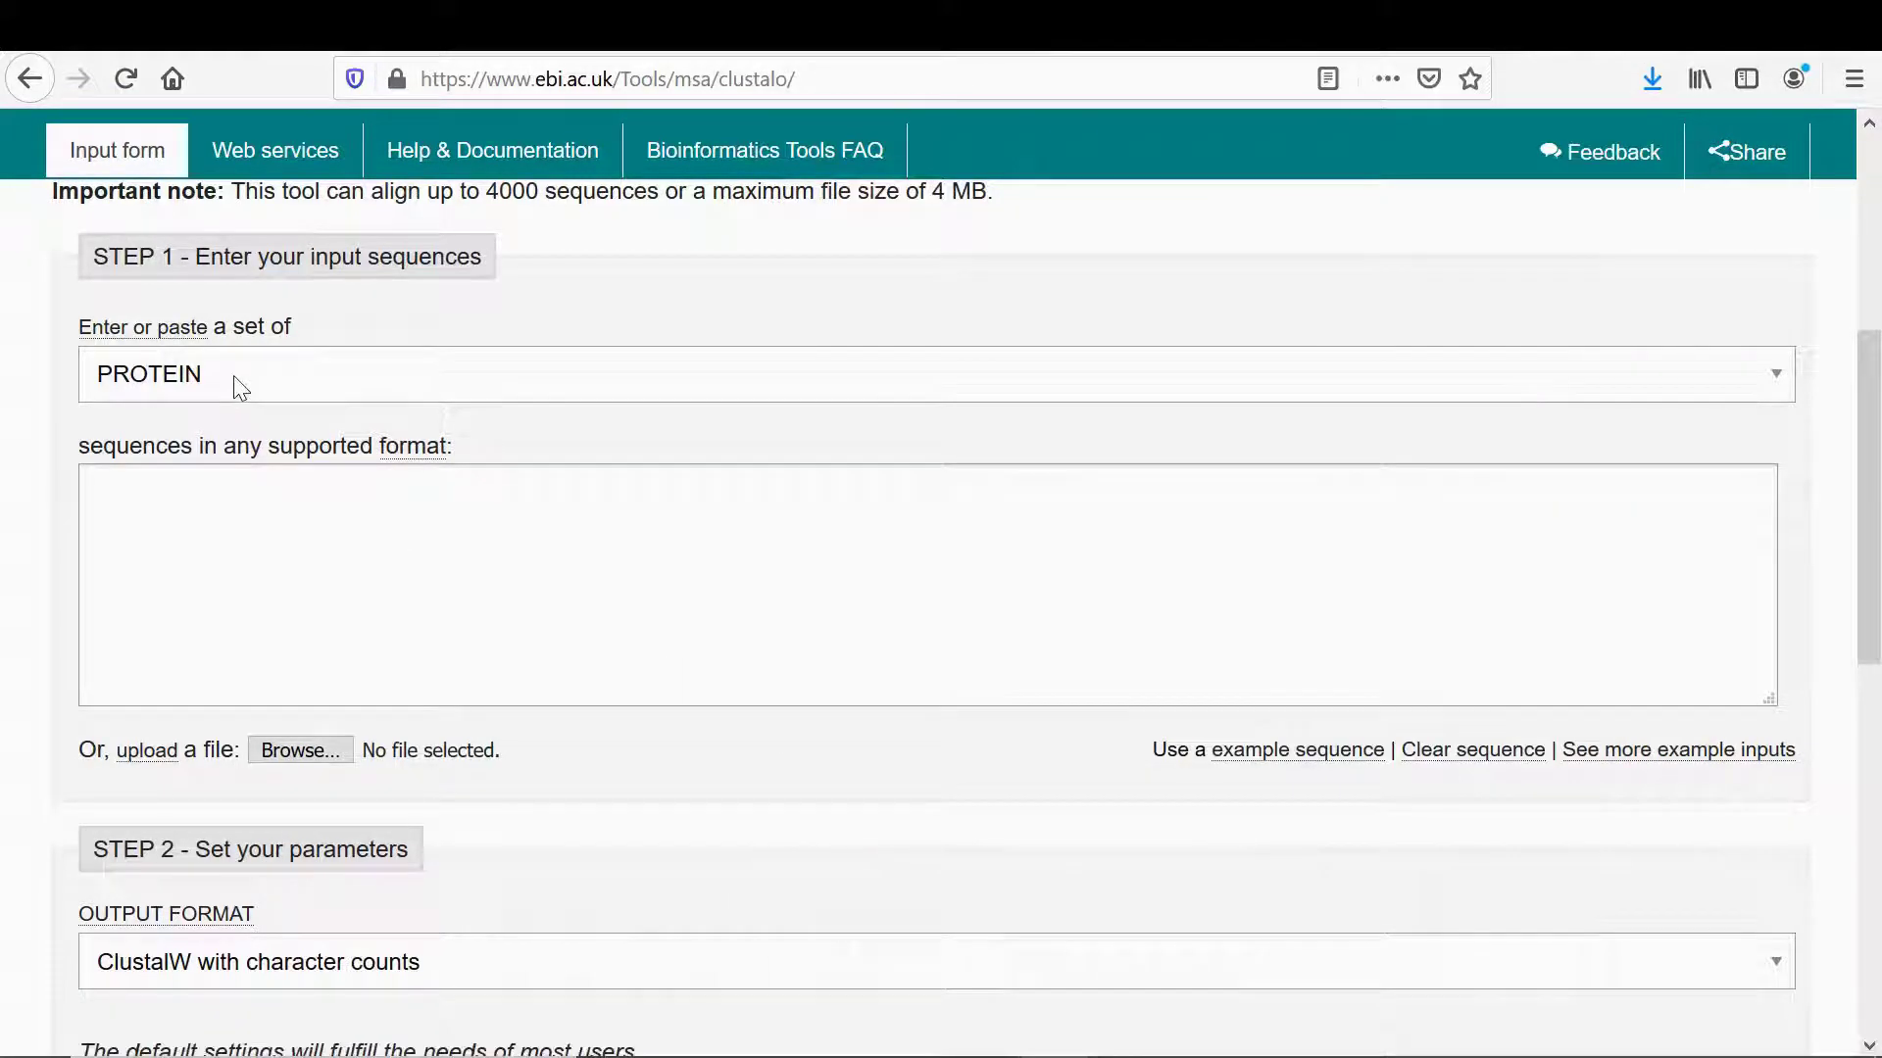
Step: Upload pen bind 1a AA.txt as the input and submit the alignment job
{"action": "left_click", "coordinate": [301, 751]}
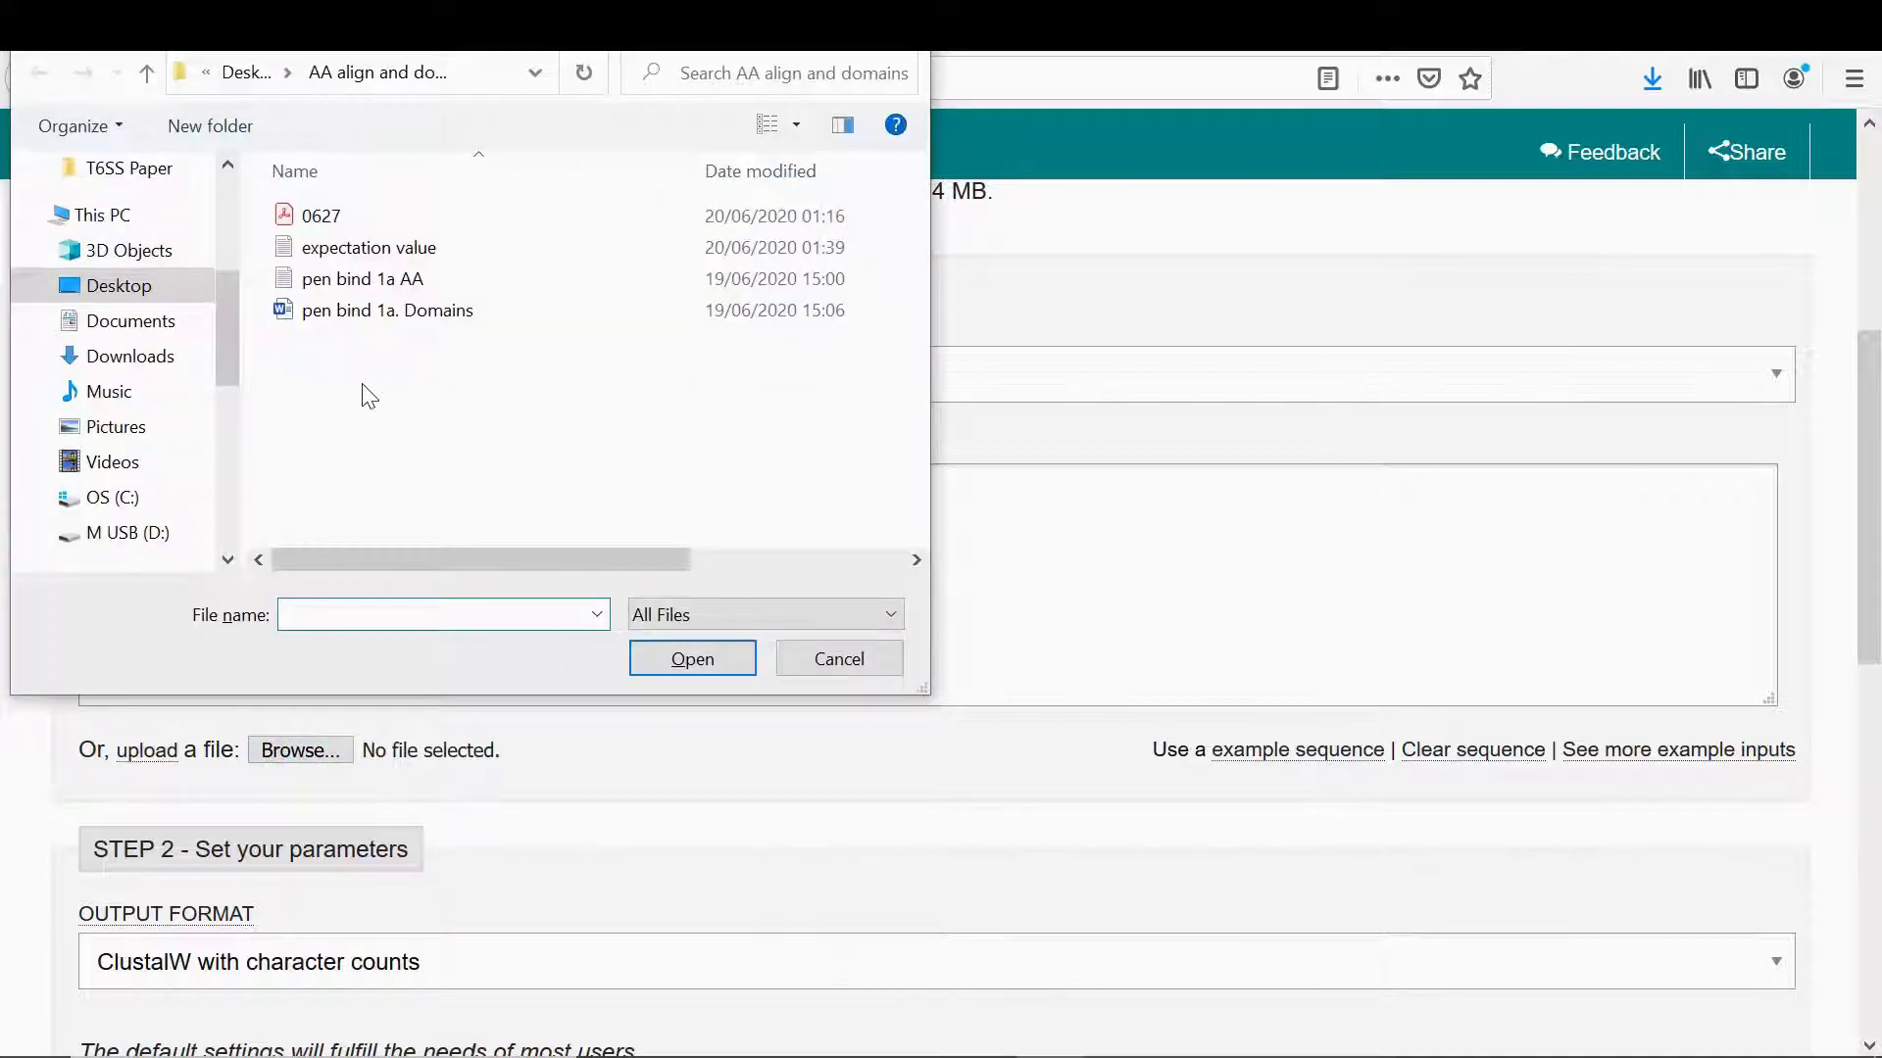
{"action": "left_click", "coordinate": [360, 281]}
{"action": "double_click", "coordinate": [361, 280]}
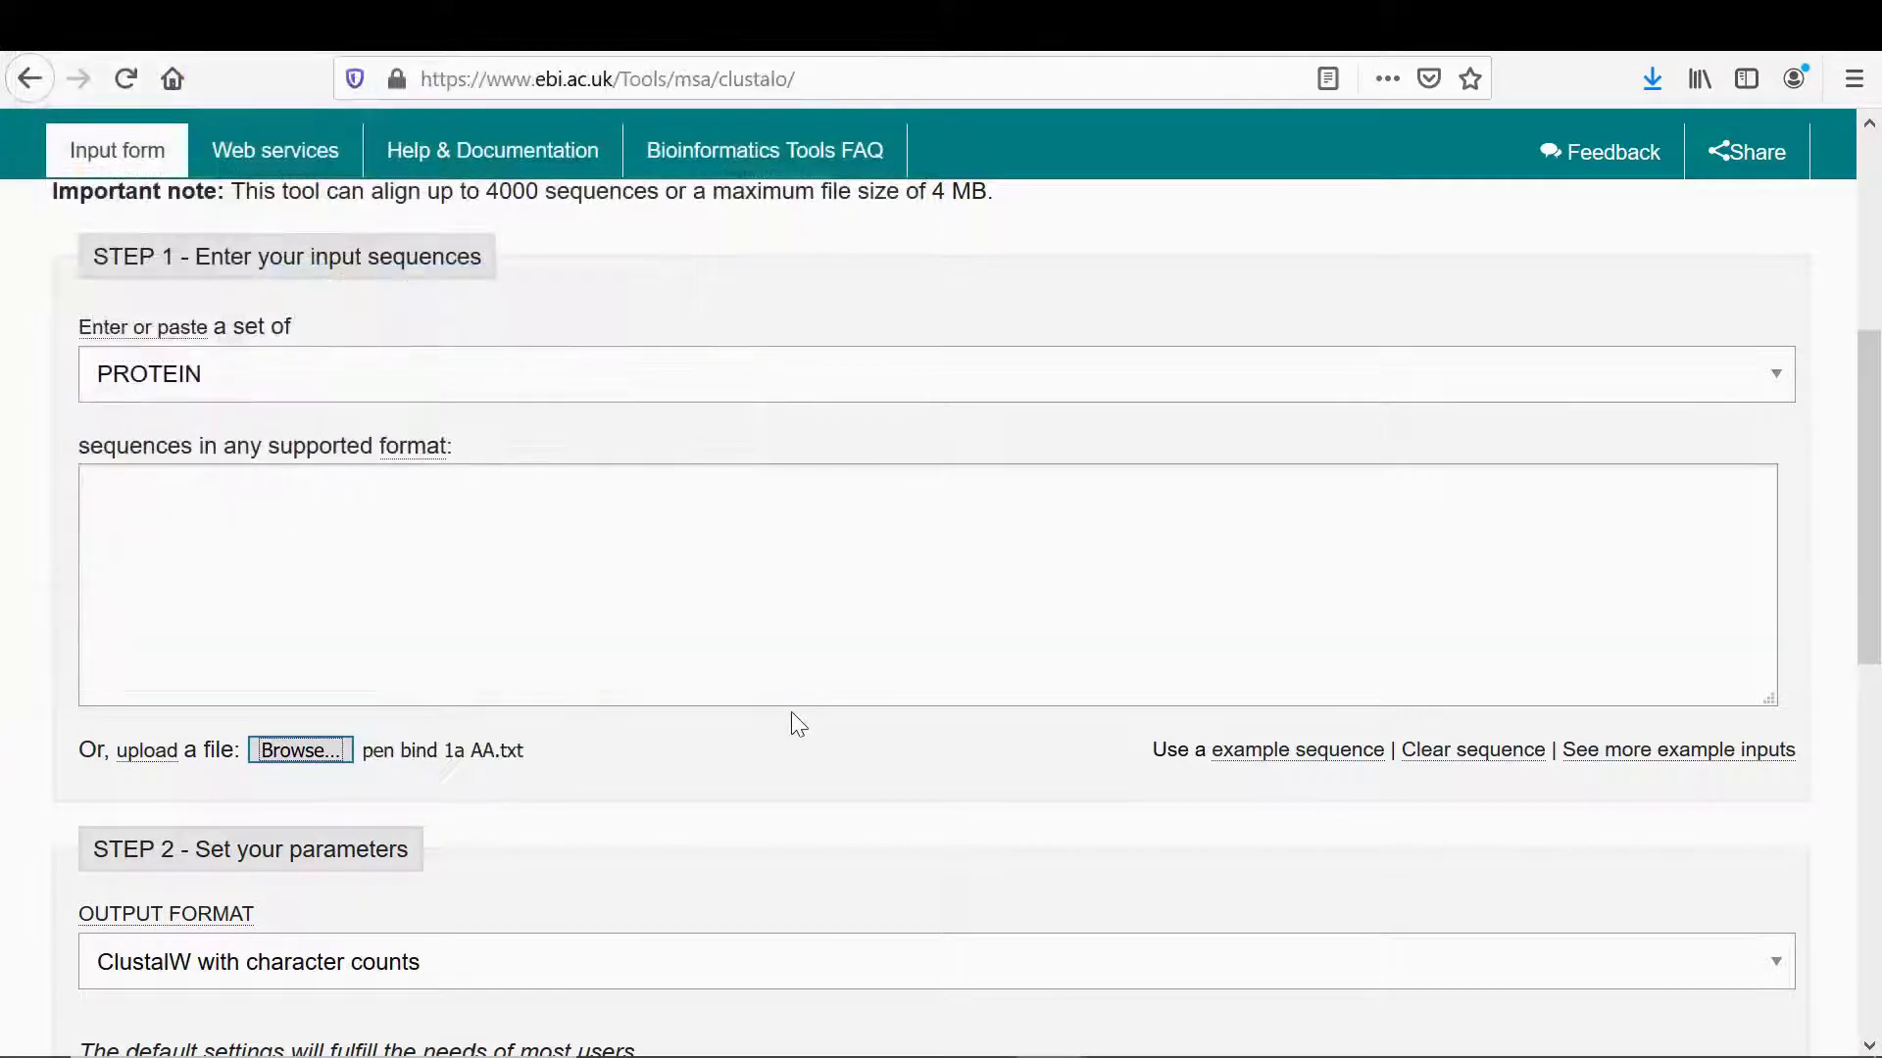
{"action": "scroll", "coordinate": [497, 790], "scroll_direction": "down", "scroll_amount": 5}
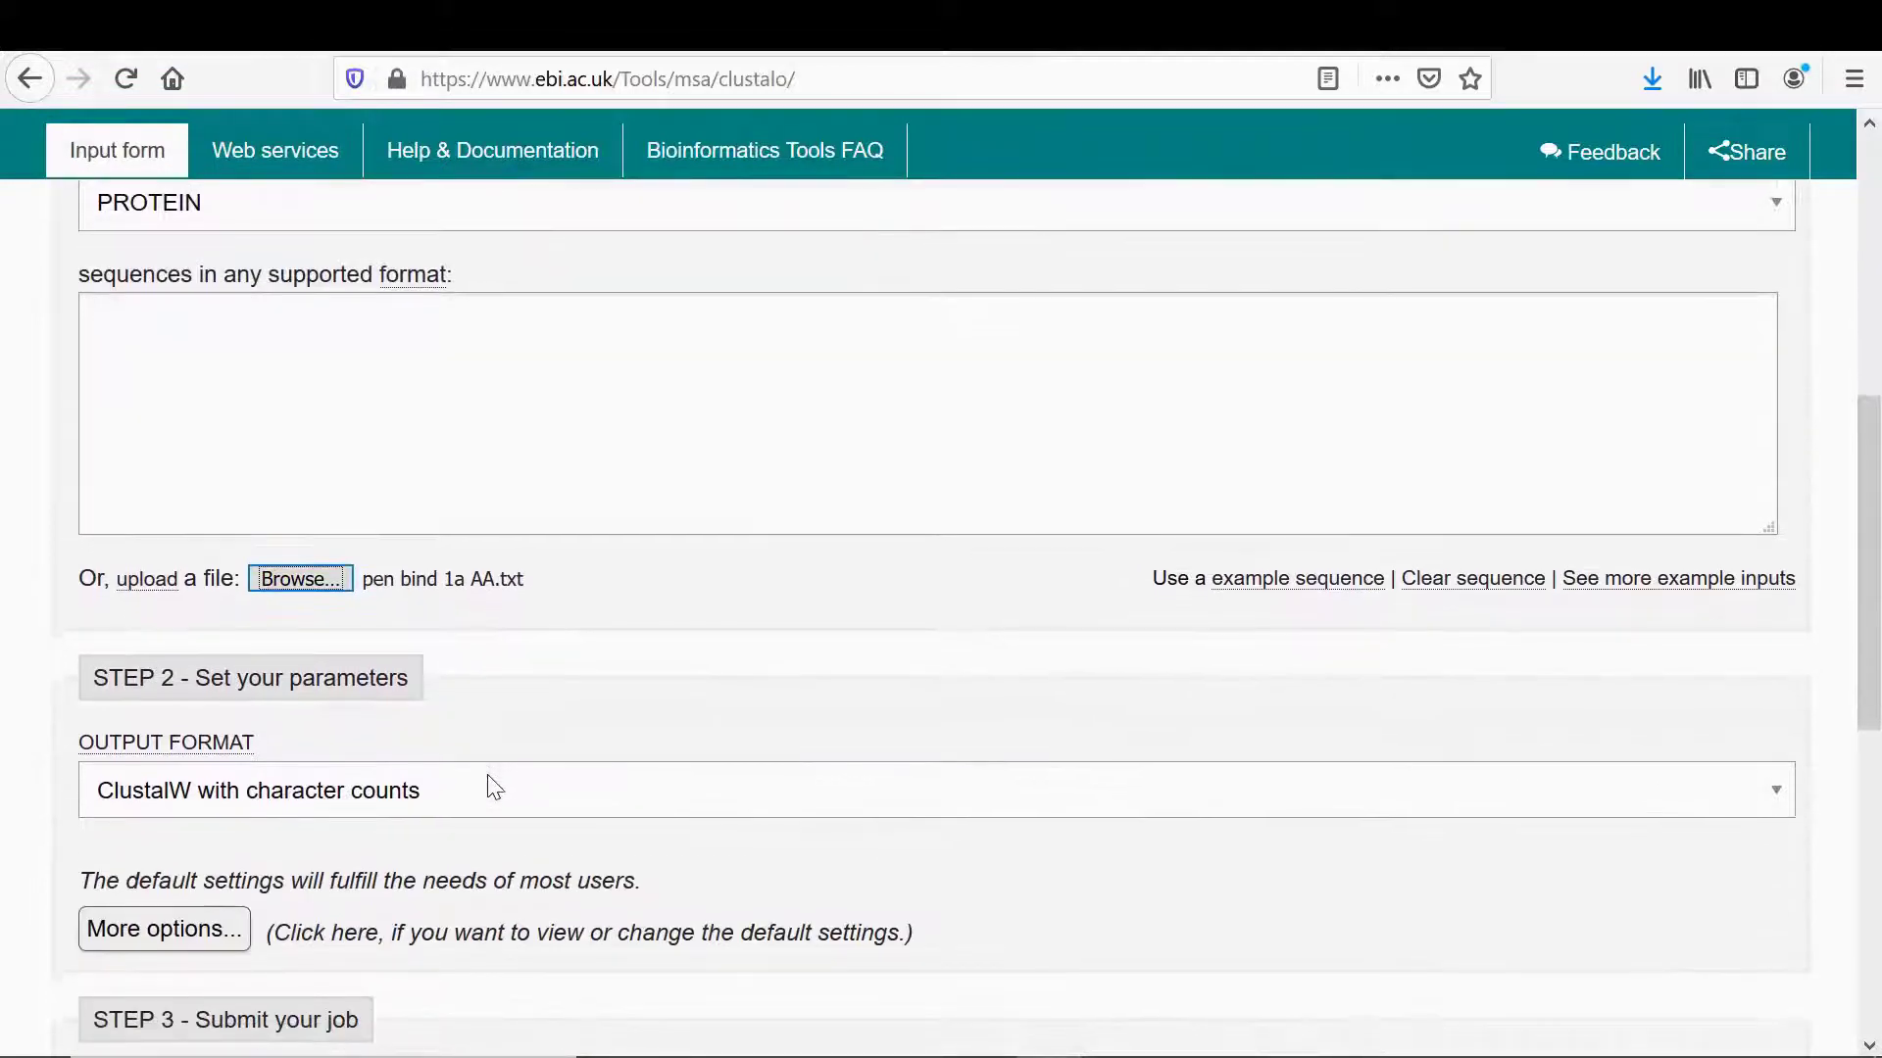
{"action": "left_click", "coordinate": [134, 906]}
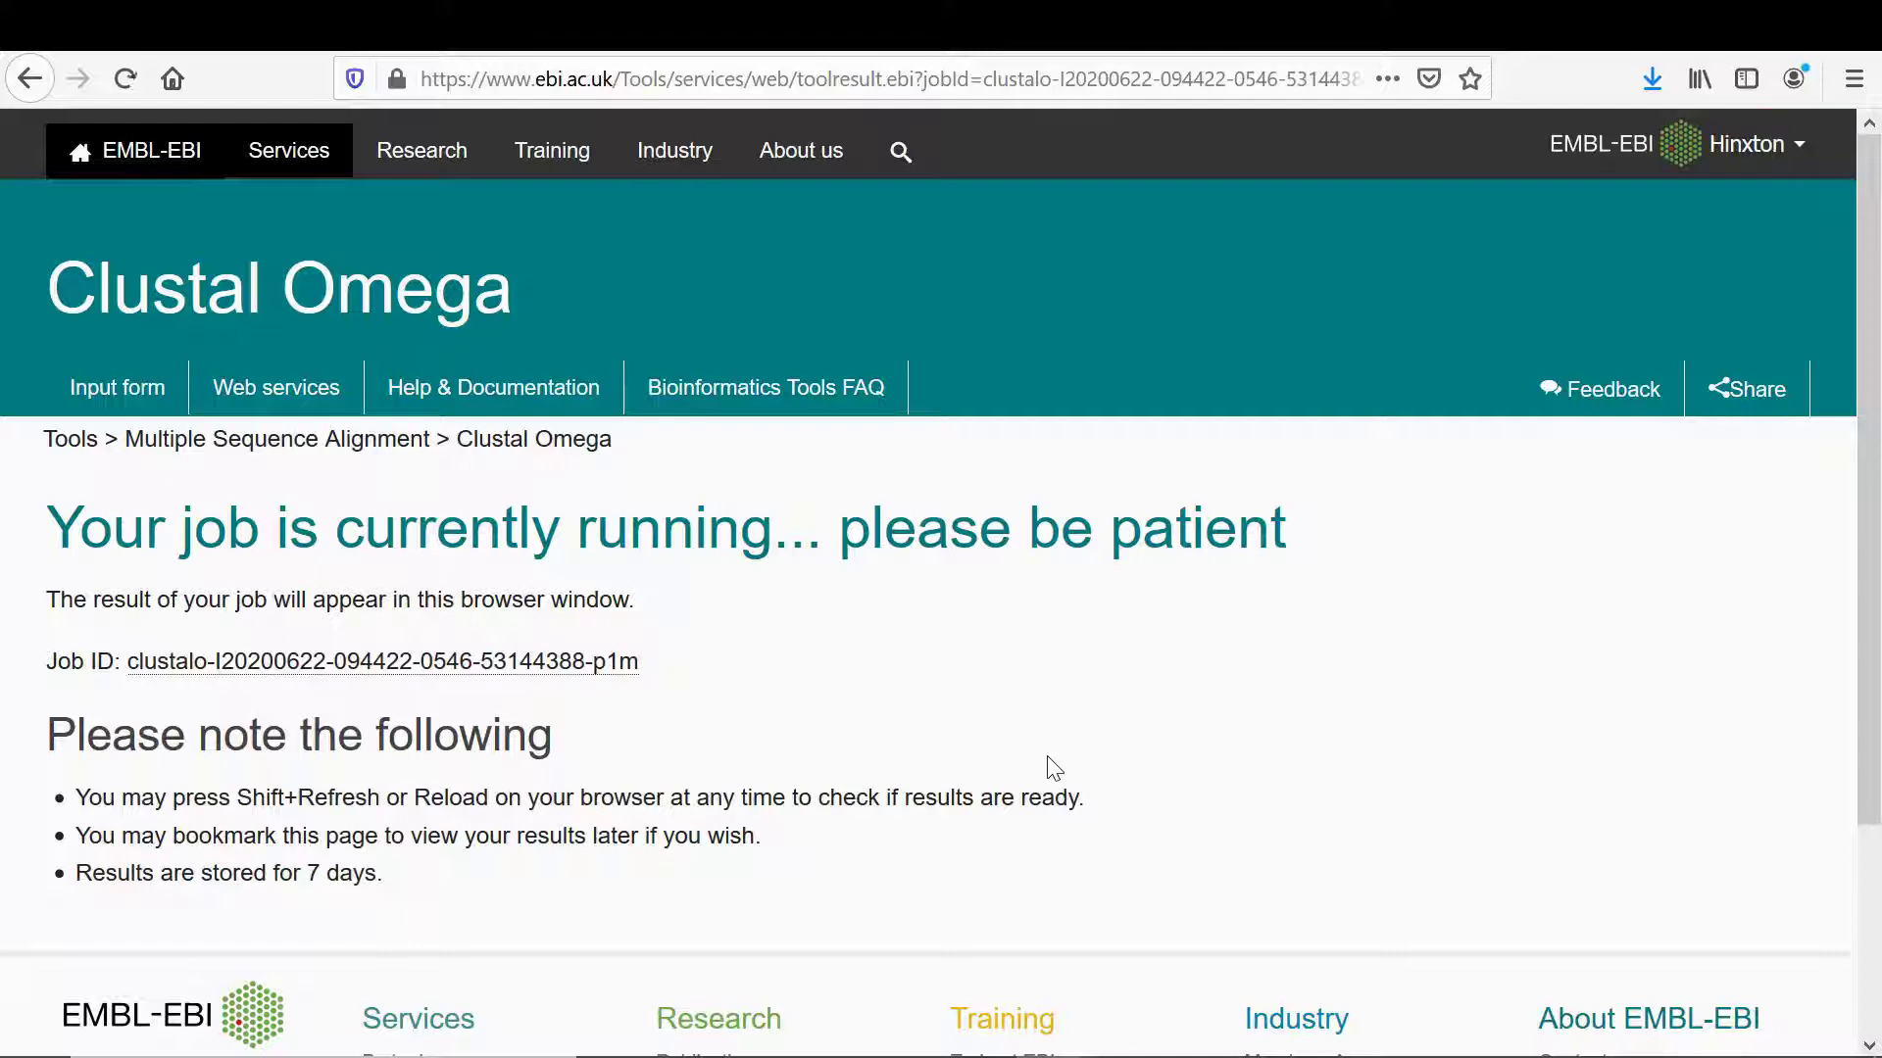
Step: Scroll the finished 22-sequence alignment and inspect the Nlac-02006 through NM-MC58 rows
{"action": "scroll", "coordinate": [1050, 768], "scroll_direction": "down", "scroll_amount": 3}
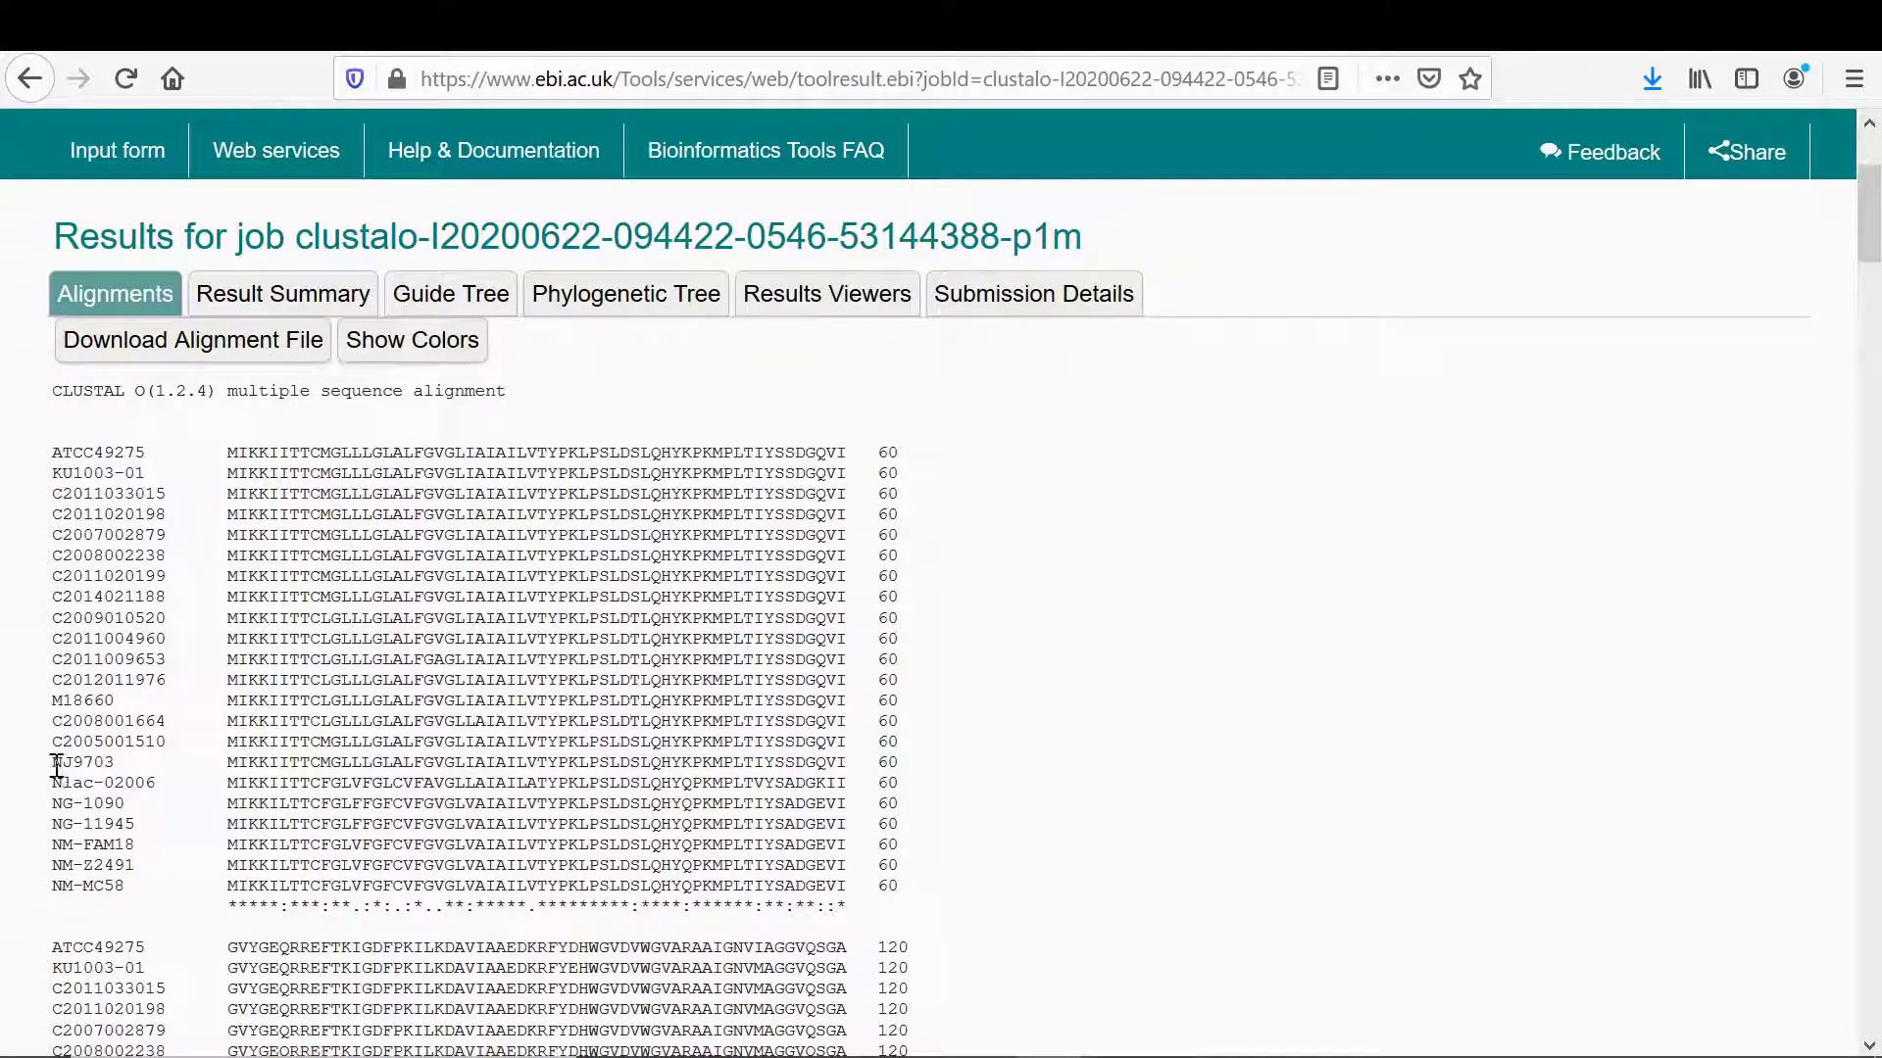
{"action": "left_click_drag", "start_coordinate": [56, 782], "coordinate": [913, 902]}
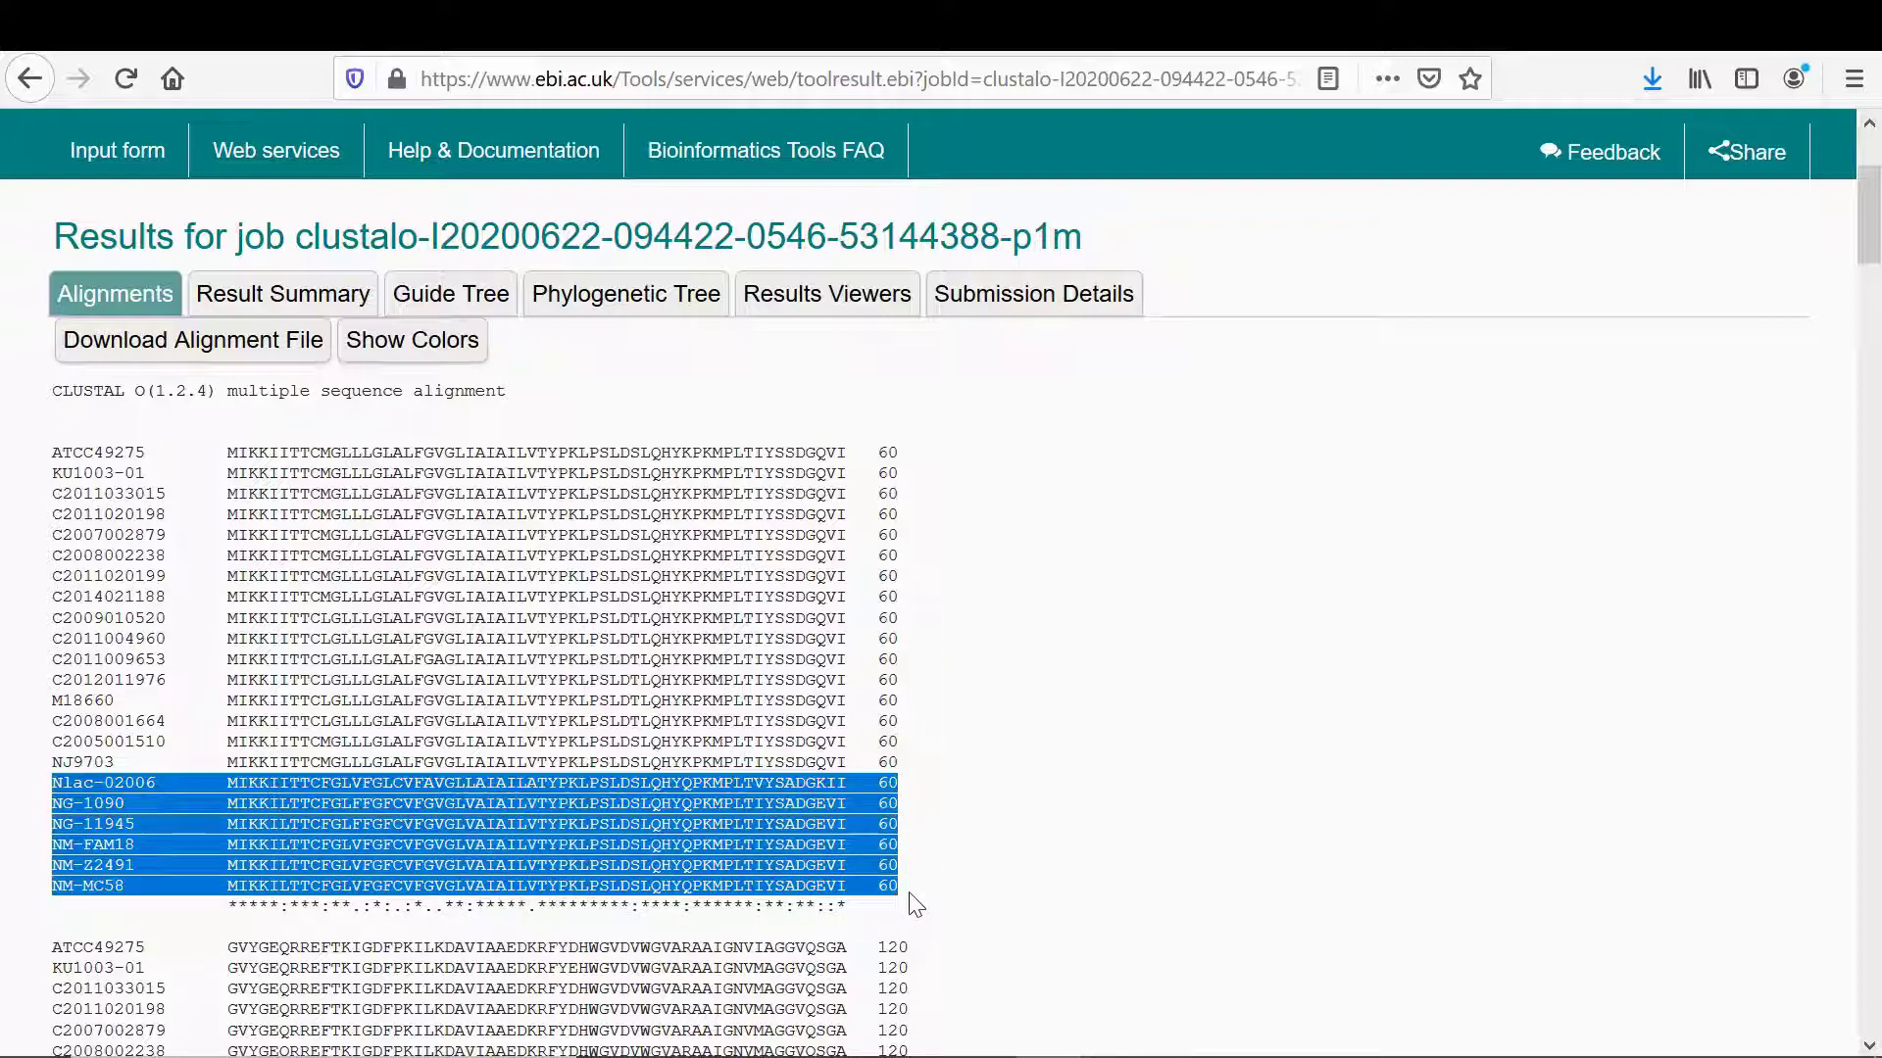
{"action": "left_click", "coordinate": [847, 355]}
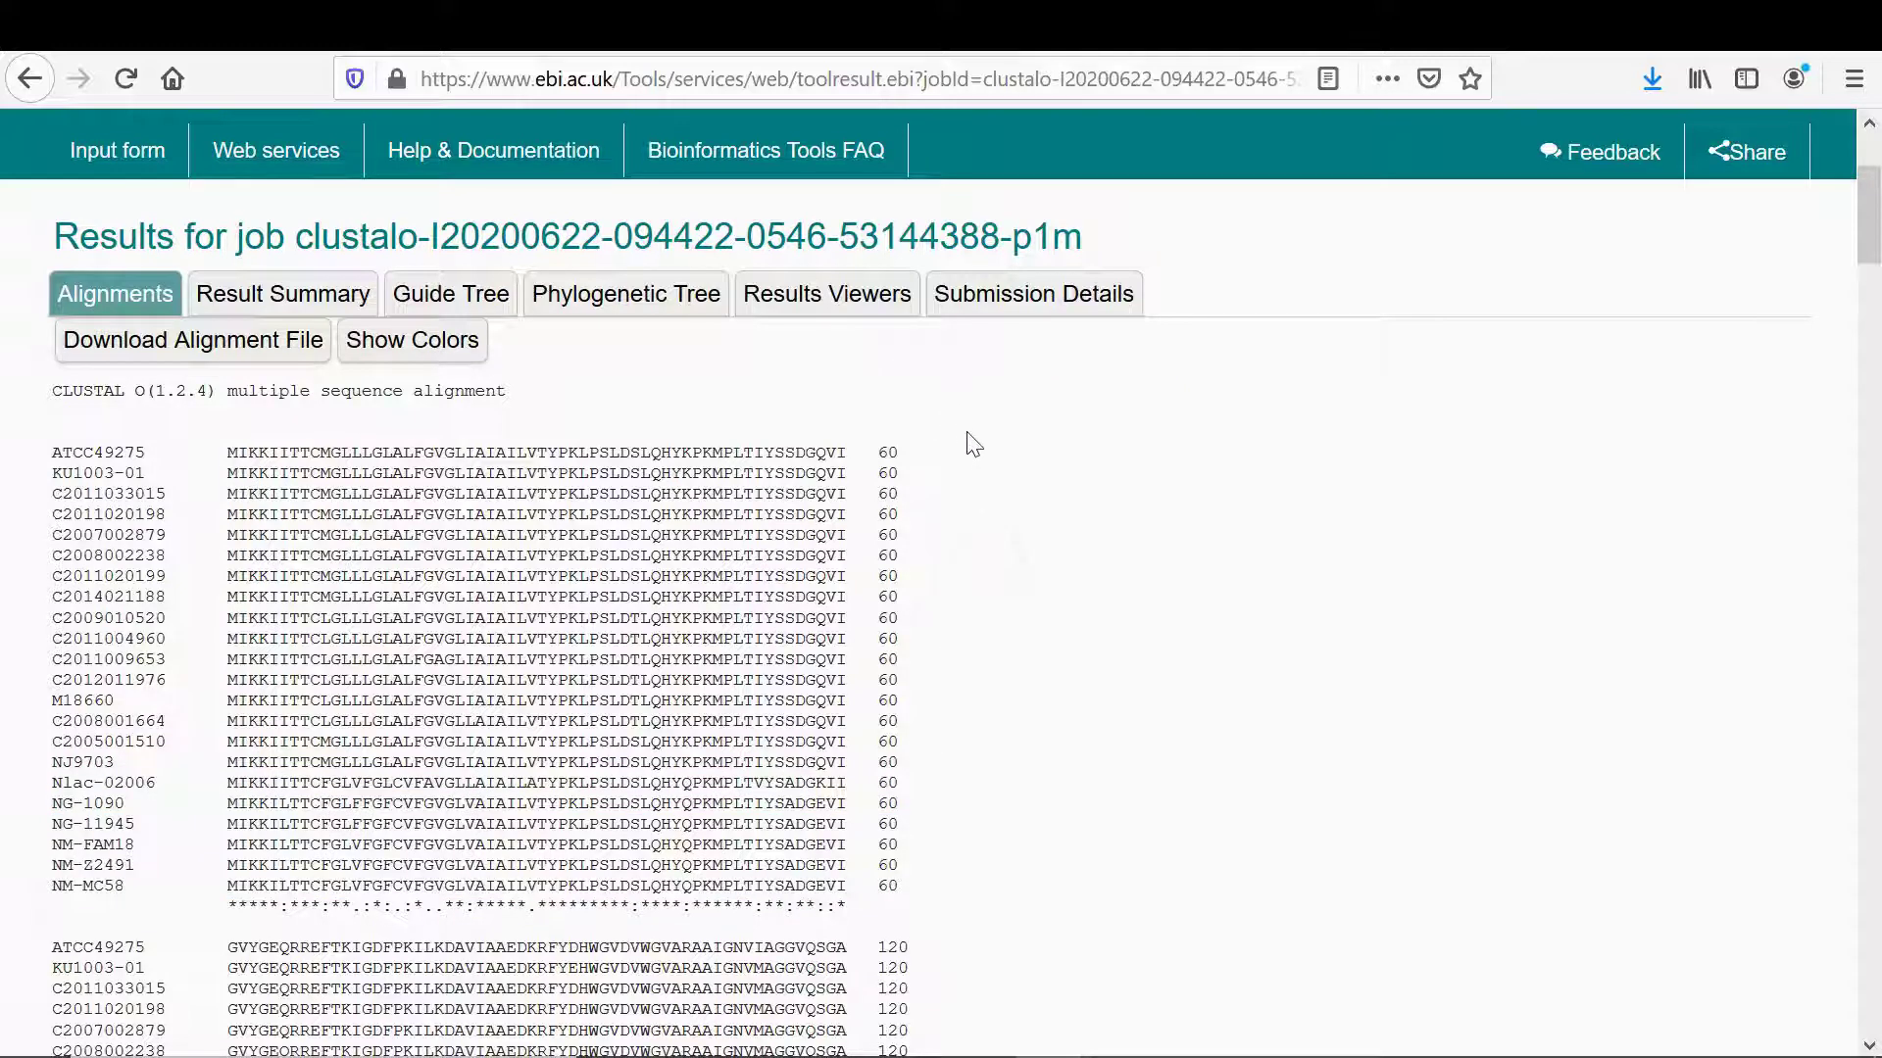
{"action": "scroll", "coordinate": [973, 444], "scroll_direction": "down", "scroll_amount": 1}
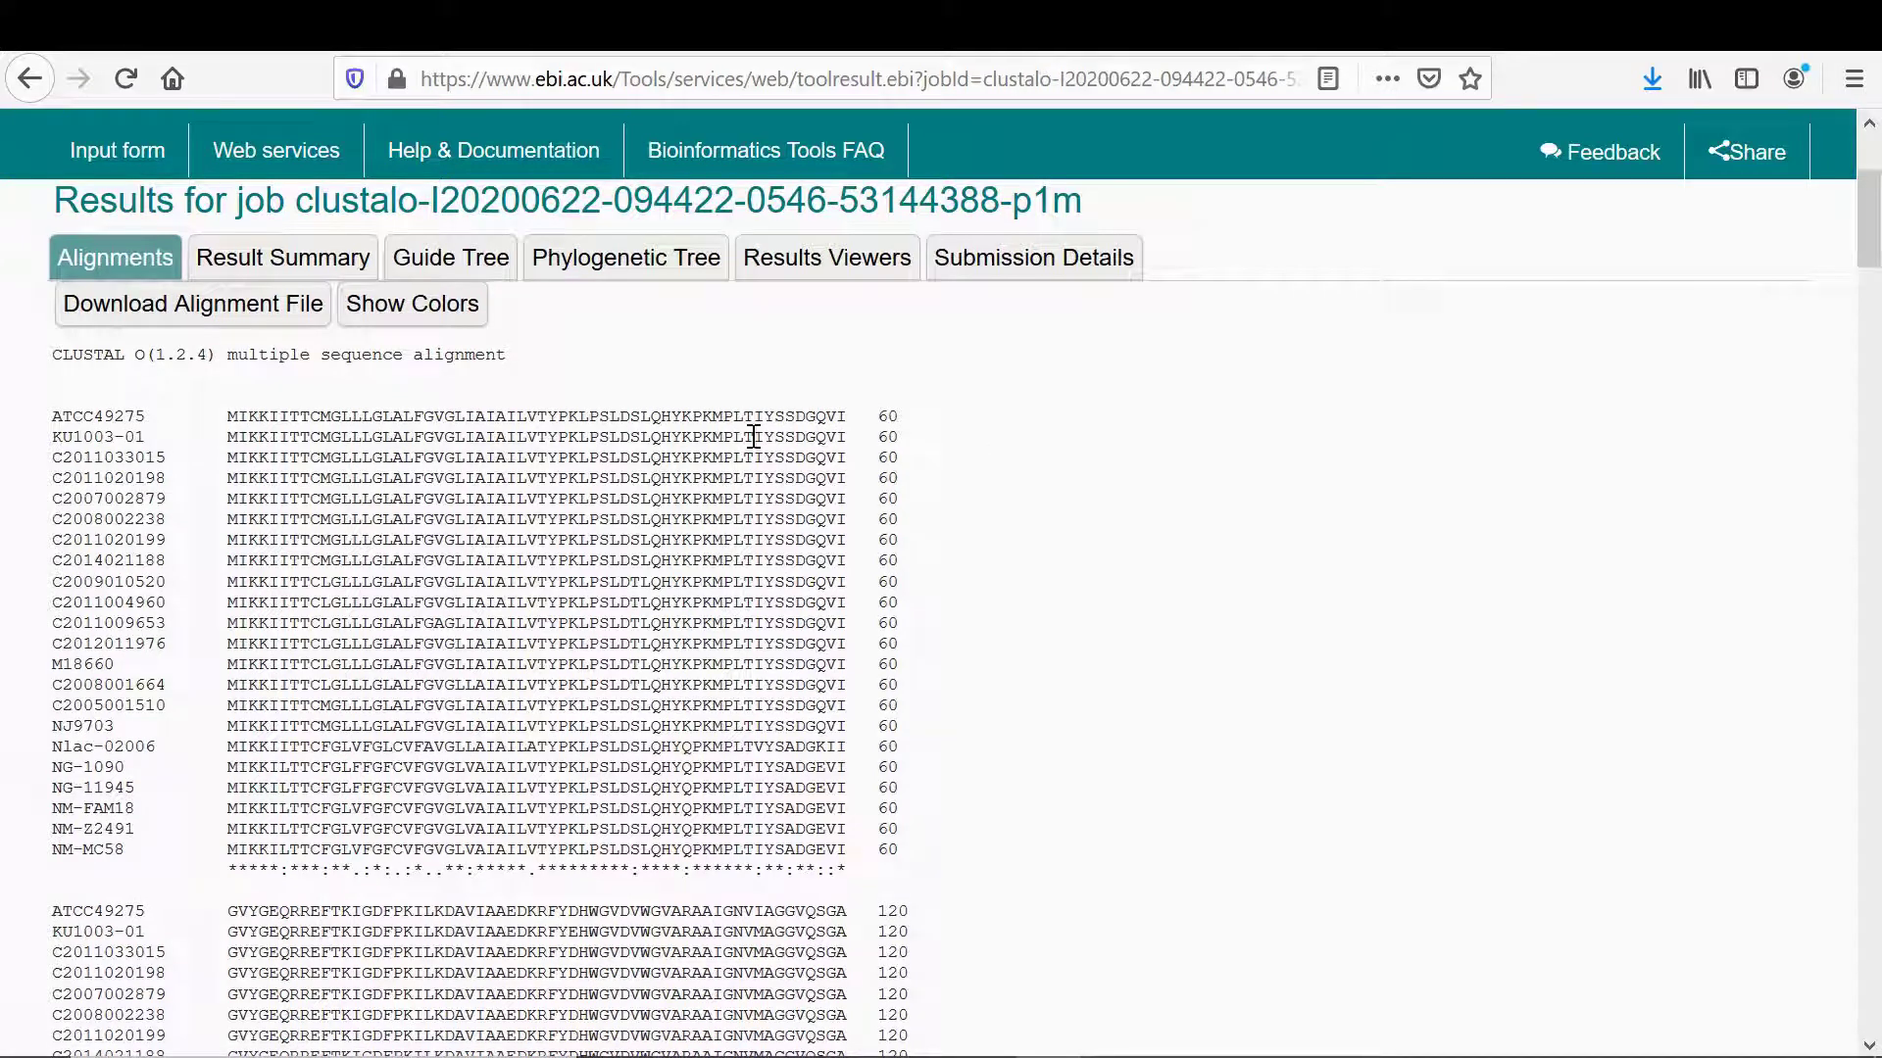
Step: Colour the alignment residues and highlight the Nlac-02006 through NM-MC58 rows
{"action": "left_click", "coordinate": [446, 309]}
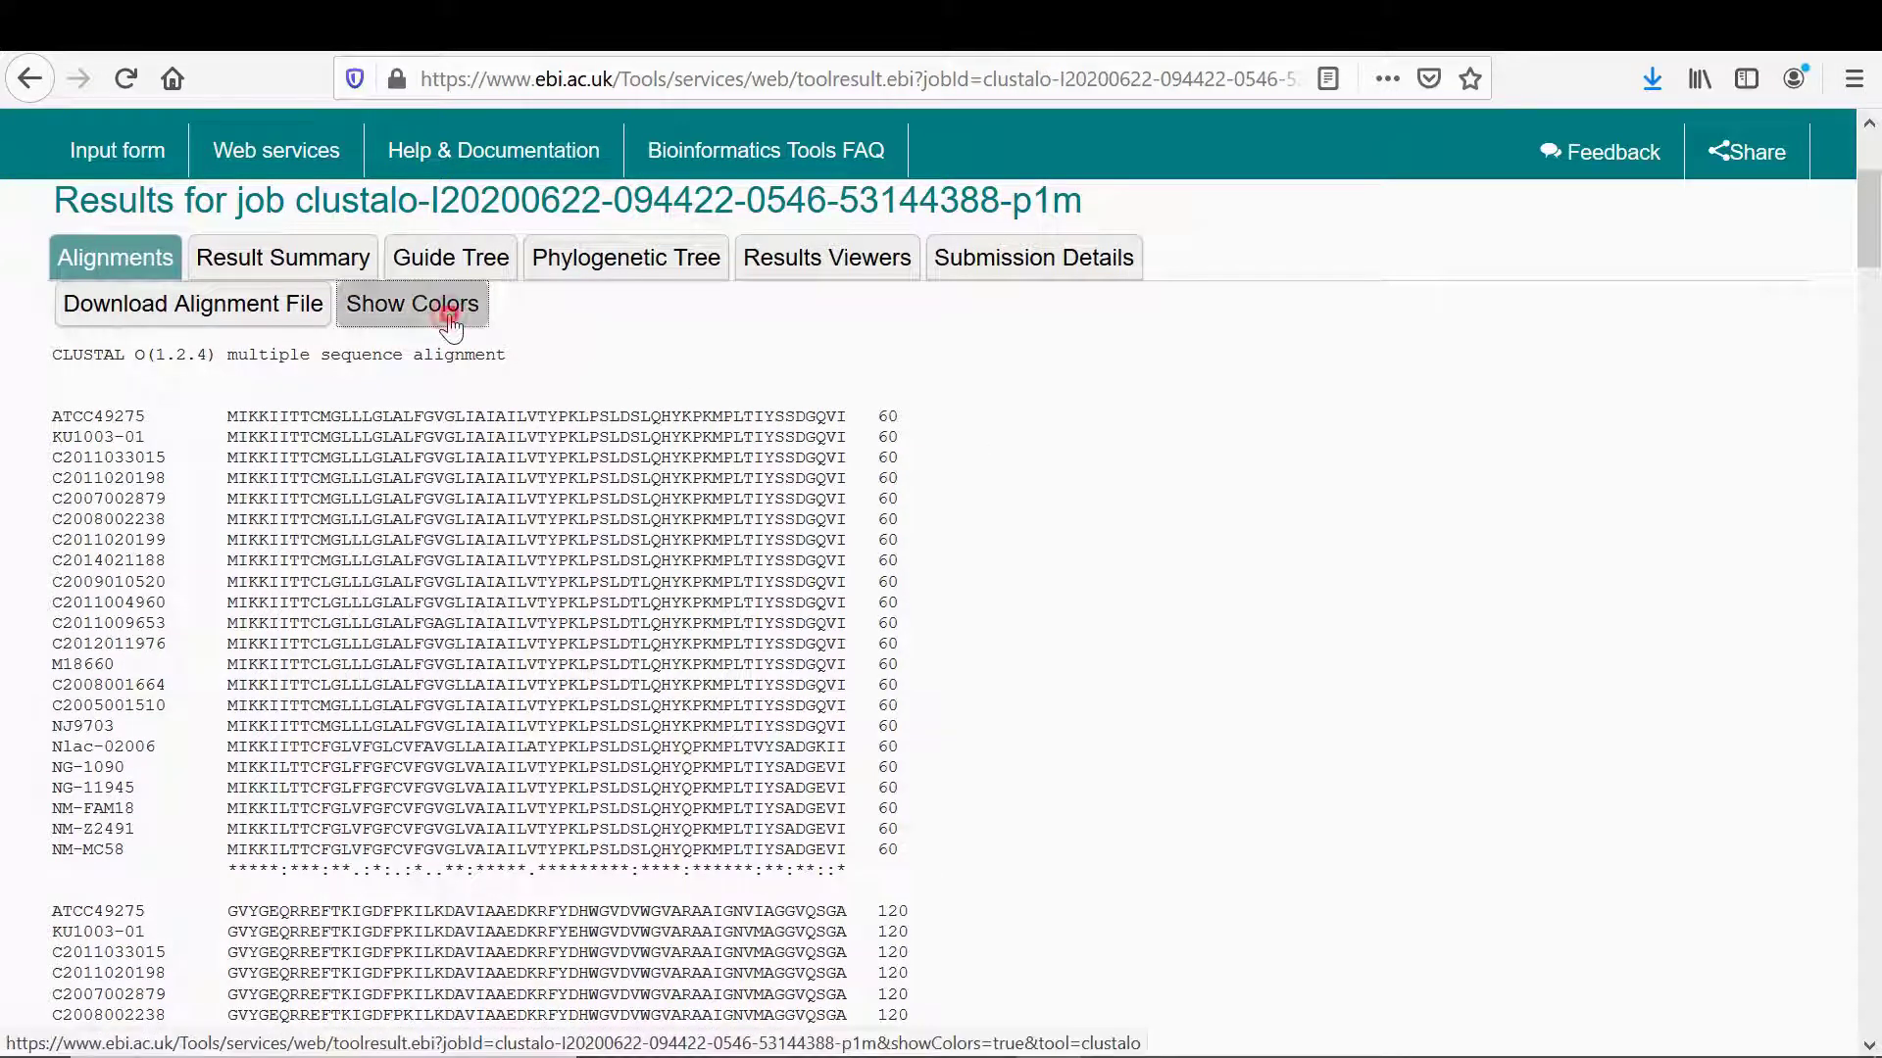
{"action": "scroll", "coordinate": [810, 681], "scroll_direction": "down", "scroll_amount": 5}
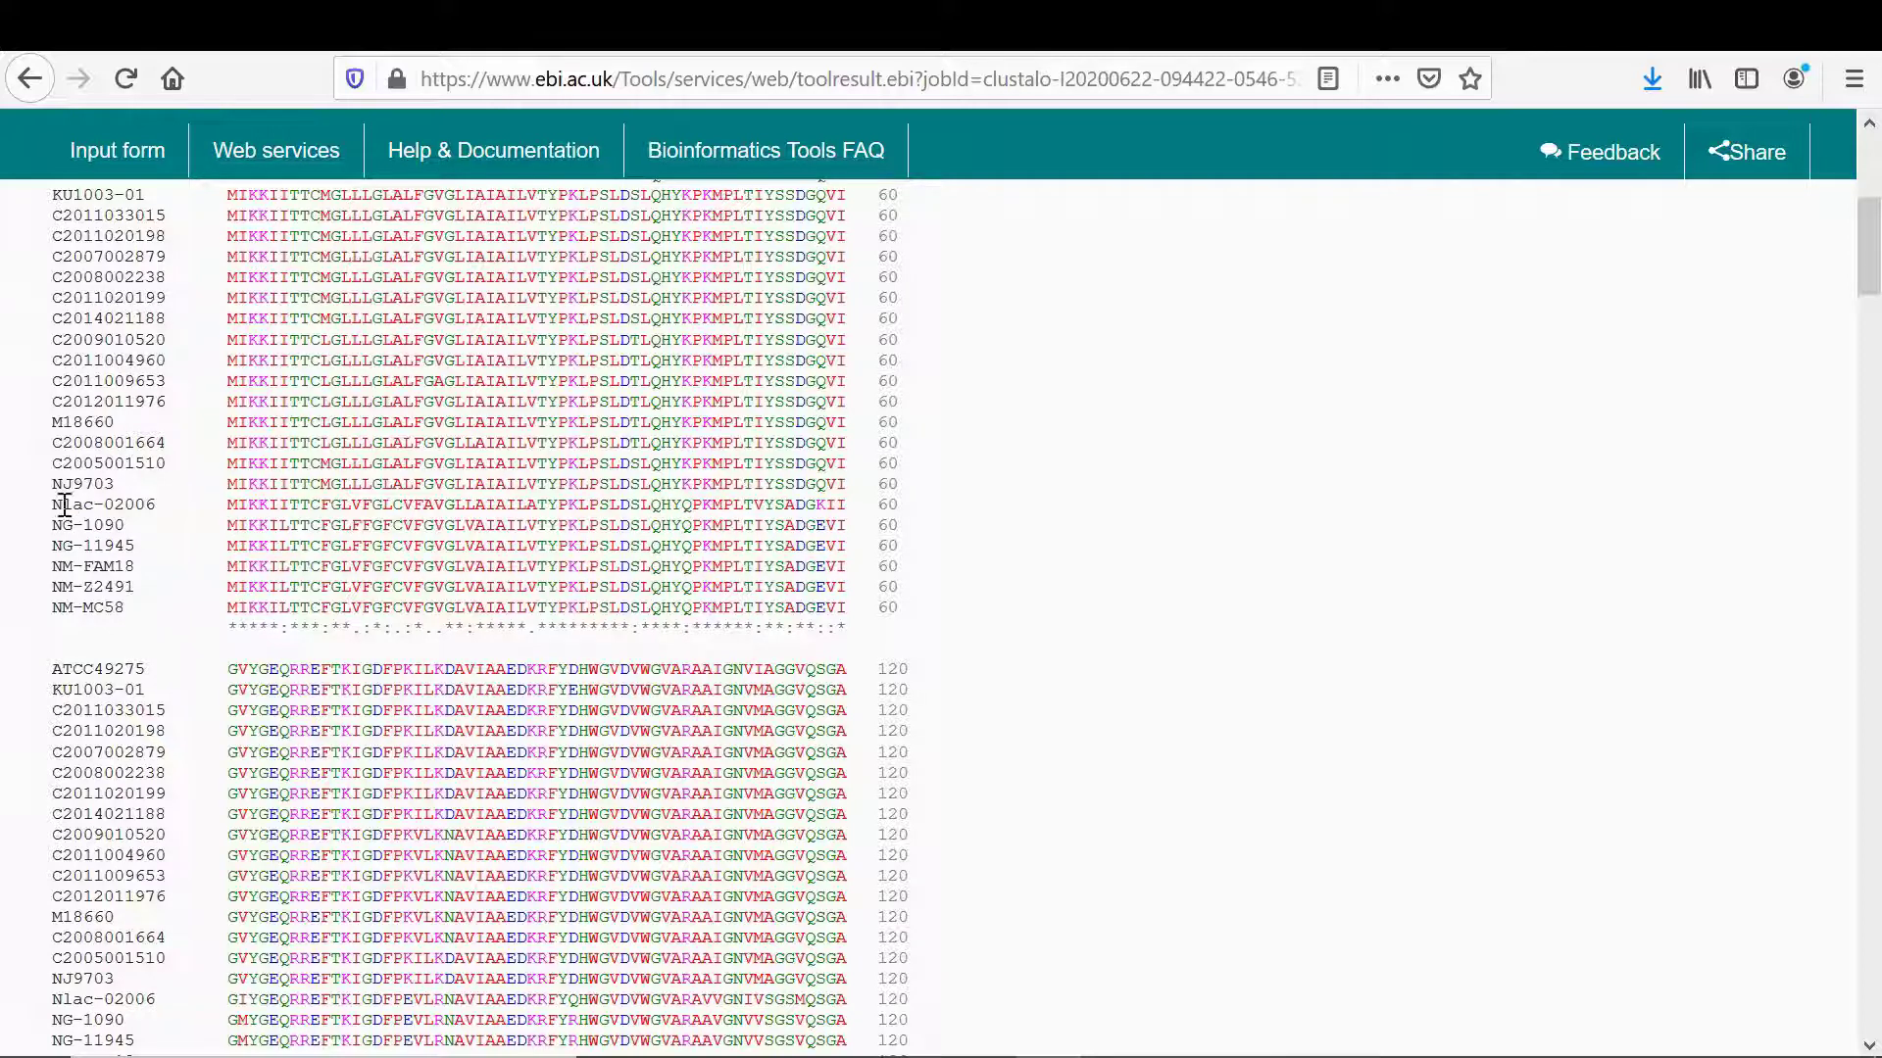
{"action": "left_click_drag", "start_coordinate": [56, 506], "coordinate": [910, 635]}
{"action": "left_click", "coordinate": [974, 596]}
Step: Mark the residues where Nlac-02006 differs, including DGKII, then open the Phylogenetic Tree
{"action": "left_click_drag", "start_coordinate": [650, 503], "coordinate": [692, 504]}
{"action": "scroll", "coordinate": [791, 554], "scroll_direction": "down", "scroll_amount": 2}
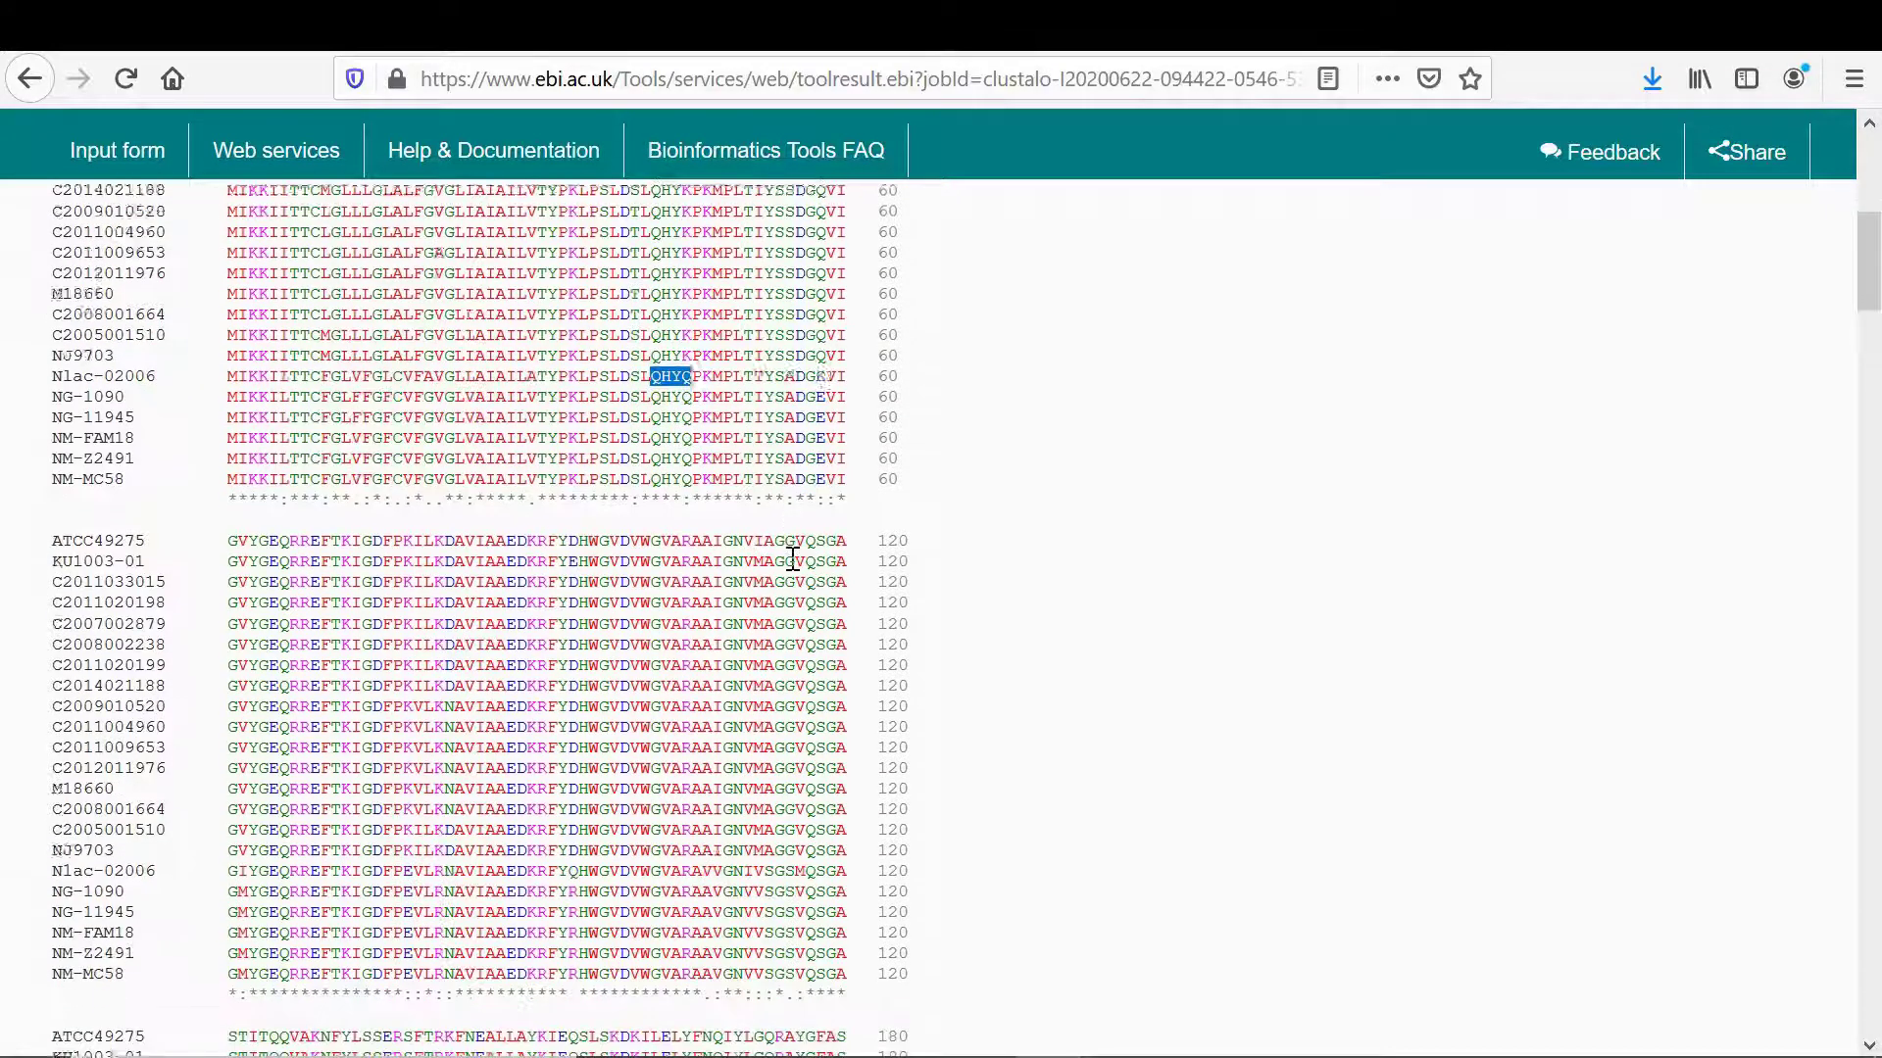
{"action": "scroll", "coordinate": [792, 559], "scroll_direction": "down", "scroll_amount": 1}
{"action": "left_click_drag", "start_coordinate": [795, 325], "coordinate": [847, 330]}
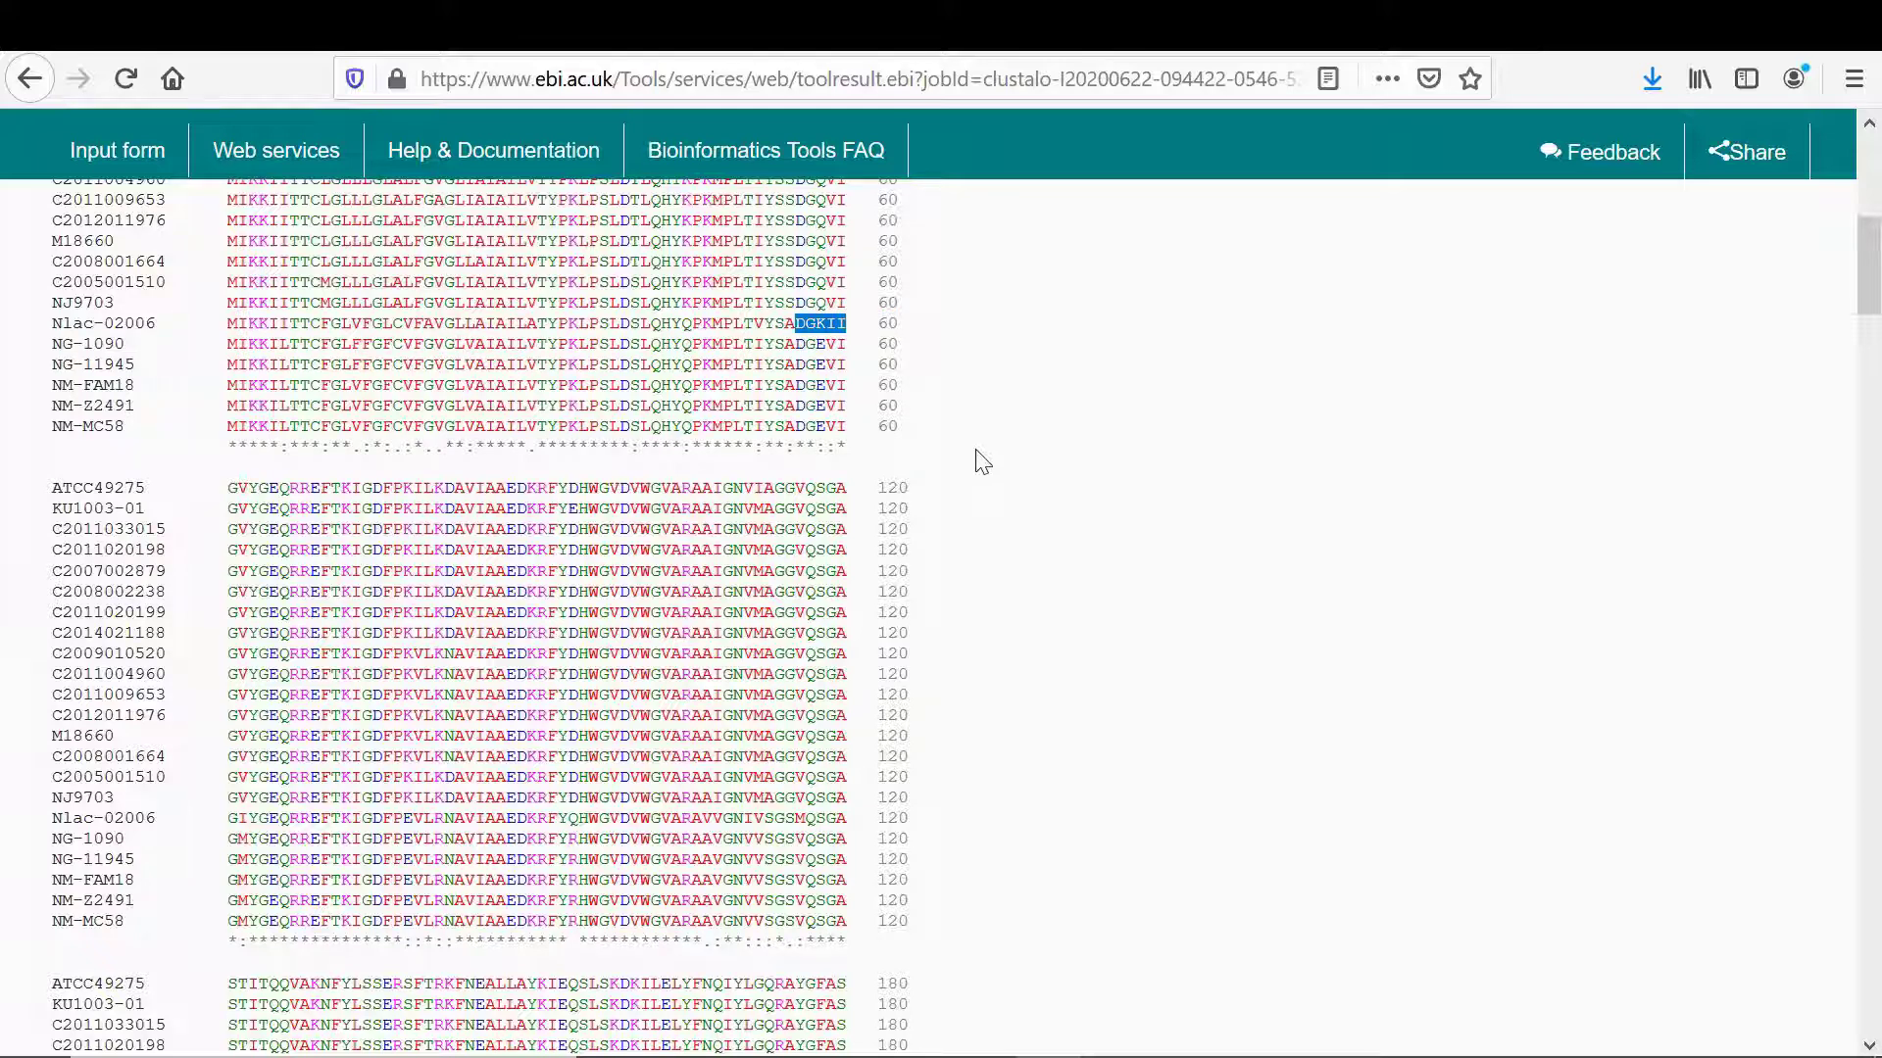
{"action": "left_click", "coordinate": [975, 454]}
{"action": "scroll", "coordinate": [980, 459], "scroll_direction": "down", "scroll_amount": 5}
{"action": "scroll", "coordinate": [980, 459], "scroll_direction": "up", "scroll_amount": 15}
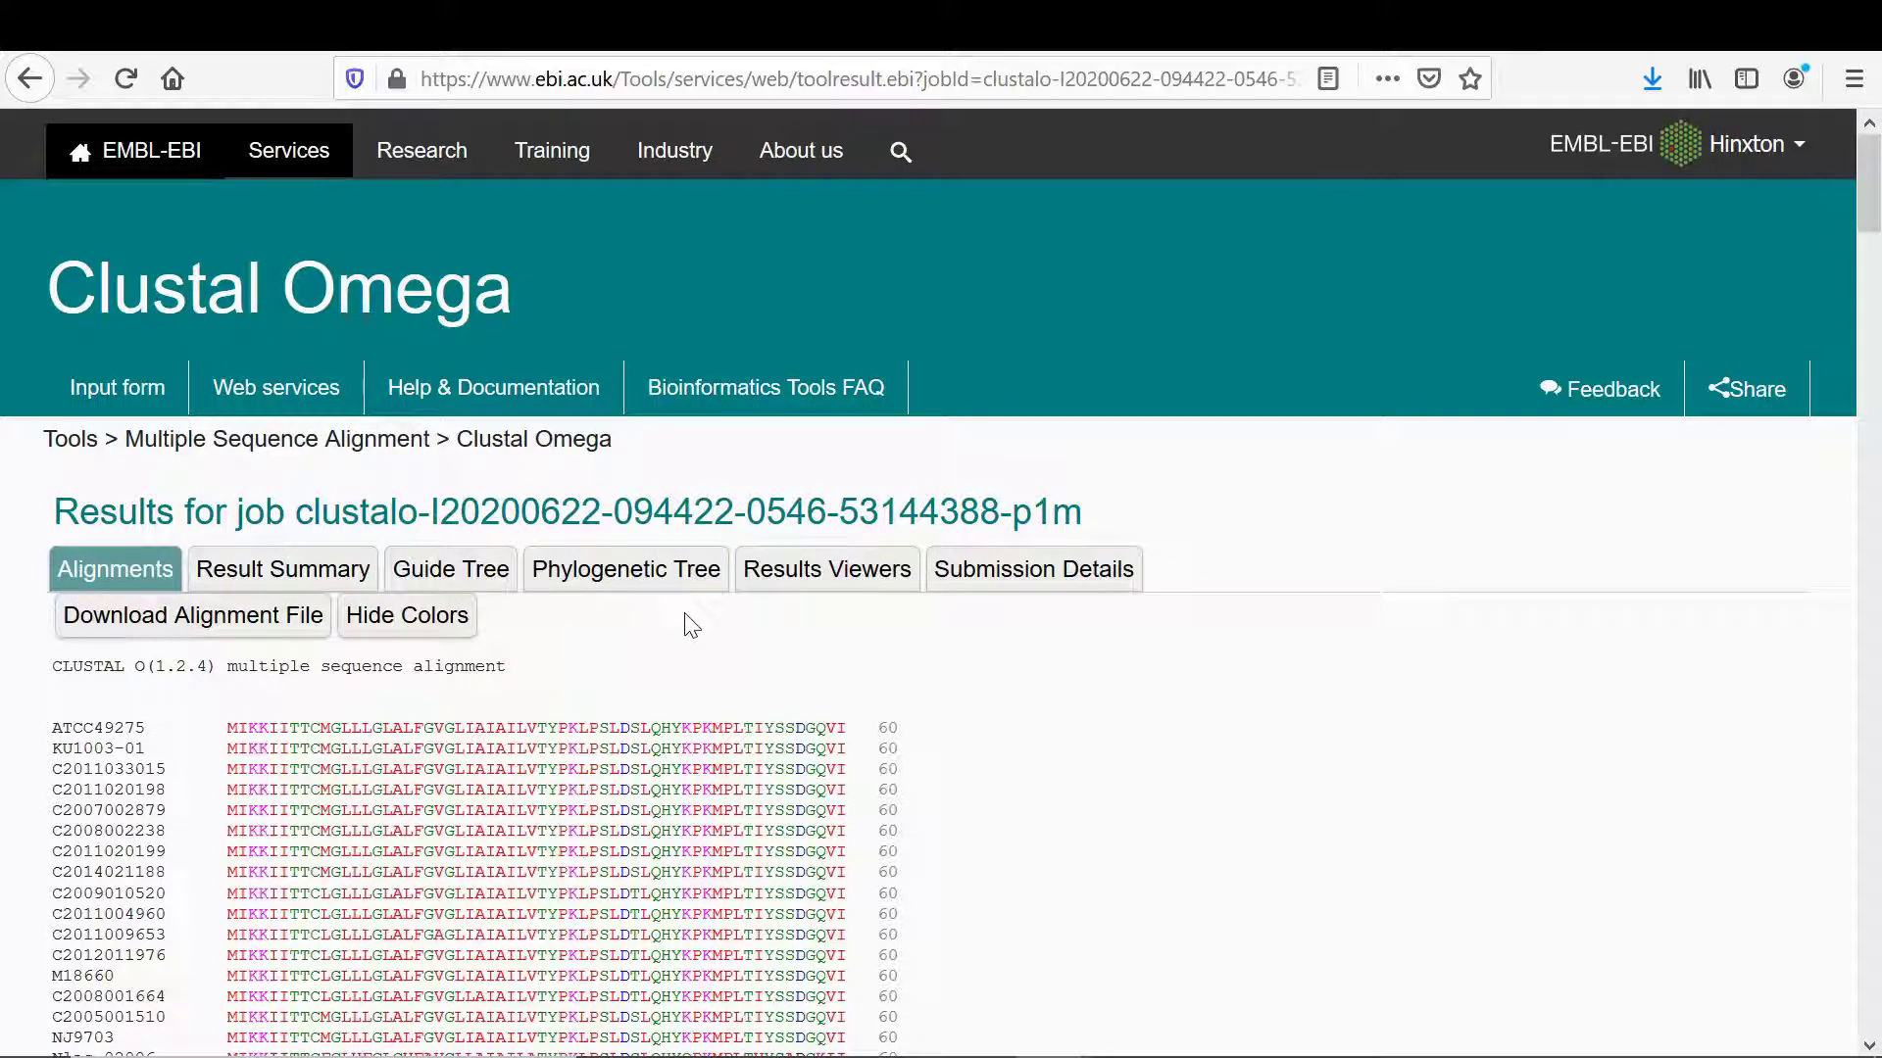
{"action": "left_click", "coordinate": [648, 586]}
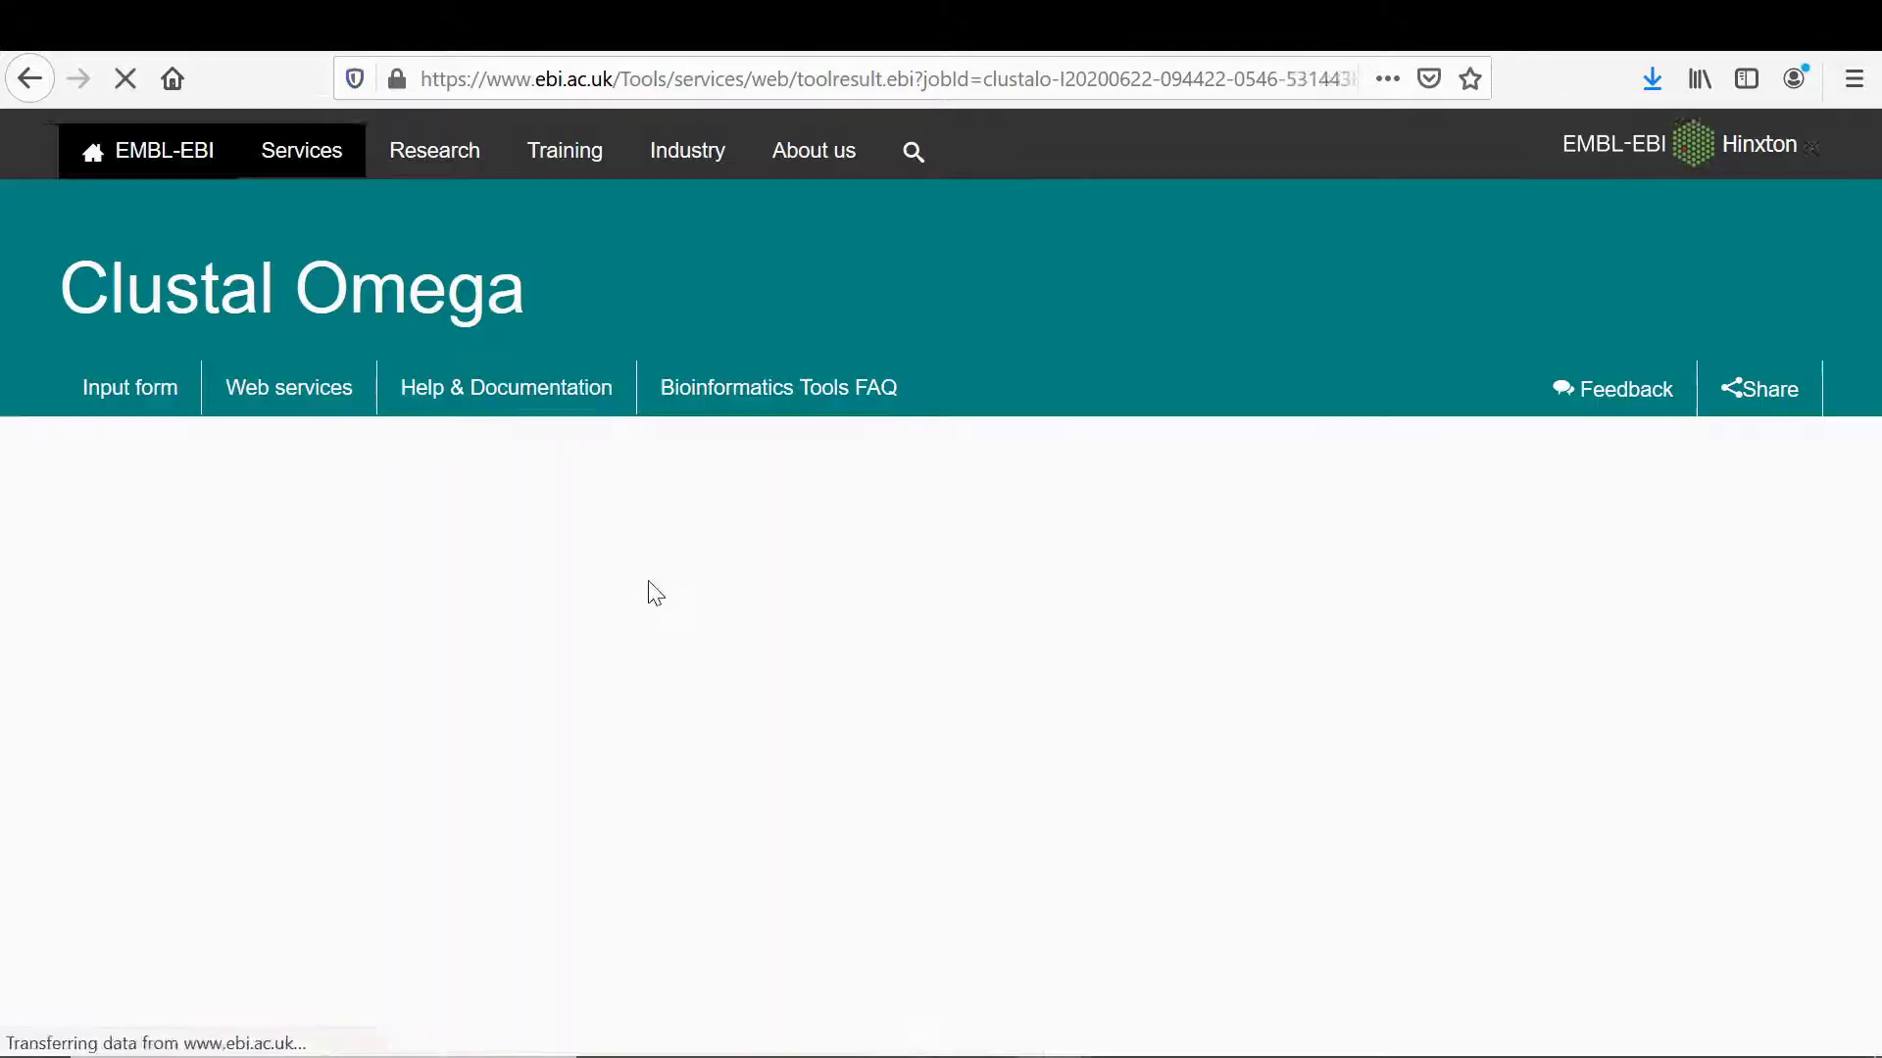
Step: Highlight the ATCC49275 clade labels down to NM-MC58 in the phylogenetic tree
{"action": "scroll", "coordinate": [980, 749], "scroll_direction": "down", "scroll_amount": 5}
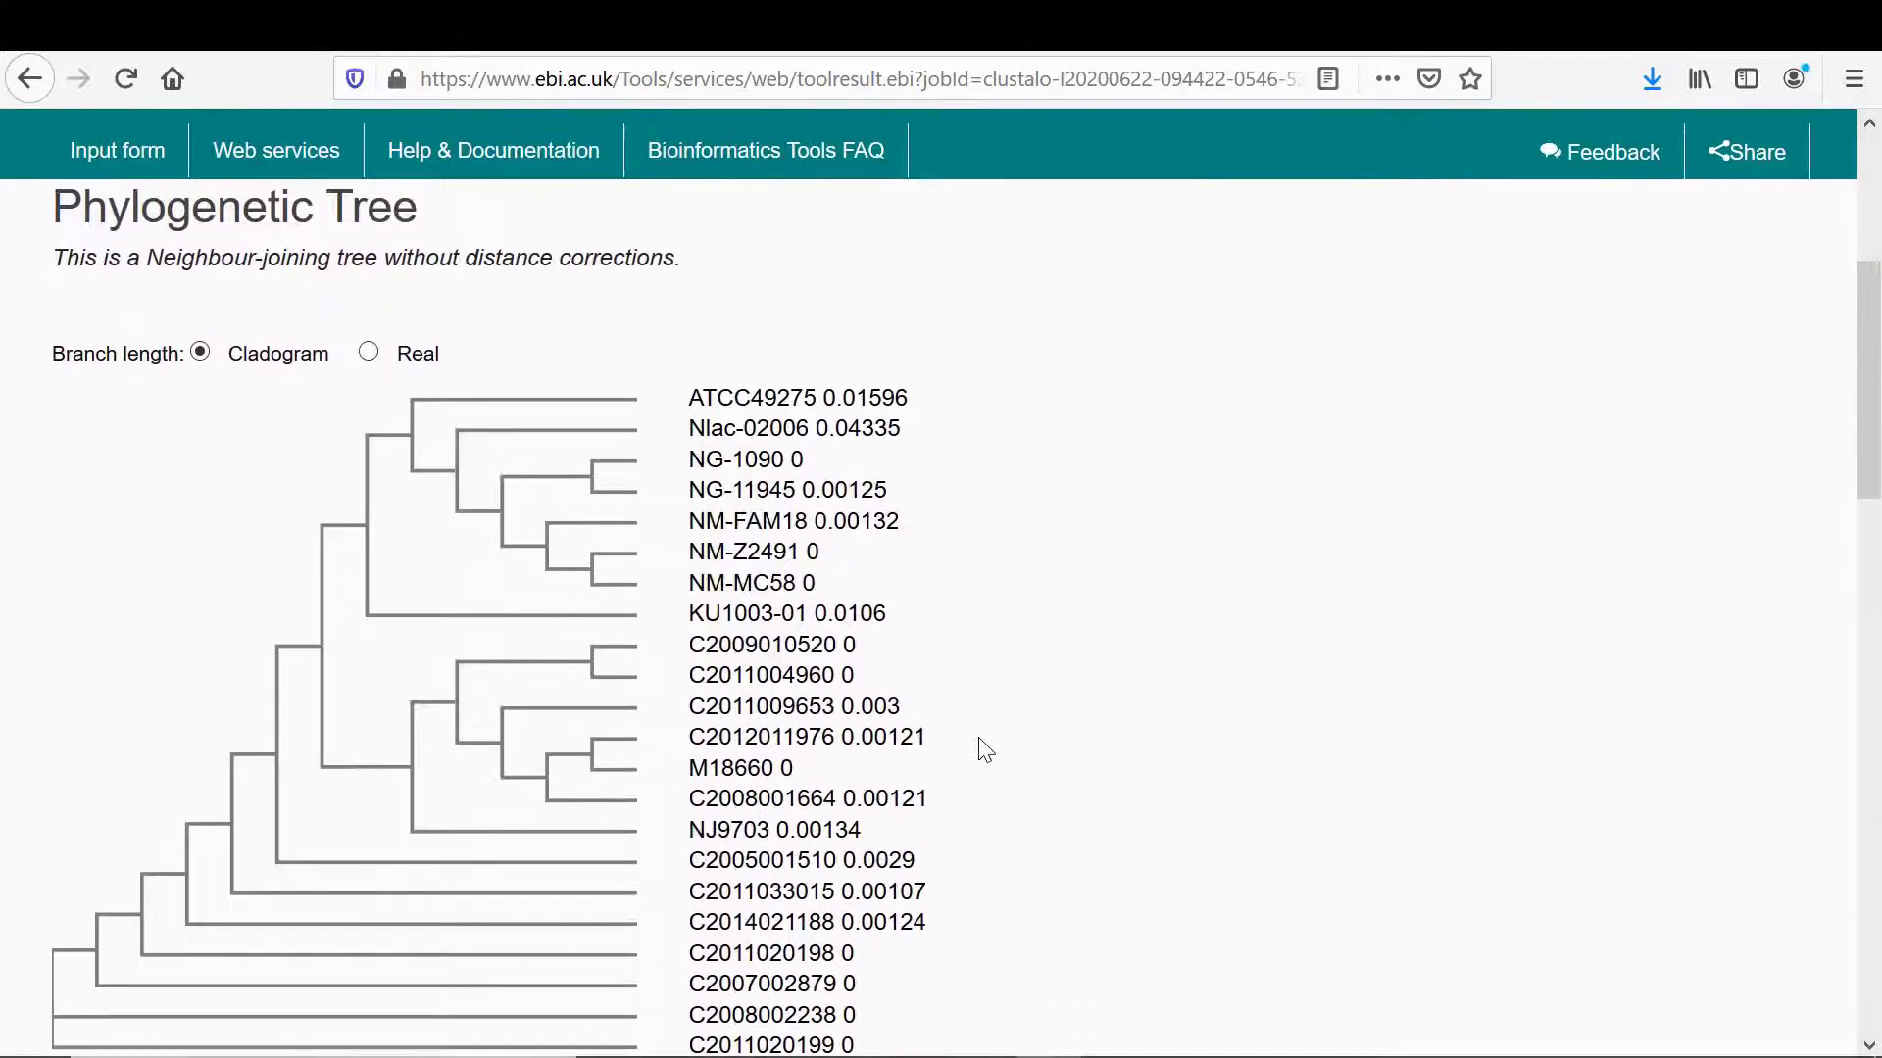
{"action": "scroll", "coordinate": [983, 749], "scroll_direction": "down", "scroll_amount": 1}
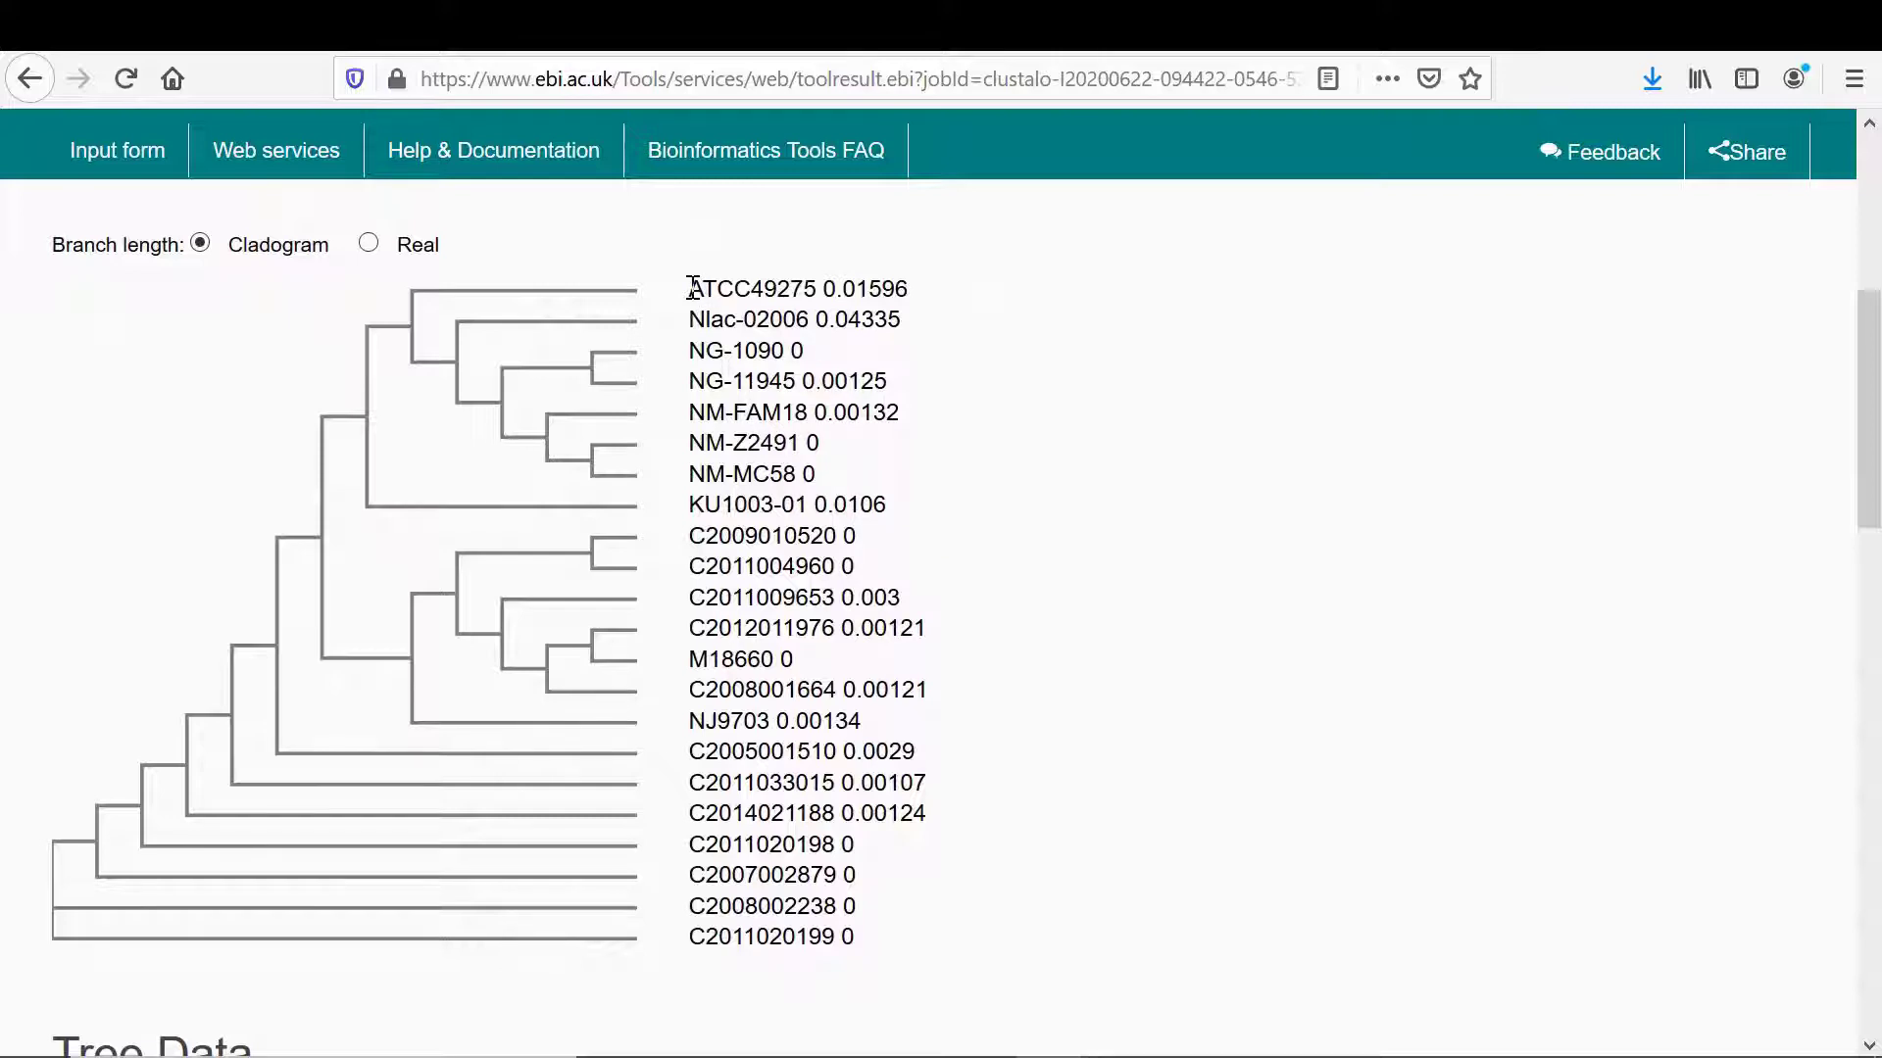
{"action": "left_click", "coordinate": [693, 288]}
{"action": "left_click", "coordinate": [813, 477], "text": "shift"}
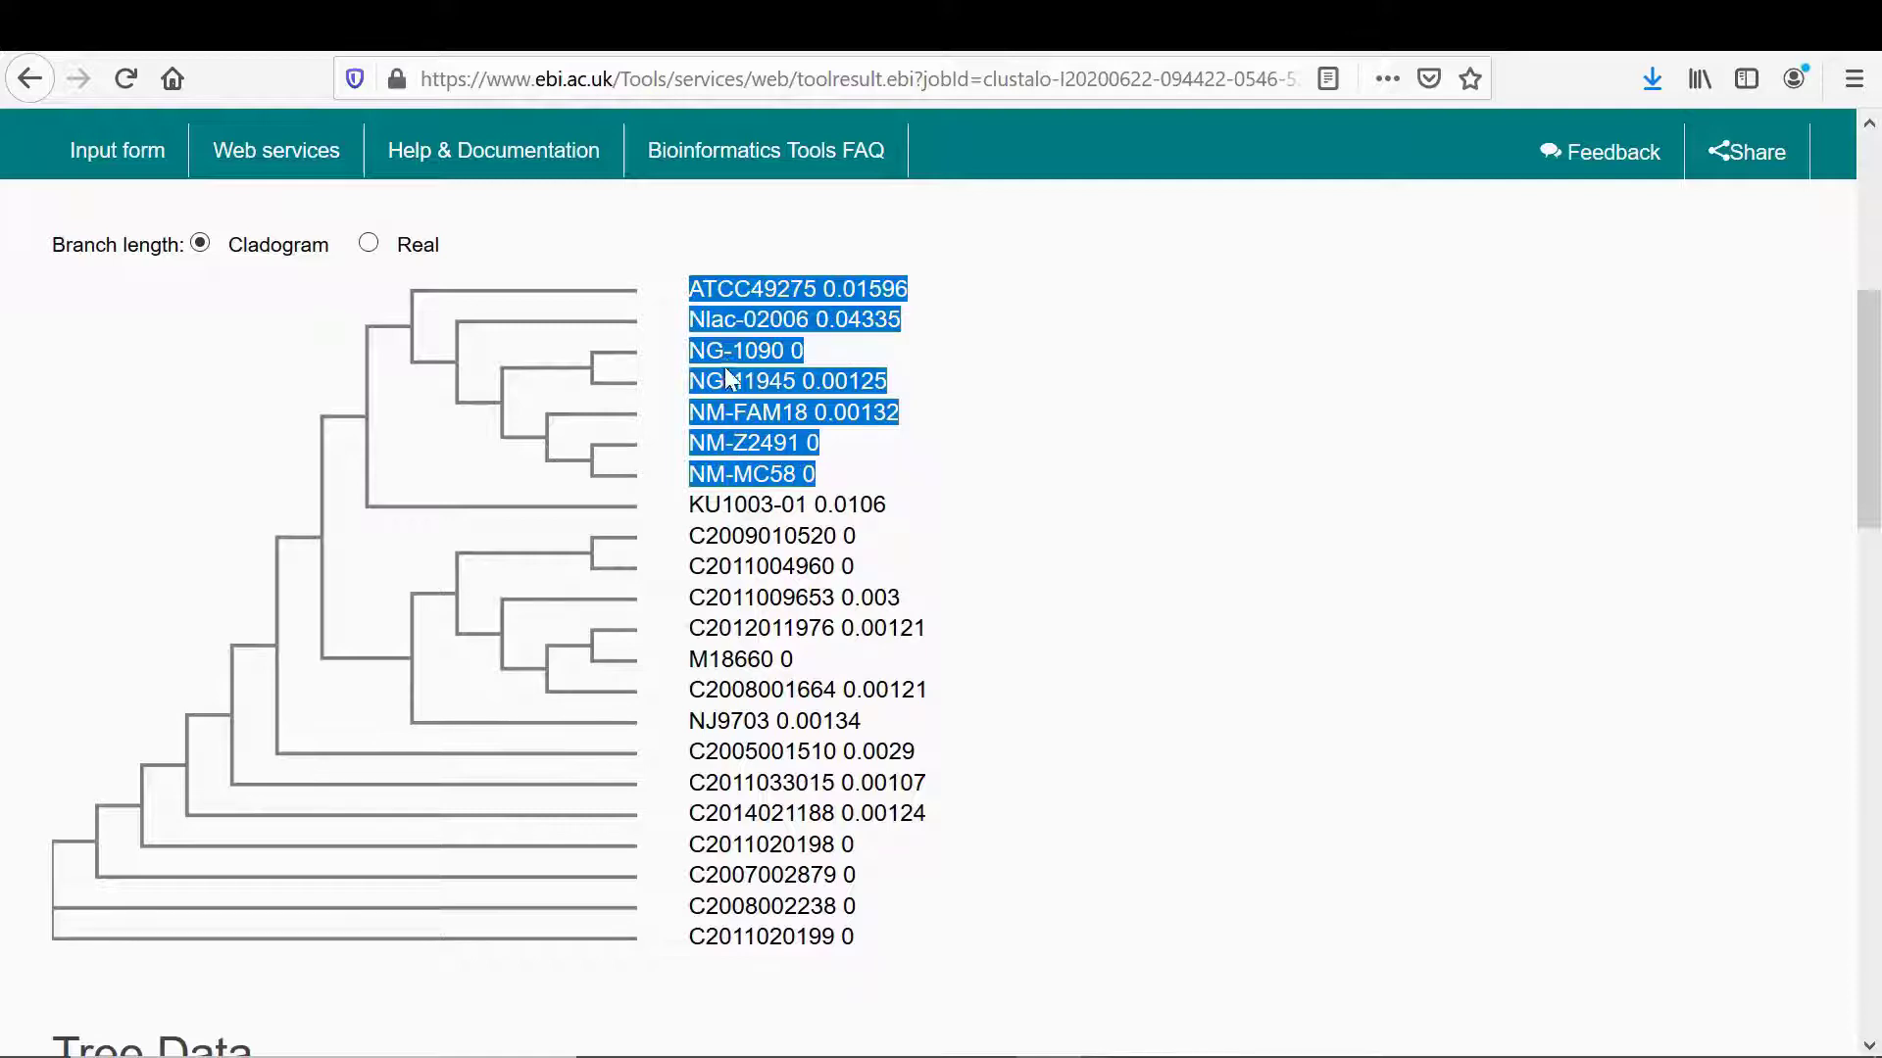
{"action": "left_click", "coordinate": [693, 288]}
{"action": "left_click_drag", "start_coordinate": [710, 288], "coordinate": [819, 288]}
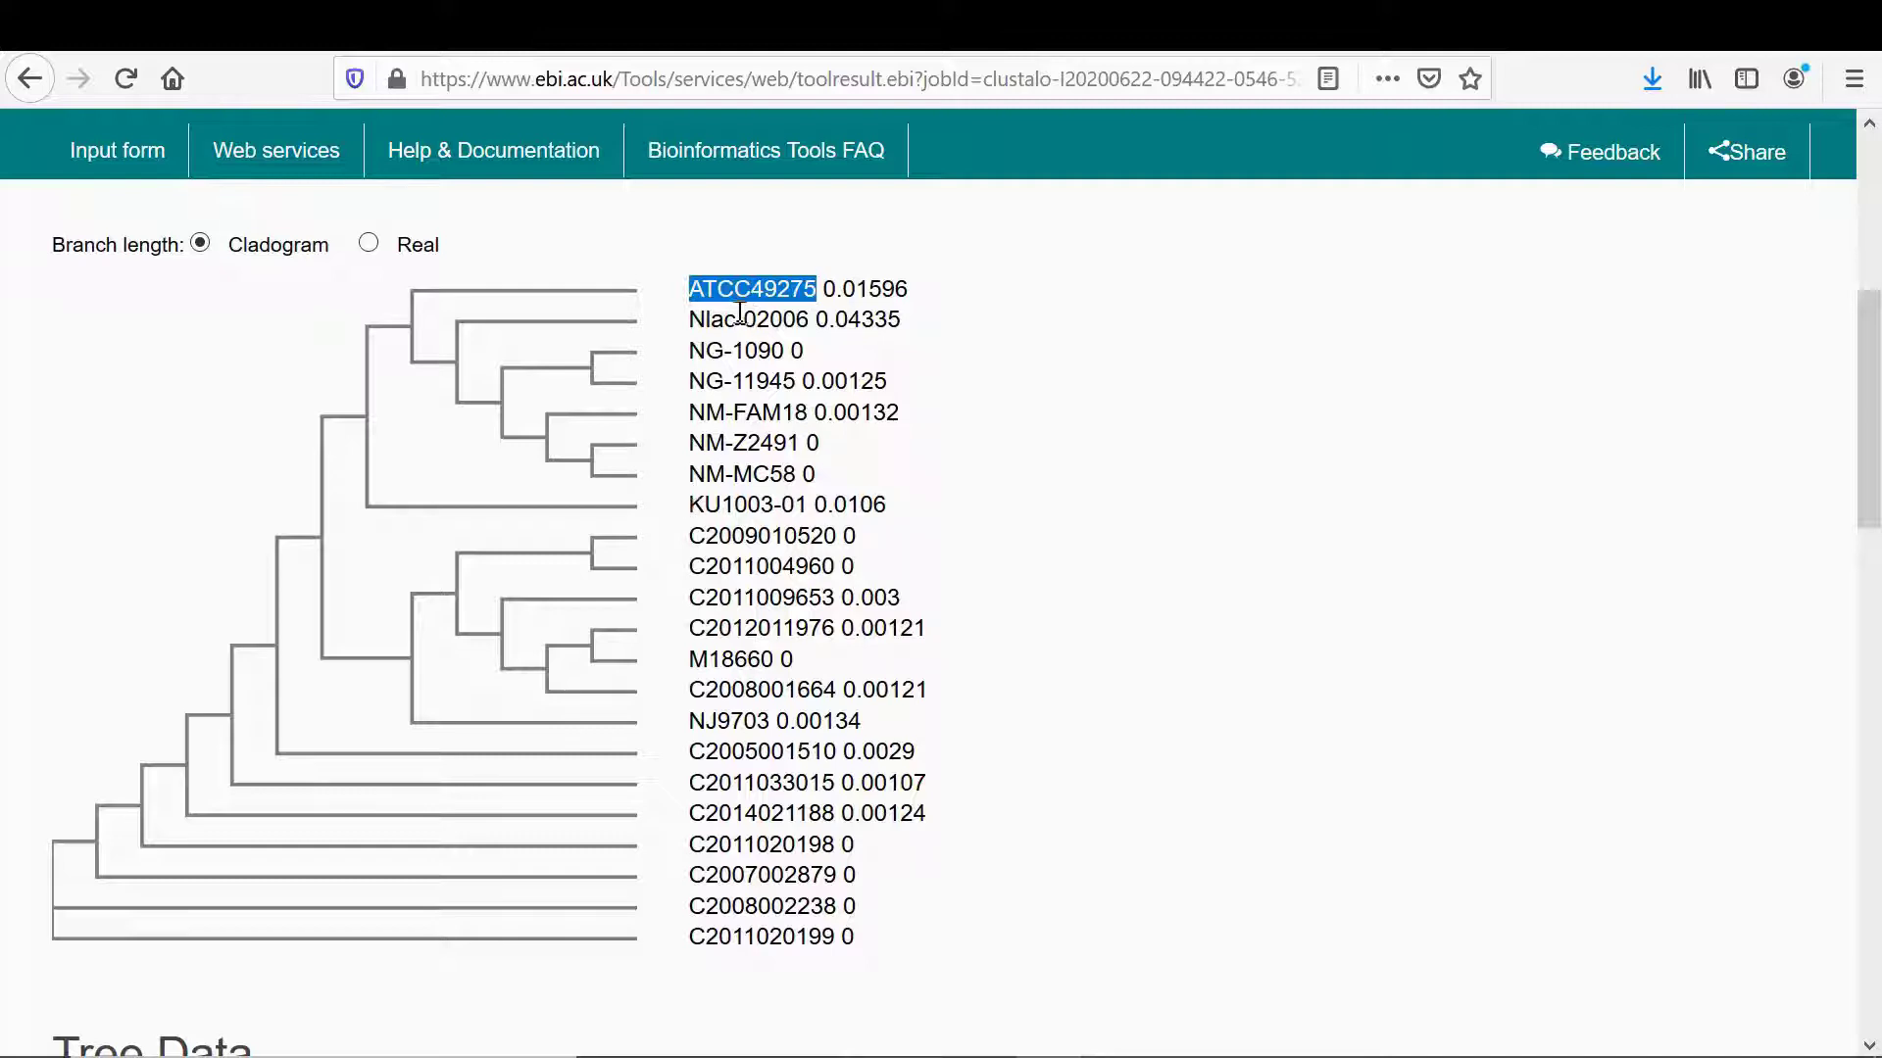
{"action": "left_click_drag", "start_coordinate": [693, 504], "coordinate": [808, 503]}
{"action": "scroll", "coordinate": [1049, 567], "scroll_direction": "down", "scroll_amount": 2}
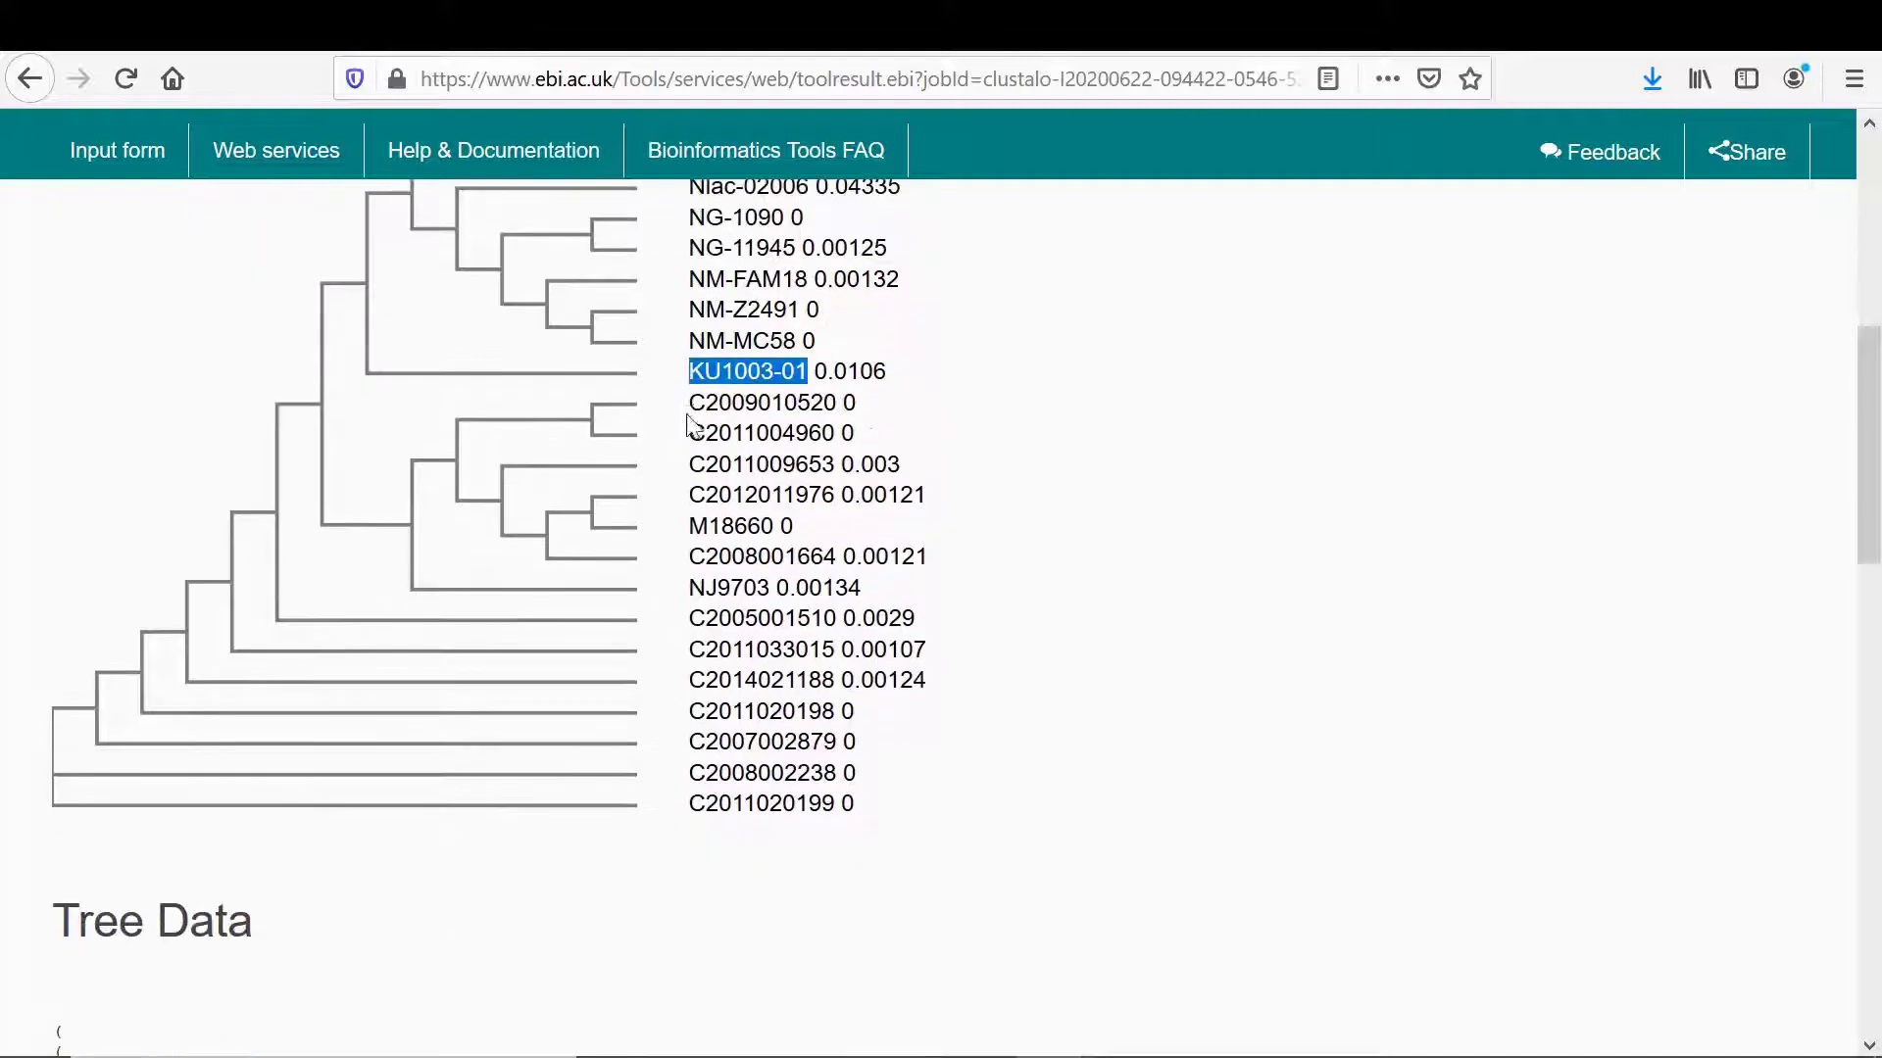
{"action": "left_click_drag", "start_coordinate": [689, 399], "coordinate": [859, 589]}
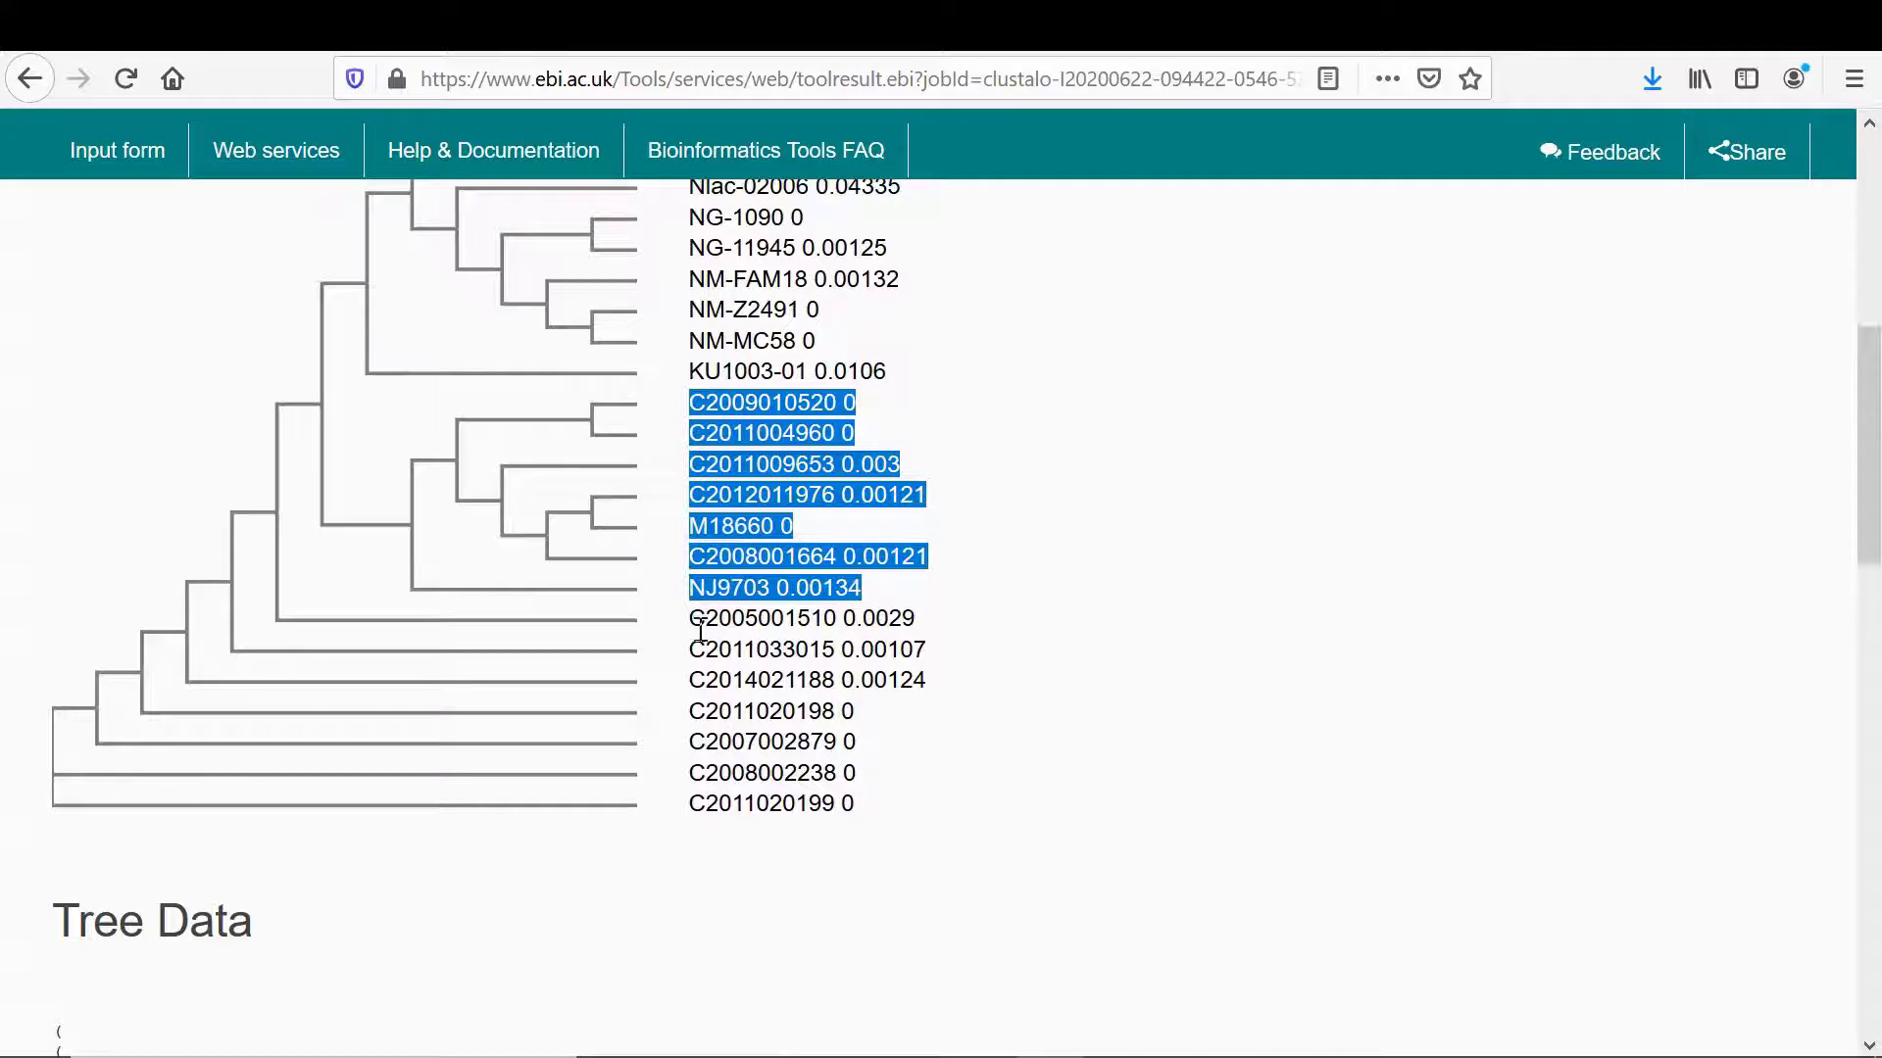
{"action": "mouse_move", "coordinate": [692, 621]}
{"action": "left_mouse_down"}
{"action": "mouse_move", "coordinate": [735, 671]}
{"action": "mouse_move", "coordinate": [832, 718]}
{"action": "mouse_move", "coordinate": [856, 809]}
{"action": "left_mouse_up"}
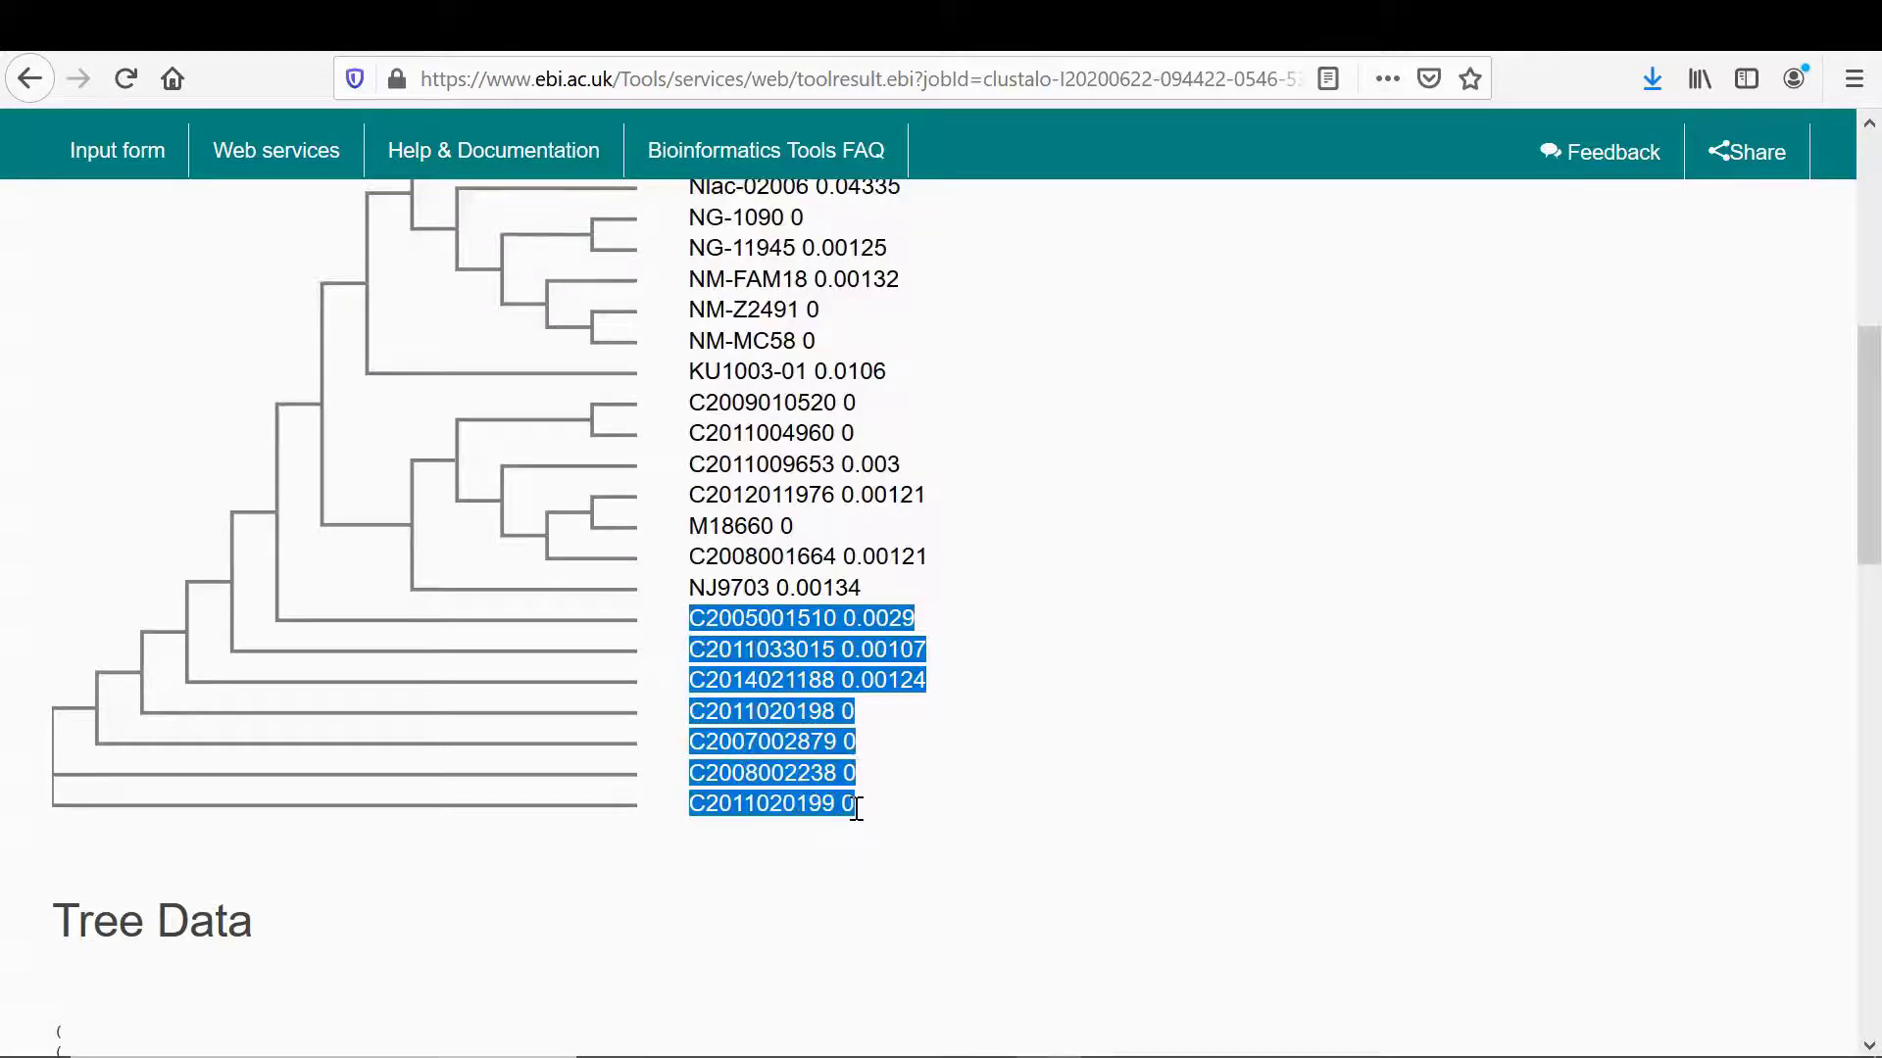
{"action": "left_click", "coordinate": [804, 771]}
{"action": "scroll", "coordinate": [1050, 626], "scroll_direction": "up", "scroll_amount": 3}
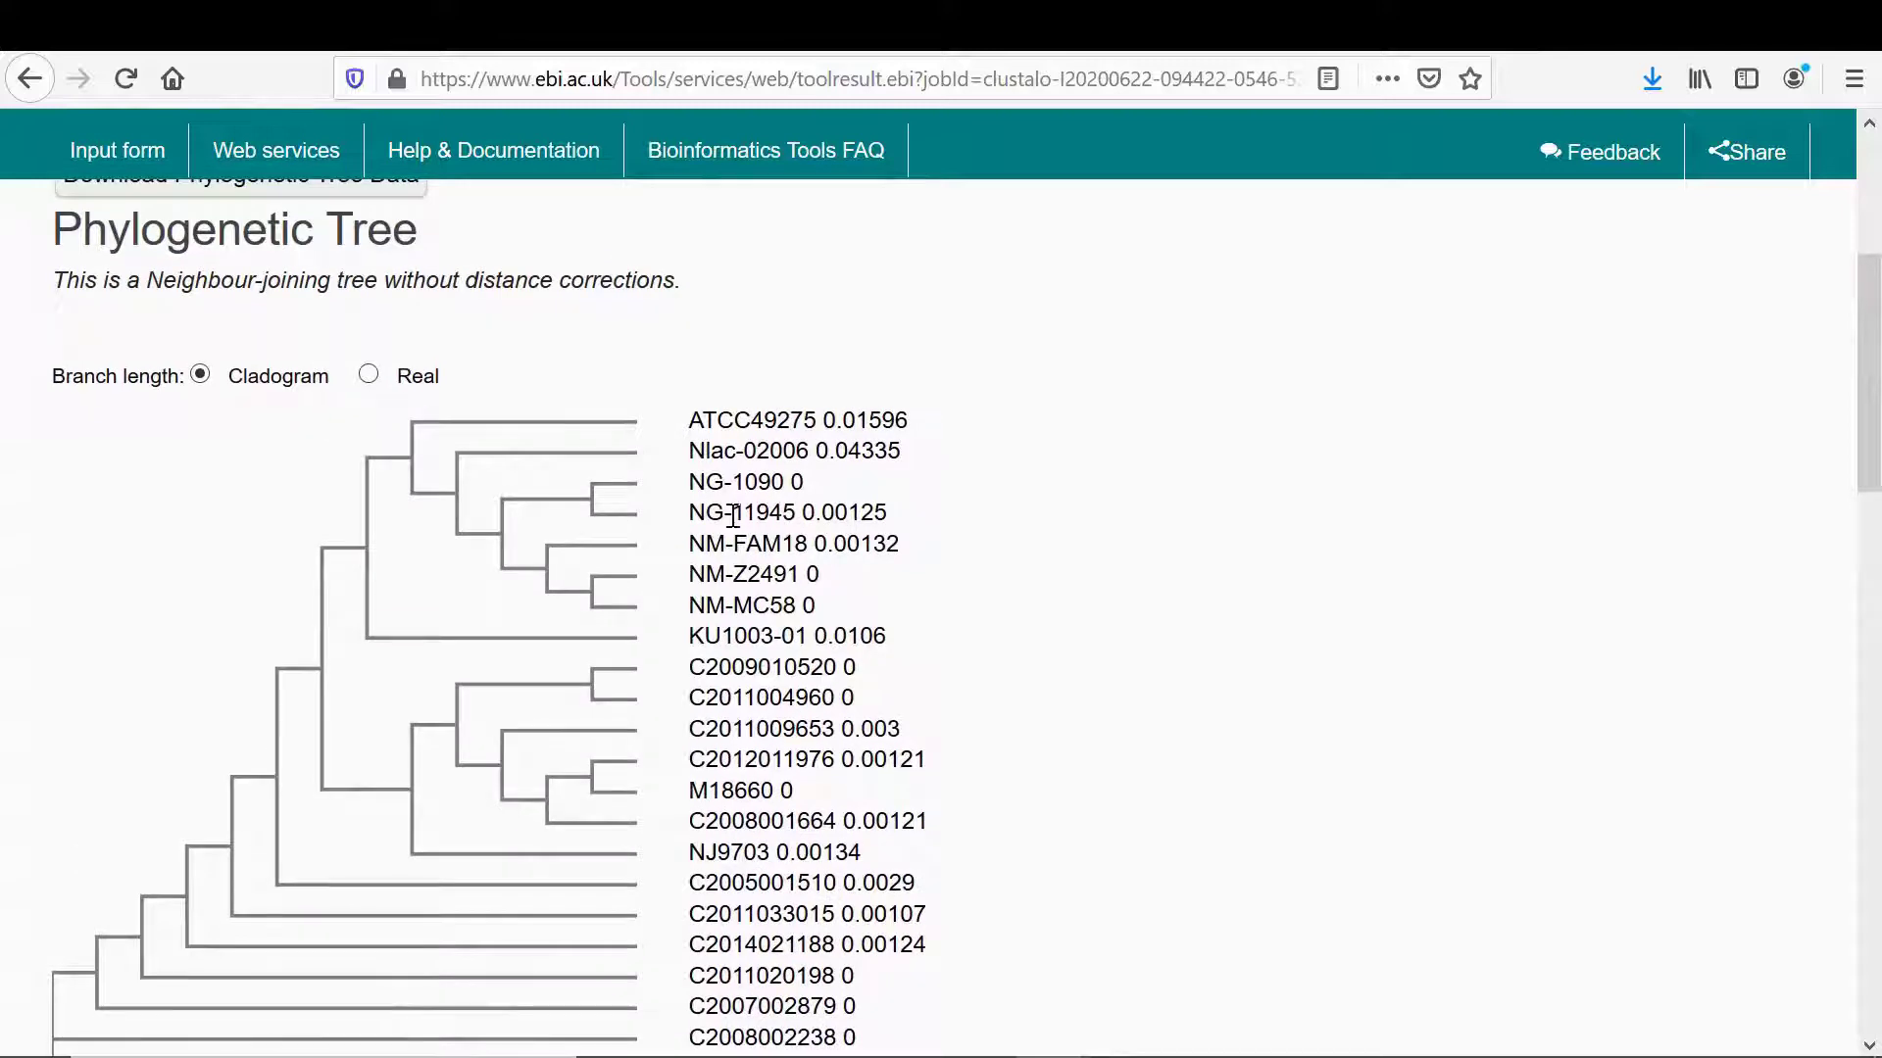
{"action": "scroll", "coordinate": [733, 517], "scroll_direction": "up", "scroll_amount": 2}
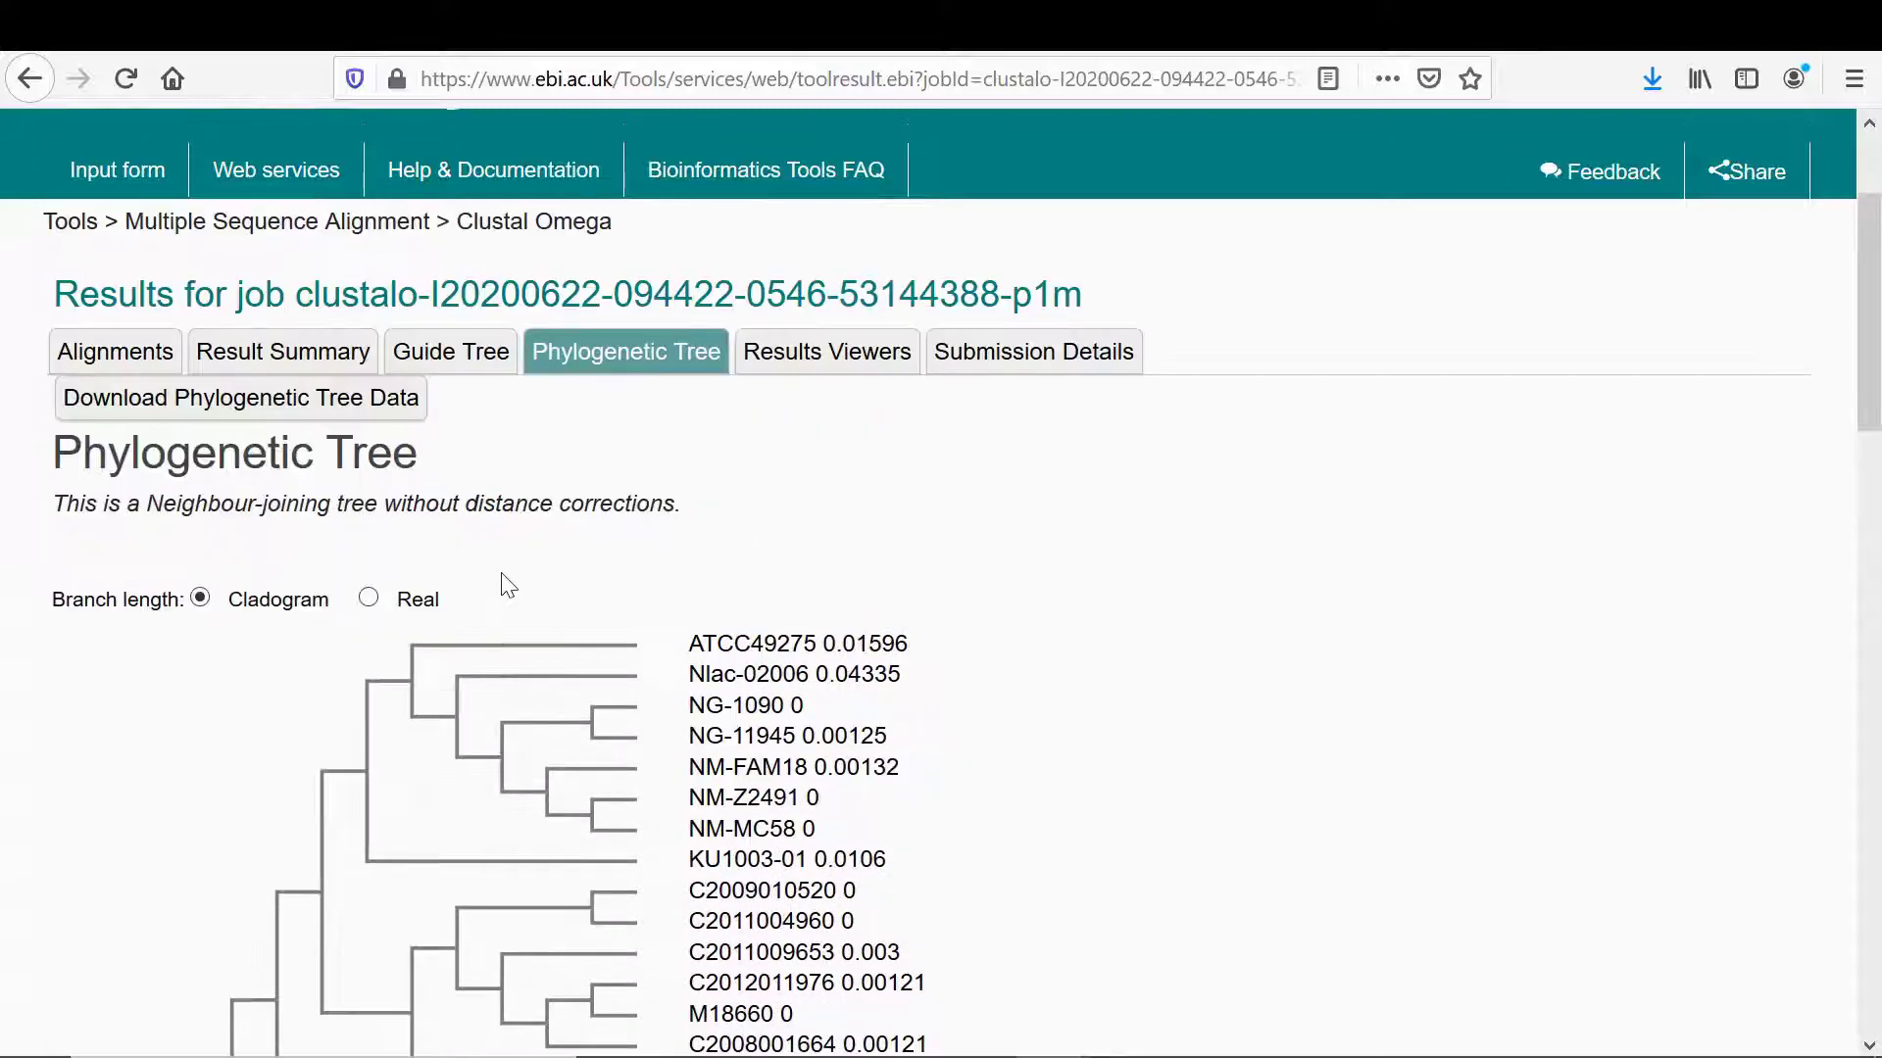
{"action": "left_click", "coordinate": [131, 374]}
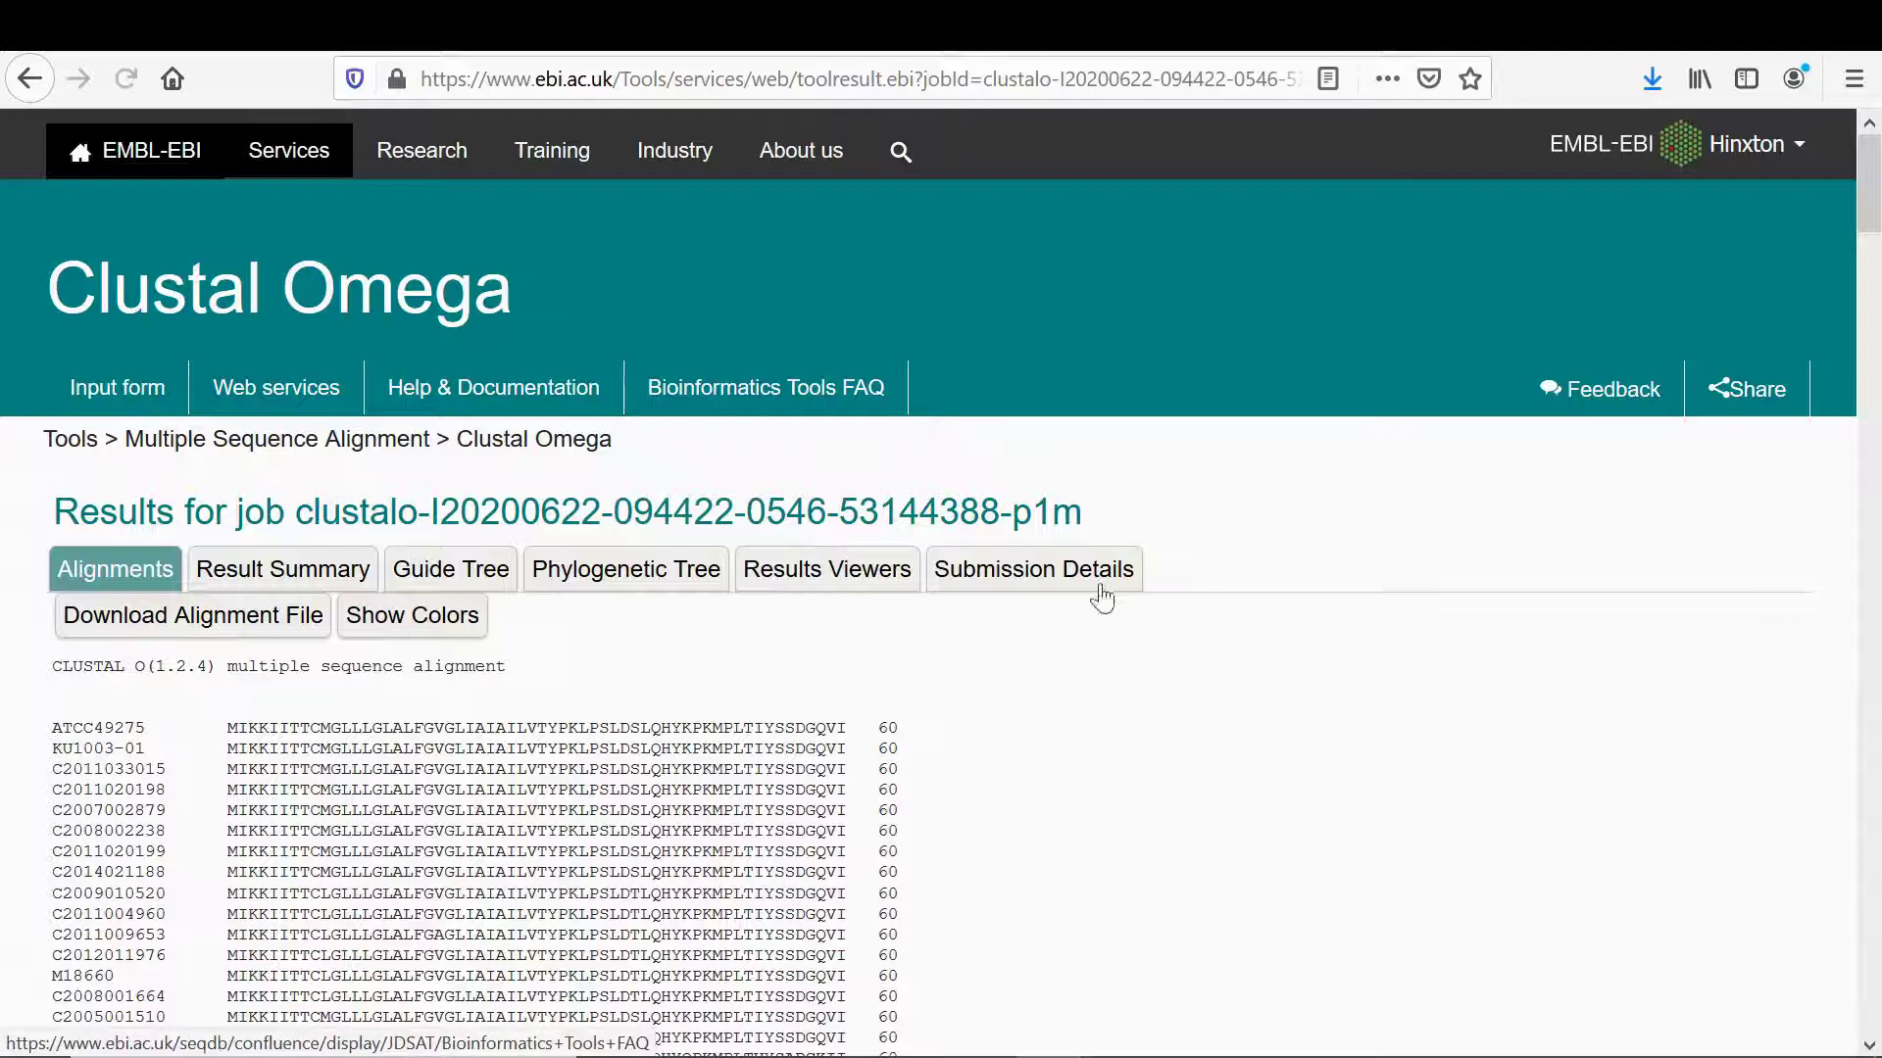
Step: Search Bing for 'smart genome' and open the SMART: Main page result
{"action": "scroll", "coordinate": [1097, 842], "scroll_direction": "down", "scroll_amount": 4}
{"action": "scroll", "coordinate": [1103, 849], "scroll_direction": "down", "scroll_amount": 1}
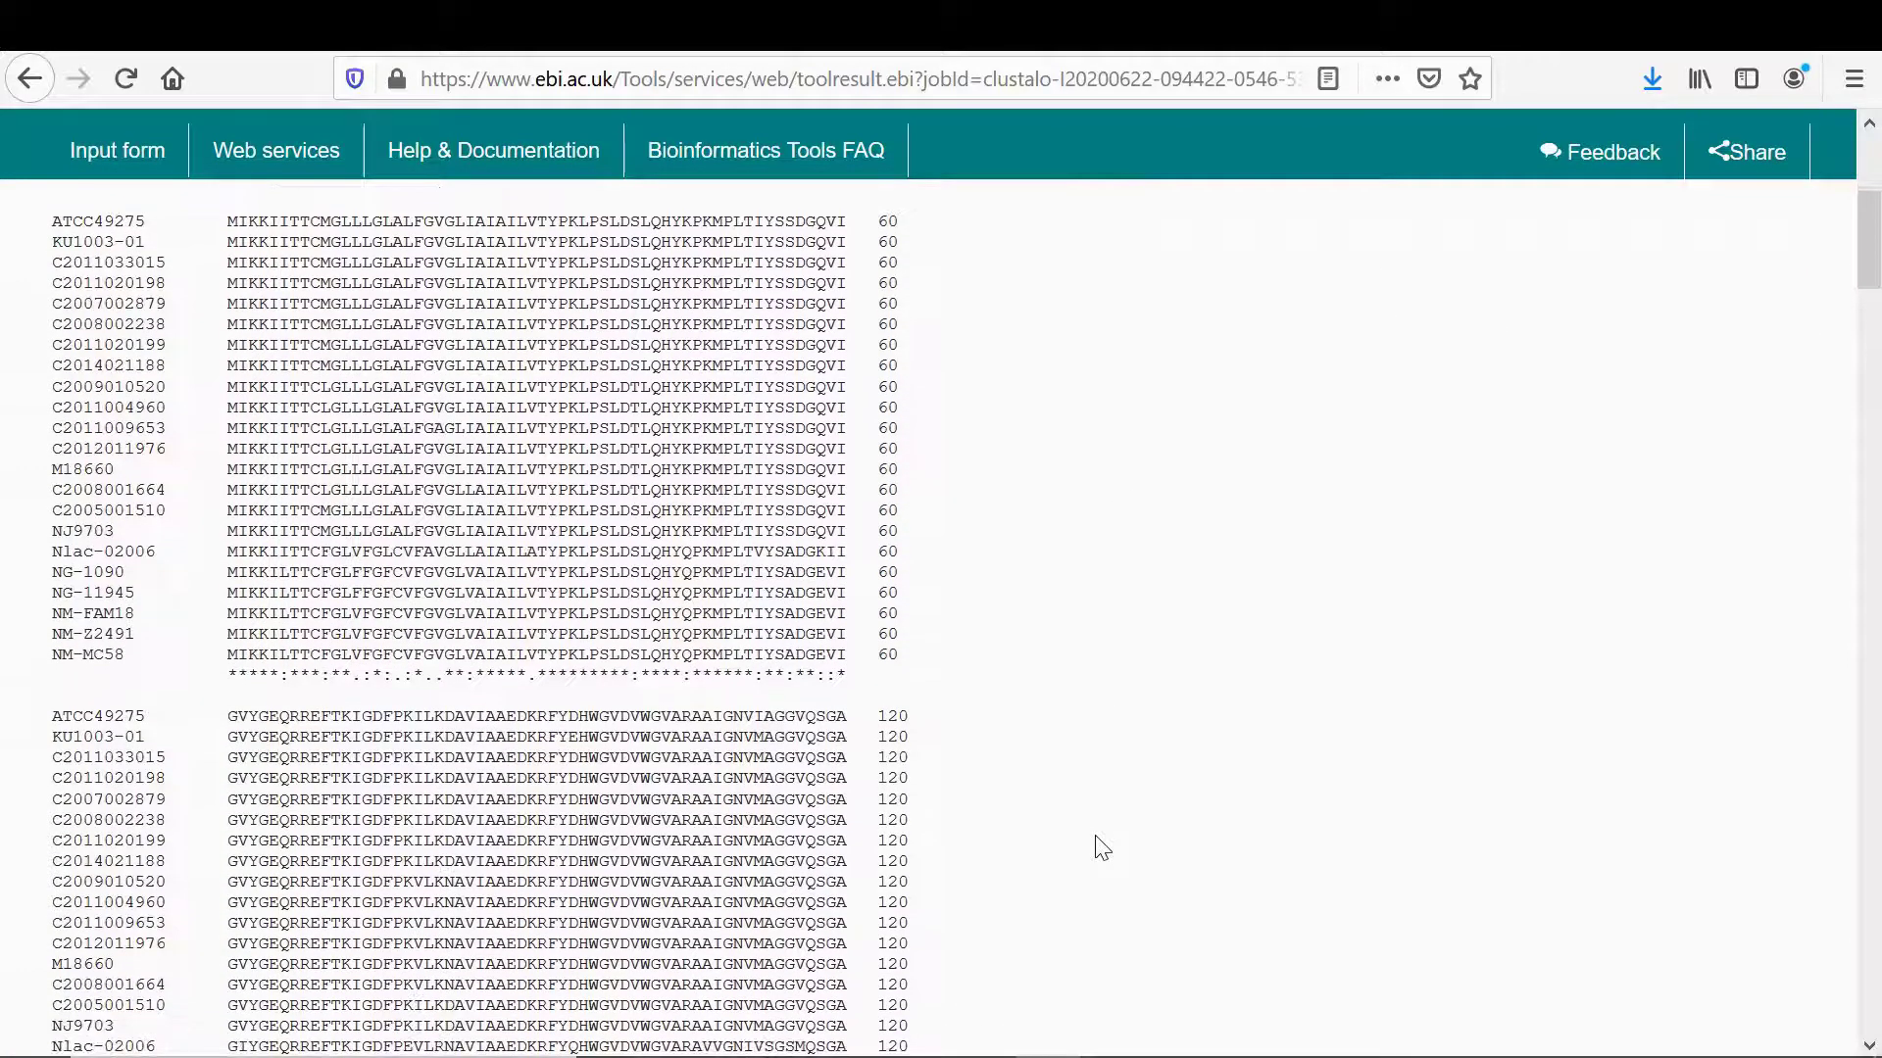
{"action": "scroll", "coordinate": [1103, 848], "scroll_direction": "down", "scroll_amount": 6}
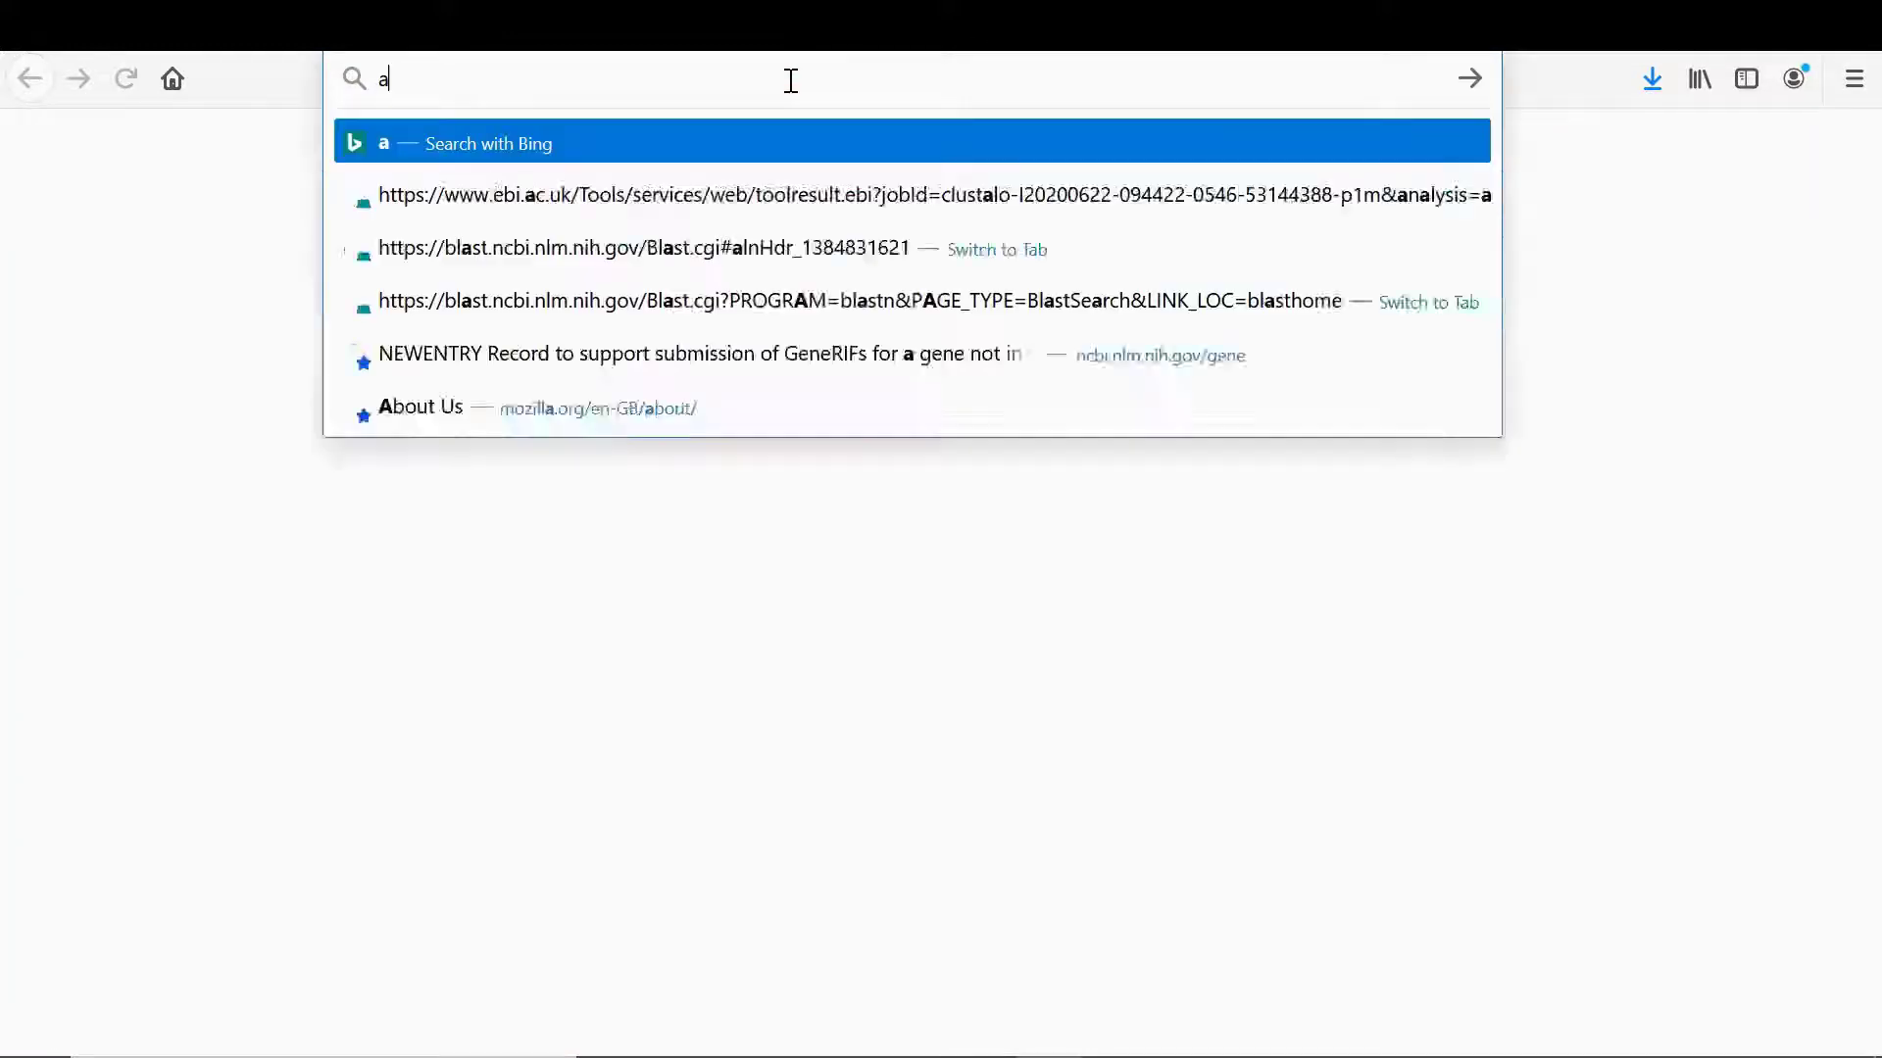
{"action": "key", "text": "BackSpace"}
{"action": "key", "text": "BackSpace"}
{"action": "type", "text": "smart genome"}
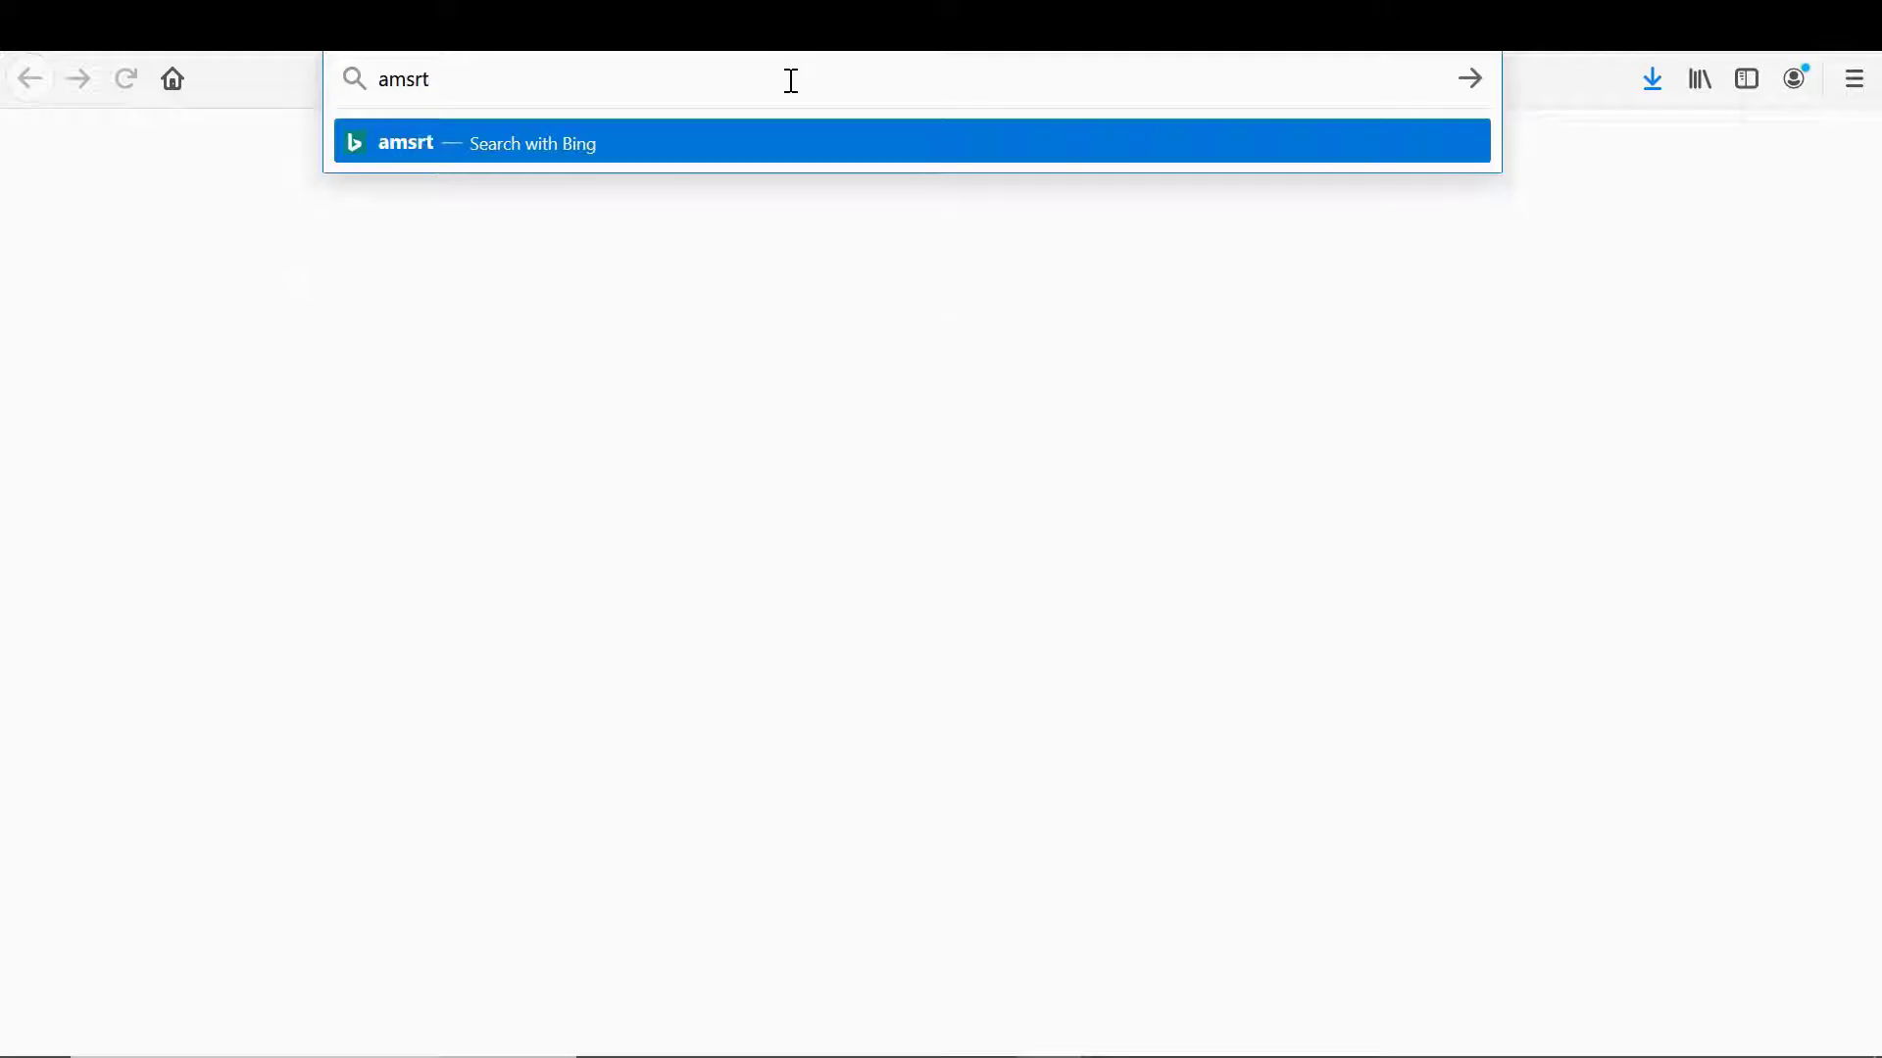
{"action": "key", "text": "Return"}
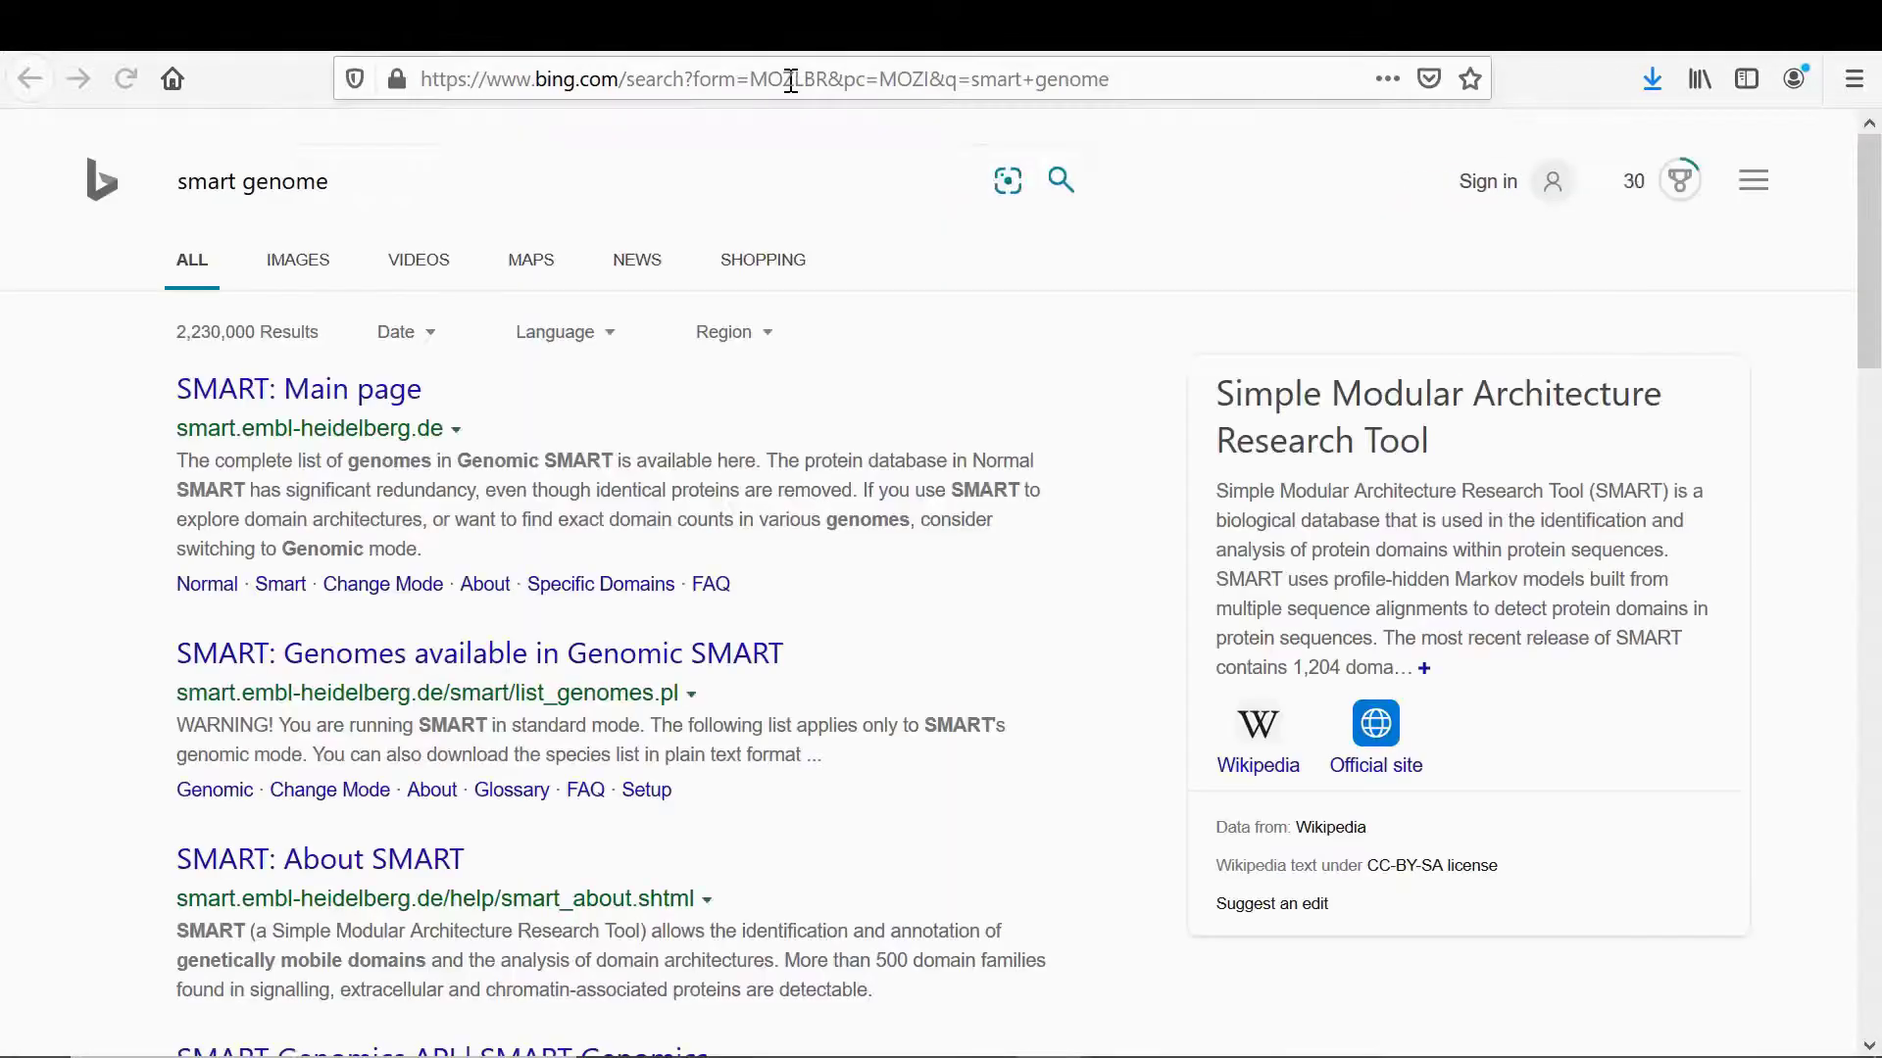
{"action": "left_click", "coordinate": [354, 393]}
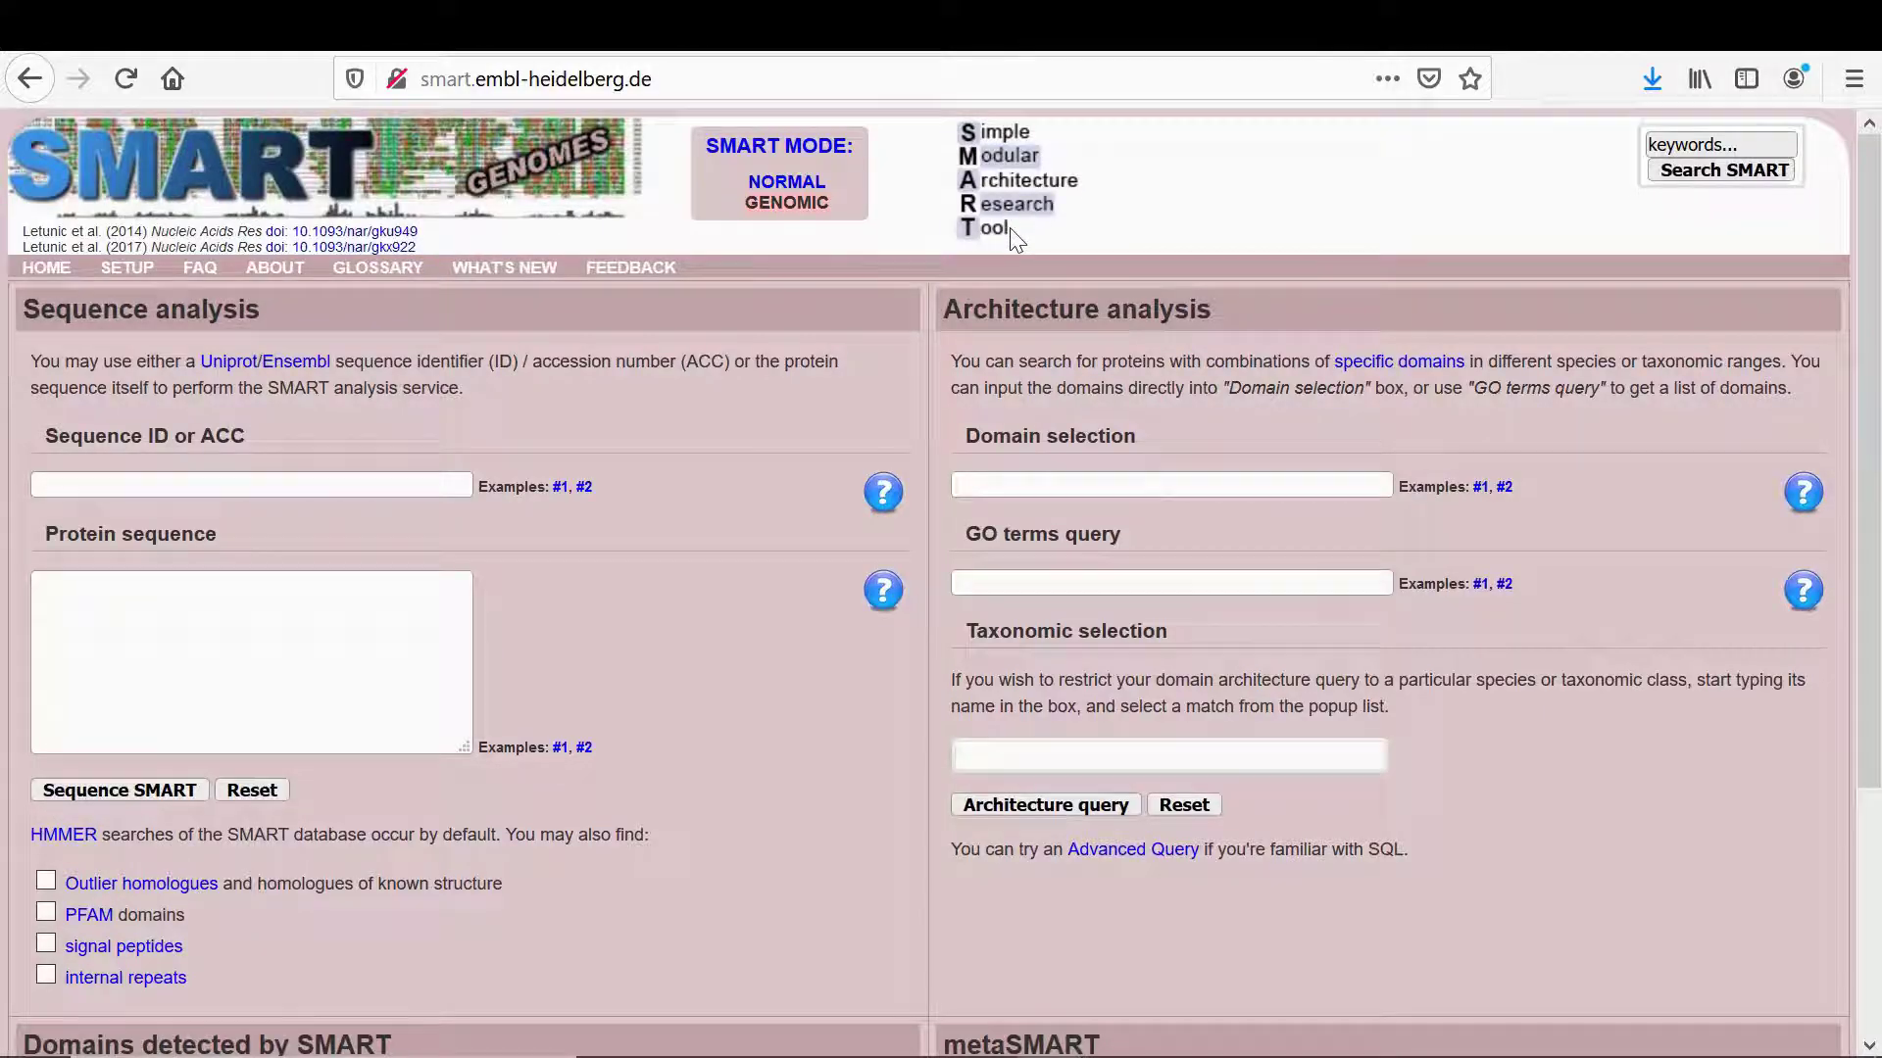
Step: Copy the NJ9703 sequence from the pen bind 1a AA file into SMART's Protein sequence field
{"action": "scroll", "coordinate": [773, 424], "scroll_direction": "down", "scroll_amount": 1}
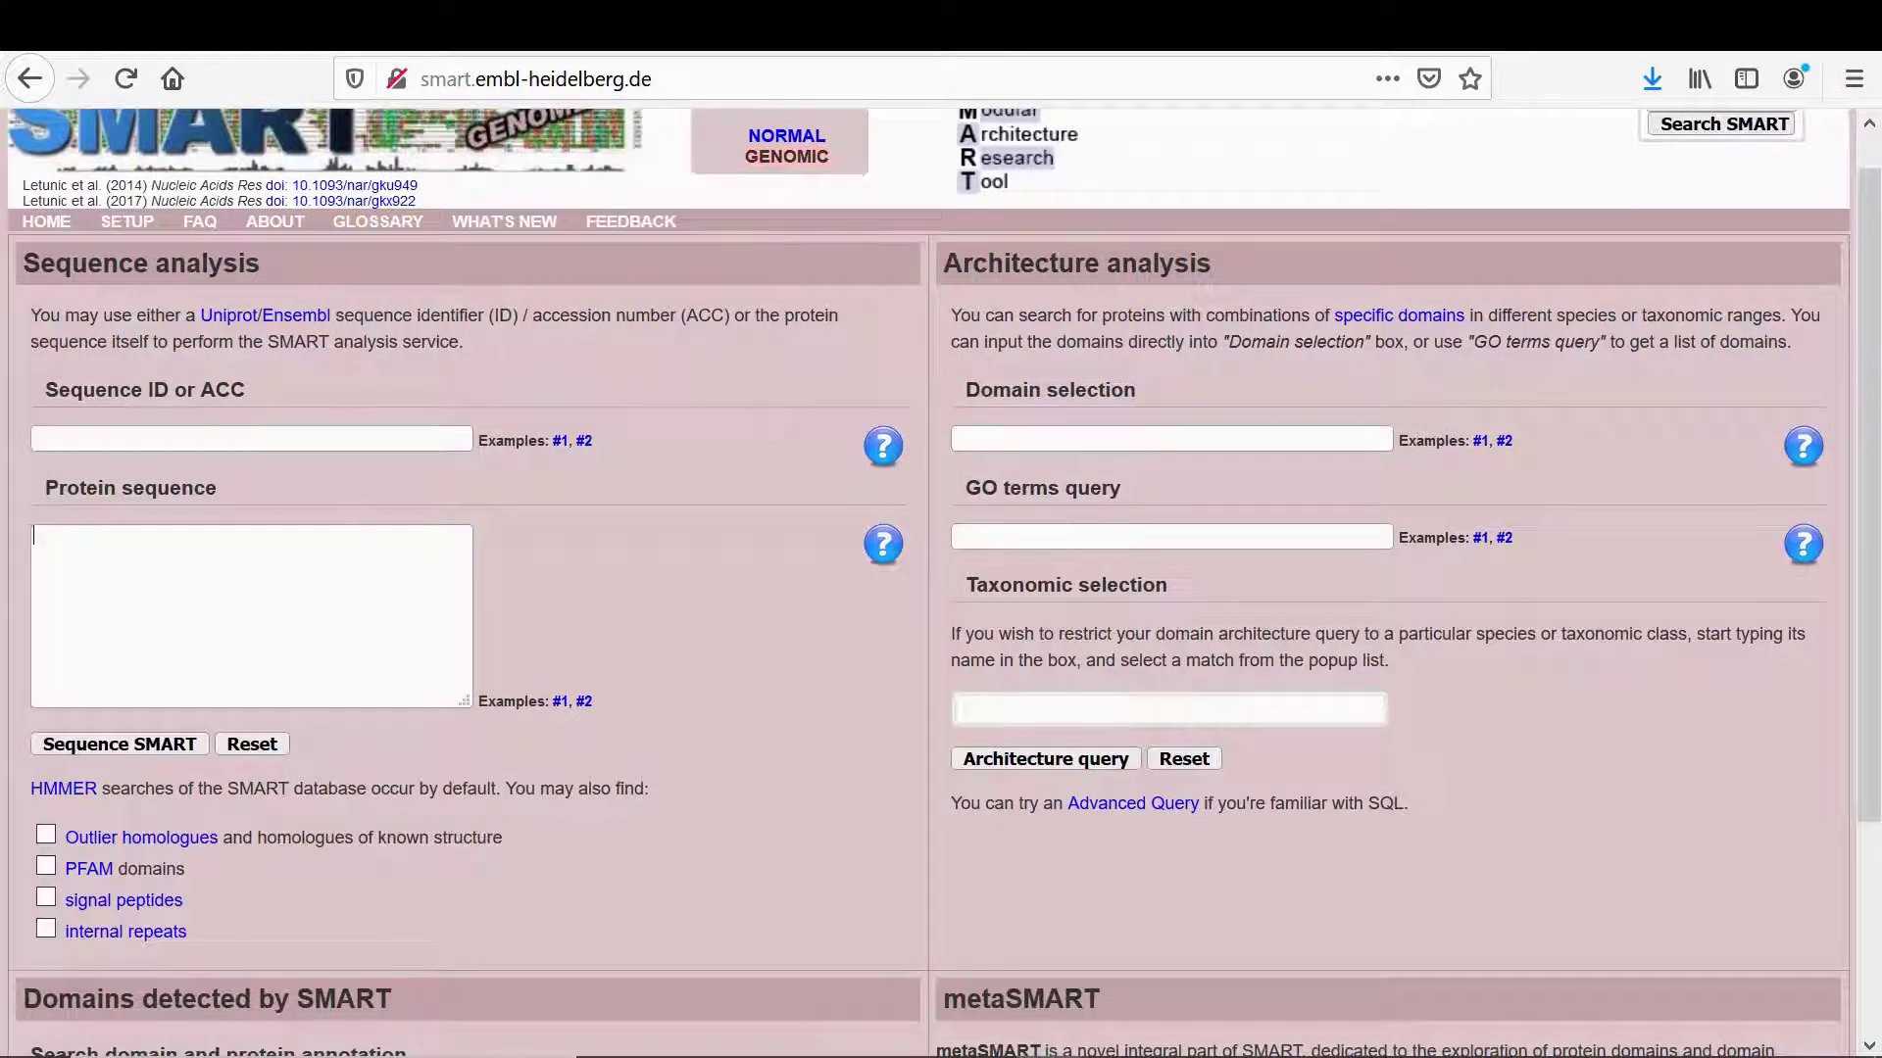
{"action": "mouse_move", "coordinate": [1124, 1029]}
{"action": "left_click", "coordinate": [1047, 833]}
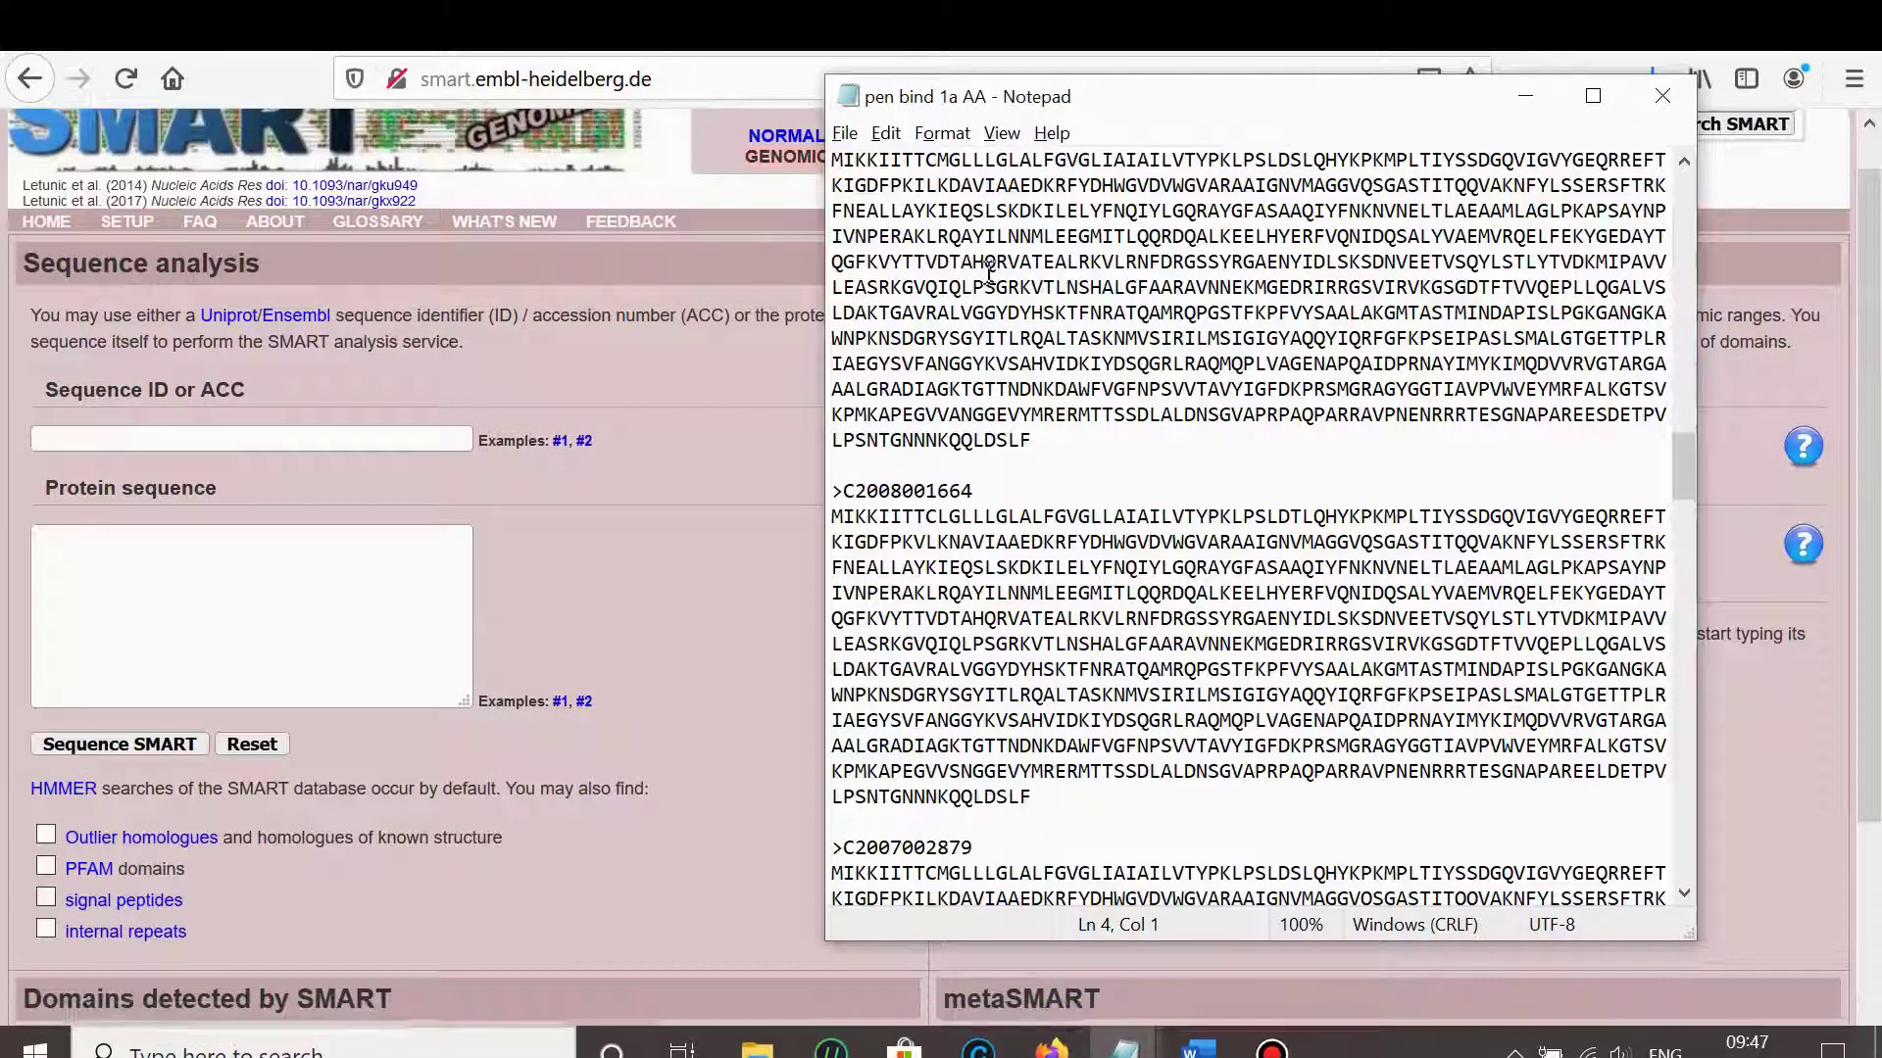
{"action": "scroll", "coordinate": [882, 294], "scroll_direction": "up", "scroll_amount": 1}
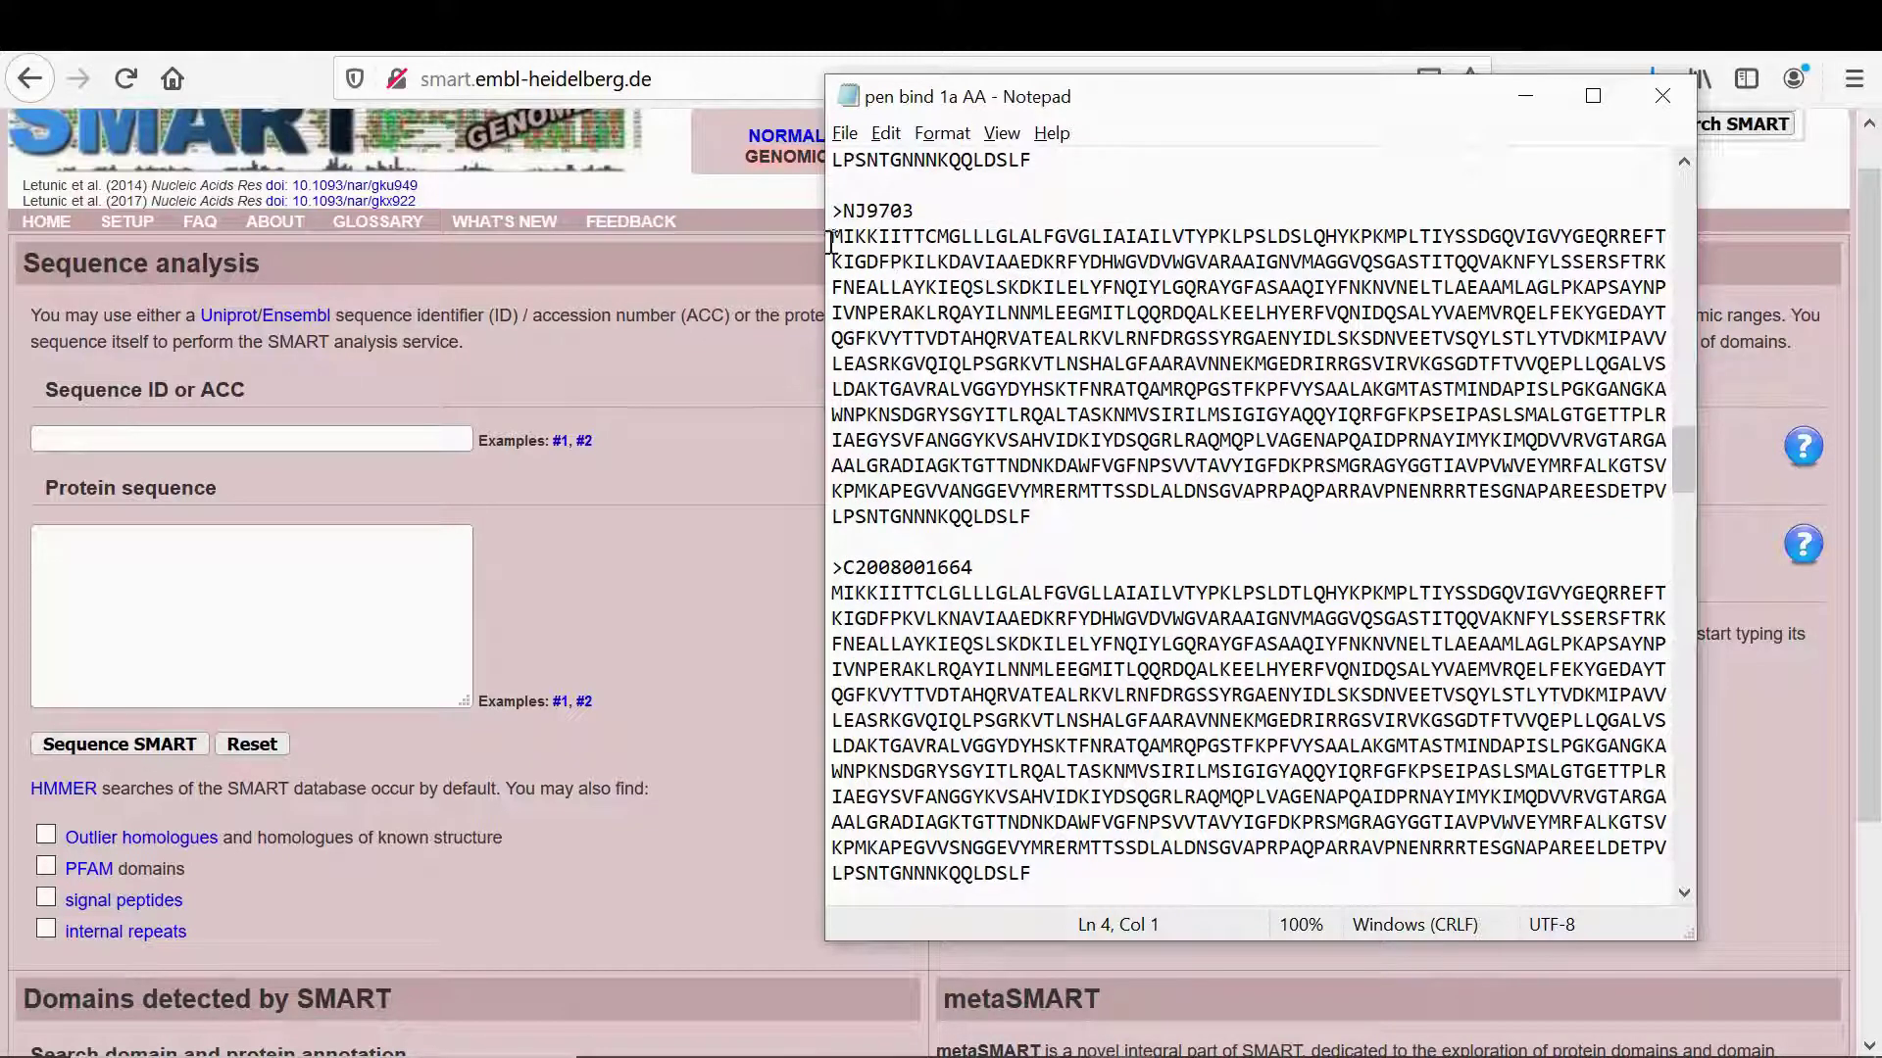
{"action": "left_click_drag", "start_coordinate": [832, 237], "coordinate": [1046, 516]}
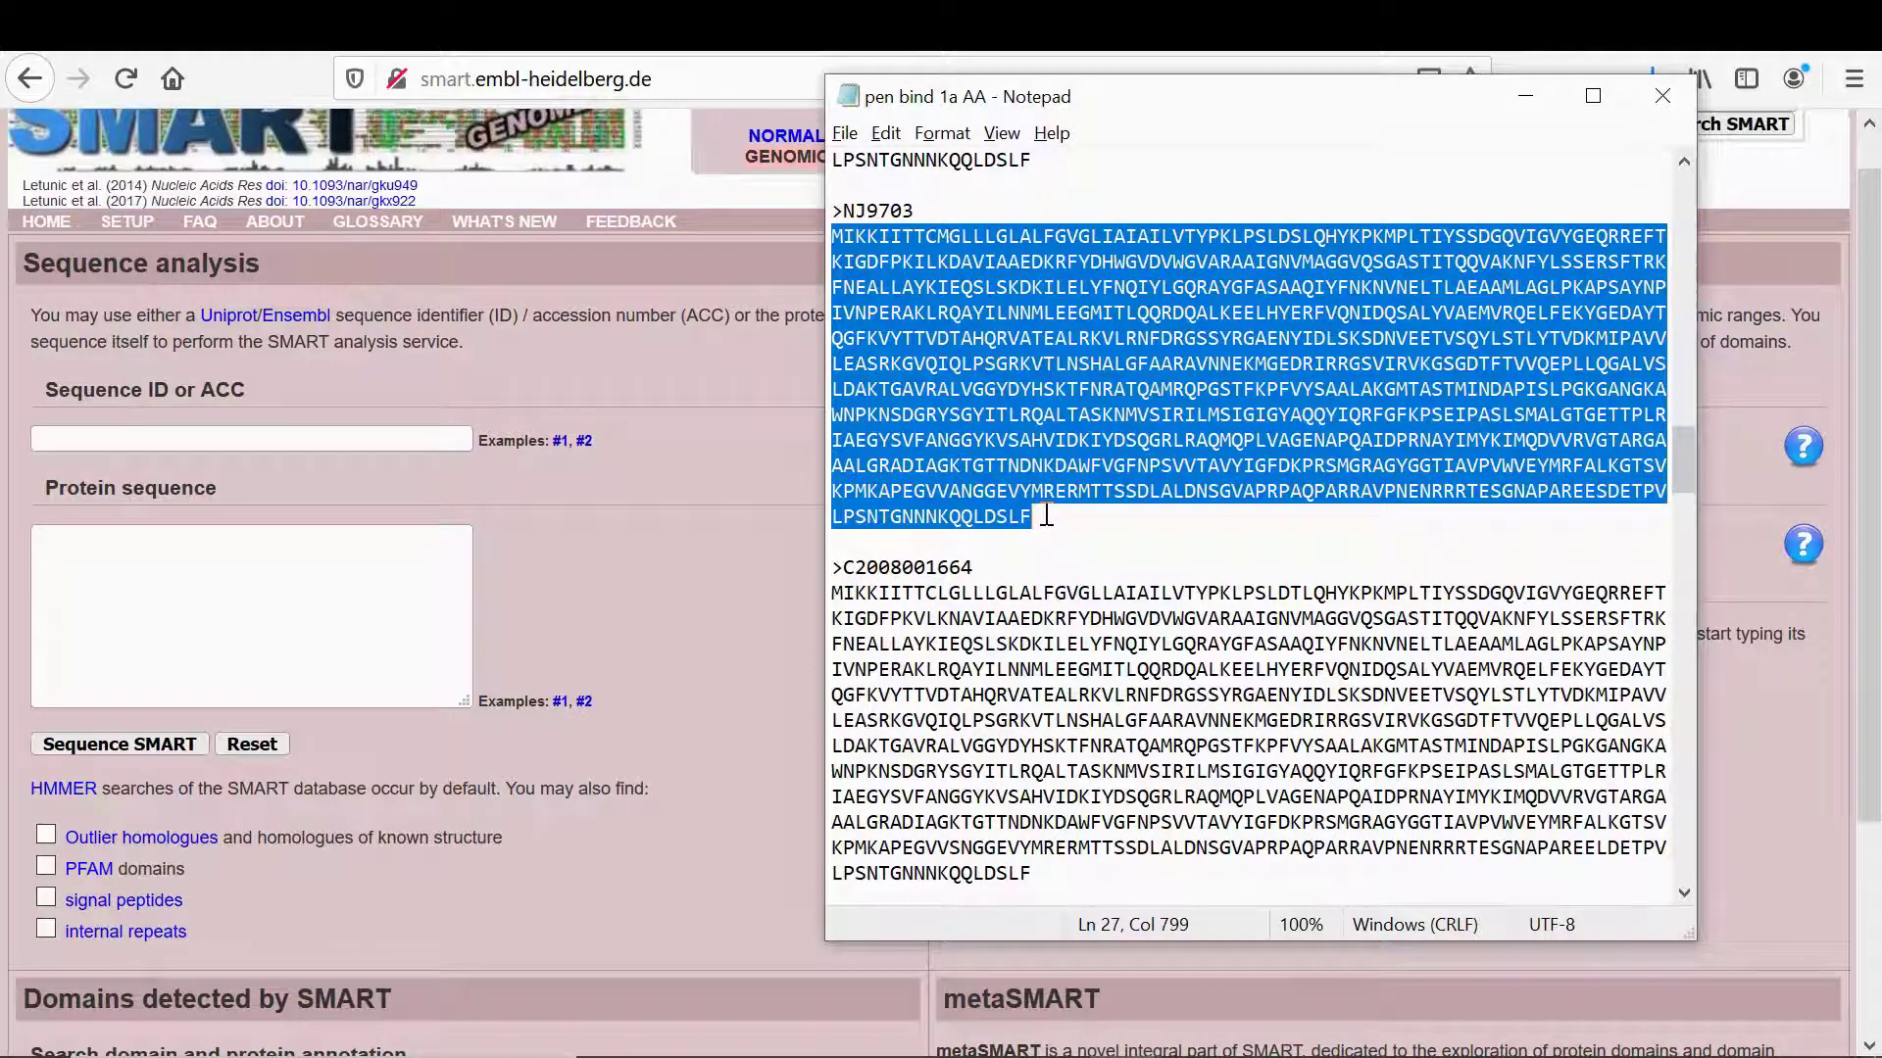
{"action": "right_click", "coordinate": [948, 355]}
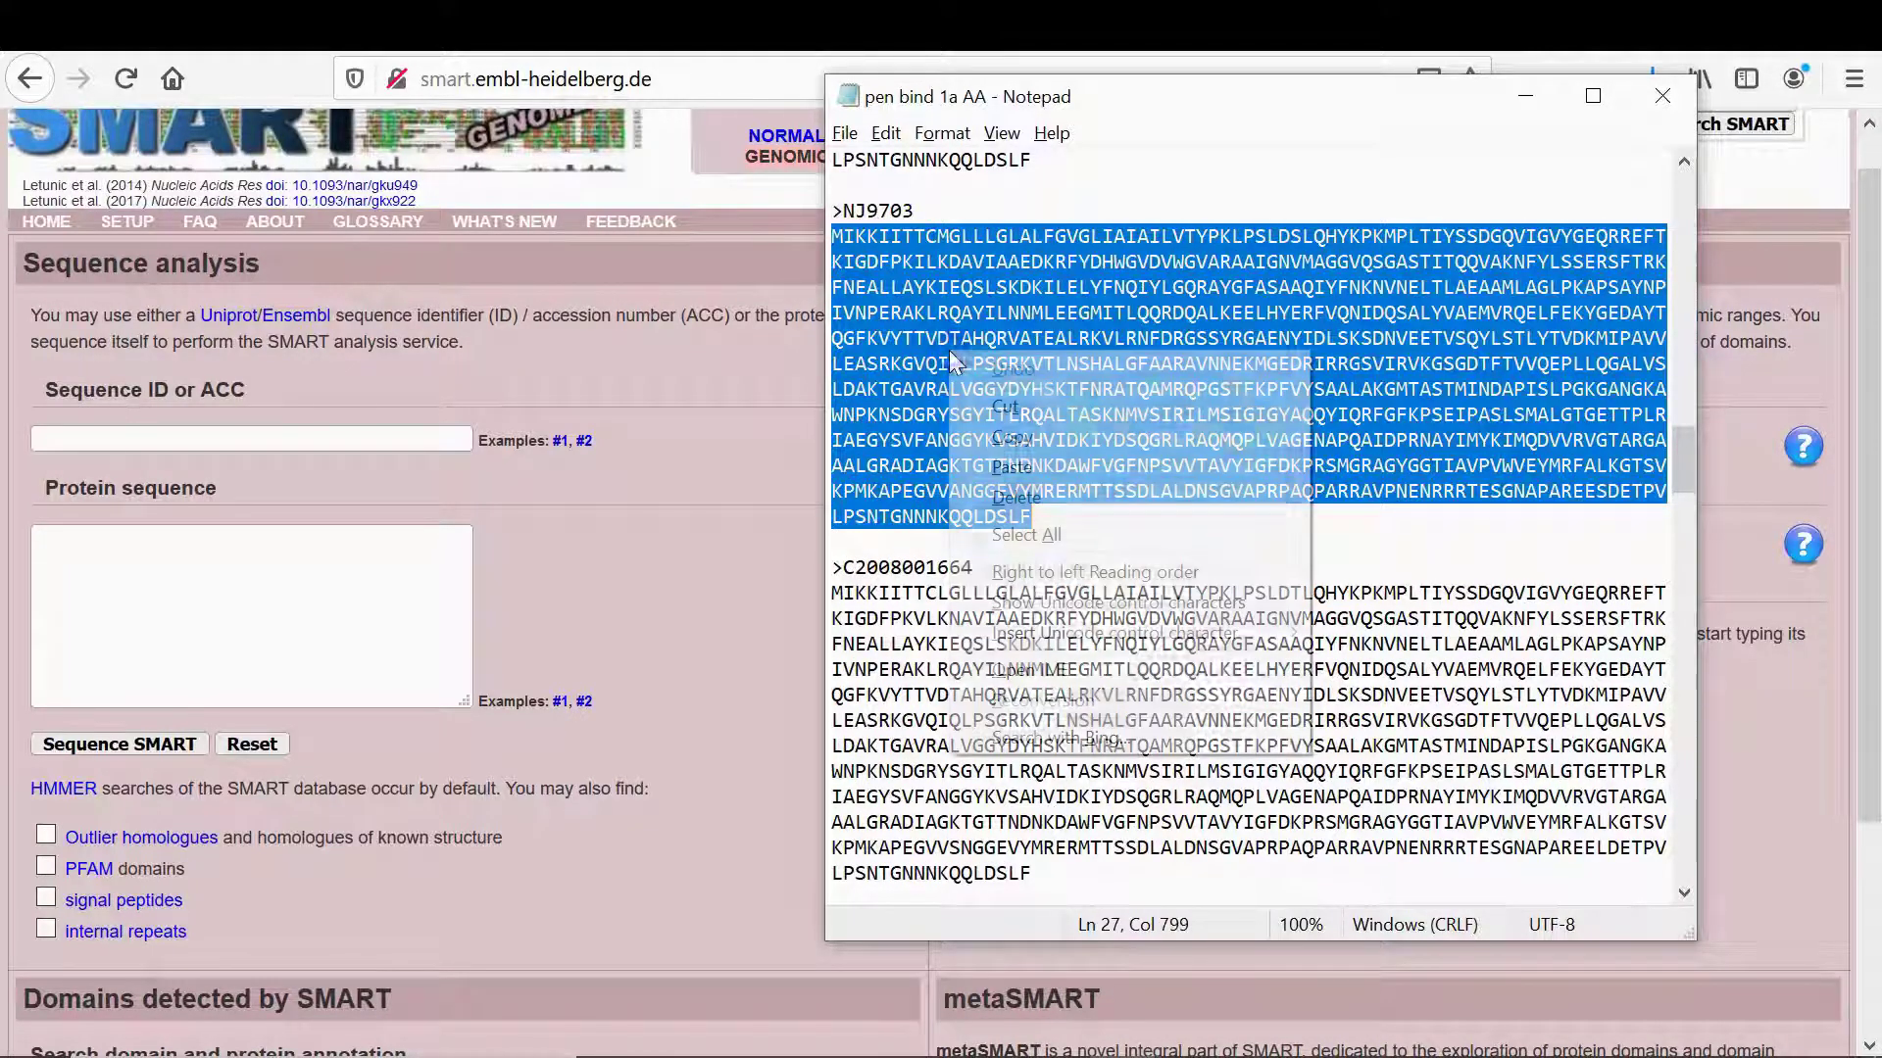
{"action": "left_click", "coordinate": [1019, 438]}
{"action": "left_click", "coordinate": [340, 558]}
{"action": "right_click", "coordinate": [346, 562]}
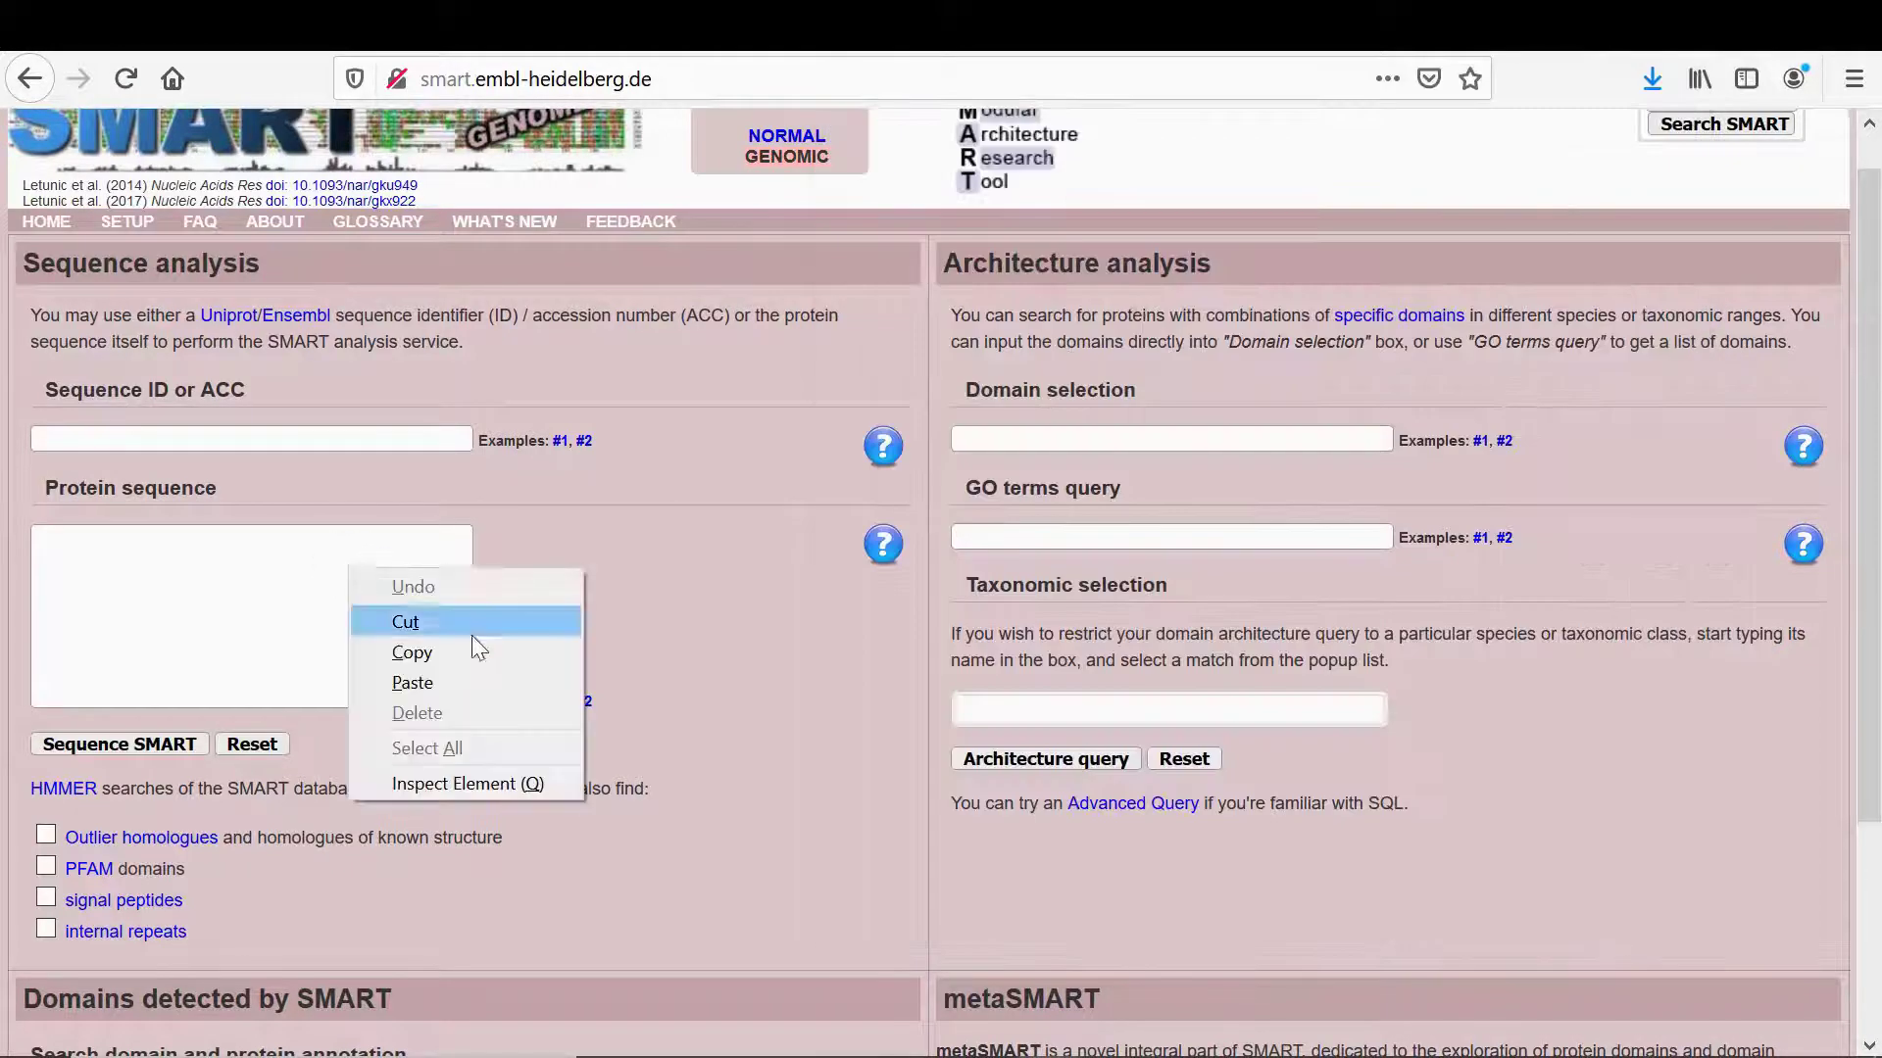
{"action": "left_click", "coordinate": [431, 686]}
Step: Tick PFAM domains, signal peptides and internal repeats, then submit with Sequence SMART
{"action": "scroll", "coordinate": [584, 802], "scroll_direction": "down", "scroll_amount": 2}
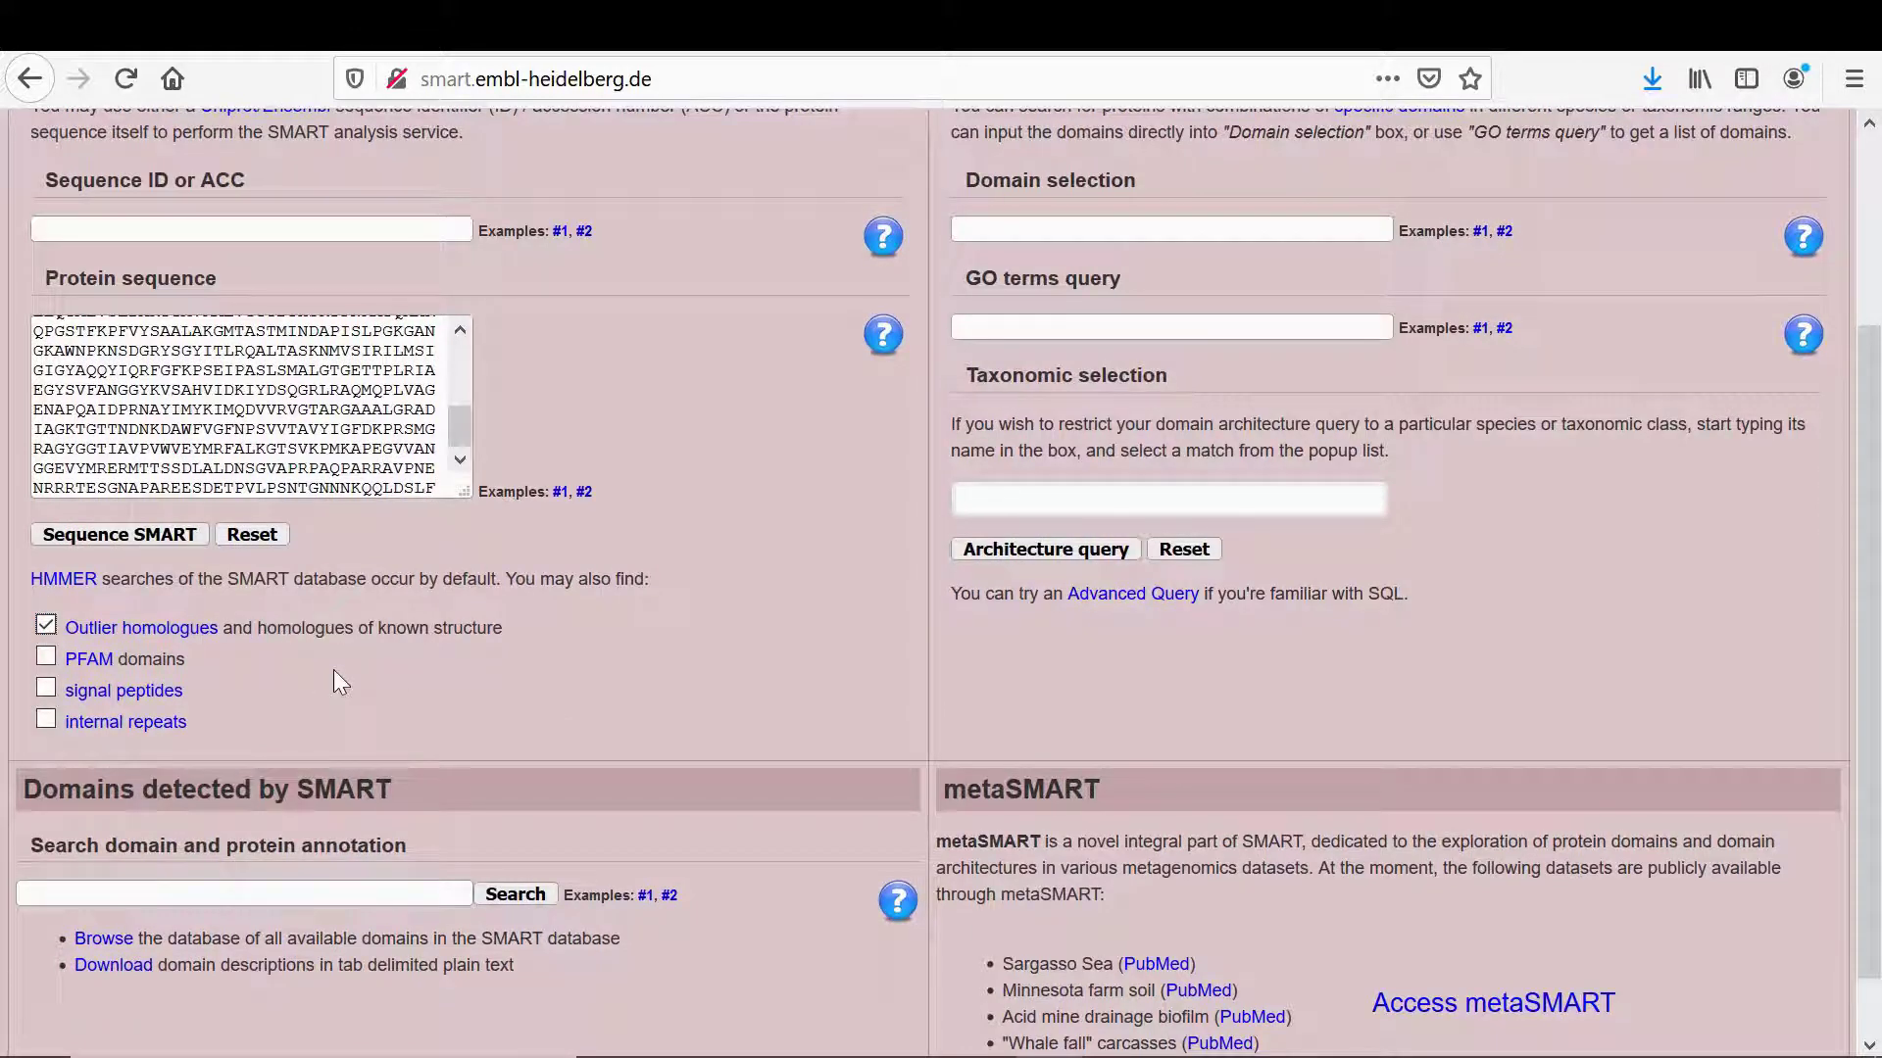
{"action": "left_click", "coordinate": [46, 657]}
{"action": "left_click", "coordinate": [46, 689]}
{"action": "left_click", "coordinate": [47, 718]}
{"action": "left_click", "coordinate": [149, 535]}
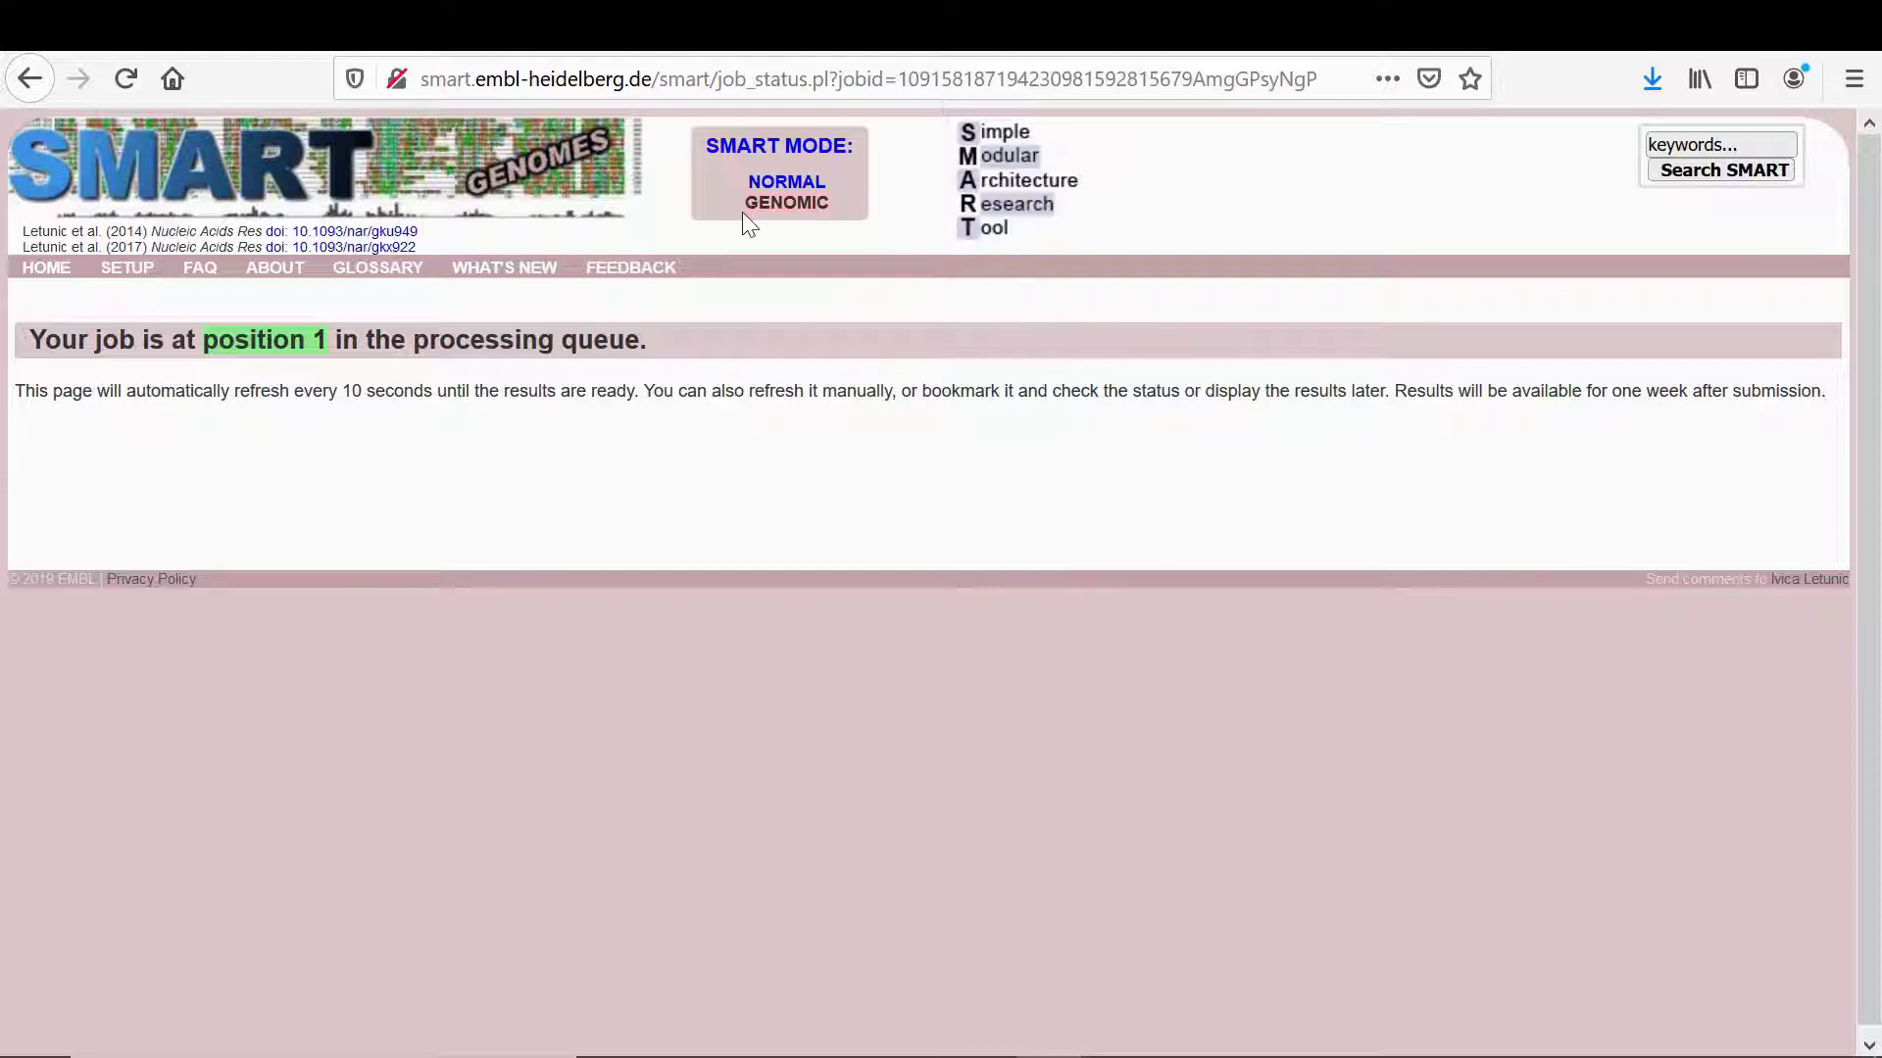
Step: Refresh the SMART queue status and switch to the window showing the completed domain results
{"action": "left_click", "coordinate": [820, 186]}
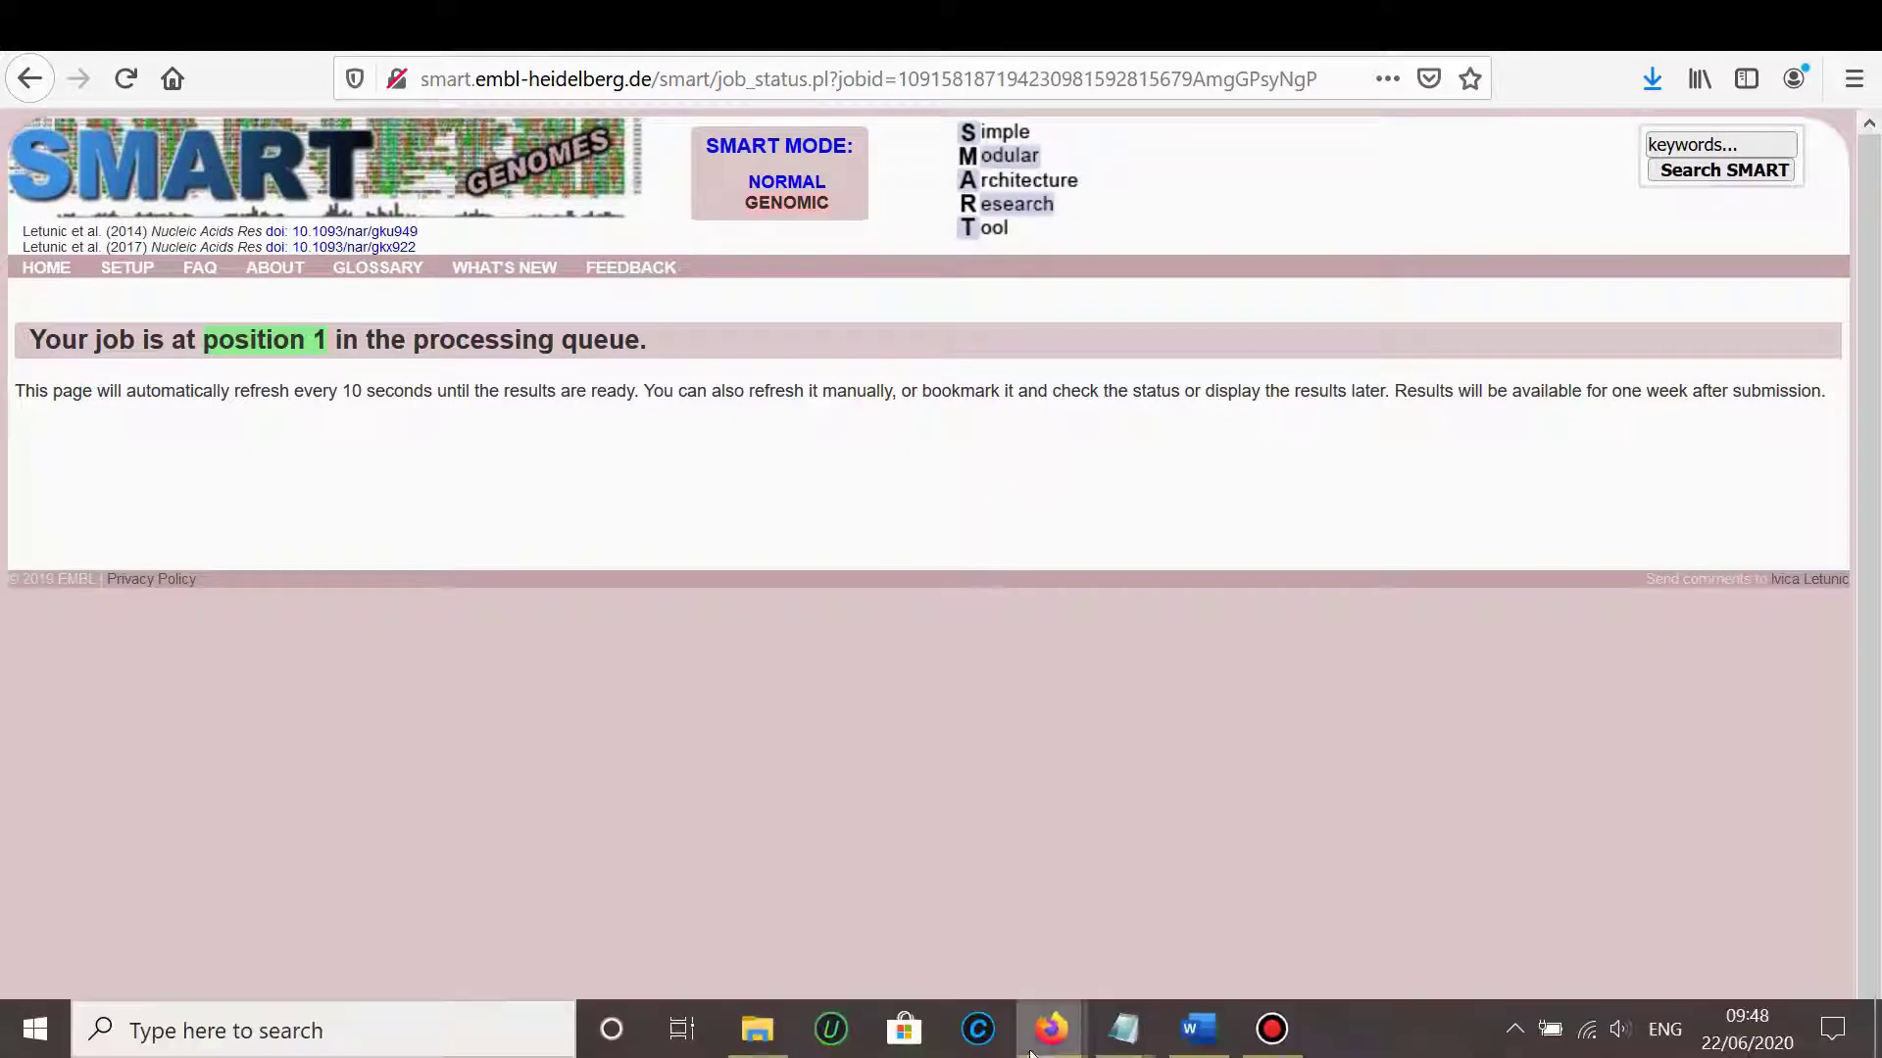
{"action": "mouse_move", "coordinate": [1051, 1029]}
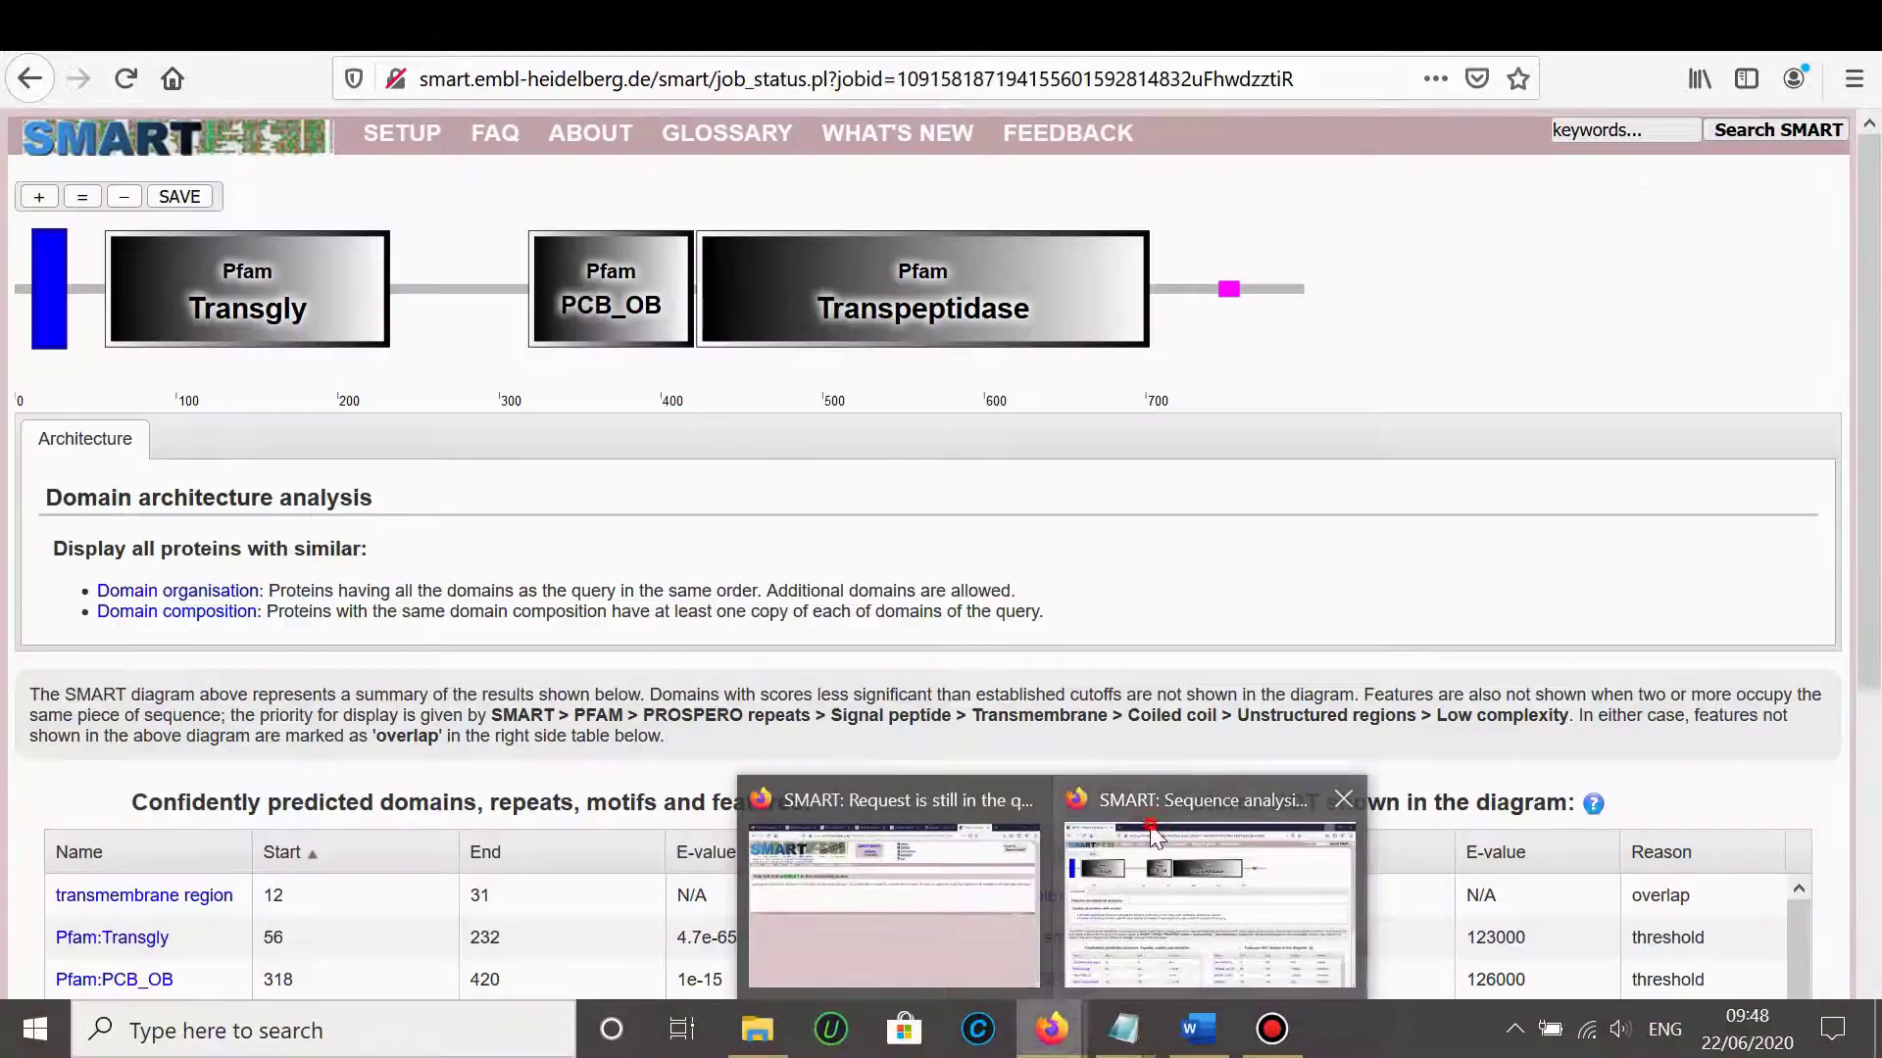
{"action": "left_click", "coordinate": [1152, 834]}
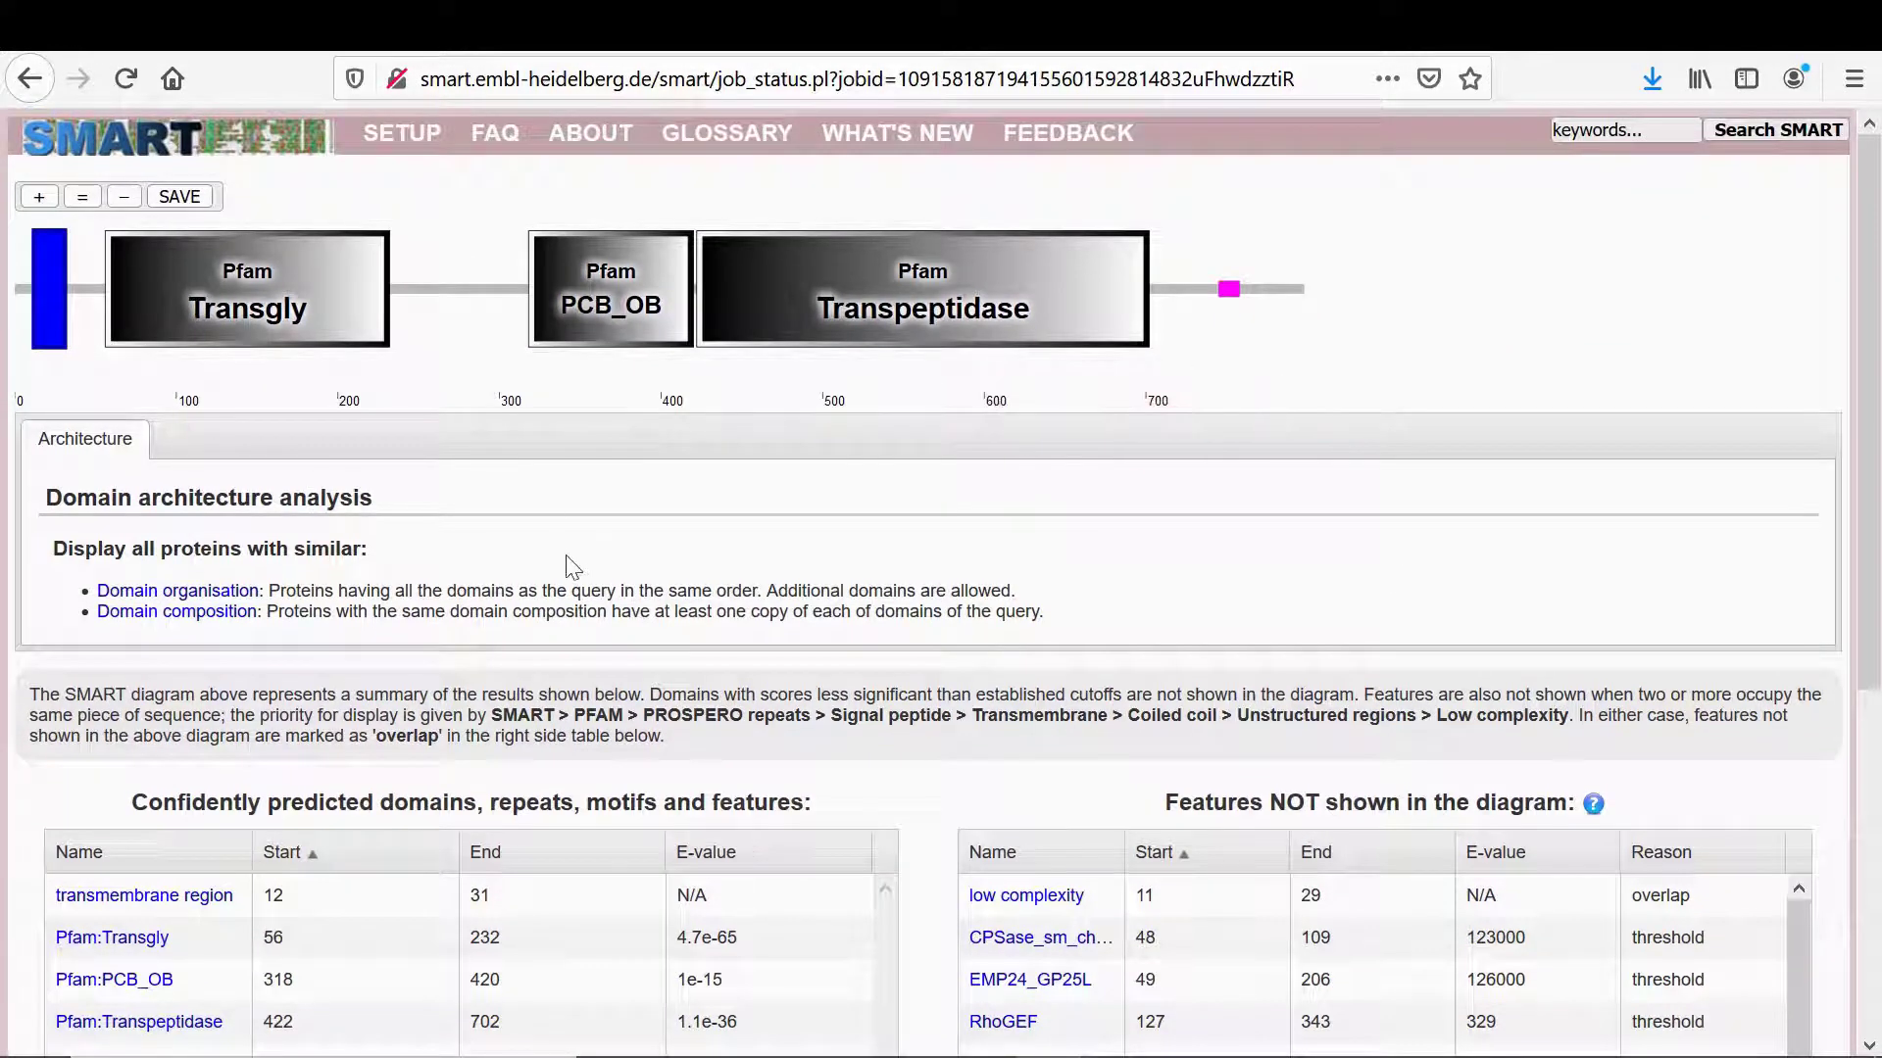
Step: Inspect the transmembrane region and Transgly domain details, then close the Transgly box
{"action": "mouse_move", "coordinate": [49, 343]}
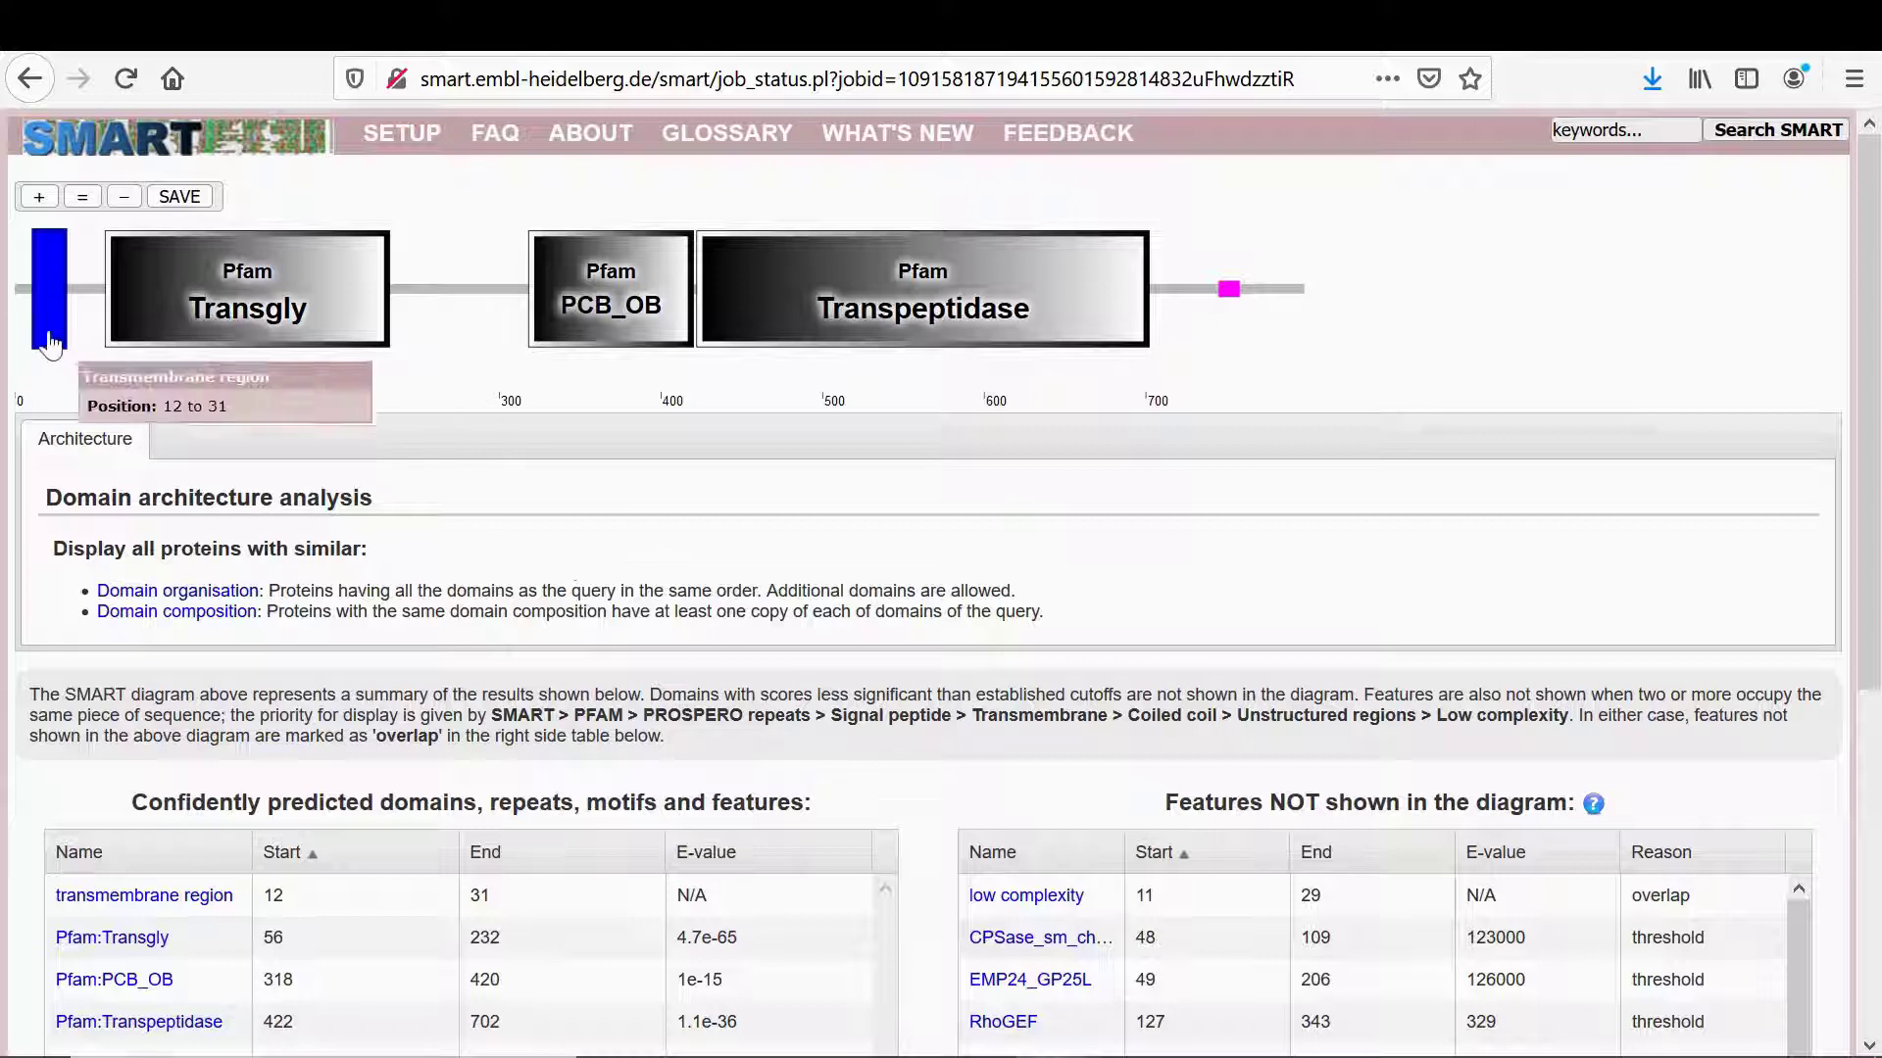
{"action": "mouse_move", "coordinate": [127, 311]}
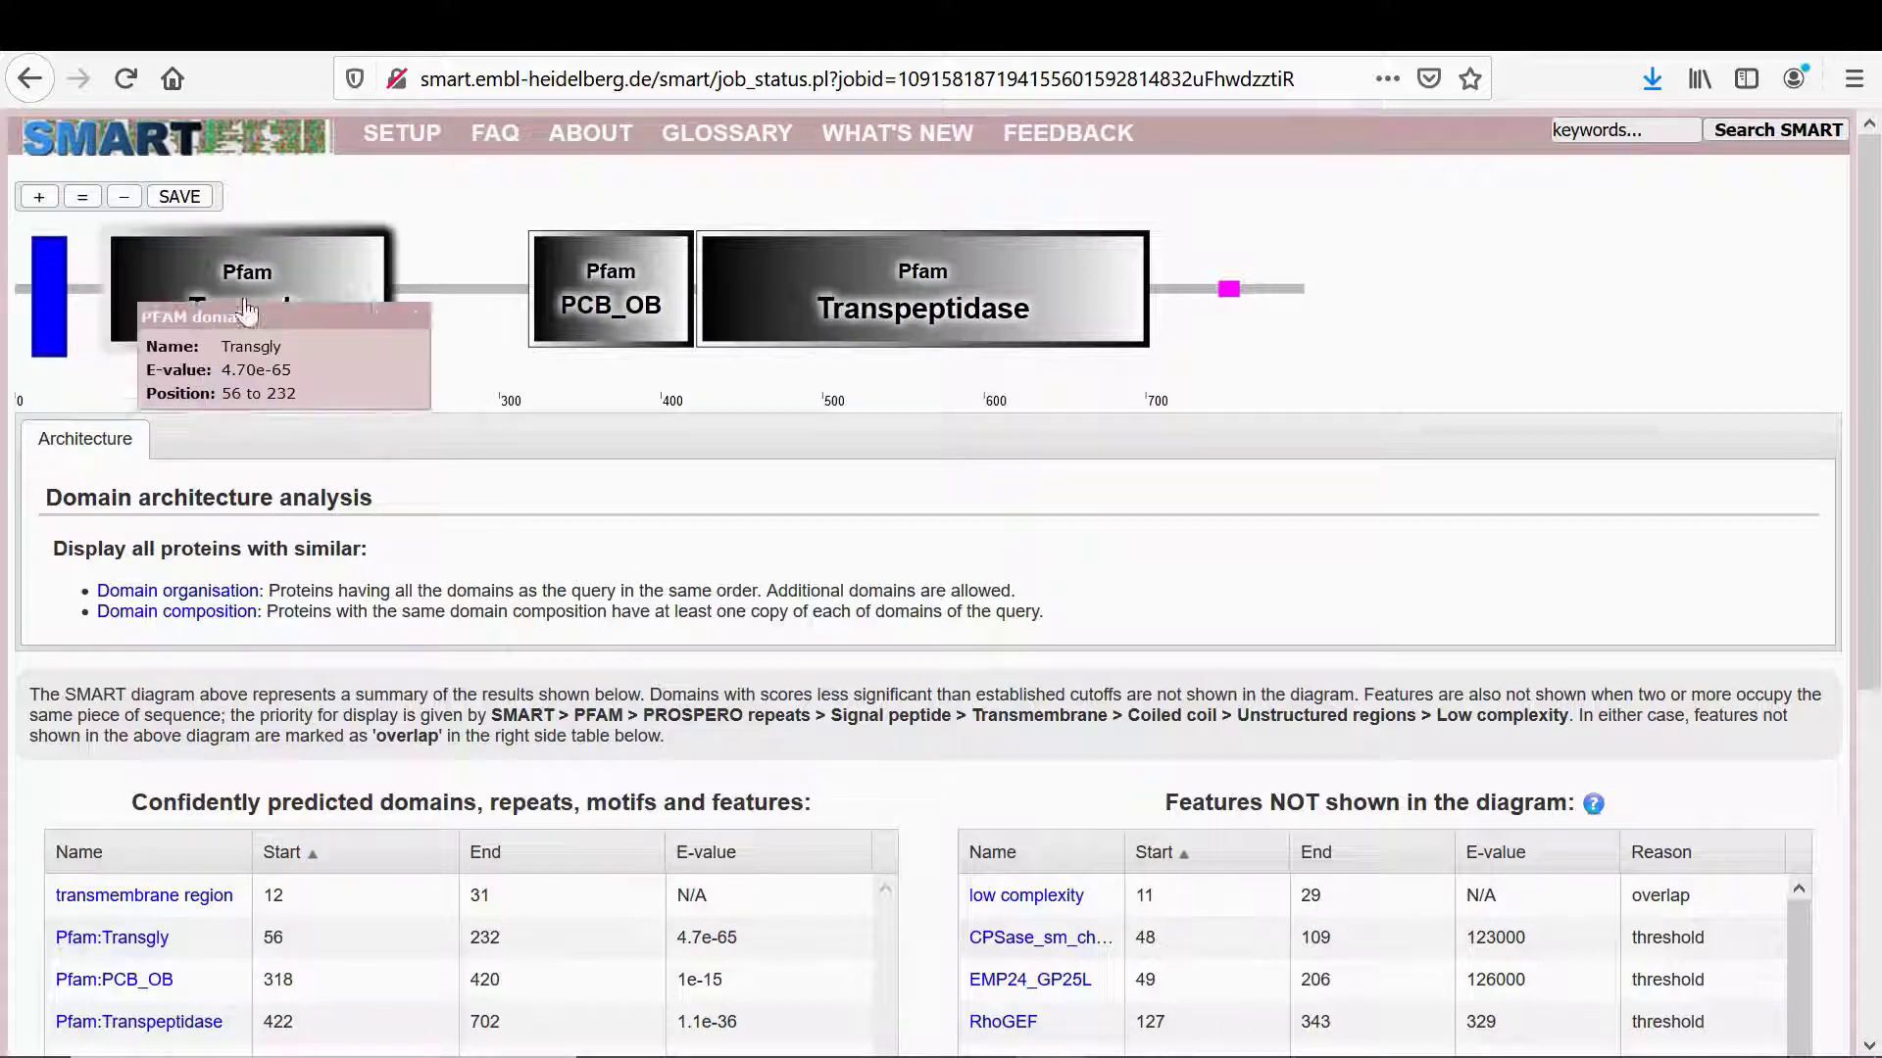
{"action": "left_click", "coordinate": [49, 313]}
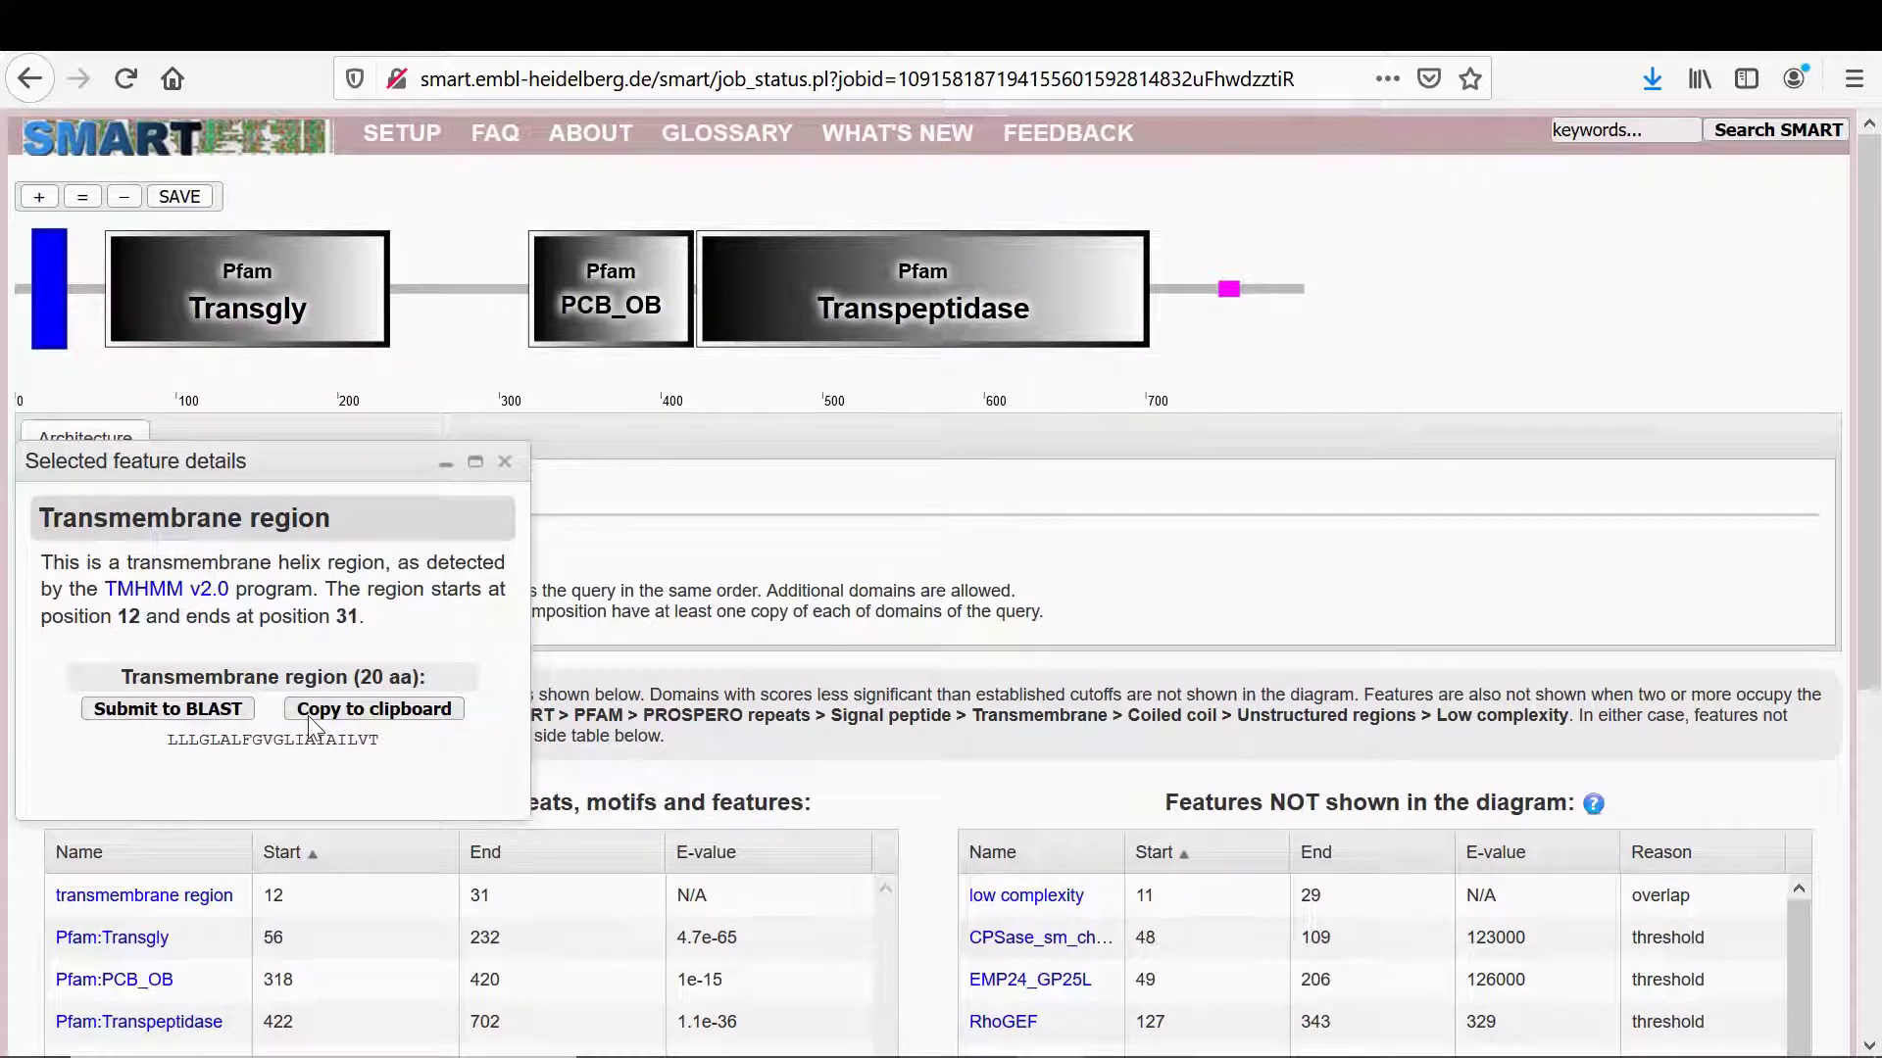
{"action": "double_click", "coordinate": [260, 742]}
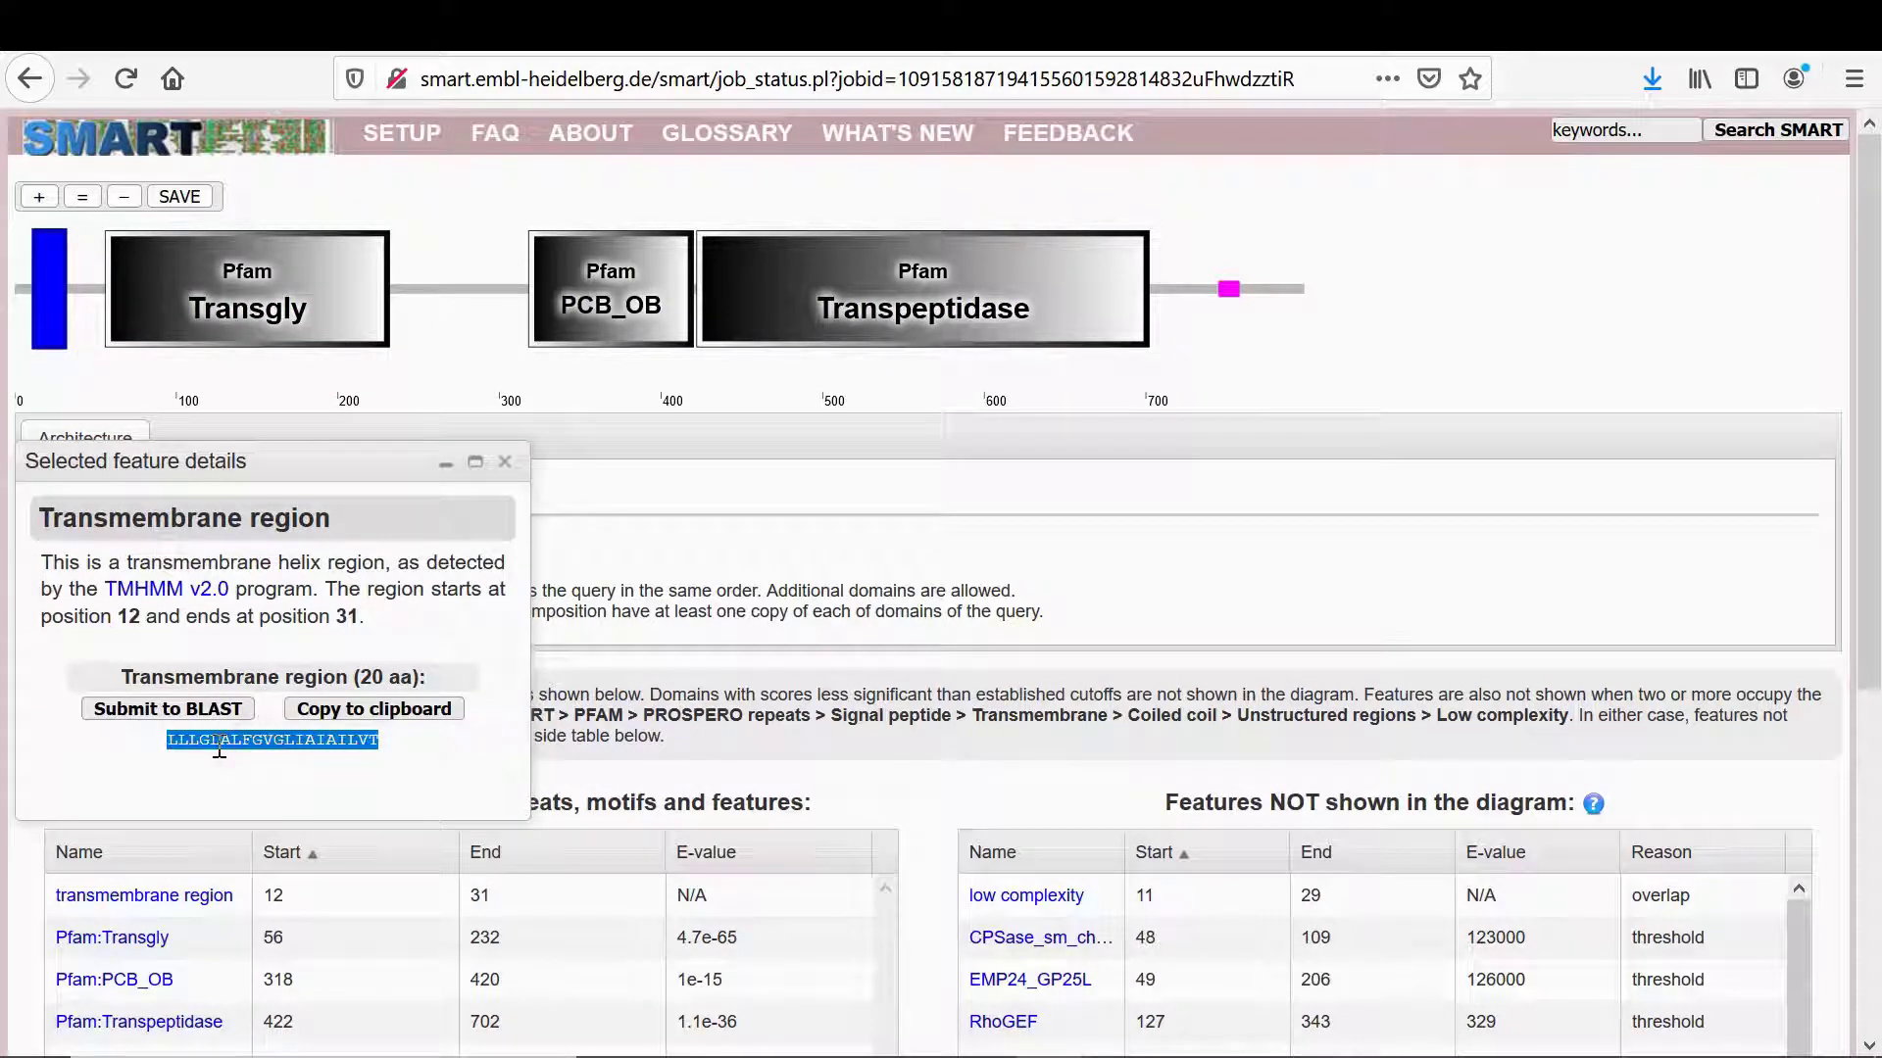
{"action": "left_click", "coordinate": [272, 318]}
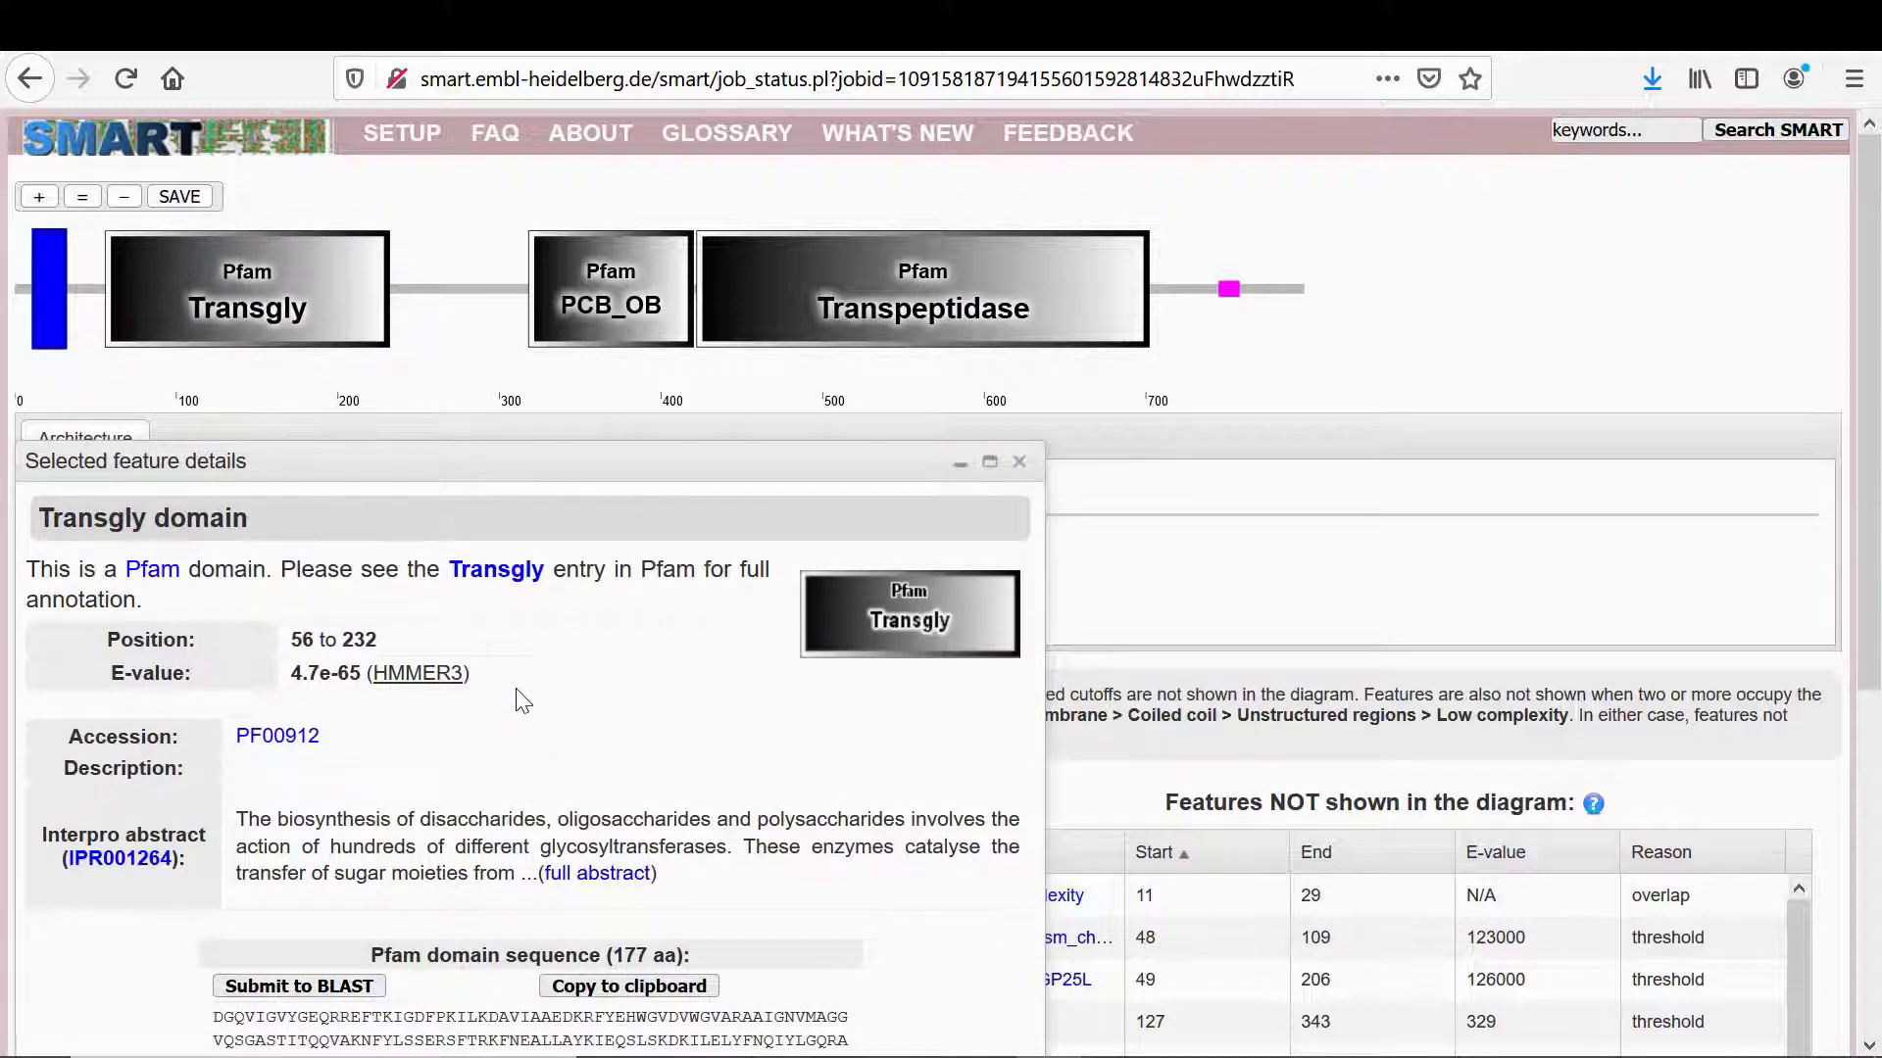
{"action": "scroll", "coordinate": [519, 667], "scroll_direction": "down", "scroll_amount": 3}
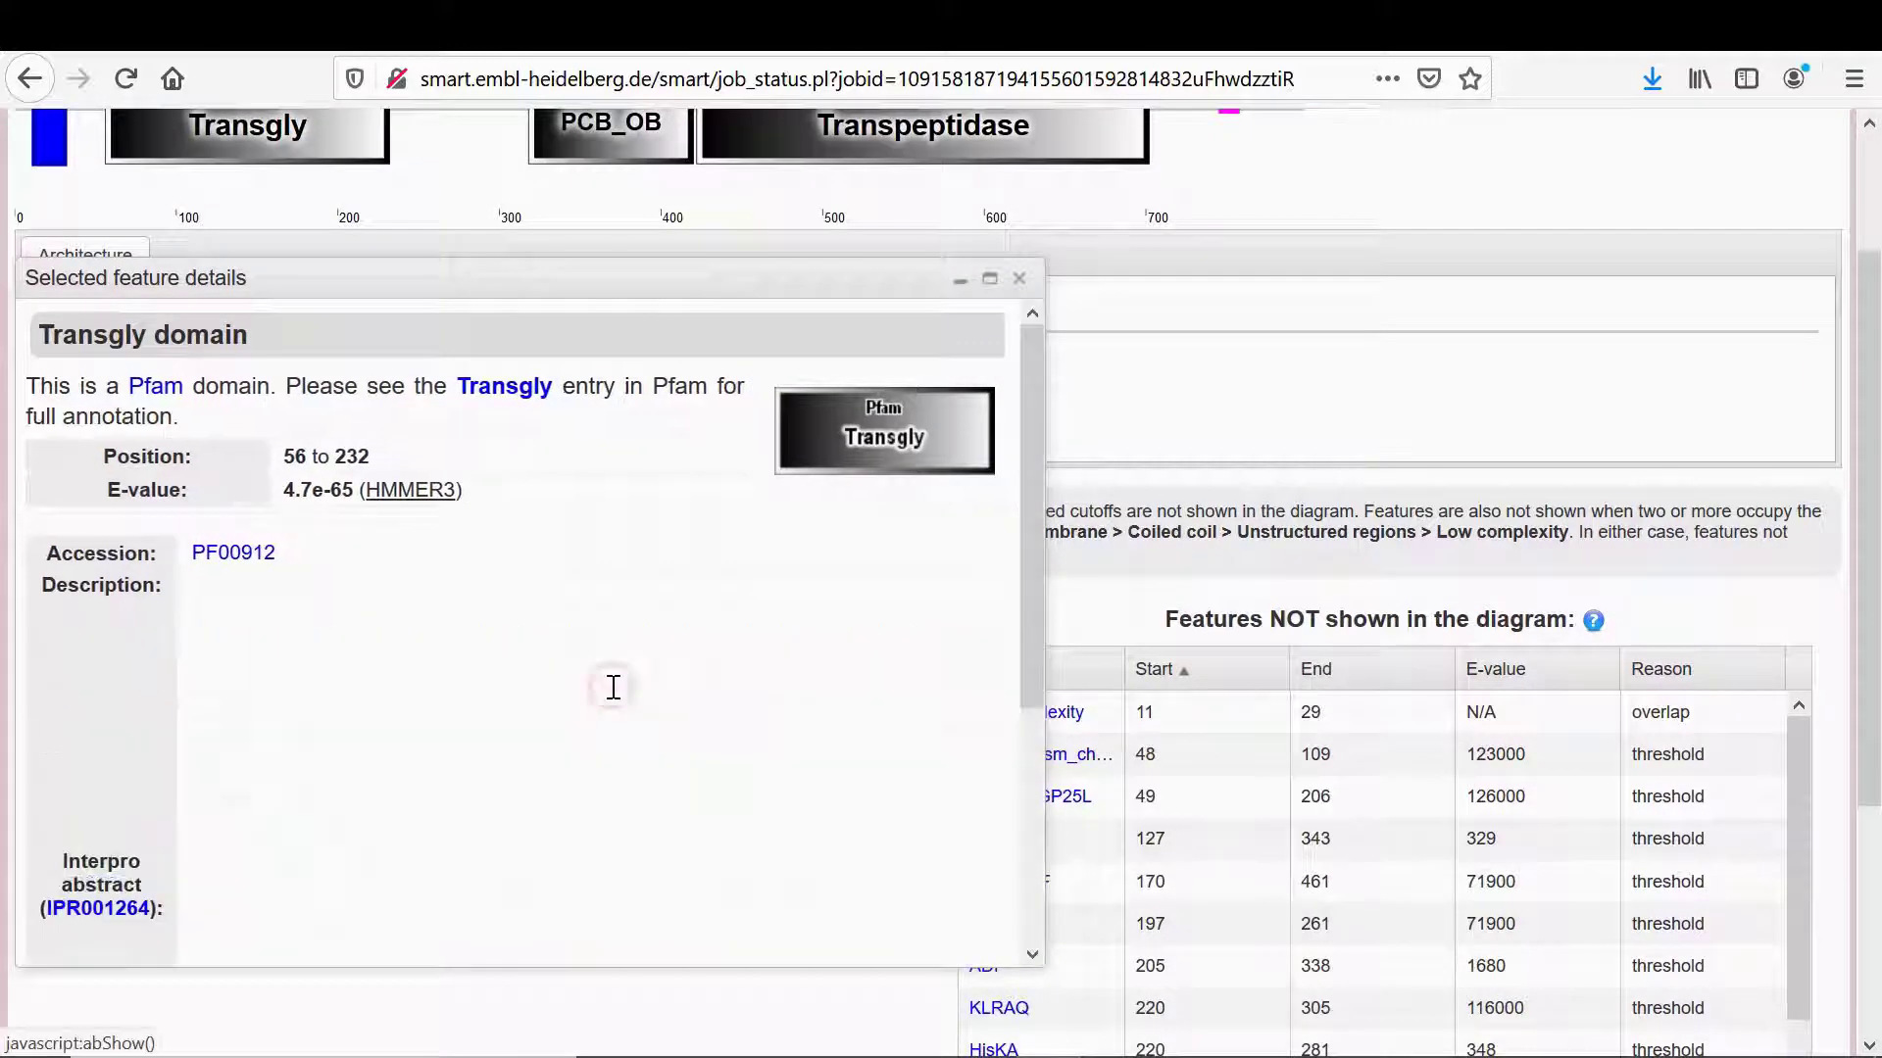
{"action": "scroll", "coordinate": [613, 689], "scroll_direction": "down", "scroll_amount": 1}
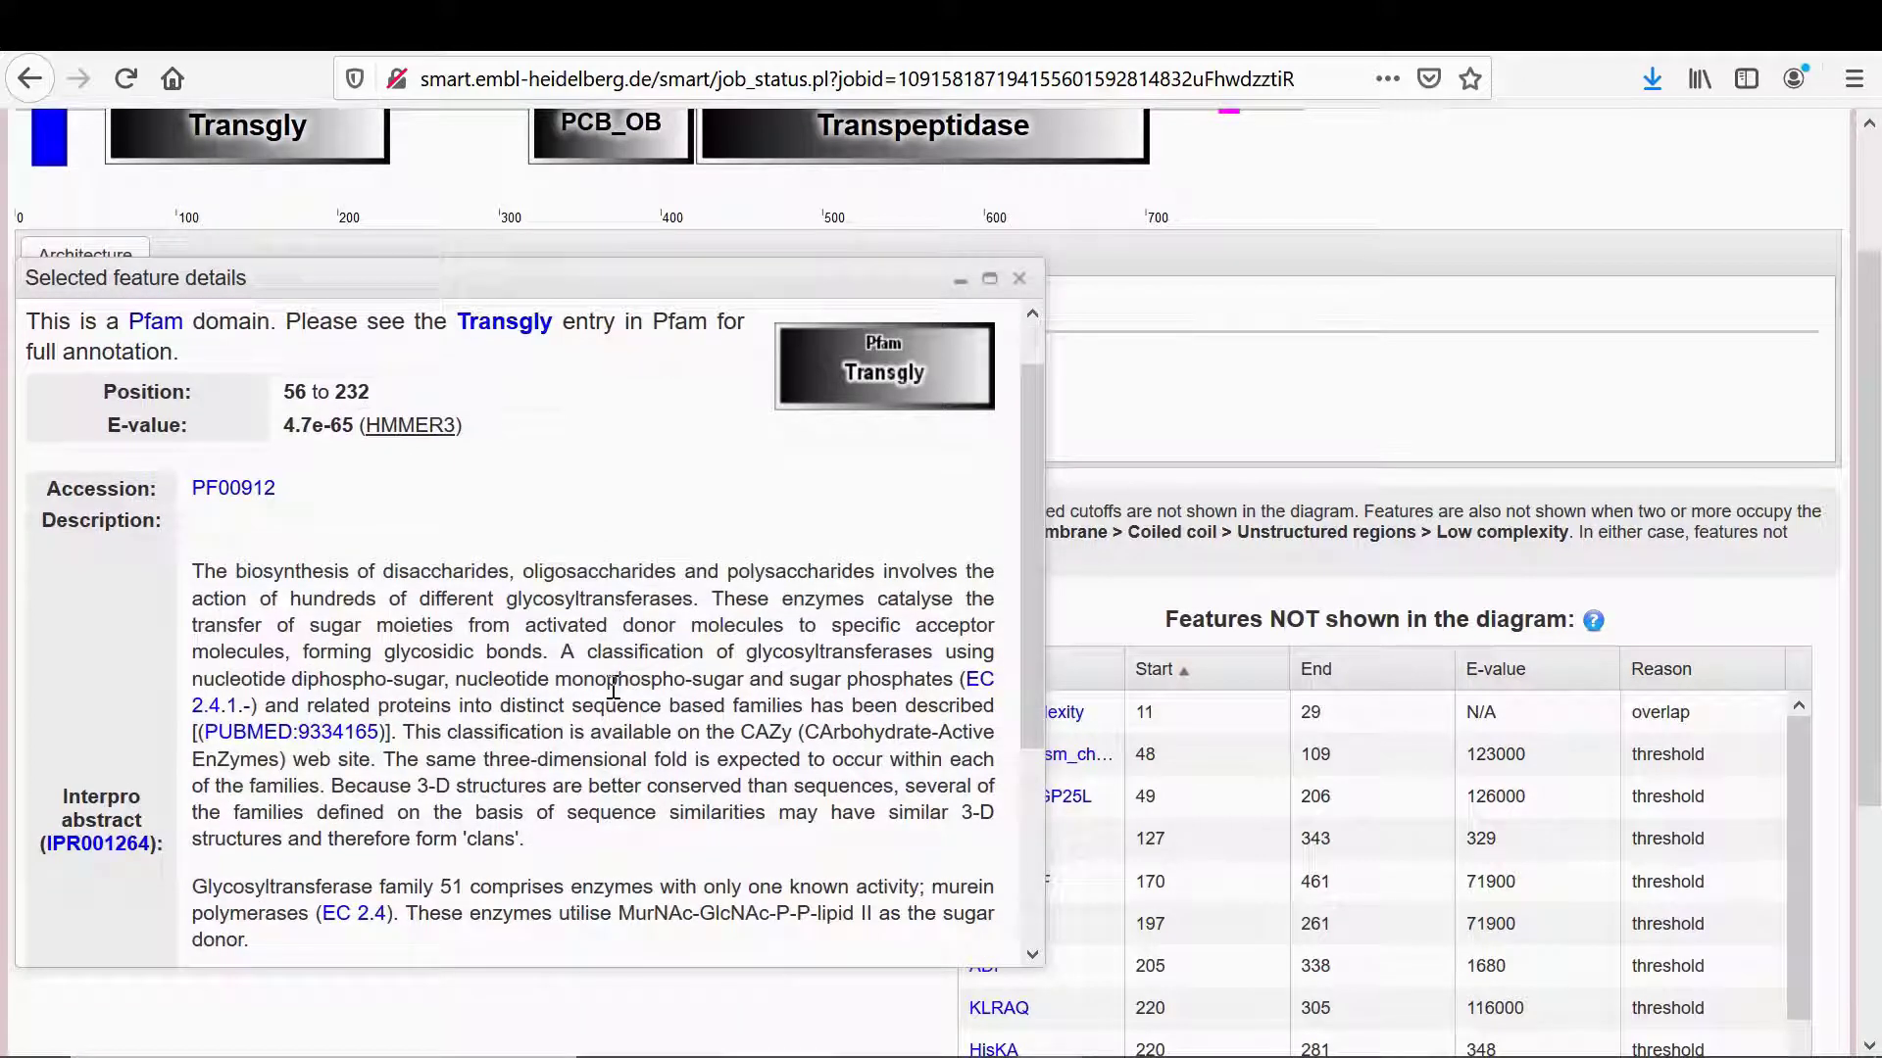
{"action": "scroll", "coordinate": [606, 635], "scroll_direction": "up", "scroll_amount": 1}
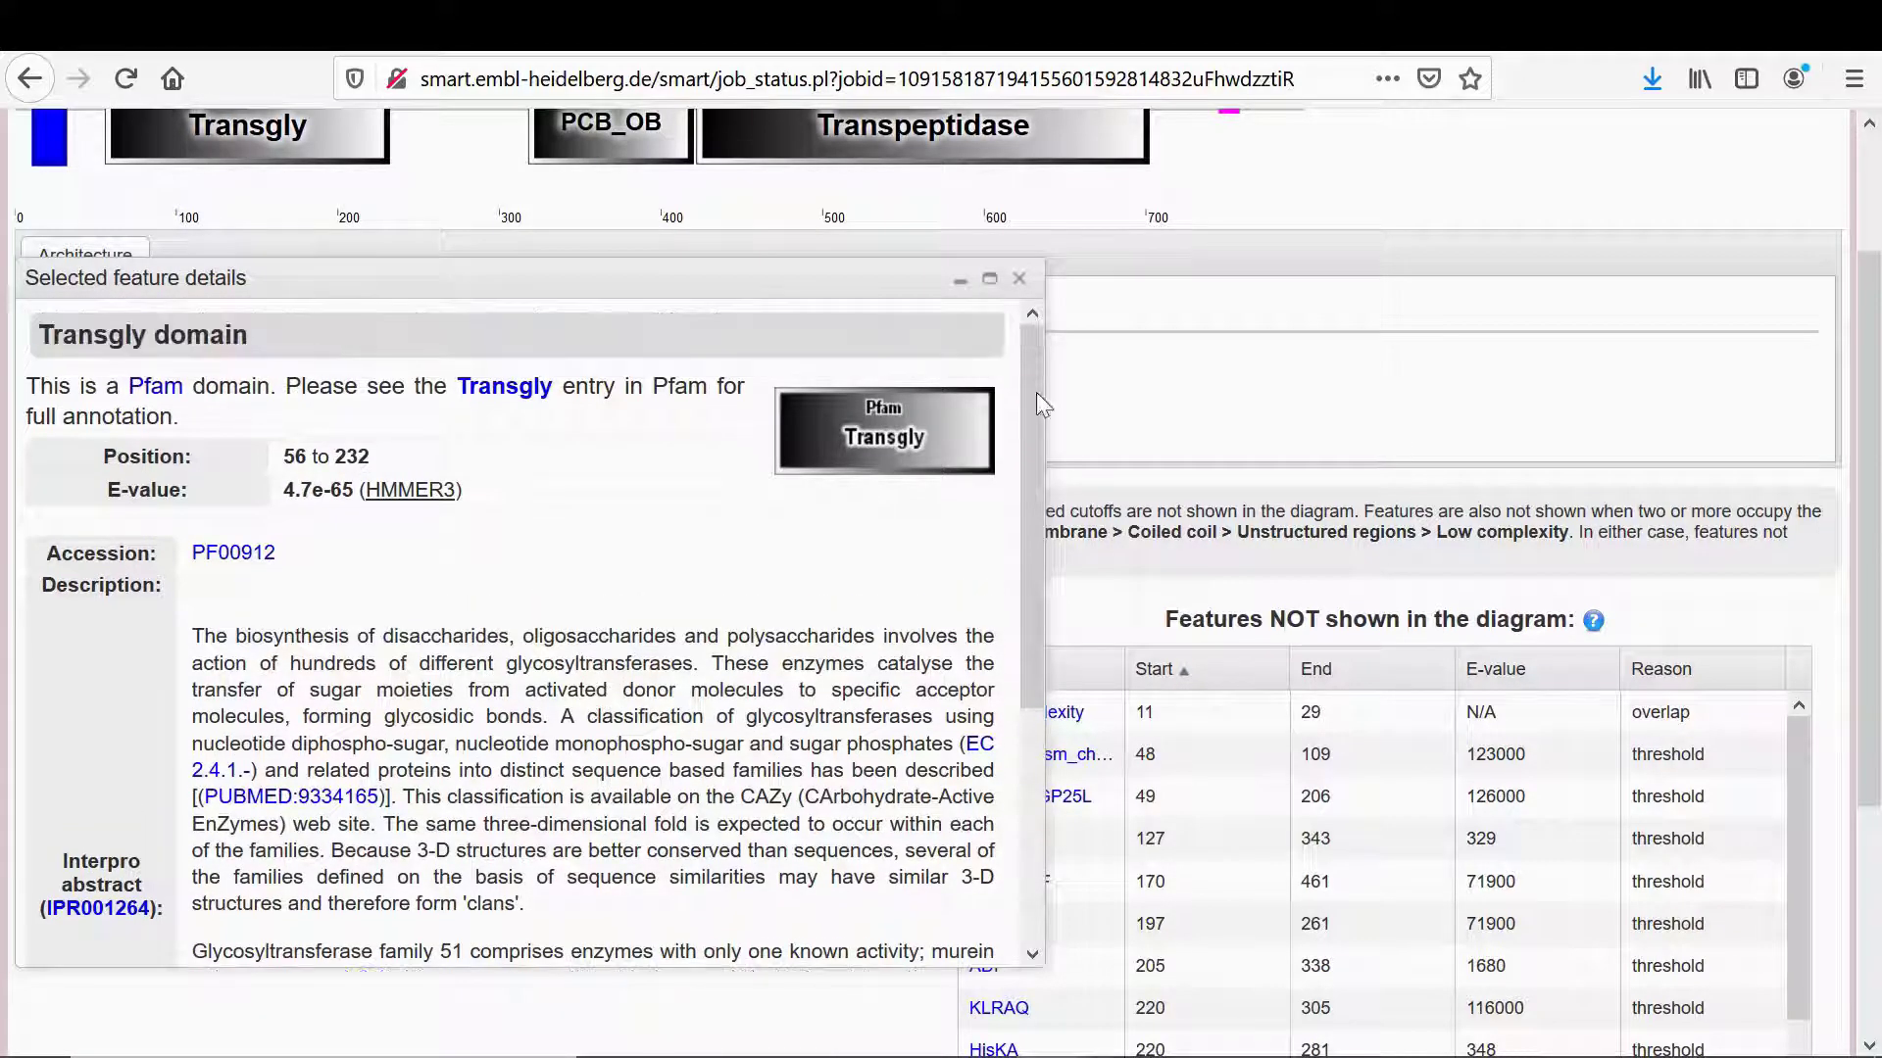
{"action": "left_click", "coordinate": [1019, 278]}
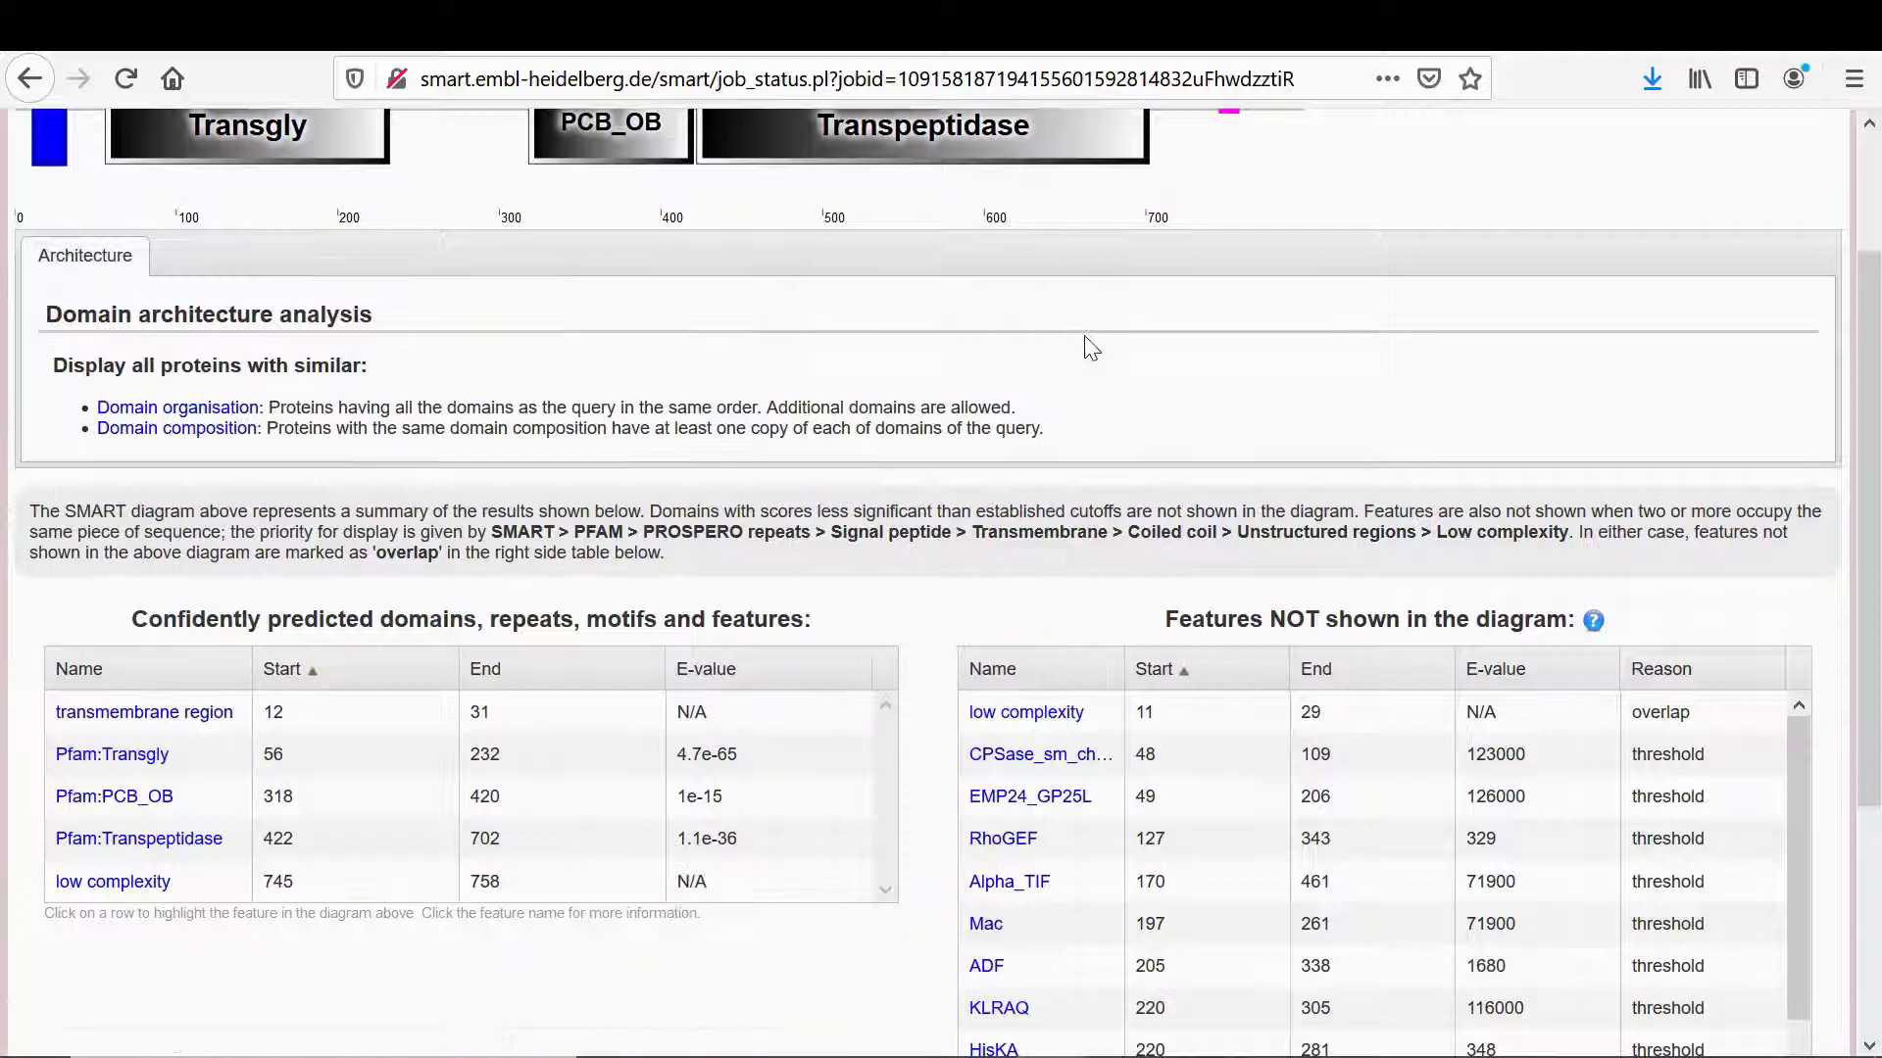
{"action": "scroll", "coordinate": [1086, 348], "scroll_direction": "up", "scroll_amount": 3}
Step: View the Transpeptidase details, then the PCB_OB domain (318–420) and select its sequence start
{"action": "left_click", "coordinate": [921, 285]}
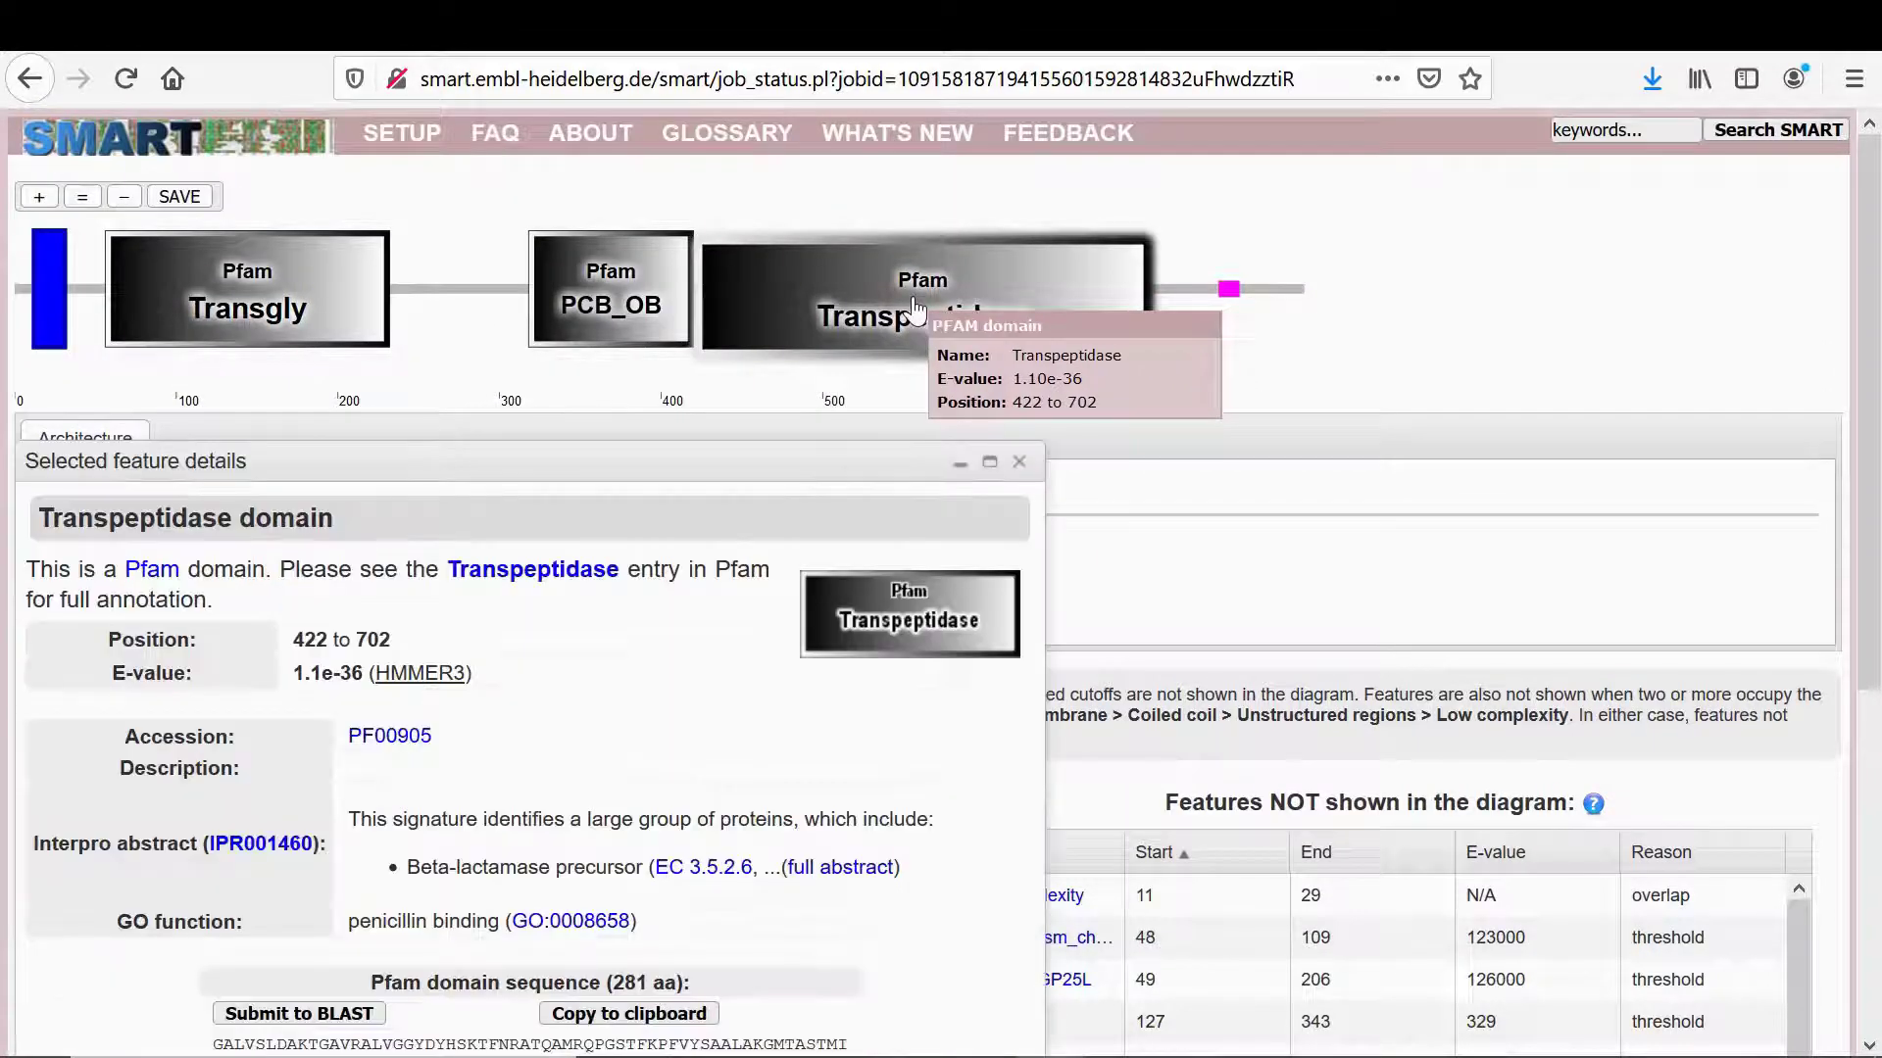
{"action": "scroll", "coordinate": [608, 767], "scroll_direction": "down", "scroll_amount": 2}
{"action": "left_click", "coordinate": [825, 750]}
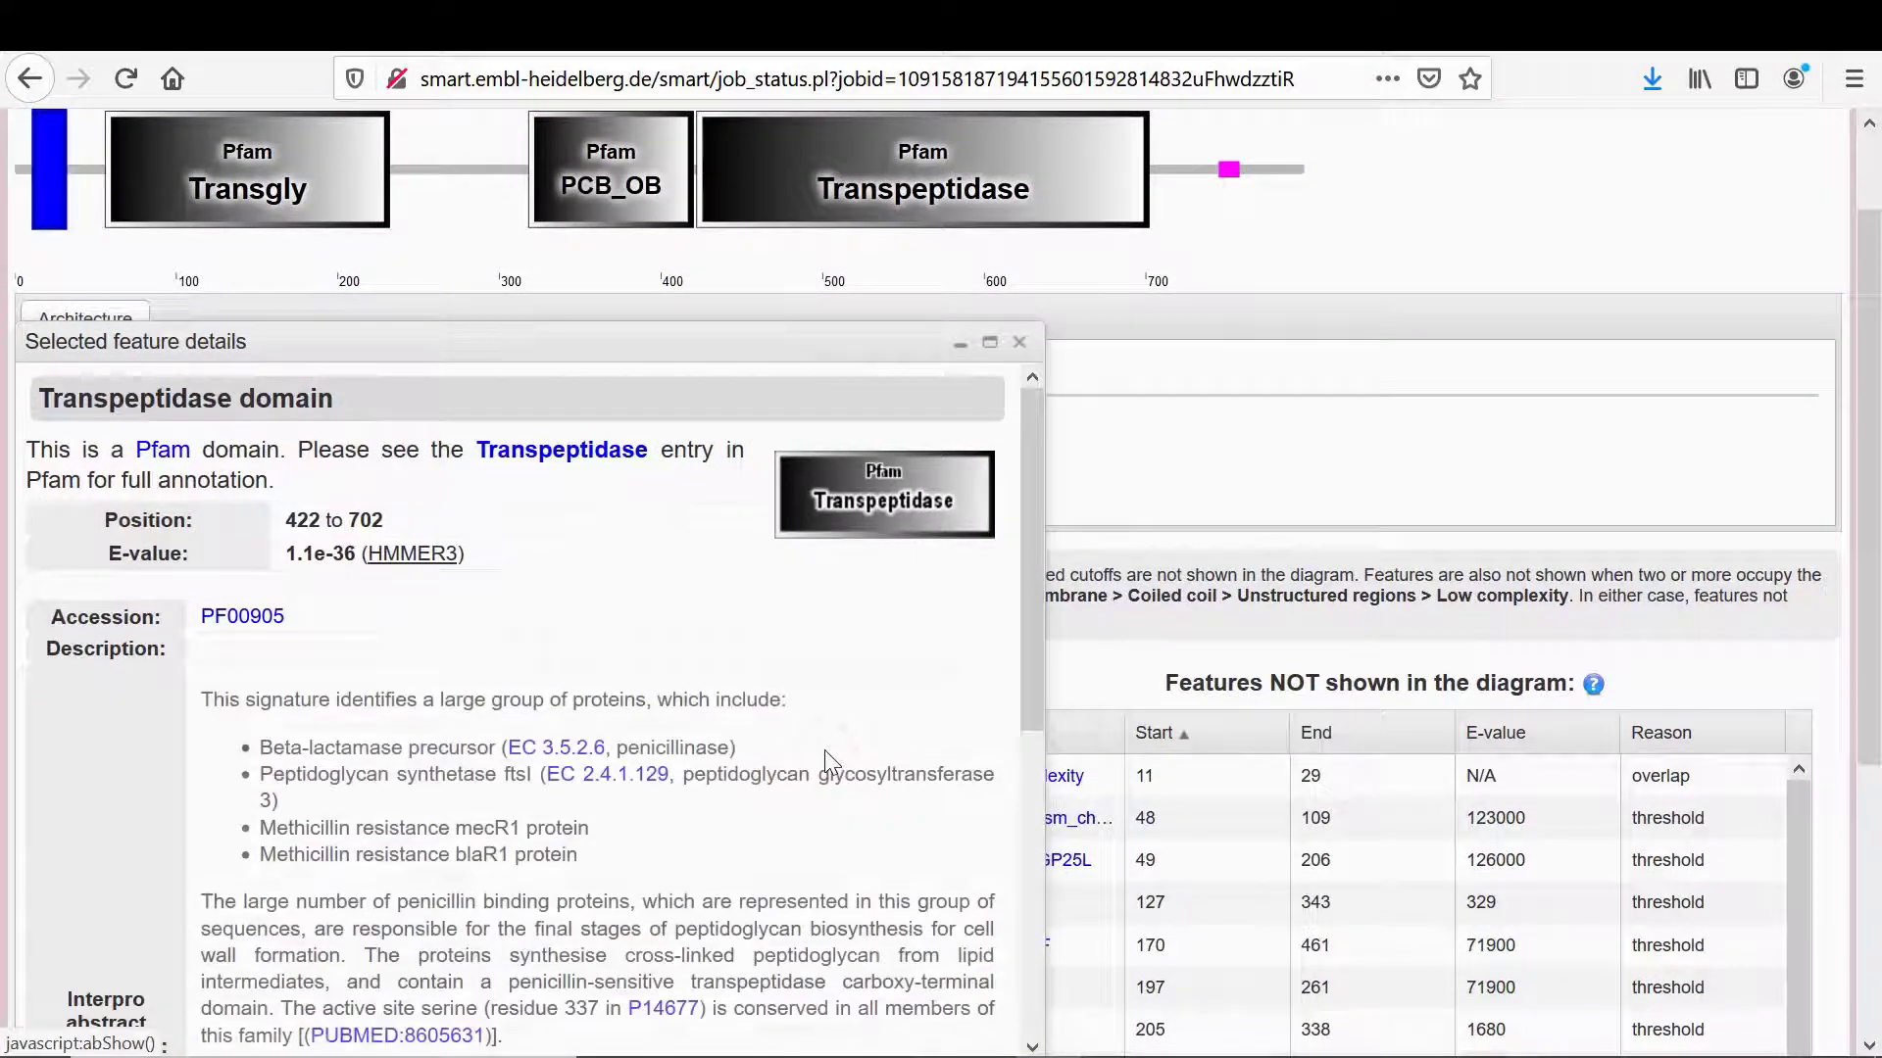
{"action": "left_click", "coordinate": [610, 188]}
{"action": "scroll", "coordinate": [665, 635], "scroll_direction": "down", "scroll_amount": 2}
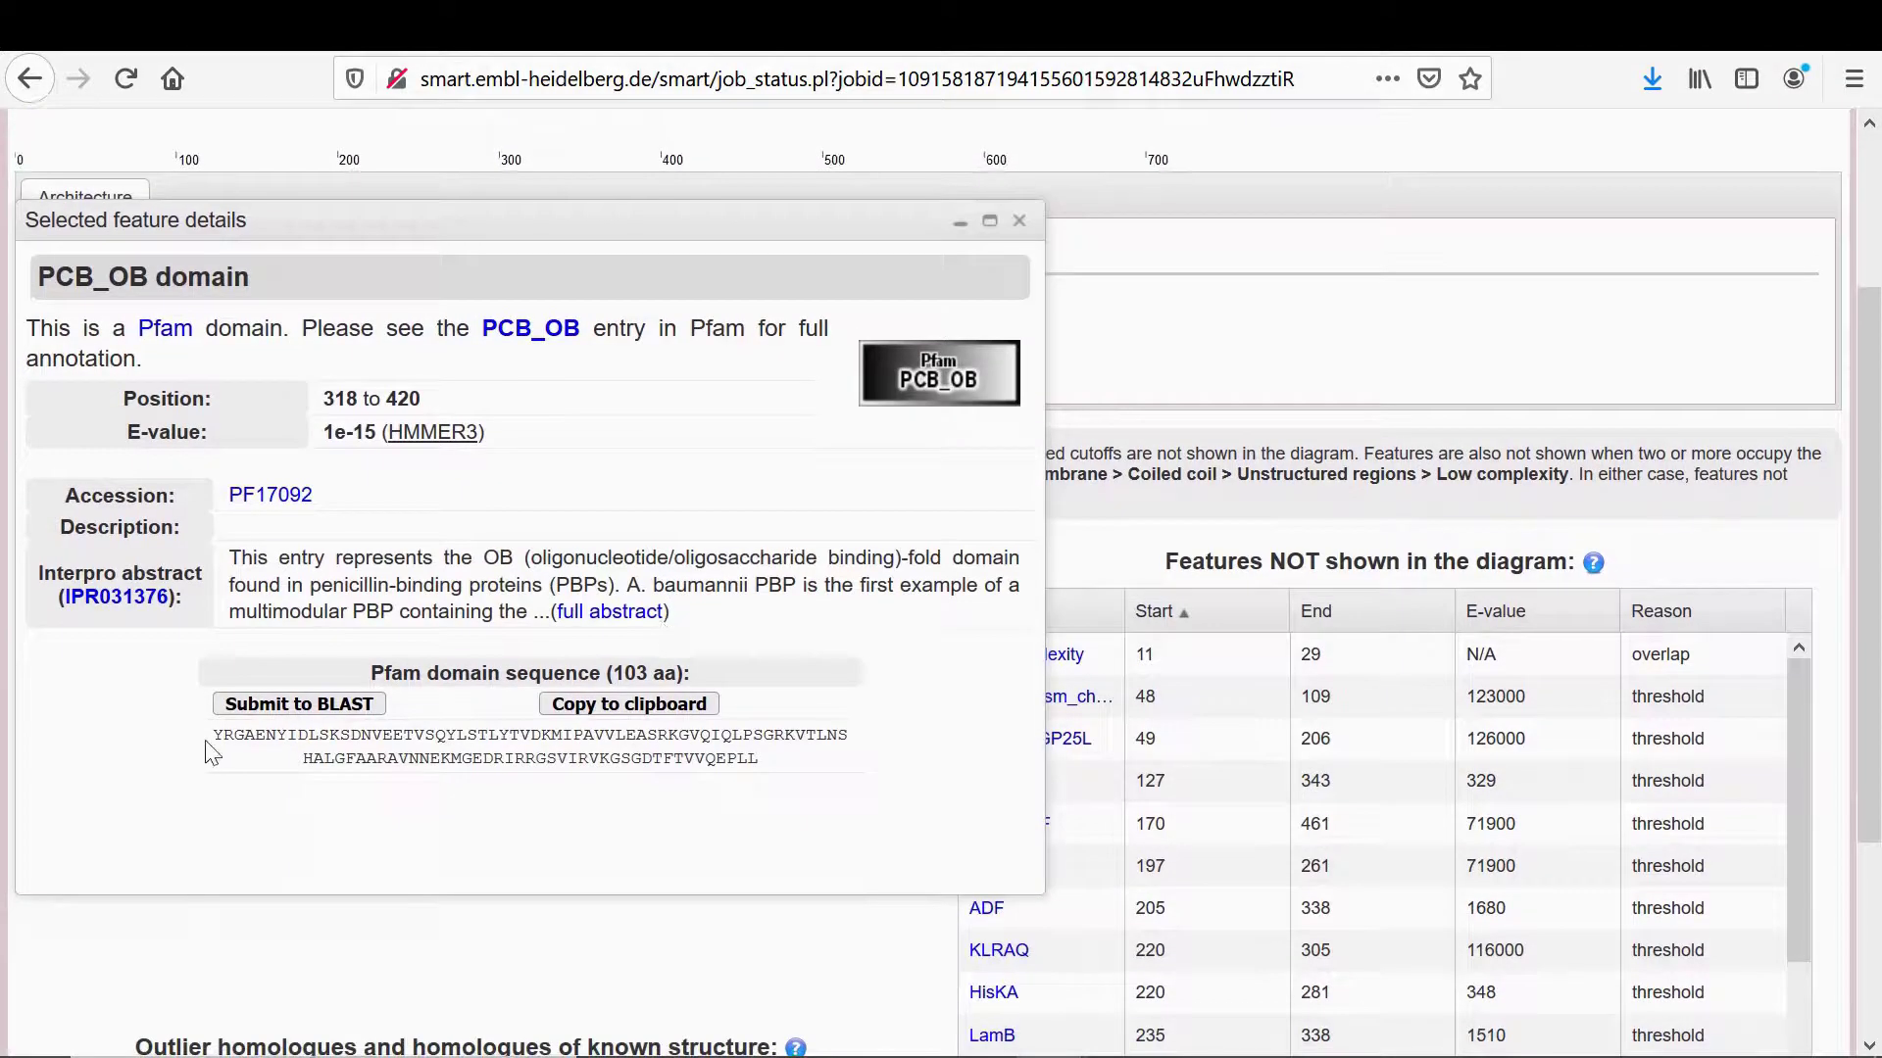
{"action": "left_click_drag", "start_coordinate": [421, 715], "coordinate": [538, 725]}
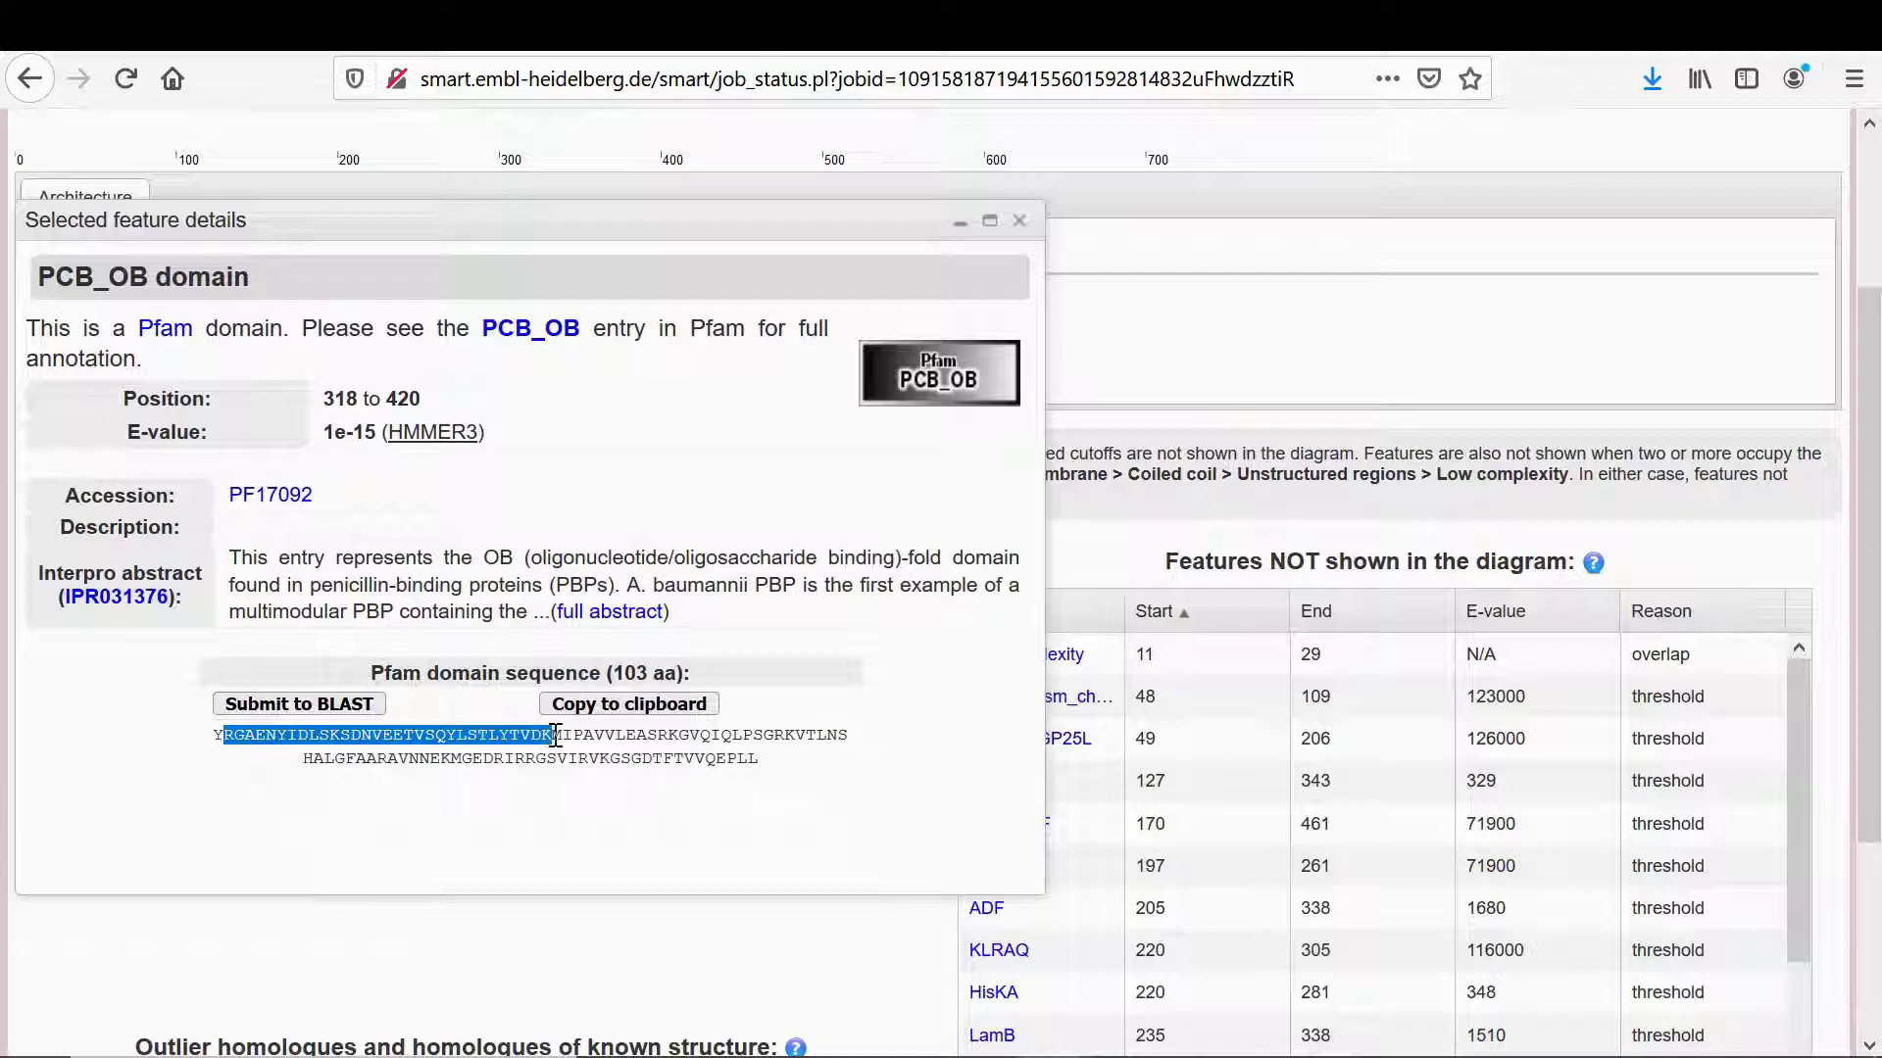
{"action": "scroll", "coordinate": [554, 735], "scroll_direction": "up", "scroll_amount": 3}
{"action": "mouse_move", "coordinate": [1215, 1049]}
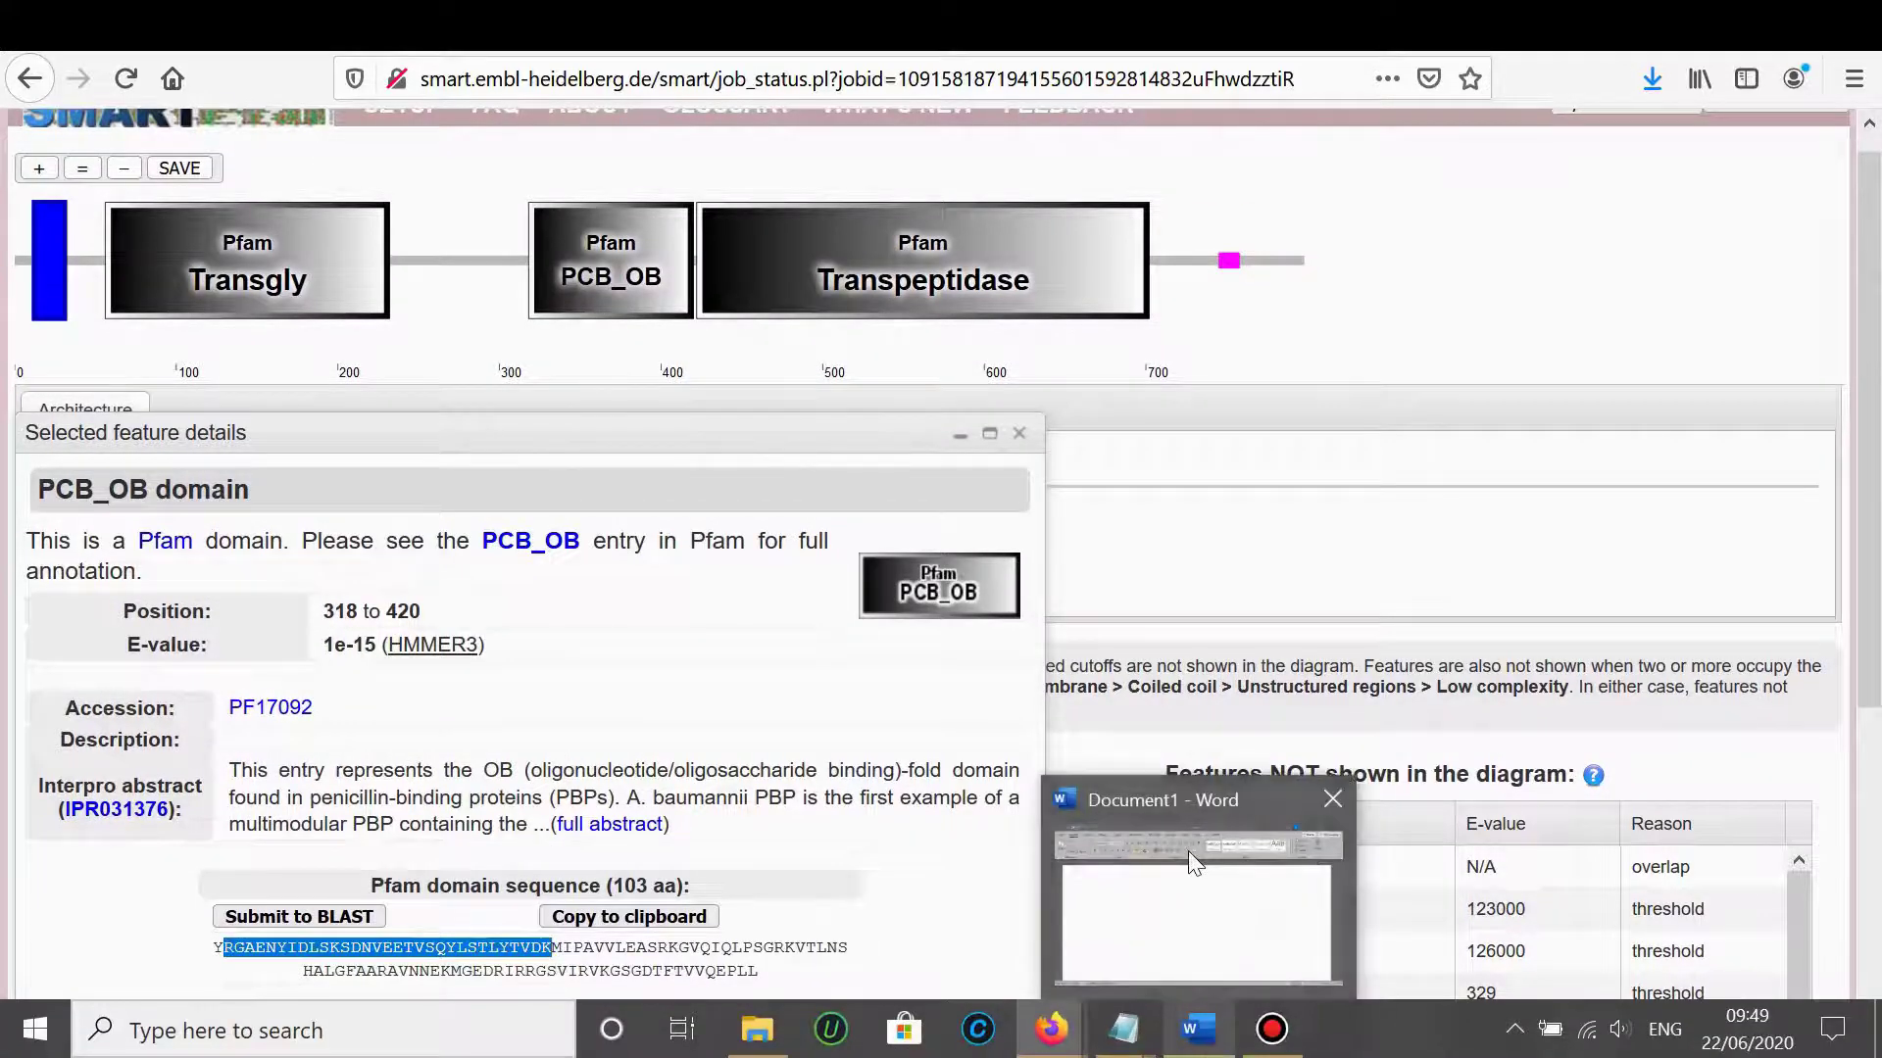
{"action": "left_click", "coordinate": [1188, 850]}
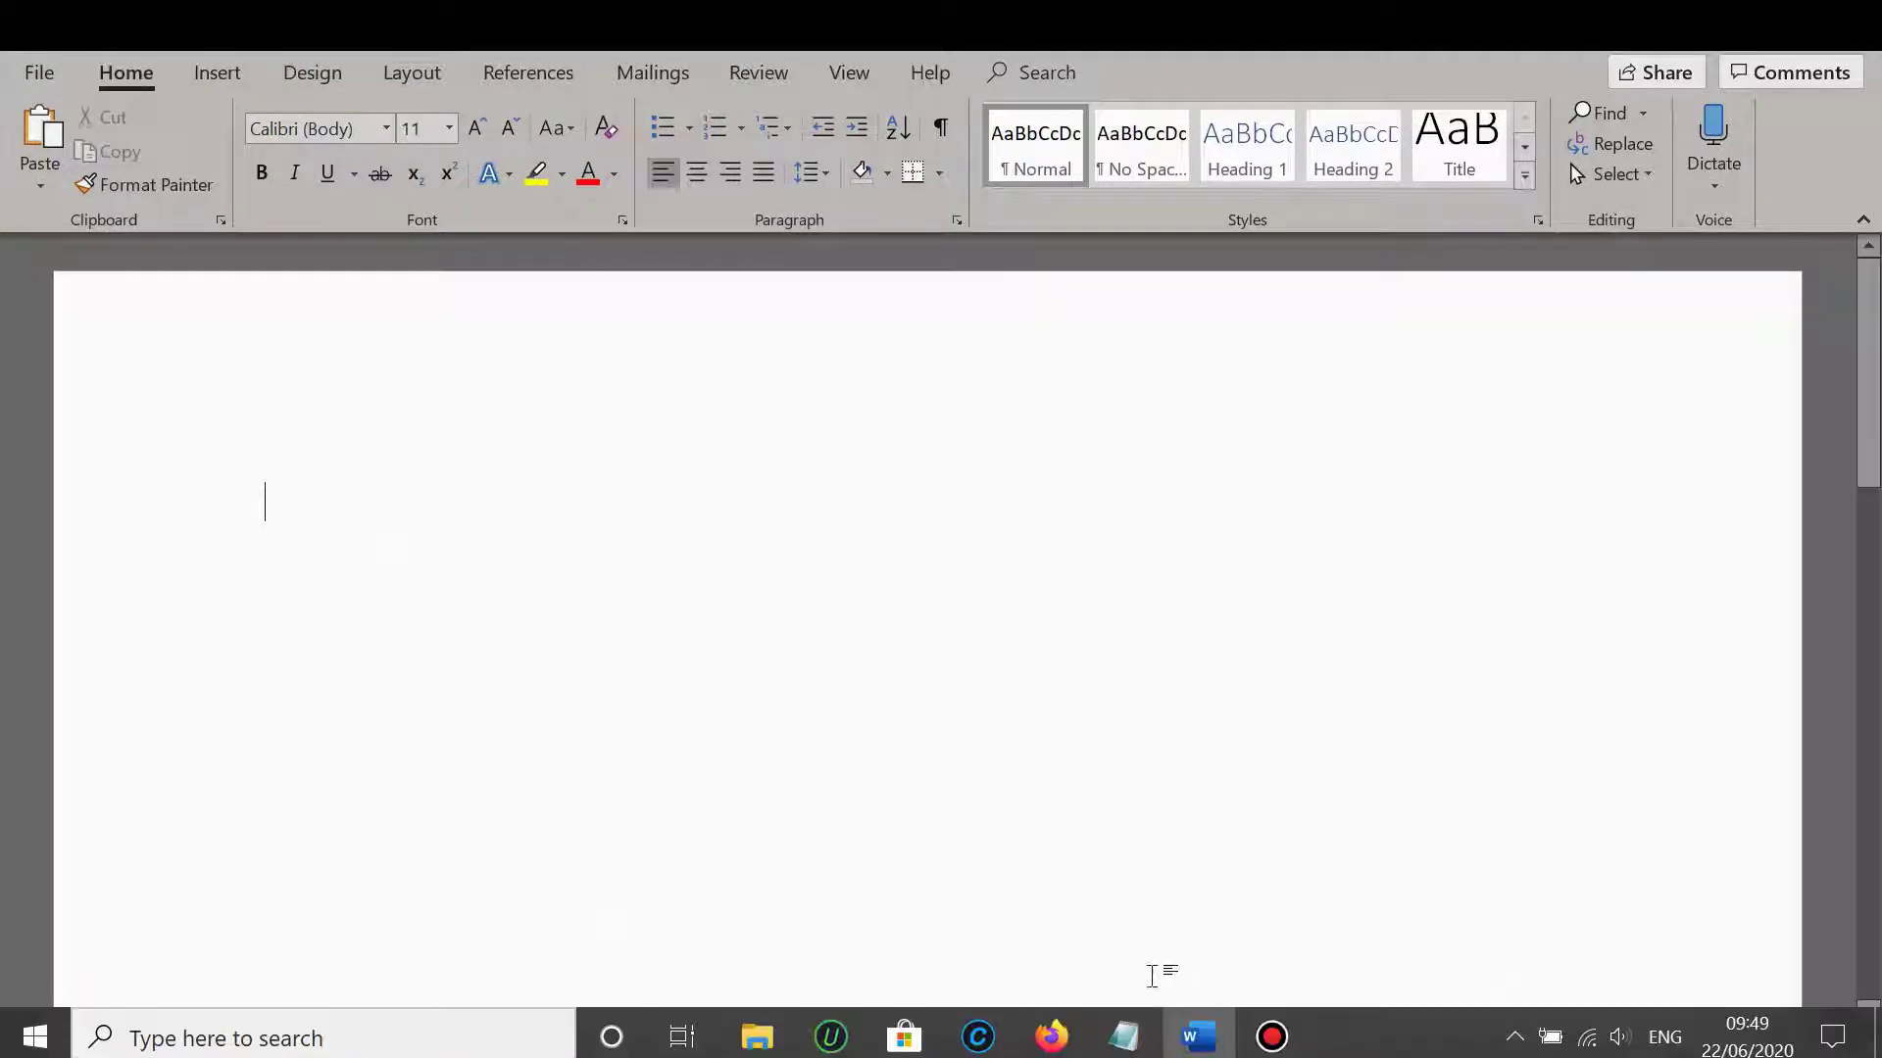
Step: Copy the NJ9703 sequence from Notepad and paste it into Word's Document1
{"action": "mouse_move", "coordinate": [1124, 1029]}
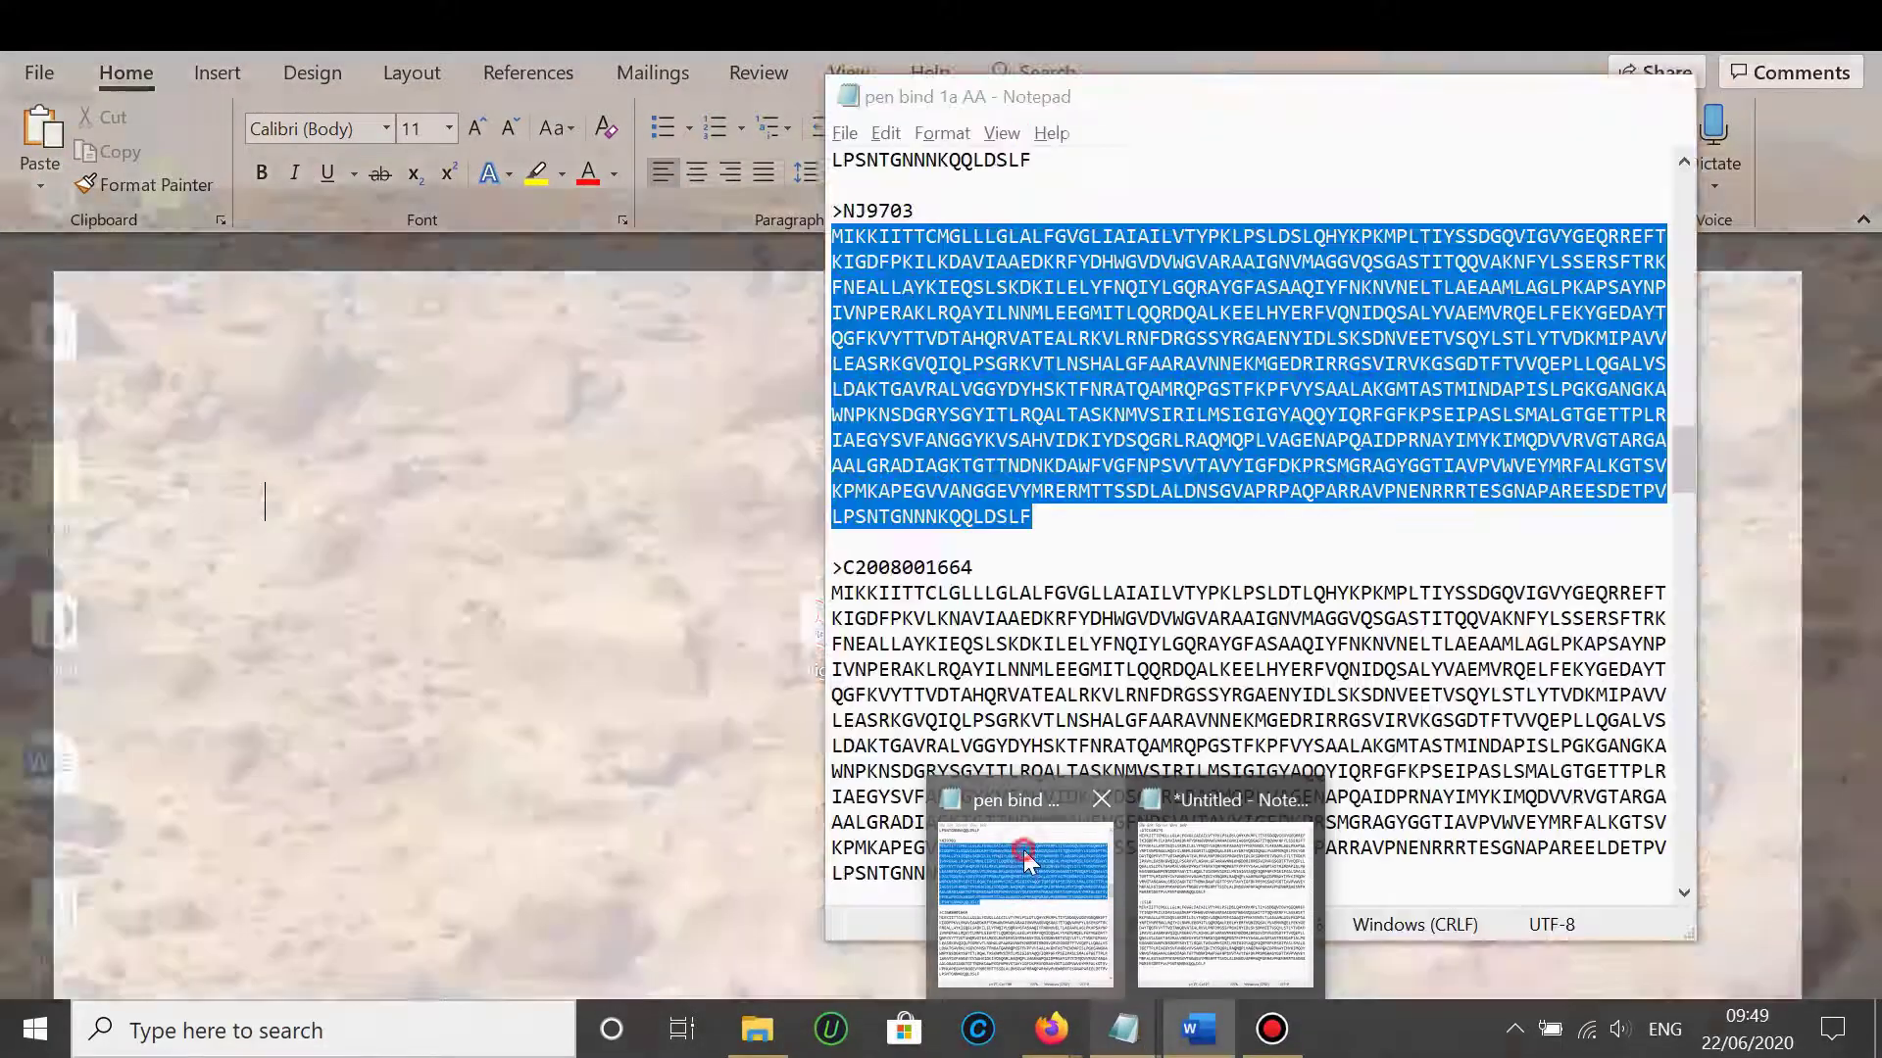
{"action": "left_click", "coordinate": [1029, 870]}
{"action": "right_click", "coordinate": [907, 390]}
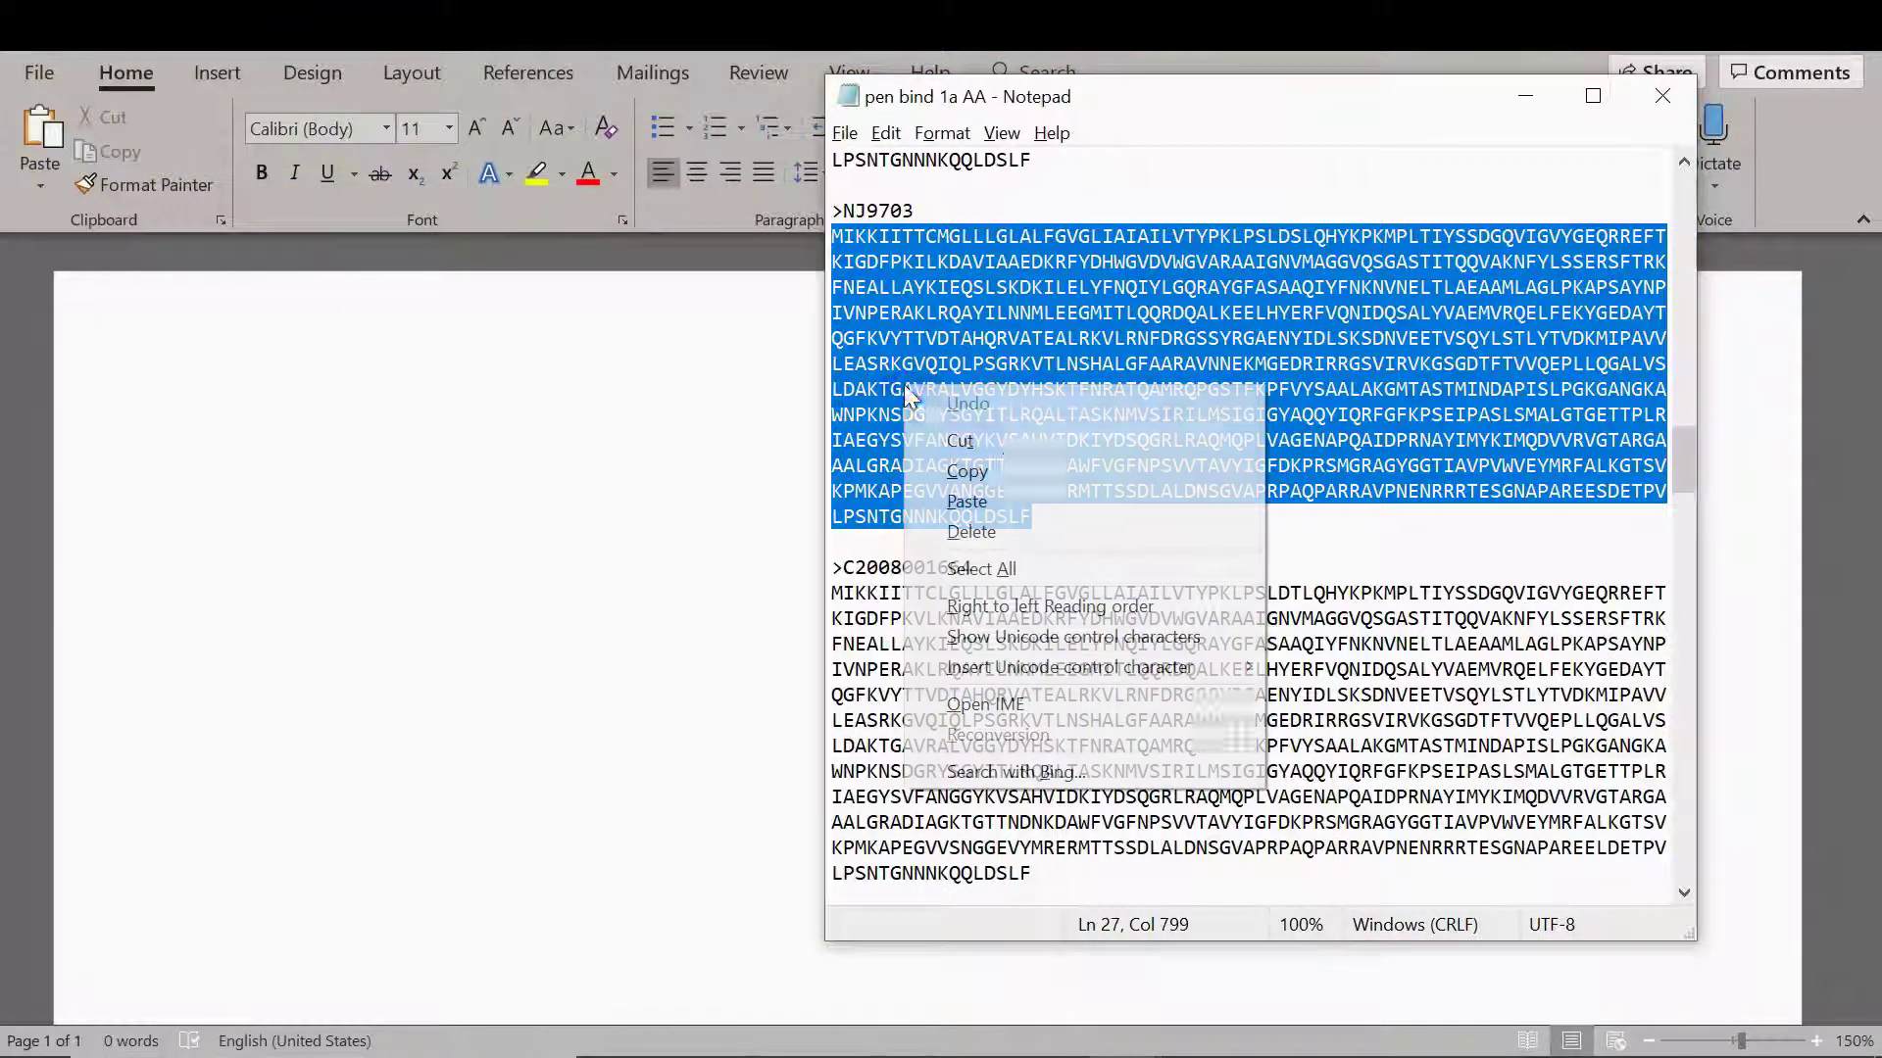
{"action": "left_click", "coordinate": [985, 467]}
{"action": "left_click", "coordinate": [364, 483]}
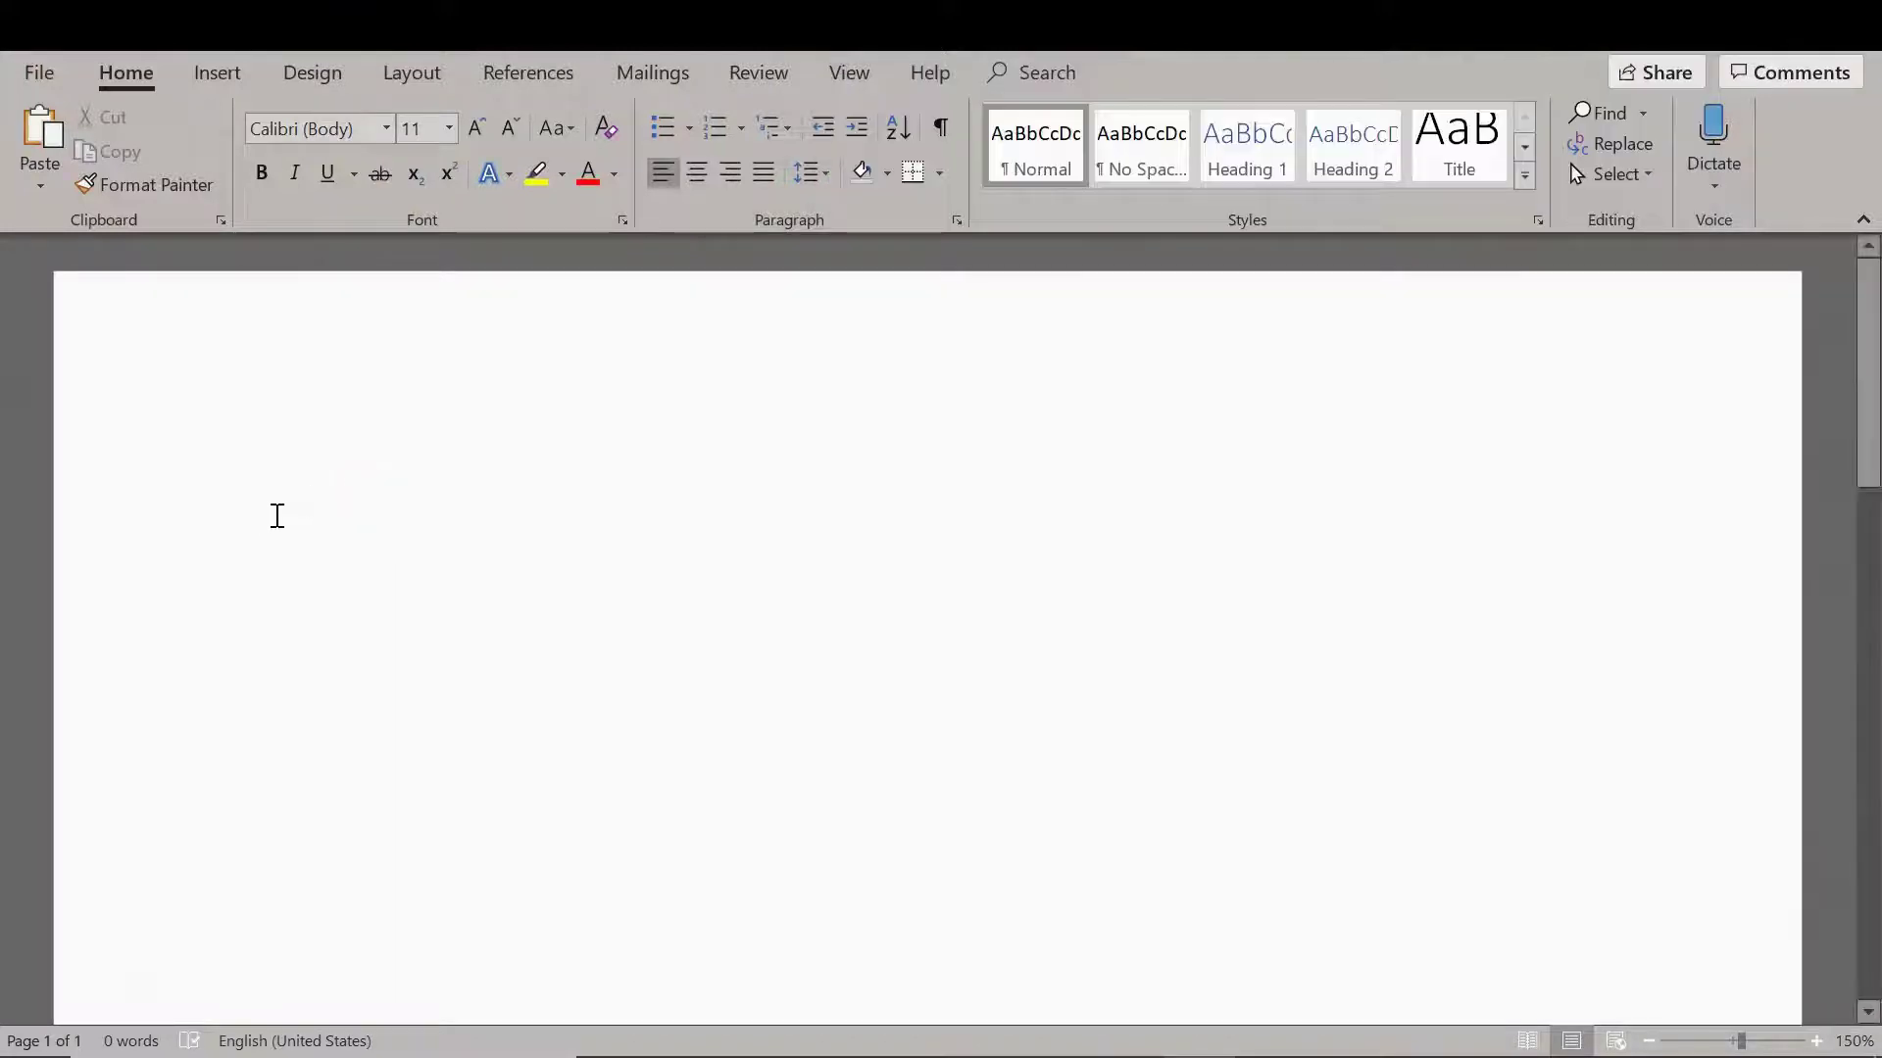
{"action": "right_click", "coordinate": [266, 519]}
{"action": "left_click", "coordinate": [322, 644]}
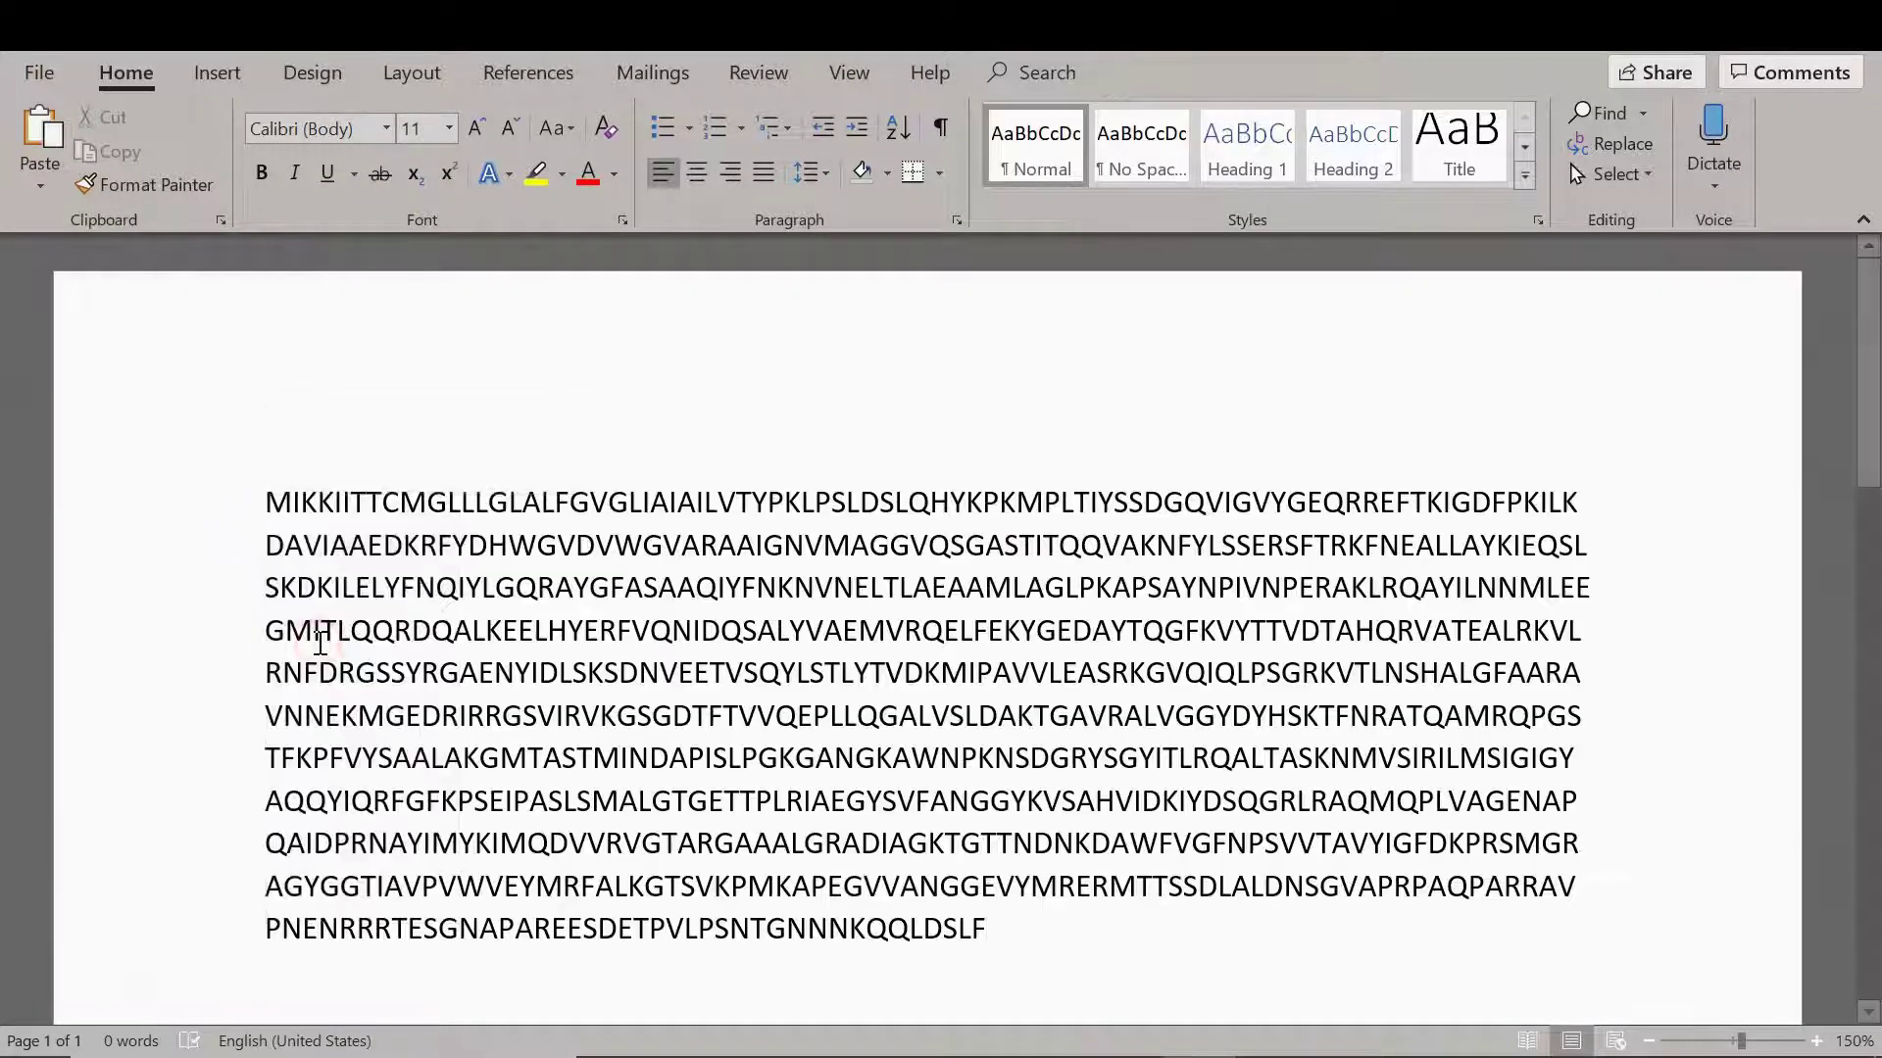
Step: Show the transmembrane region details (positions 12–31) and copy its sequence LLLGLALFGVGLIAIAILVT
{"action": "mouse_move", "coordinate": [1039, 1027]}
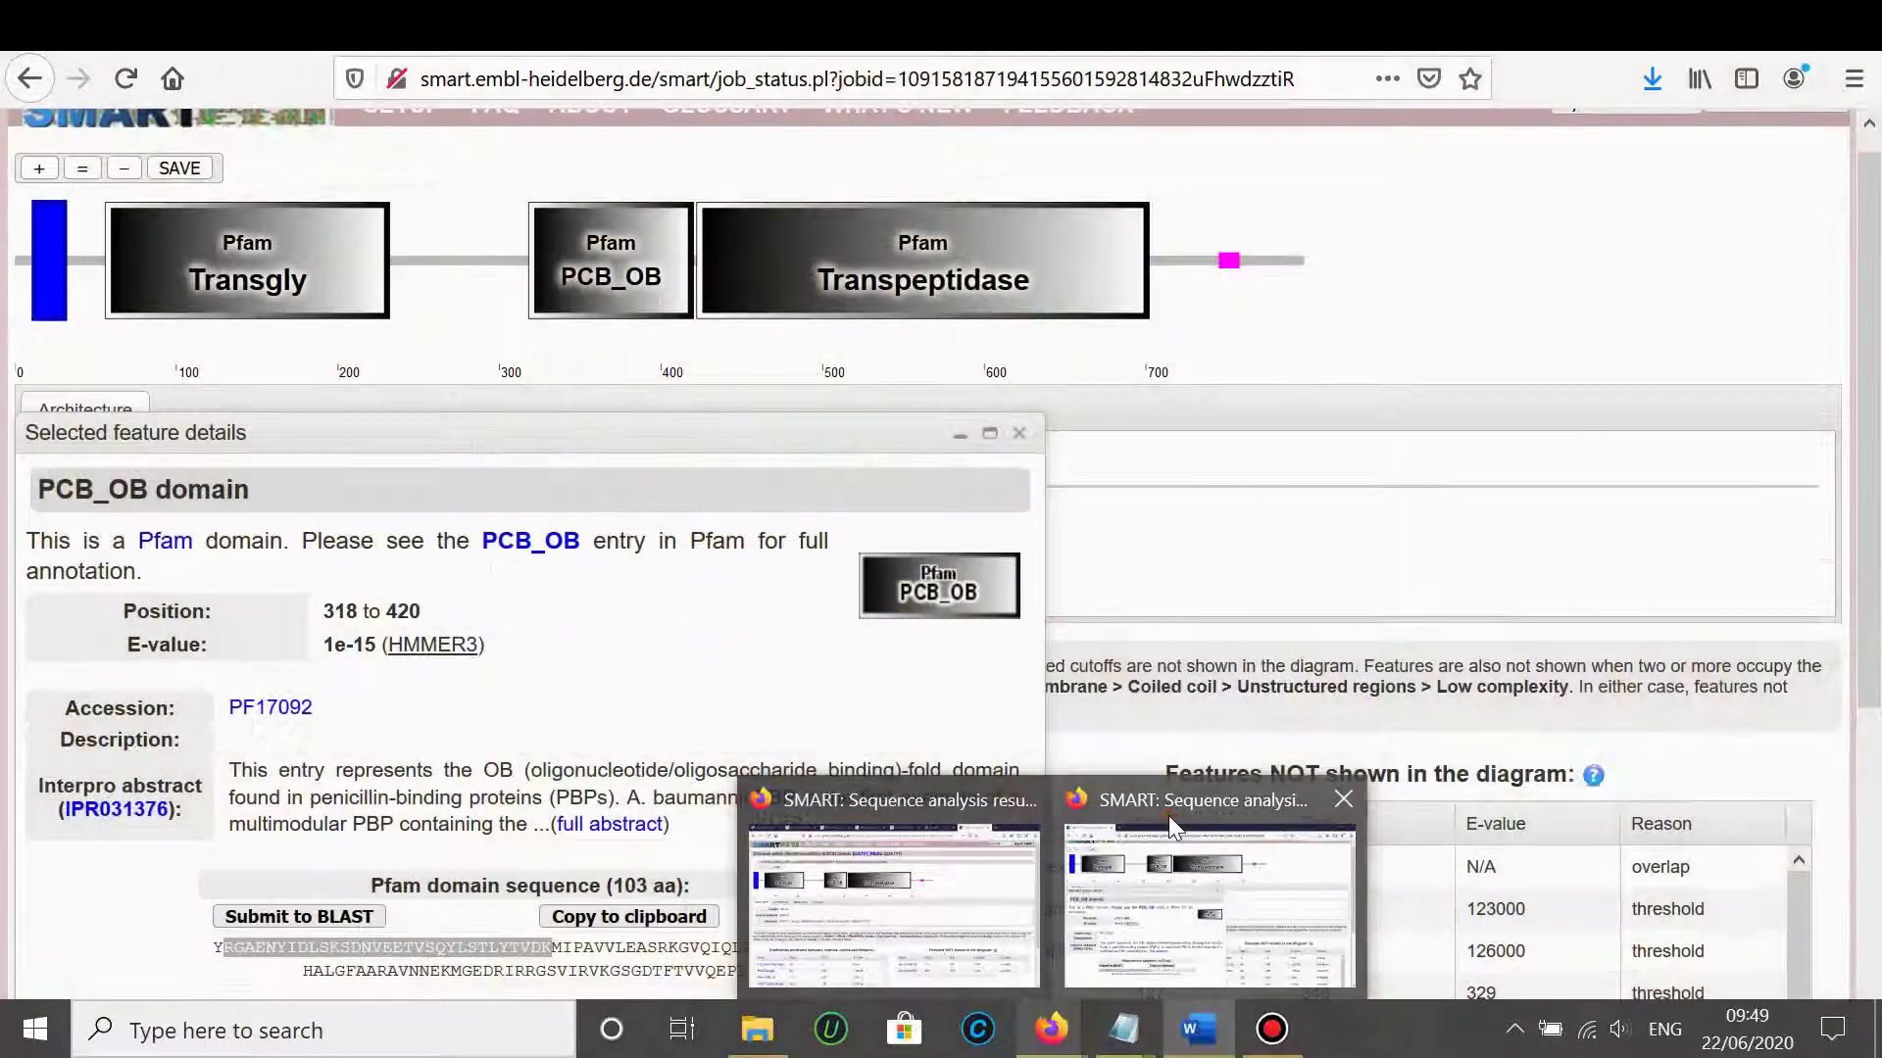
{"action": "left_click", "coordinate": [1168, 815]}
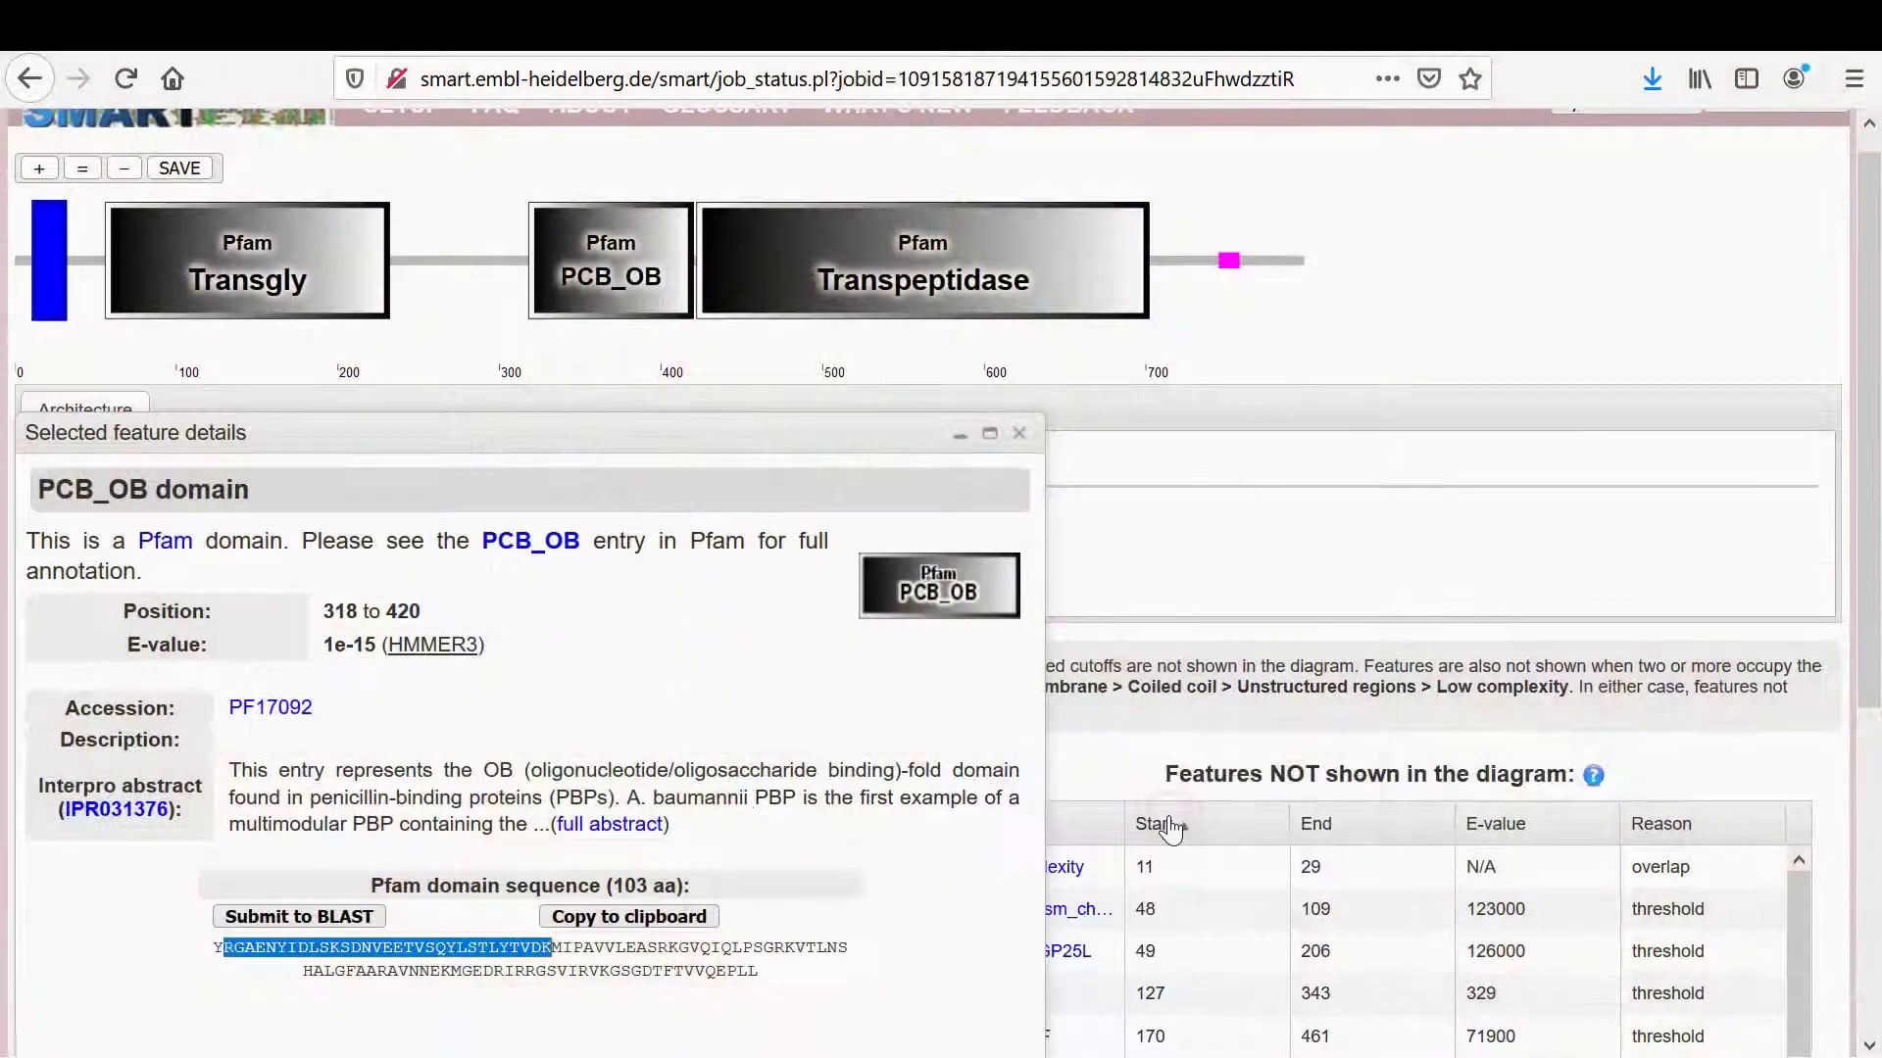
{"action": "left_click", "coordinate": [57, 288]}
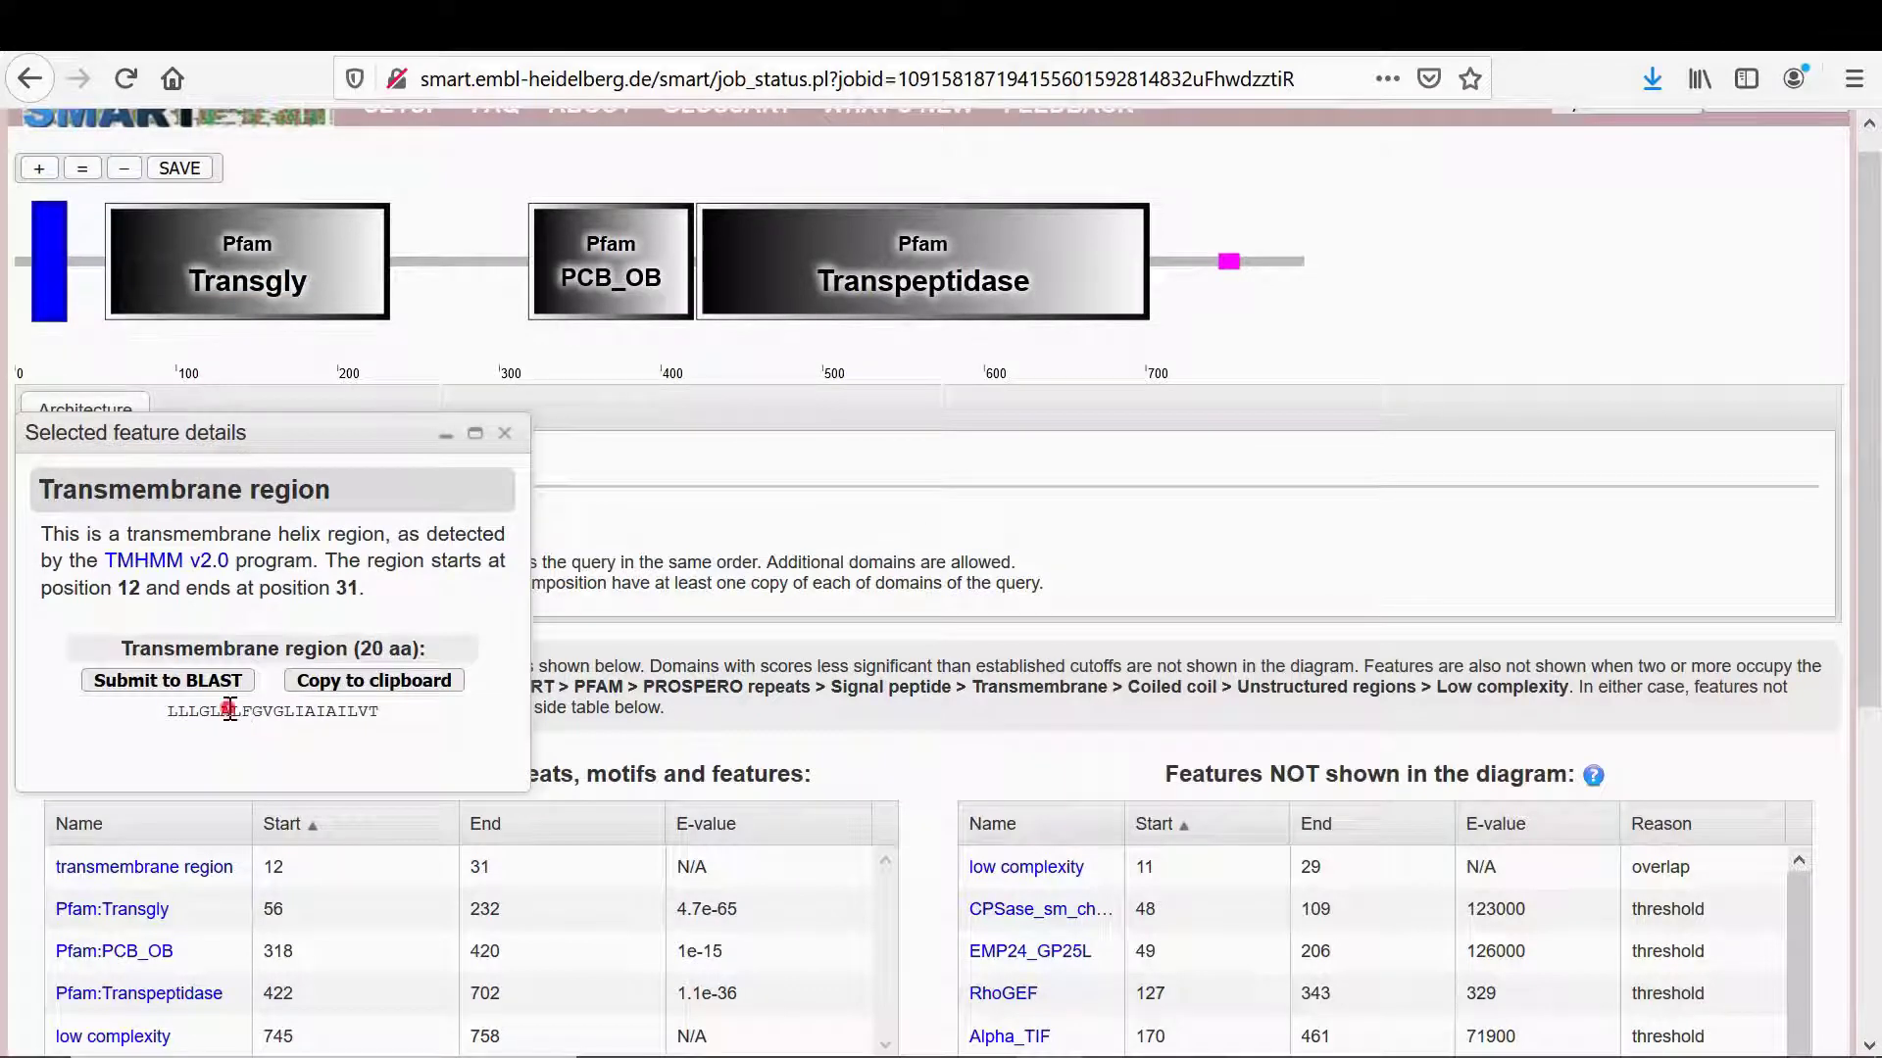
{"action": "double_click", "coordinate": [238, 711]}
{"action": "right_click", "coordinate": [232, 713]}
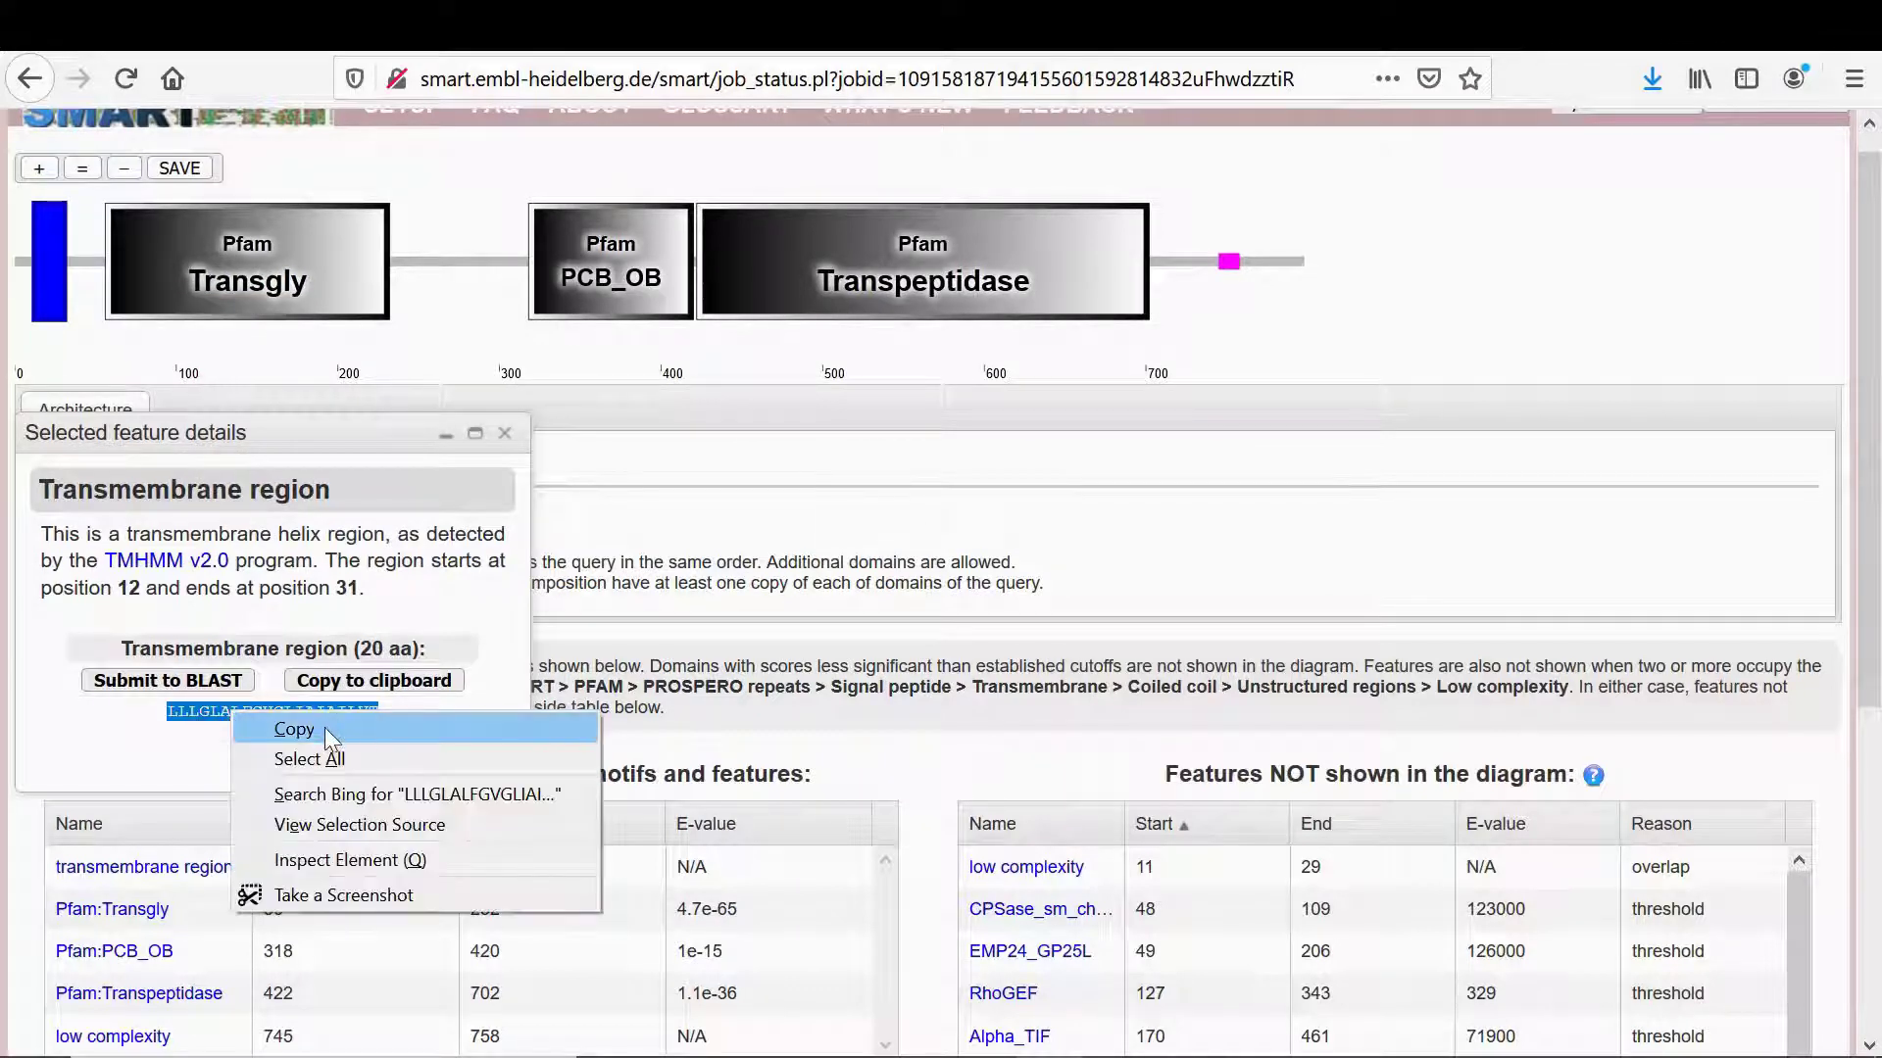
{"action": "left_click", "coordinate": [294, 729]}
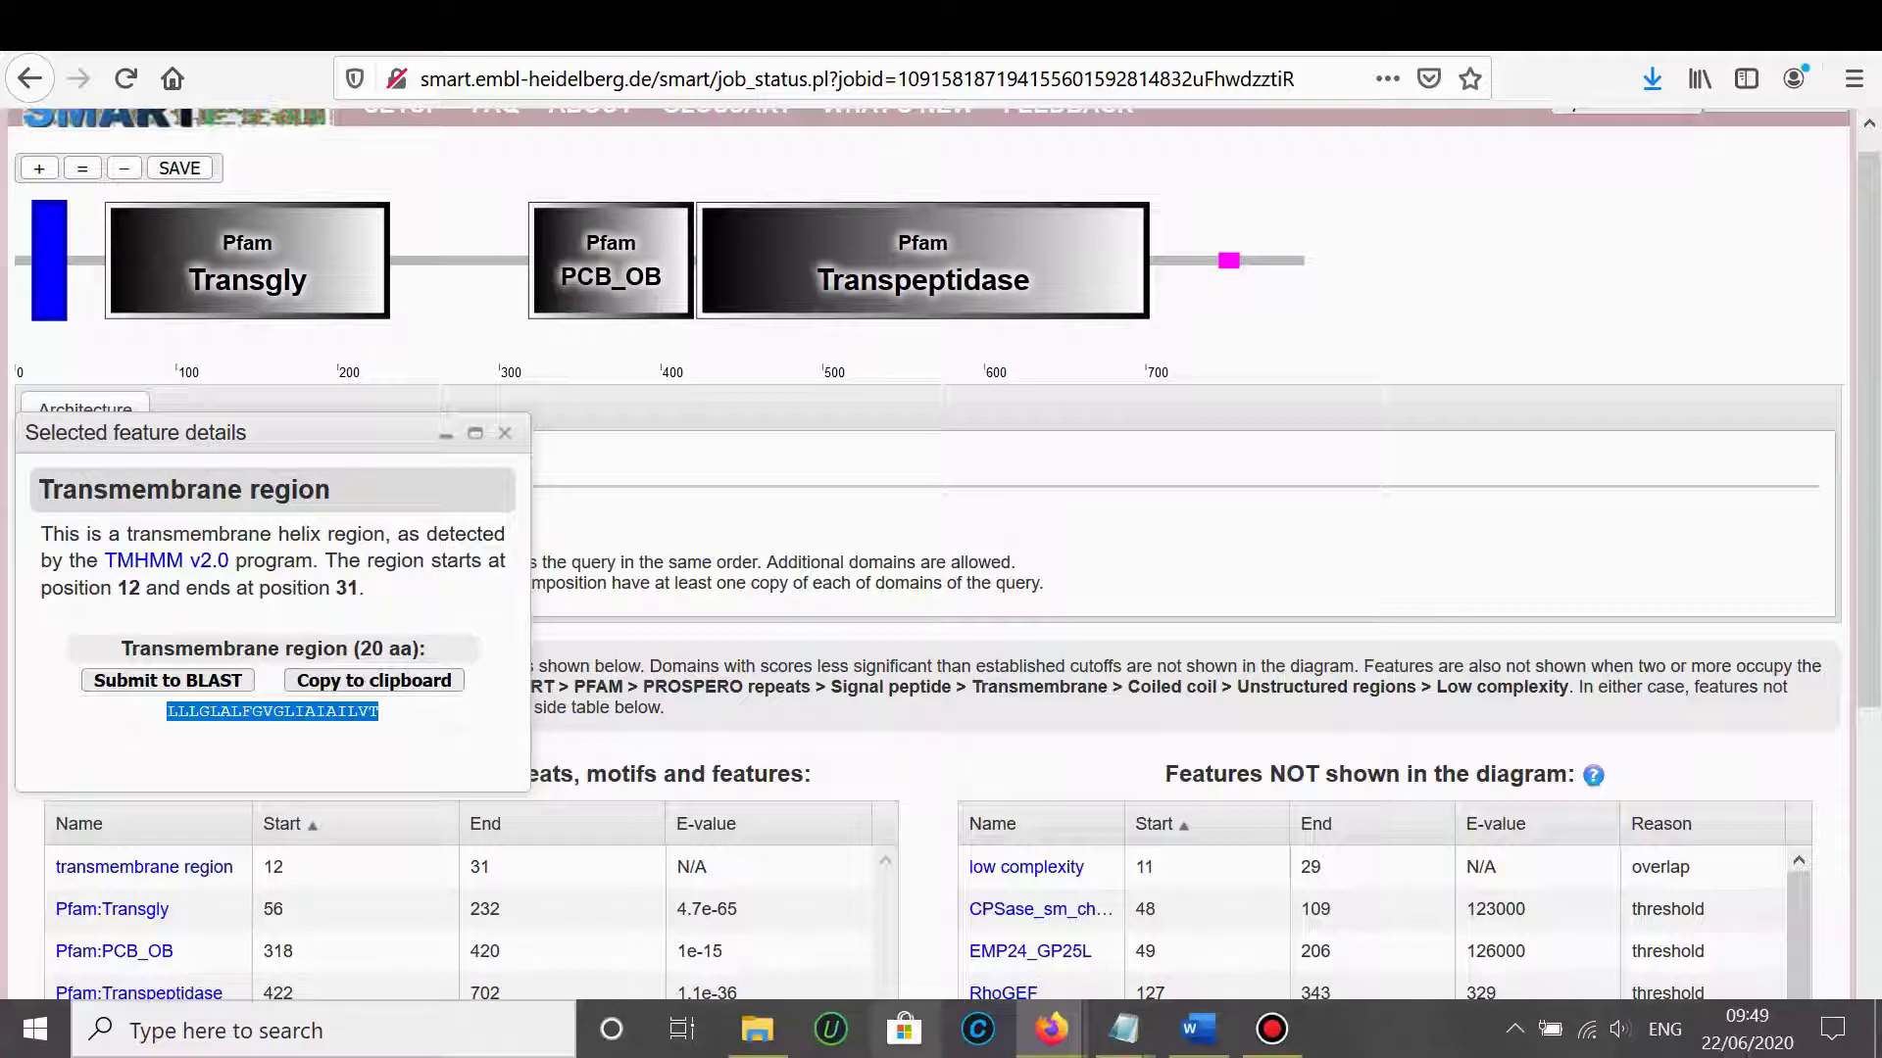
Step: Search the Word document for the copied transmembrane sequence LLLGLALFGVGLIAIAILVT
{"action": "mouse_move", "coordinate": [1209, 1002]}
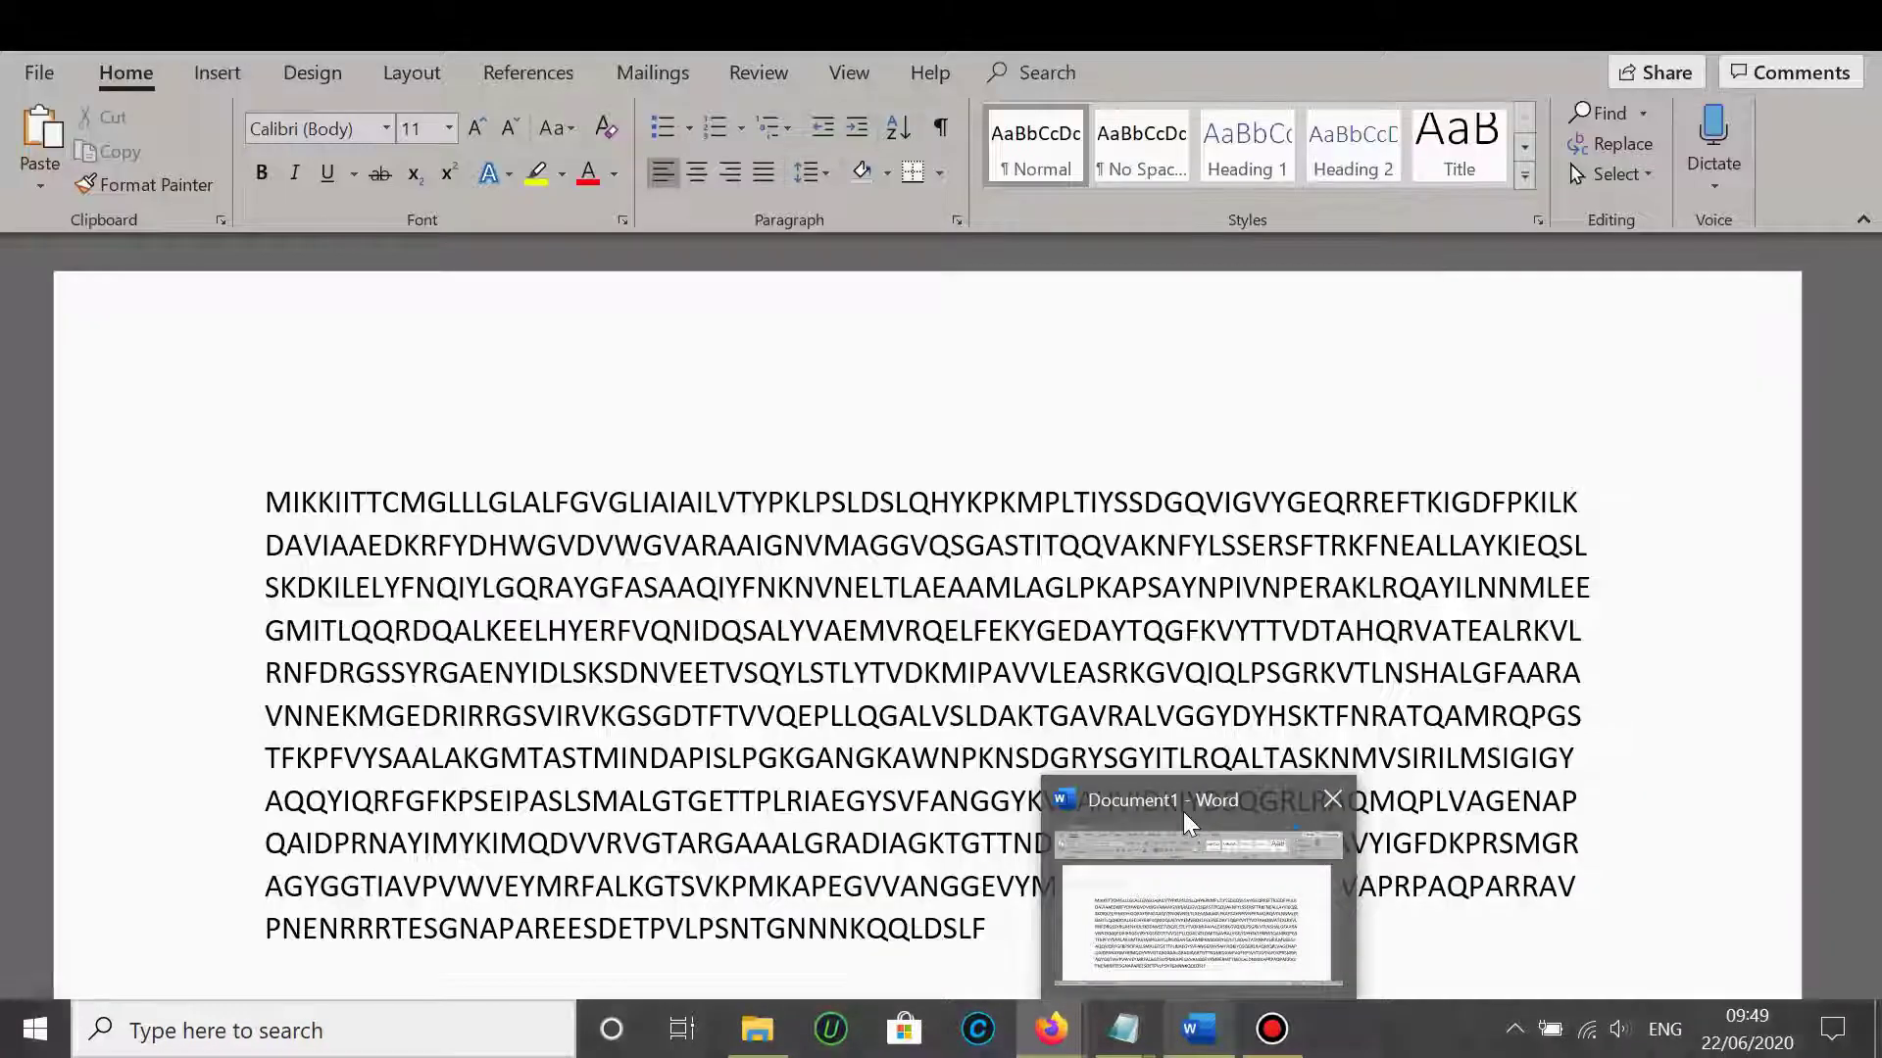
{"action": "left_click", "coordinate": [1184, 811]}
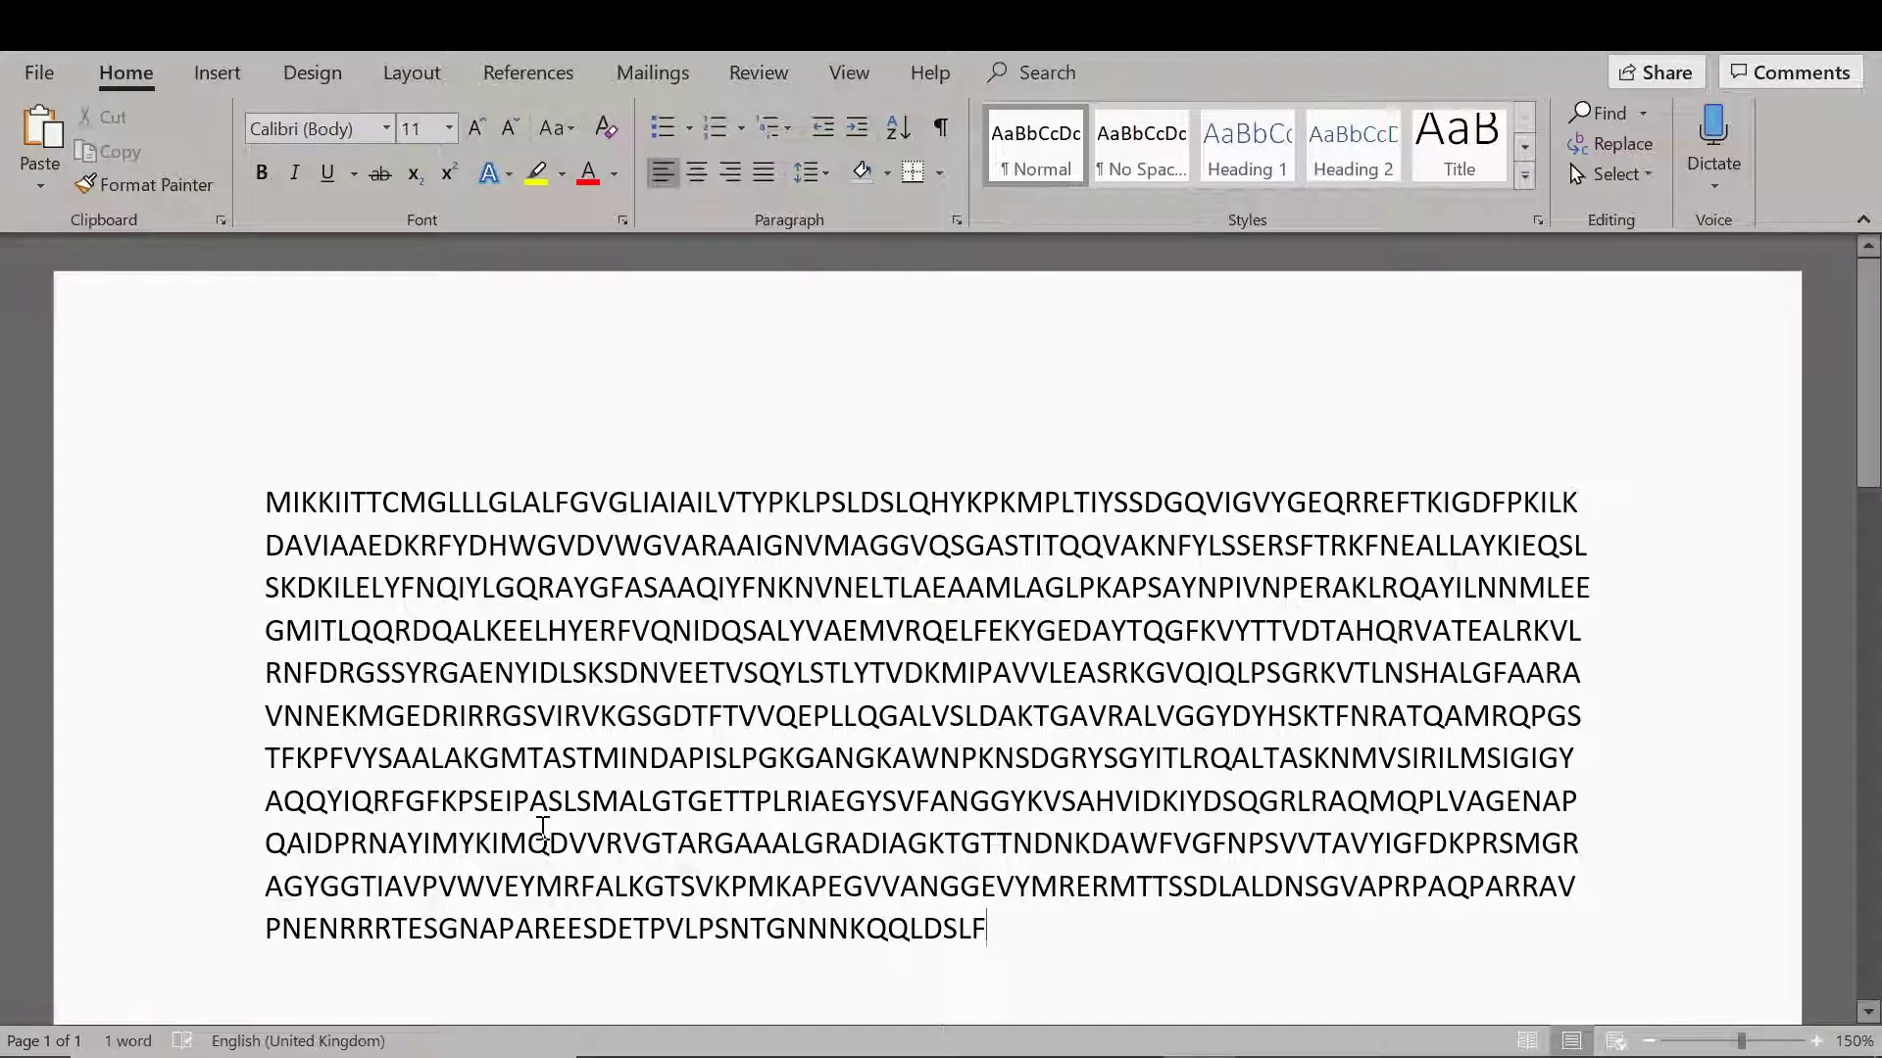
{"action": "key", "text": "ctrl+f"}
{"action": "key", "text": "ctrl+v"}
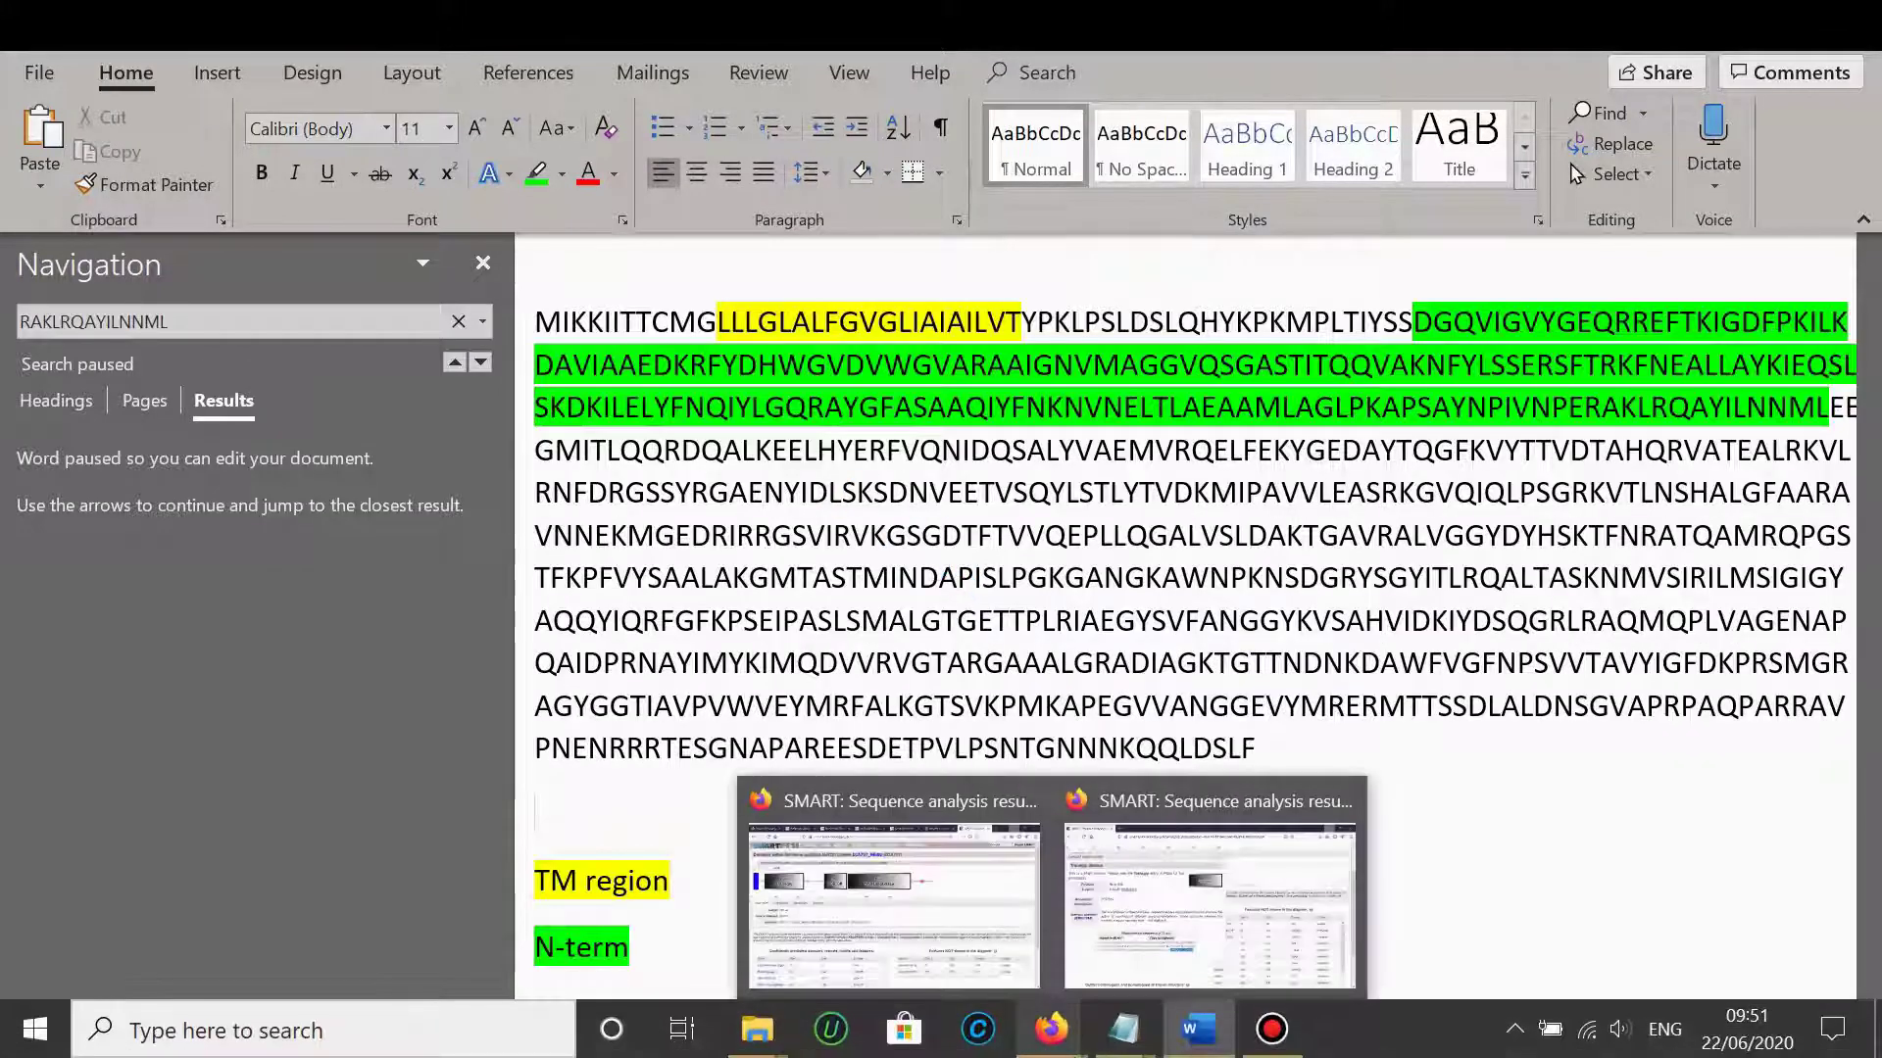
Step: Switch to the 'pen bind 1a. Domains' document, hide the search pane, and scroll through it
{"action": "left_click", "coordinate": [1357, 906]}
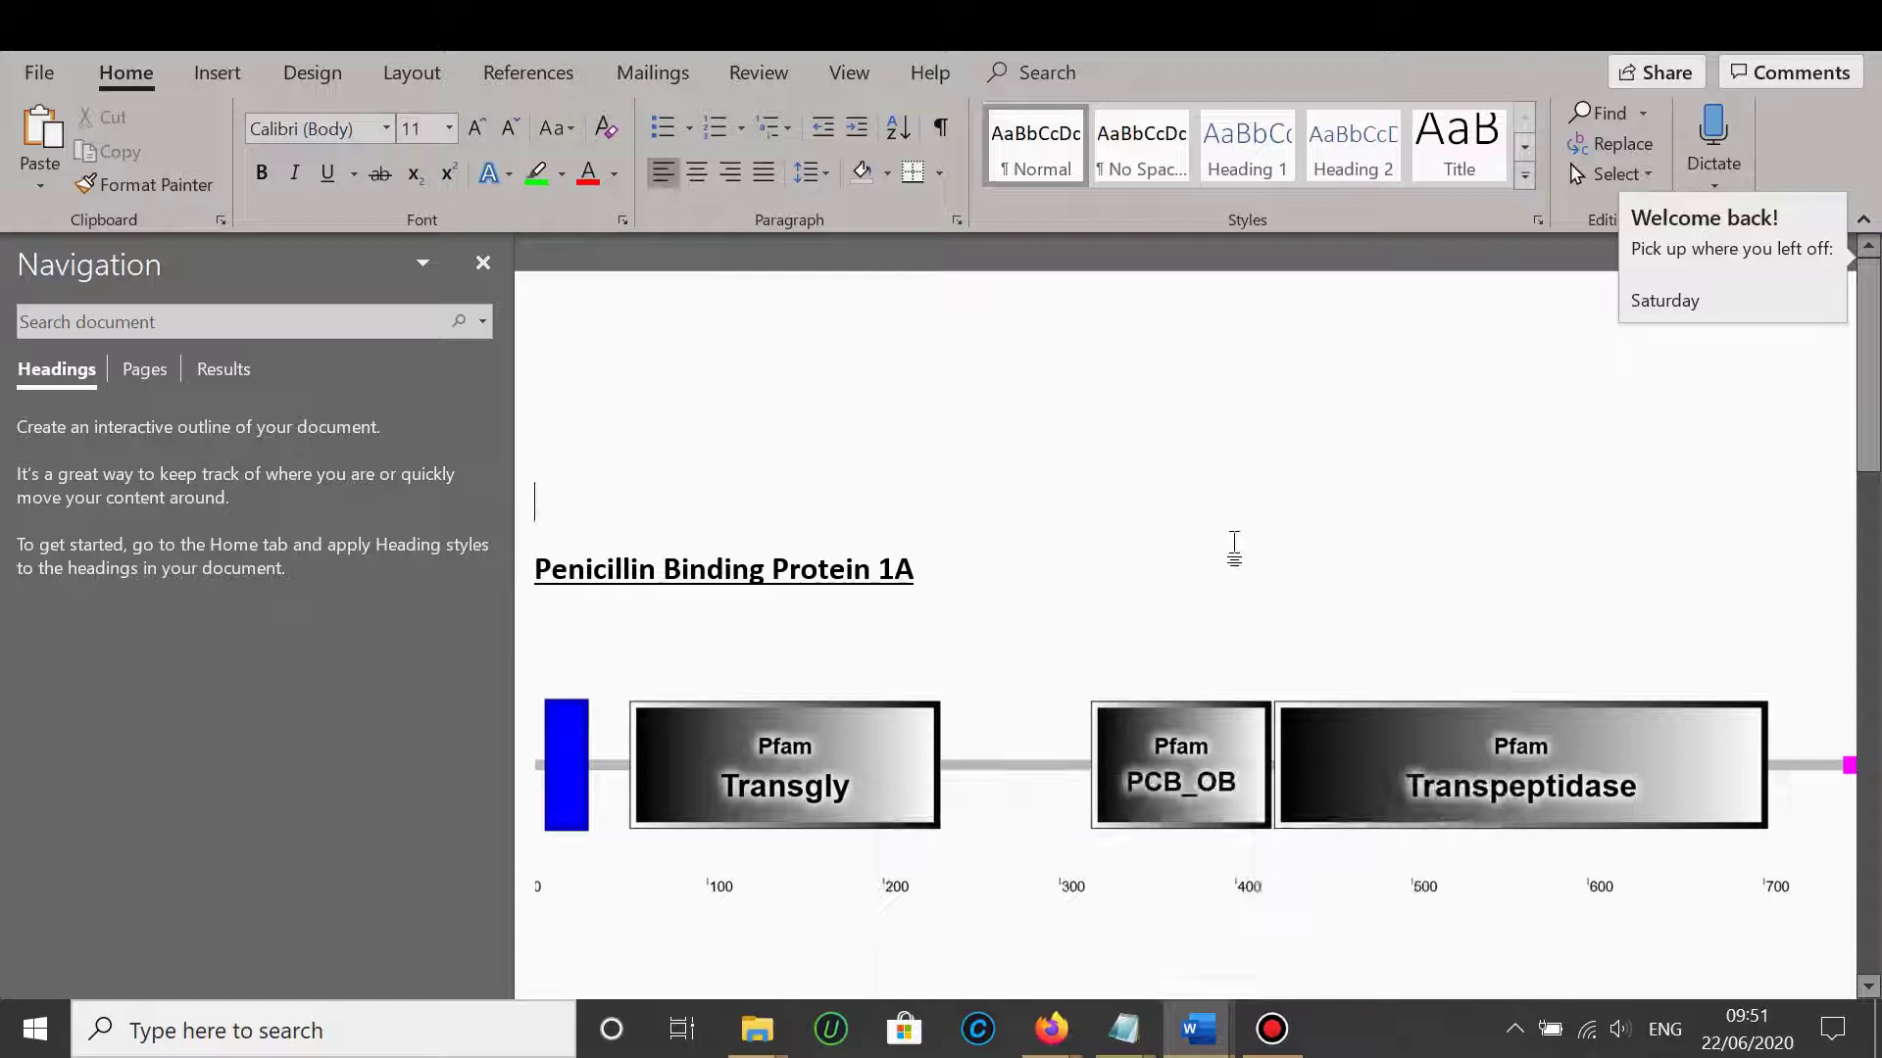
{"action": "left_click", "coordinate": [483, 263]}
{"action": "scroll", "coordinate": [1090, 536], "scroll_direction": "down", "scroll_amount": 1}
{"action": "scroll", "coordinate": [1089, 536], "scroll_direction": "down", "scroll_amount": 1}
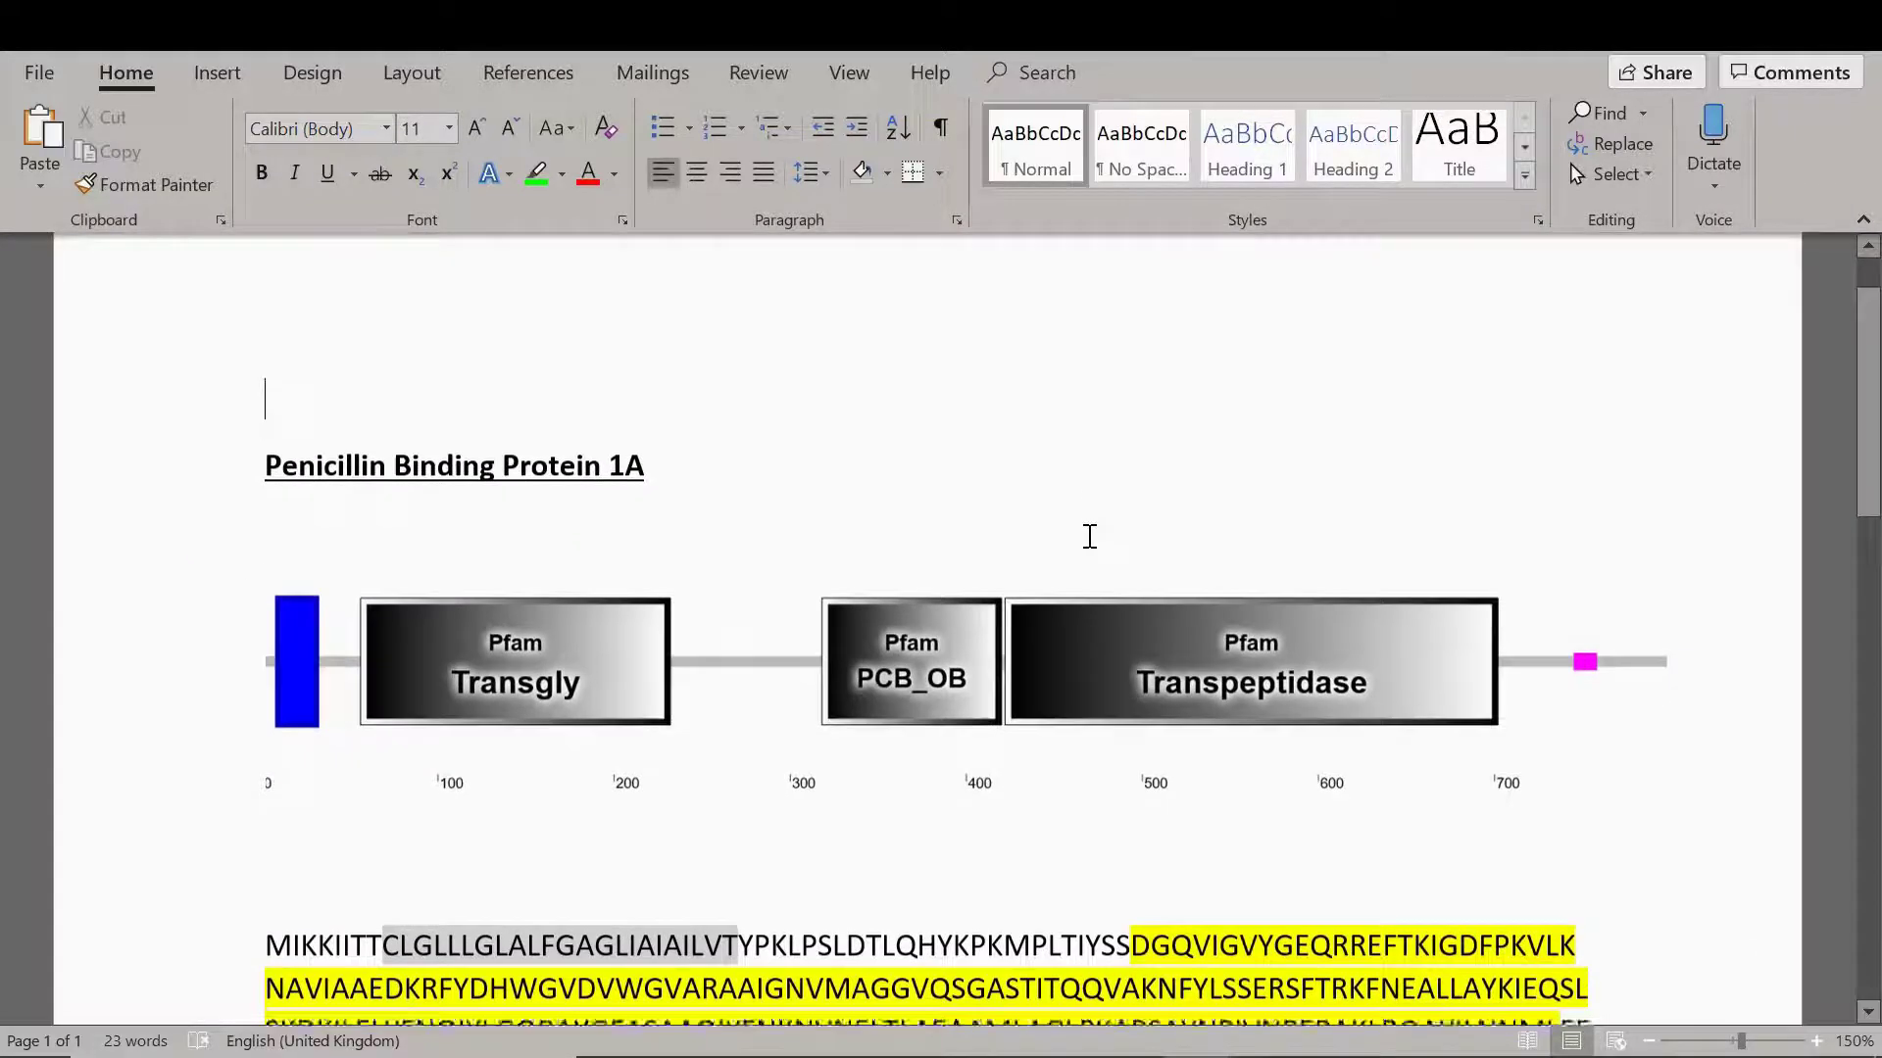
{"action": "scroll", "coordinate": [1095, 804], "scroll_direction": "down", "scroll_amount": 1}
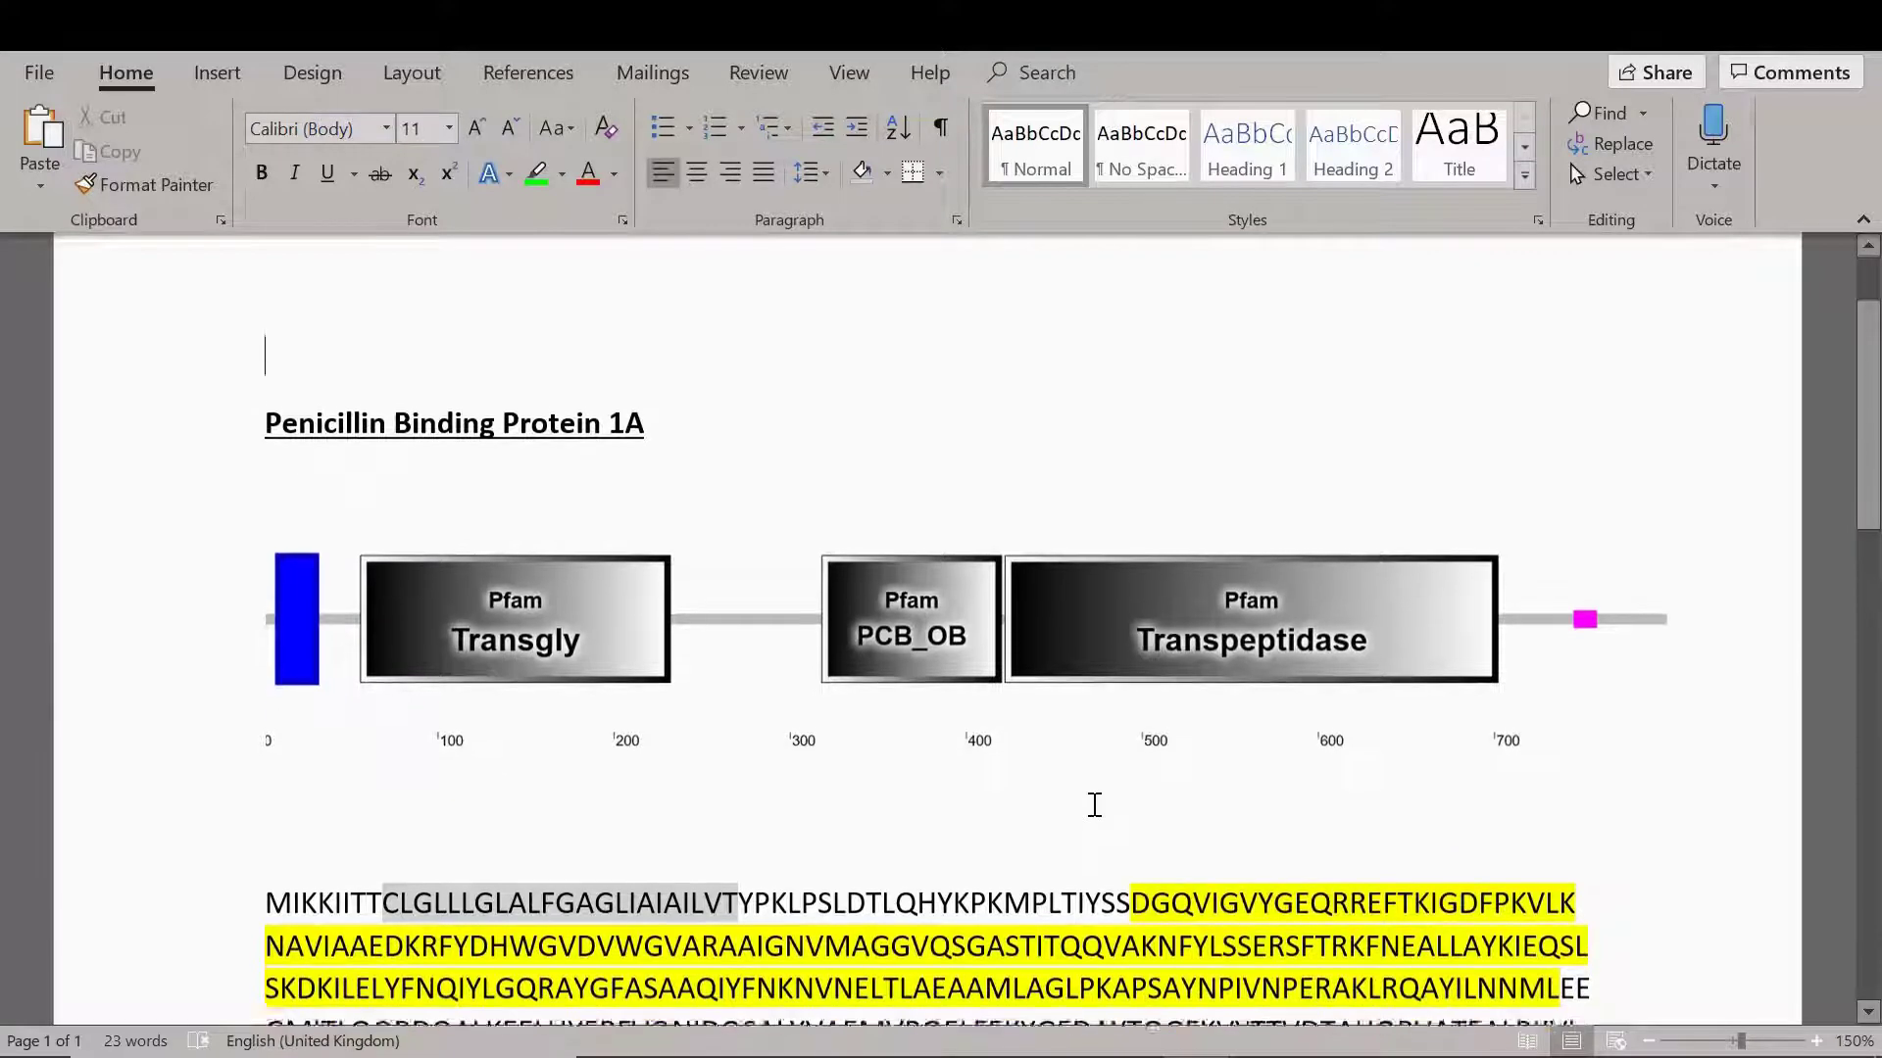
{"action": "scroll", "coordinate": [931, 683], "scroll_direction": "down", "scroll_amount": 5}
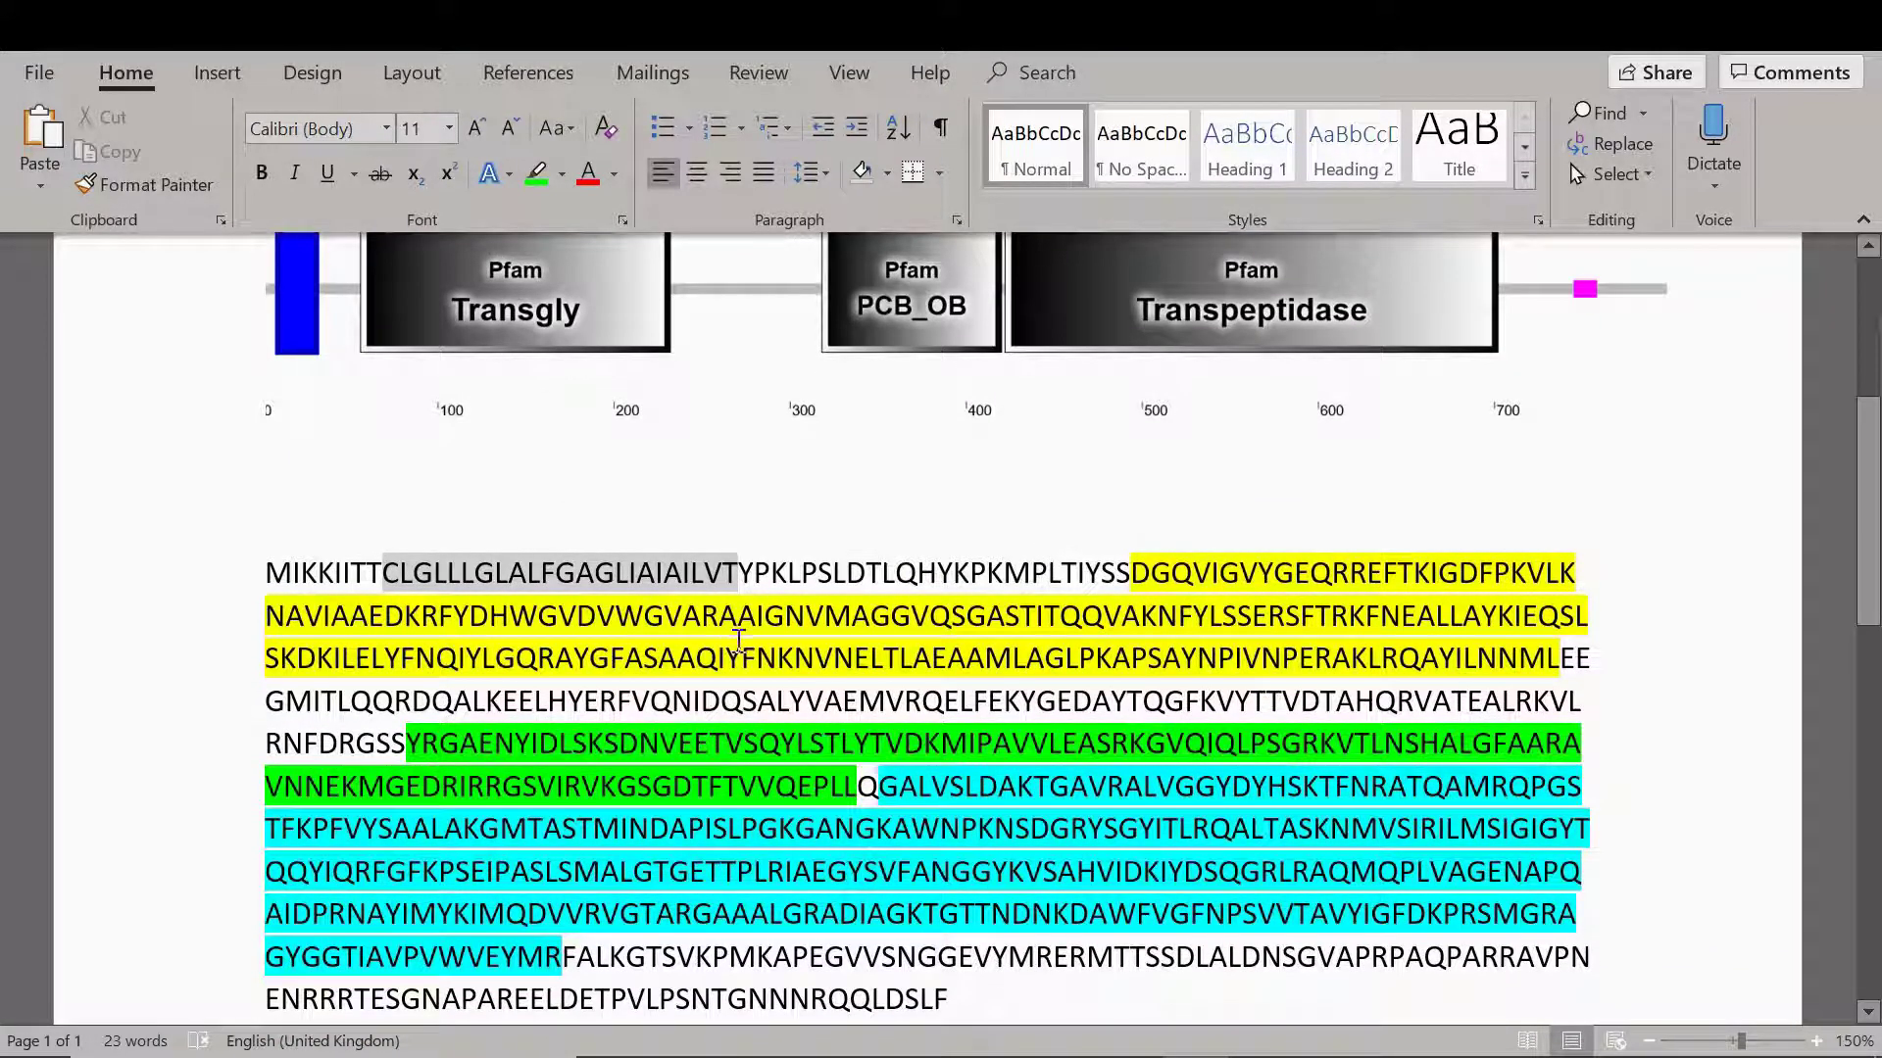
{"action": "scroll", "coordinate": [1145, 627], "scroll_direction": "down", "scroll_amount": 2}
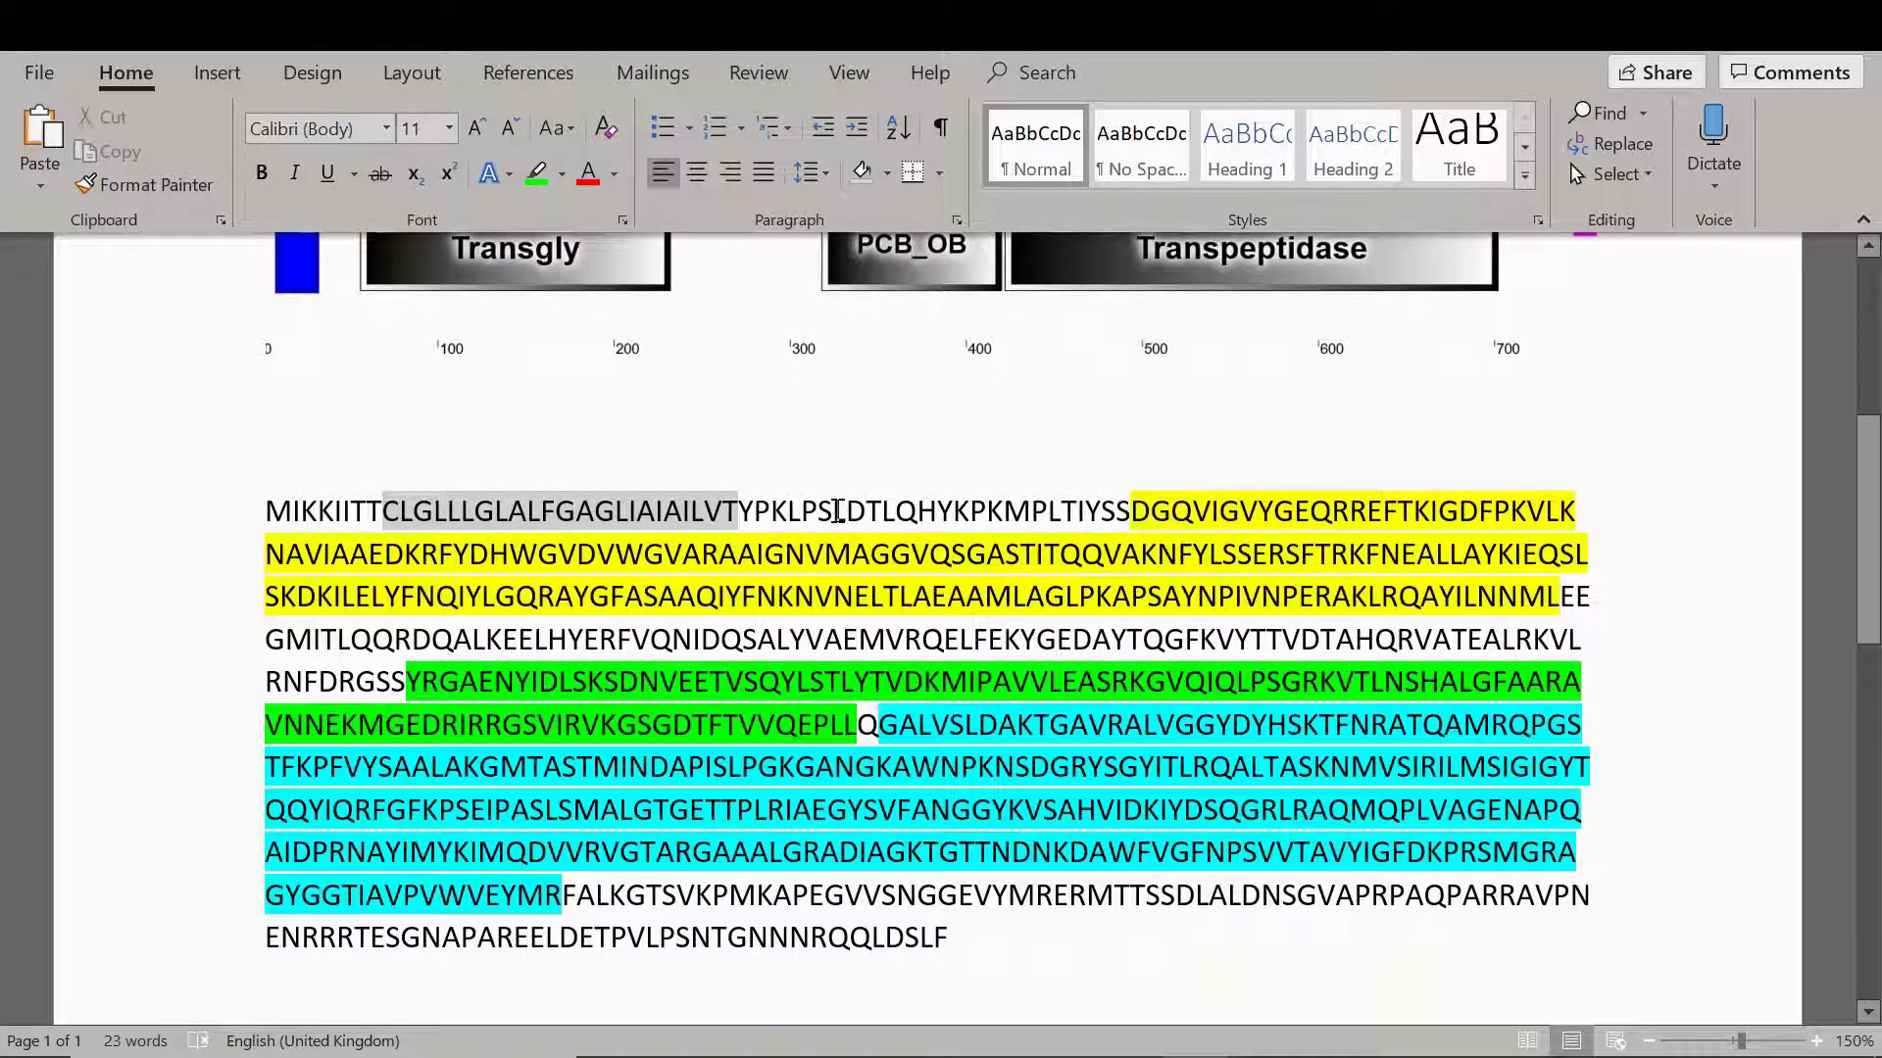
{"action": "scroll", "coordinate": [835, 511], "scroll_direction": "down", "scroll_amount": 1}
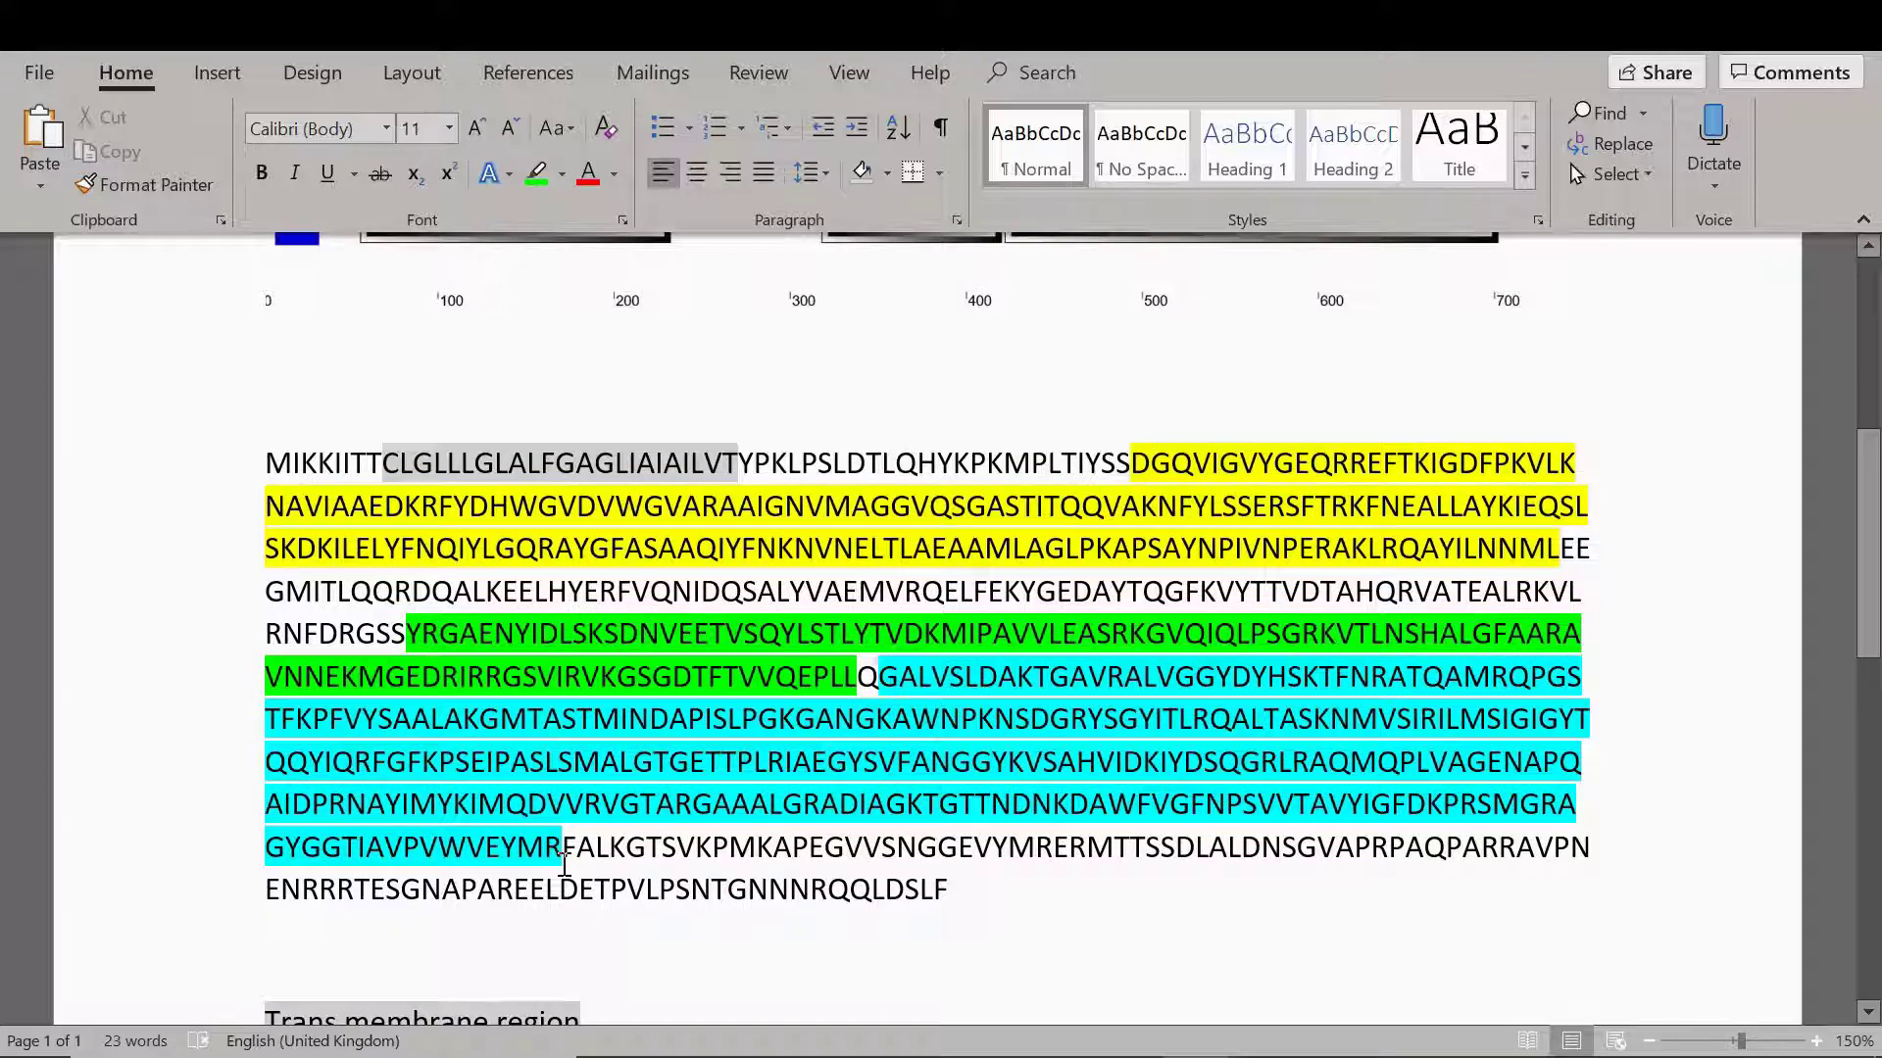
{"action": "scroll", "coordinate": [910, 888], "scroll_direction": "down", "scroll_amount": 2}
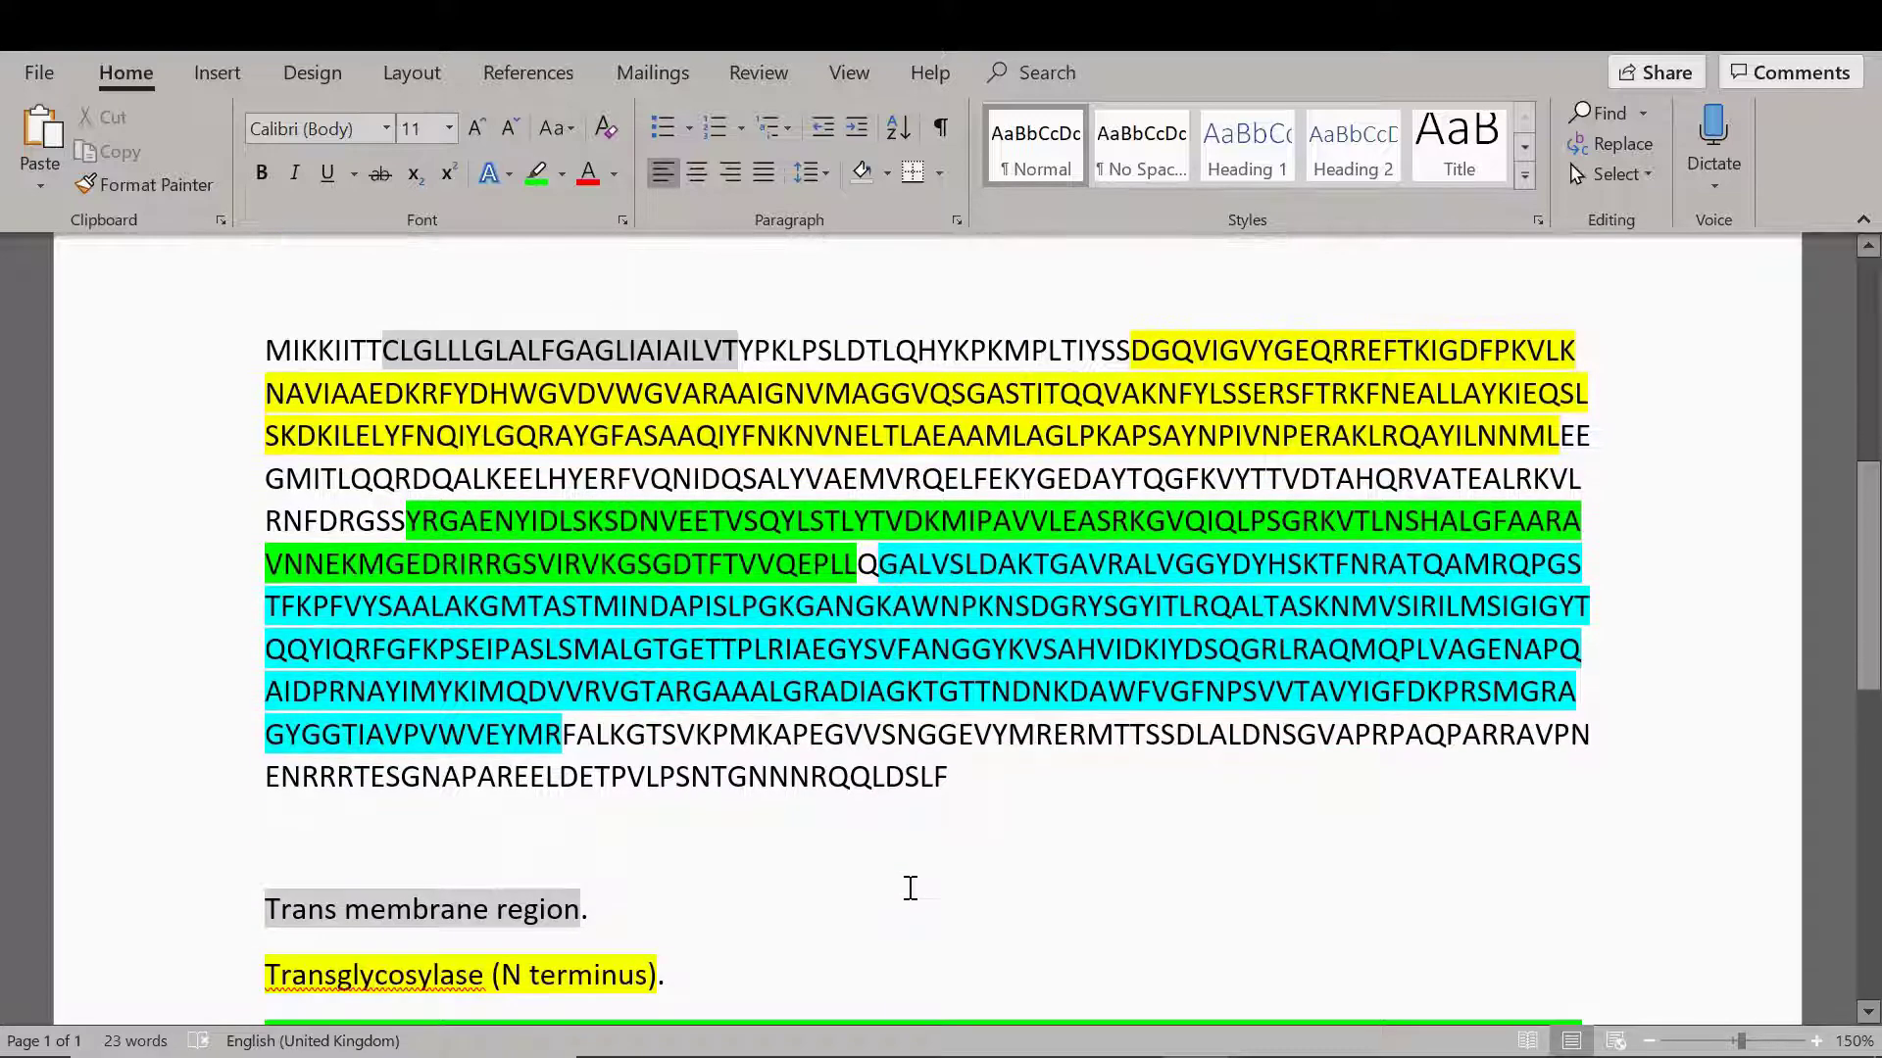
{"action": "scroll", "coordinate": [911, 888], "scroll_direction": "up", "scroll_amount": 5}
{"action": "scroll", "coordinate": [911, 888], "scroll_direction": "down", "scroll_amount": 4}
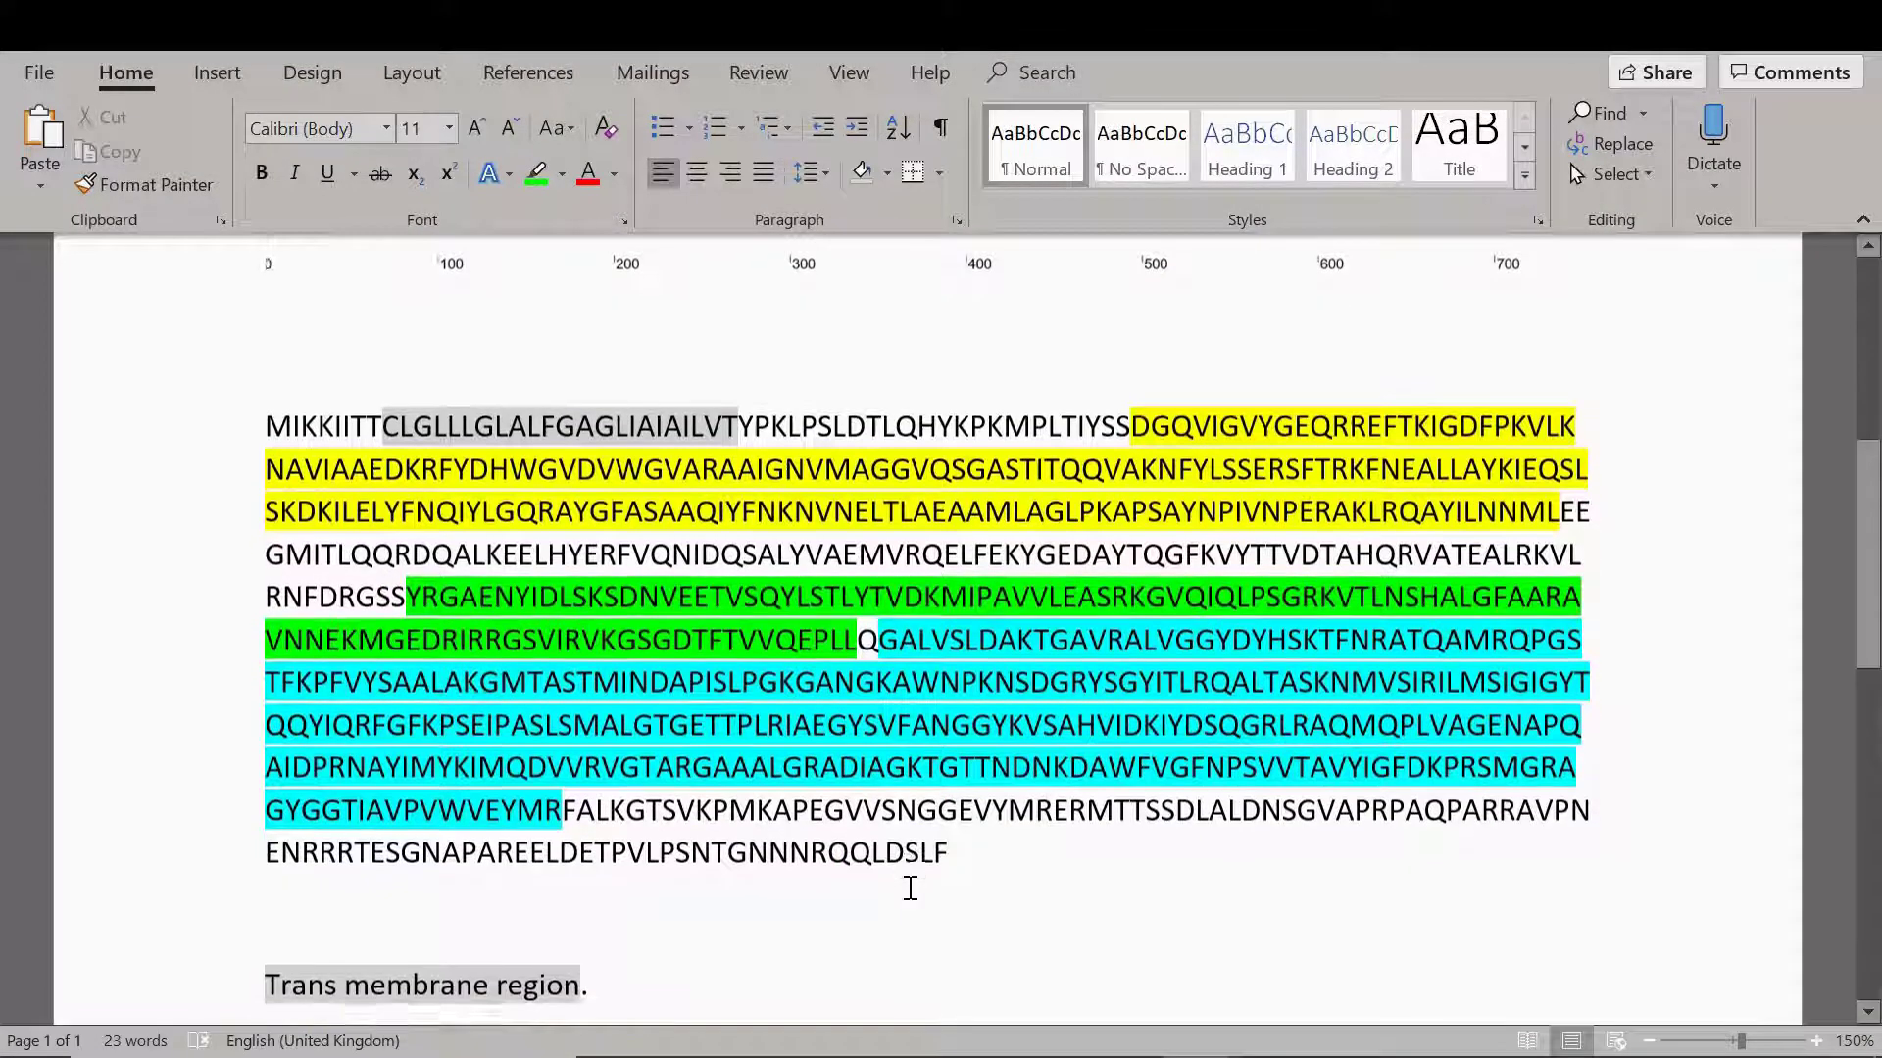
{"action": "scroll", "coordinate": [910, 888], "scroll_direction": "down", "scroll_amount": 4}
{"action": "scroll", "coordinate": [915, 790], "scroll_direction": "up", "scroll_amount": 1}
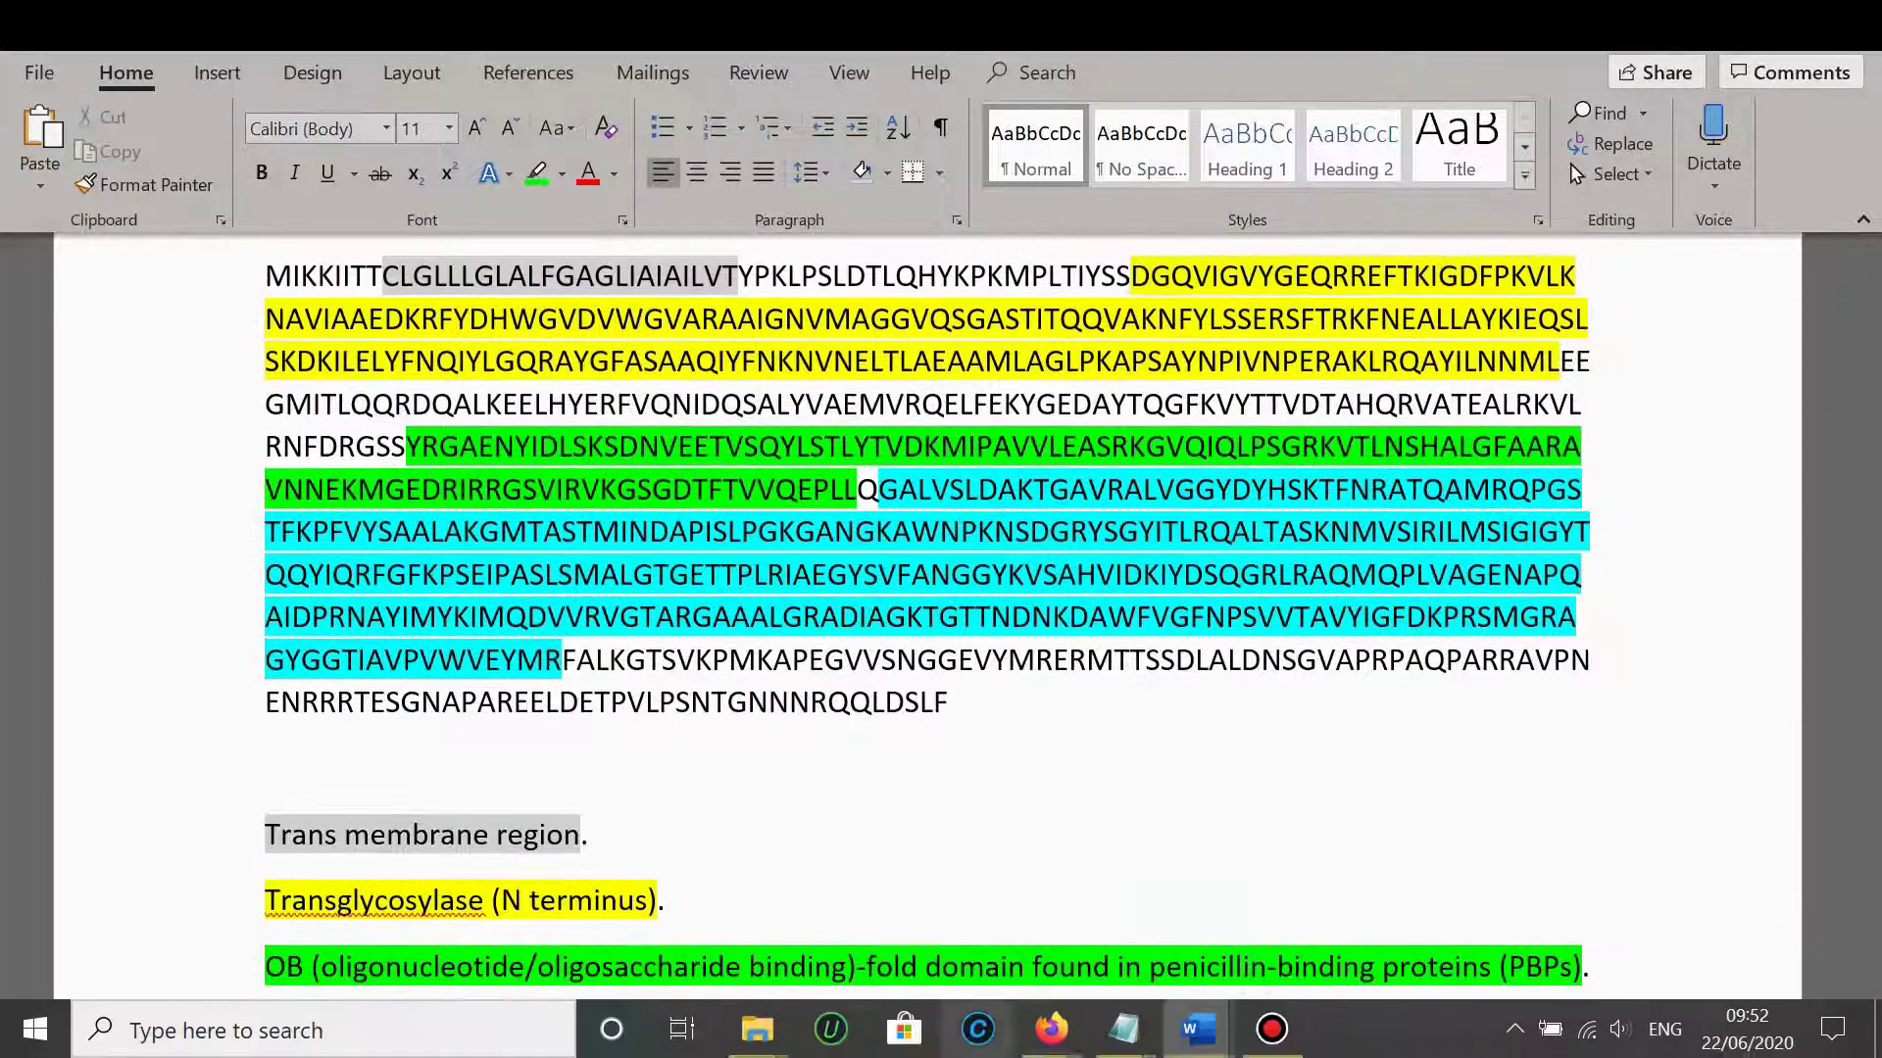
Step: Copy the DTAHQR stretch from the KU1003-01 row of the Clustal Omega alignment
{"action": "mouse_move", "coordinate": [1051, 1029]}
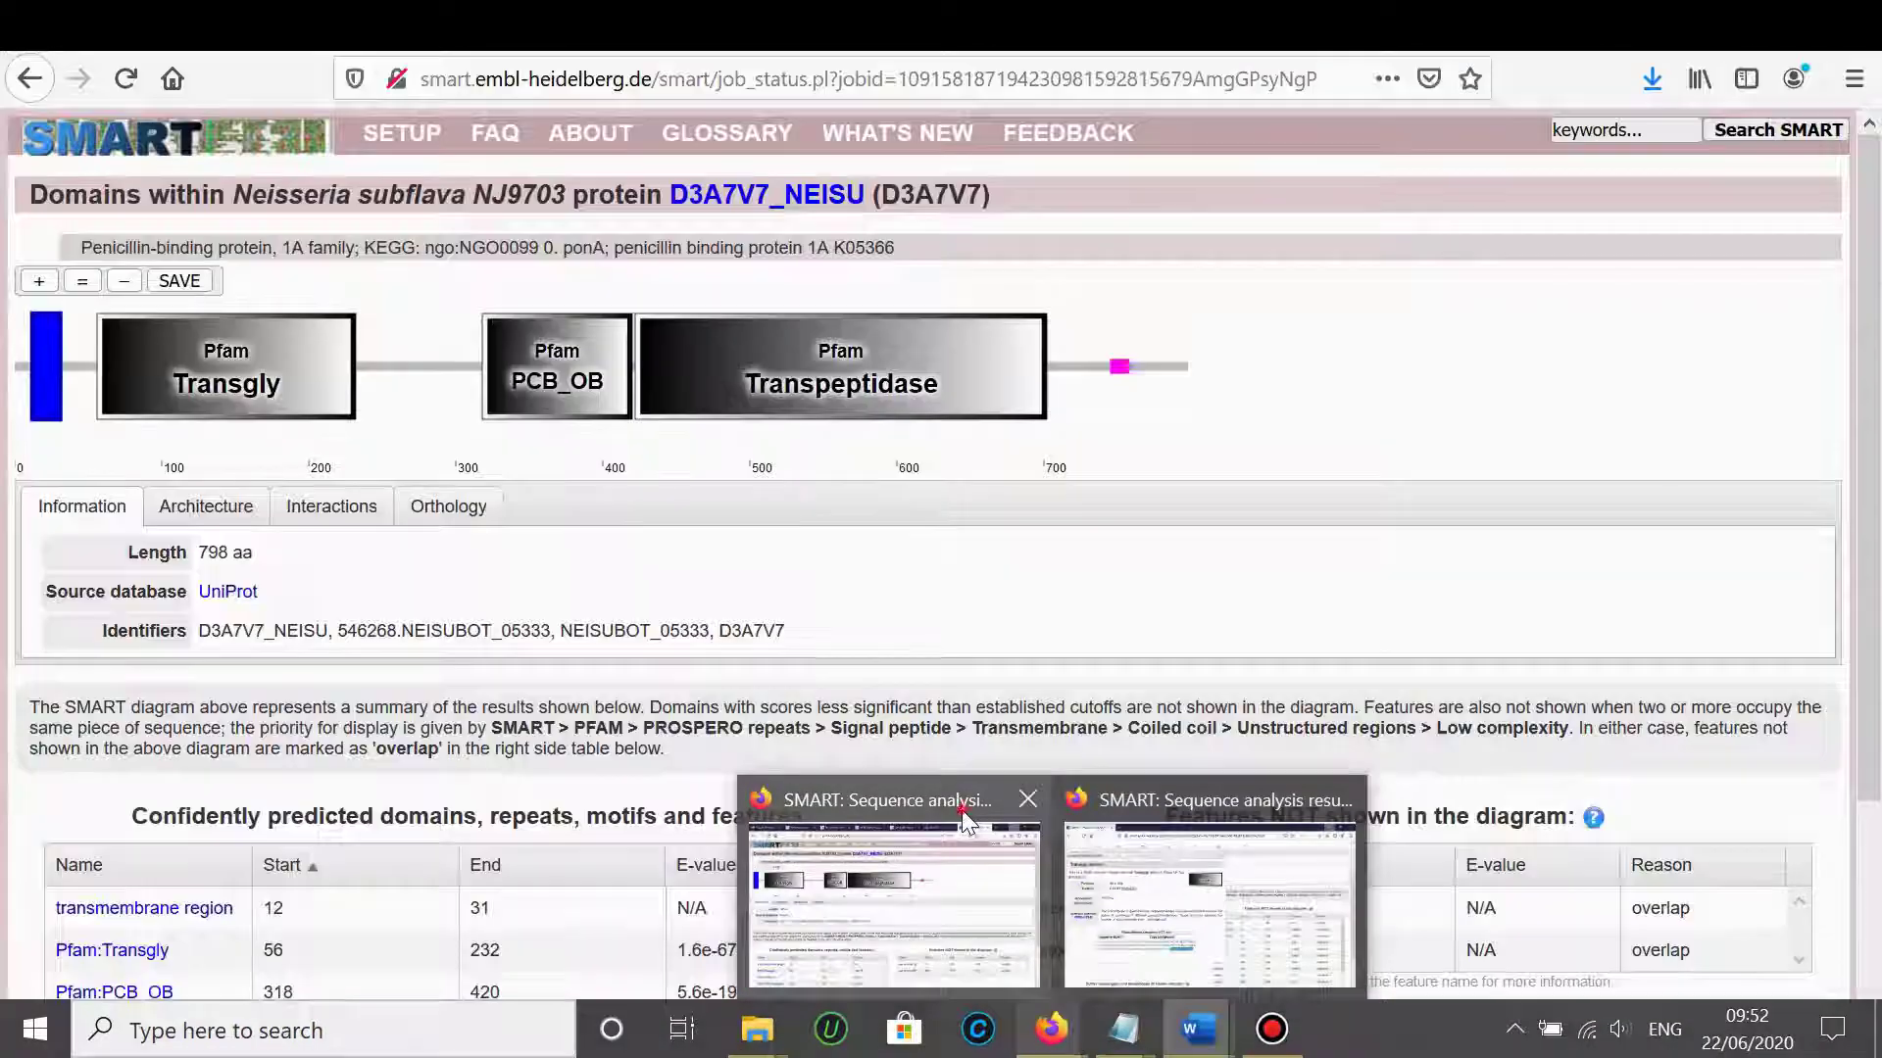
{"action": "left_click", "coordinate": [968, 826]}
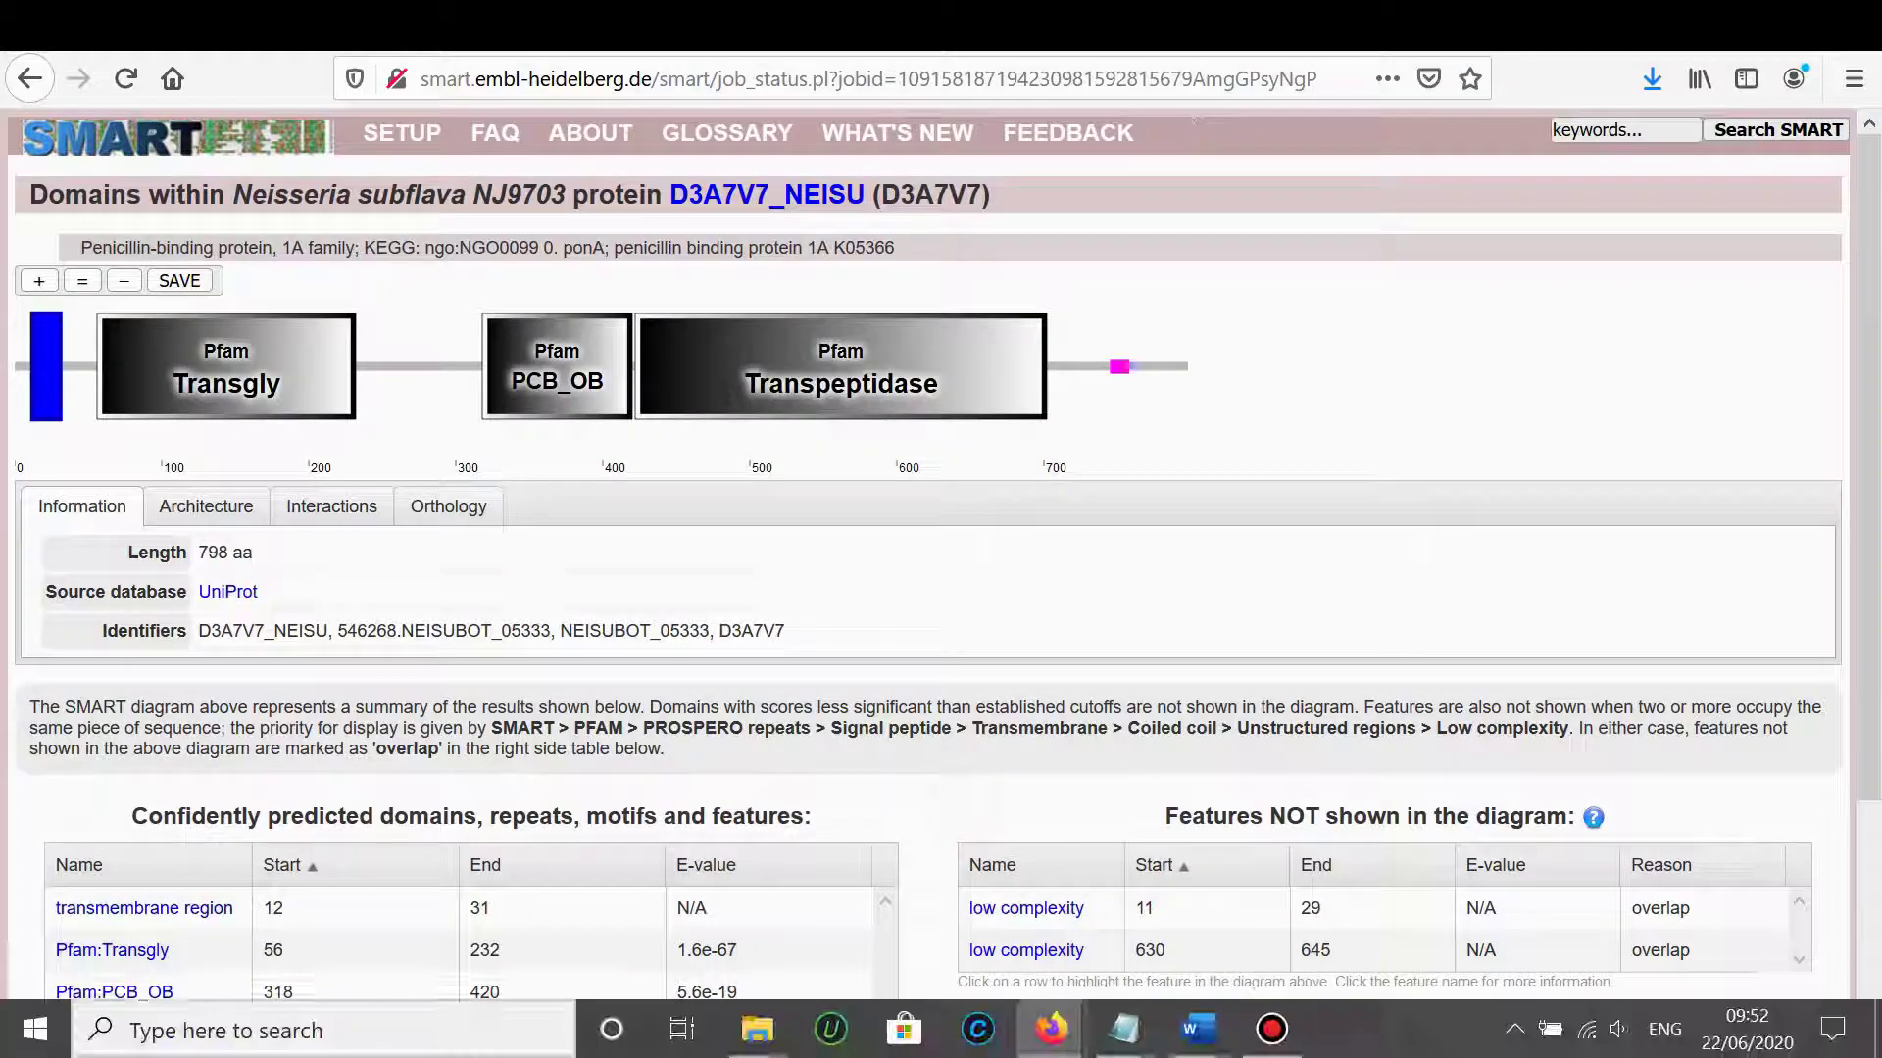
{"action": "key", "text": "ctrl+Tab"}
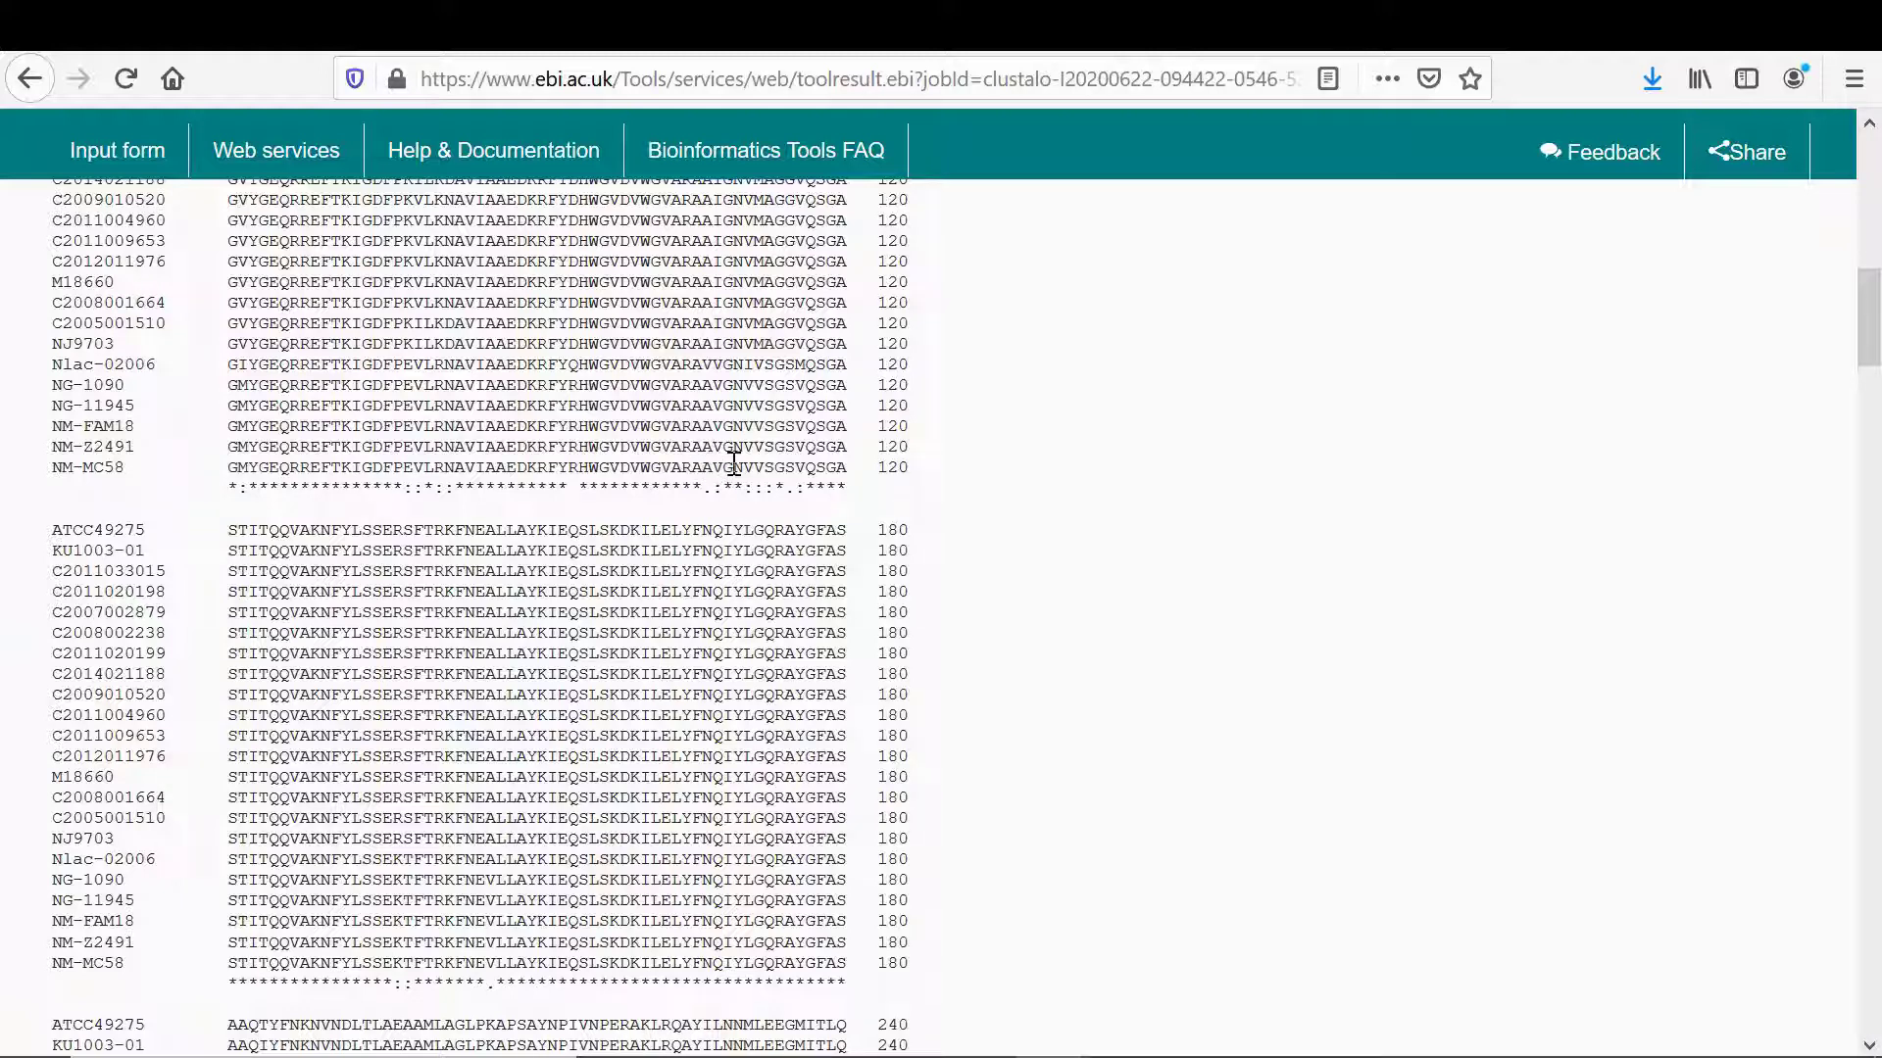
{"action": "scroll", "coordinate": [704, 477], "scroll_direction": "down", "scroll_amount": 15}
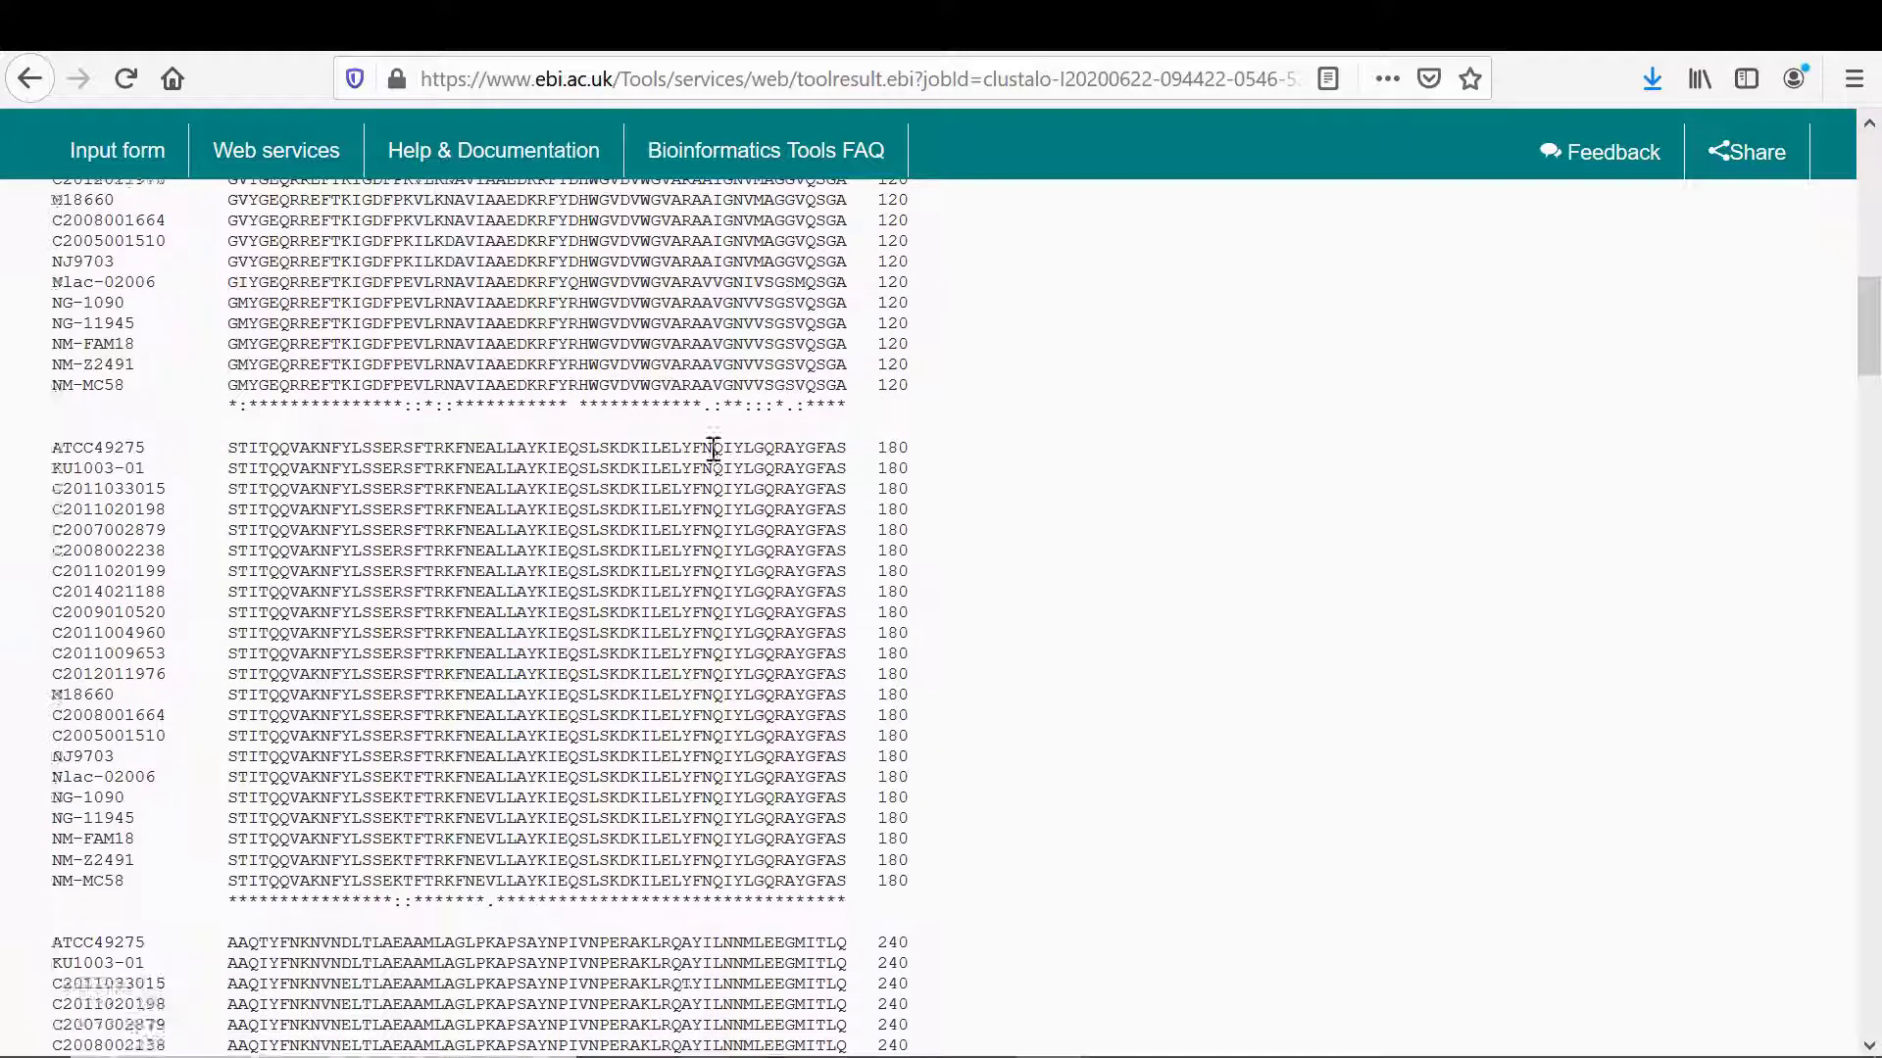
{"action": "scroll", "coordinate": [712, 450], "scroll_direction": "down", "scroll_amount": 9}
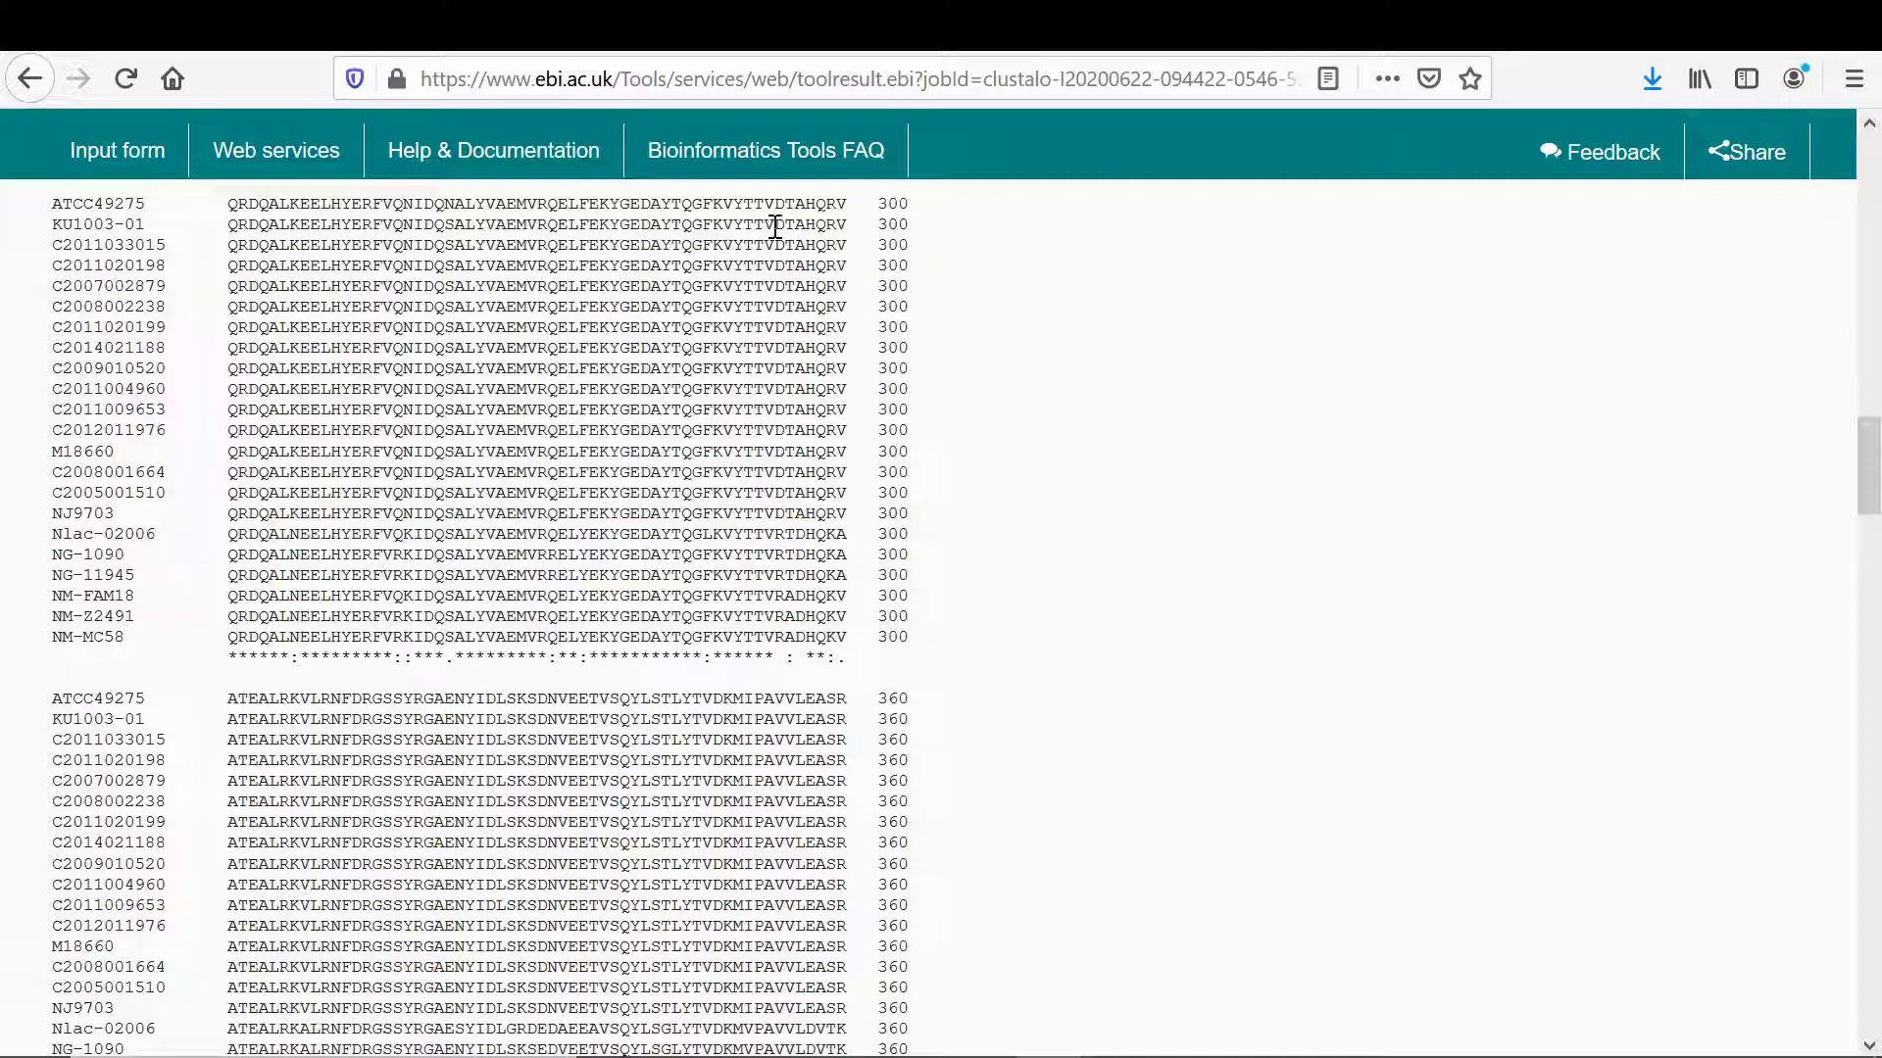
{"action": "left_click_drag", "start_coordinate": [818, 215], "coordinate": [835, 216]}
{"action": "right_click", "coordinate": [811, 224]}
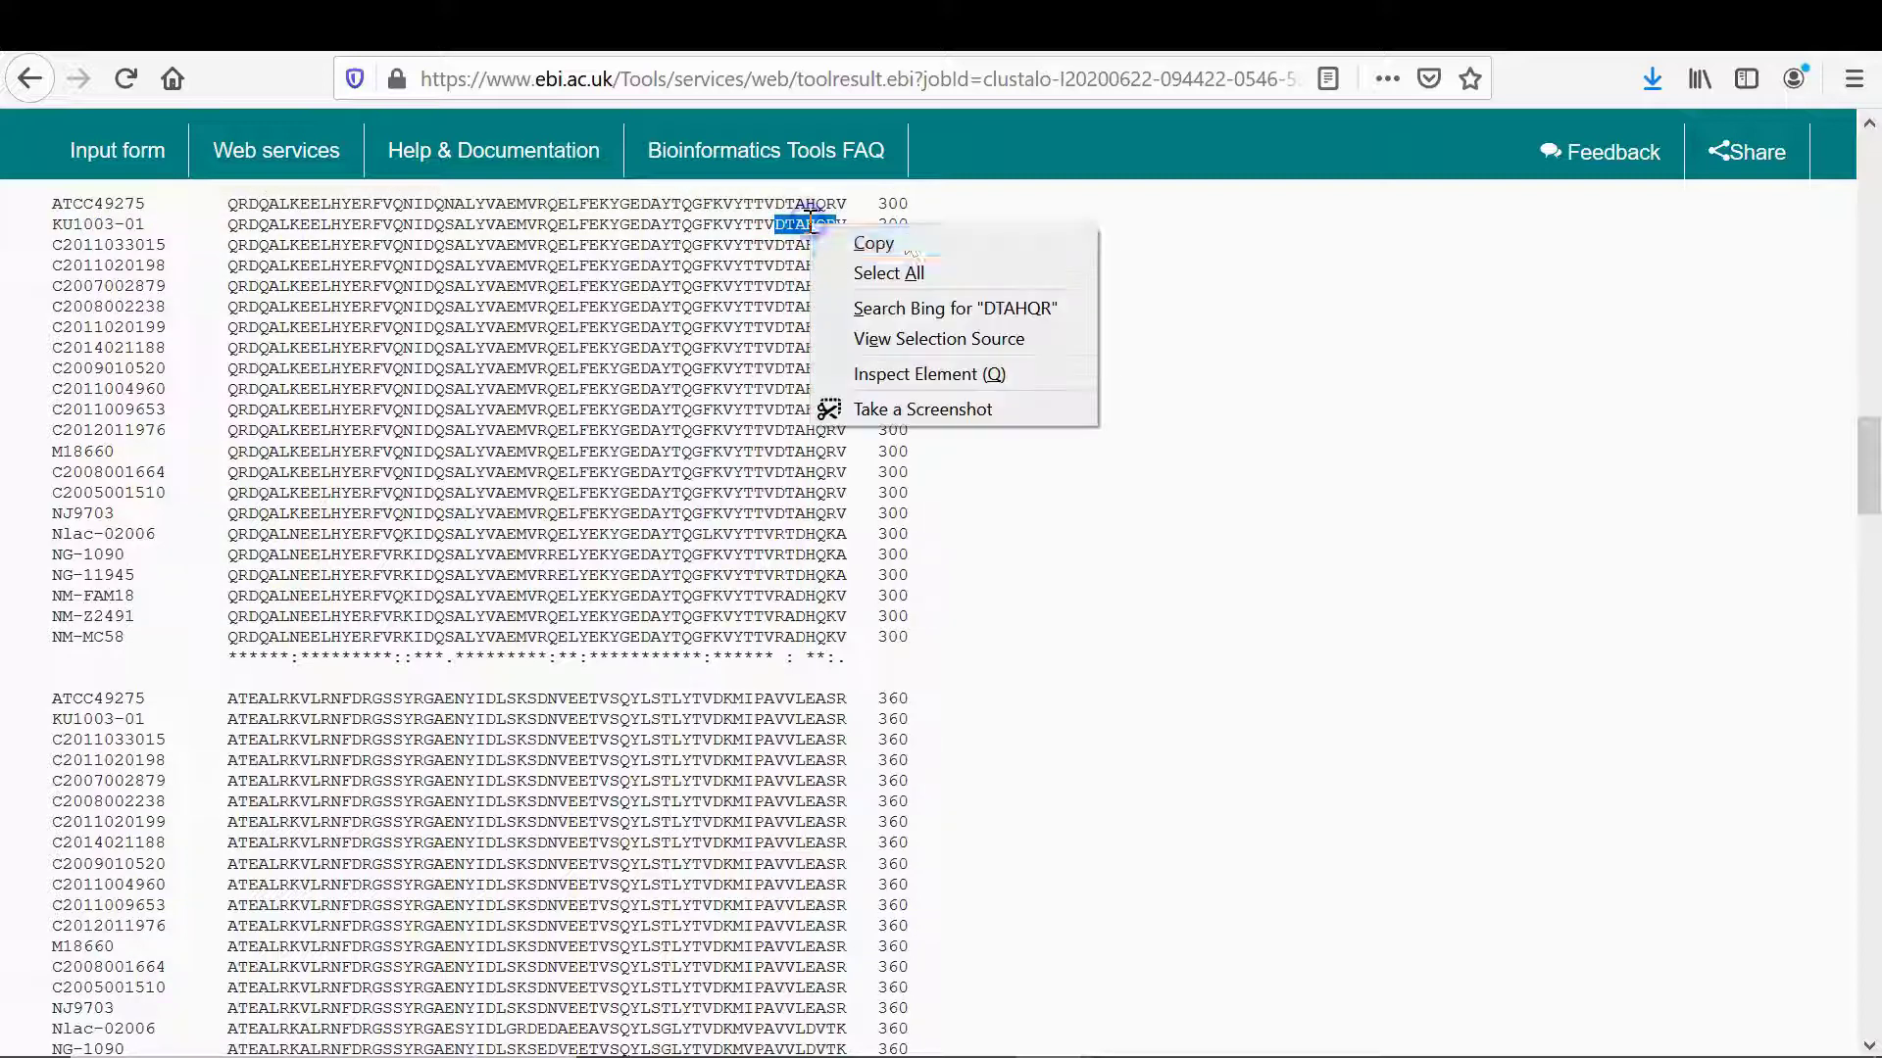
{"action": "left_click", "coordinate": [871, 245]}
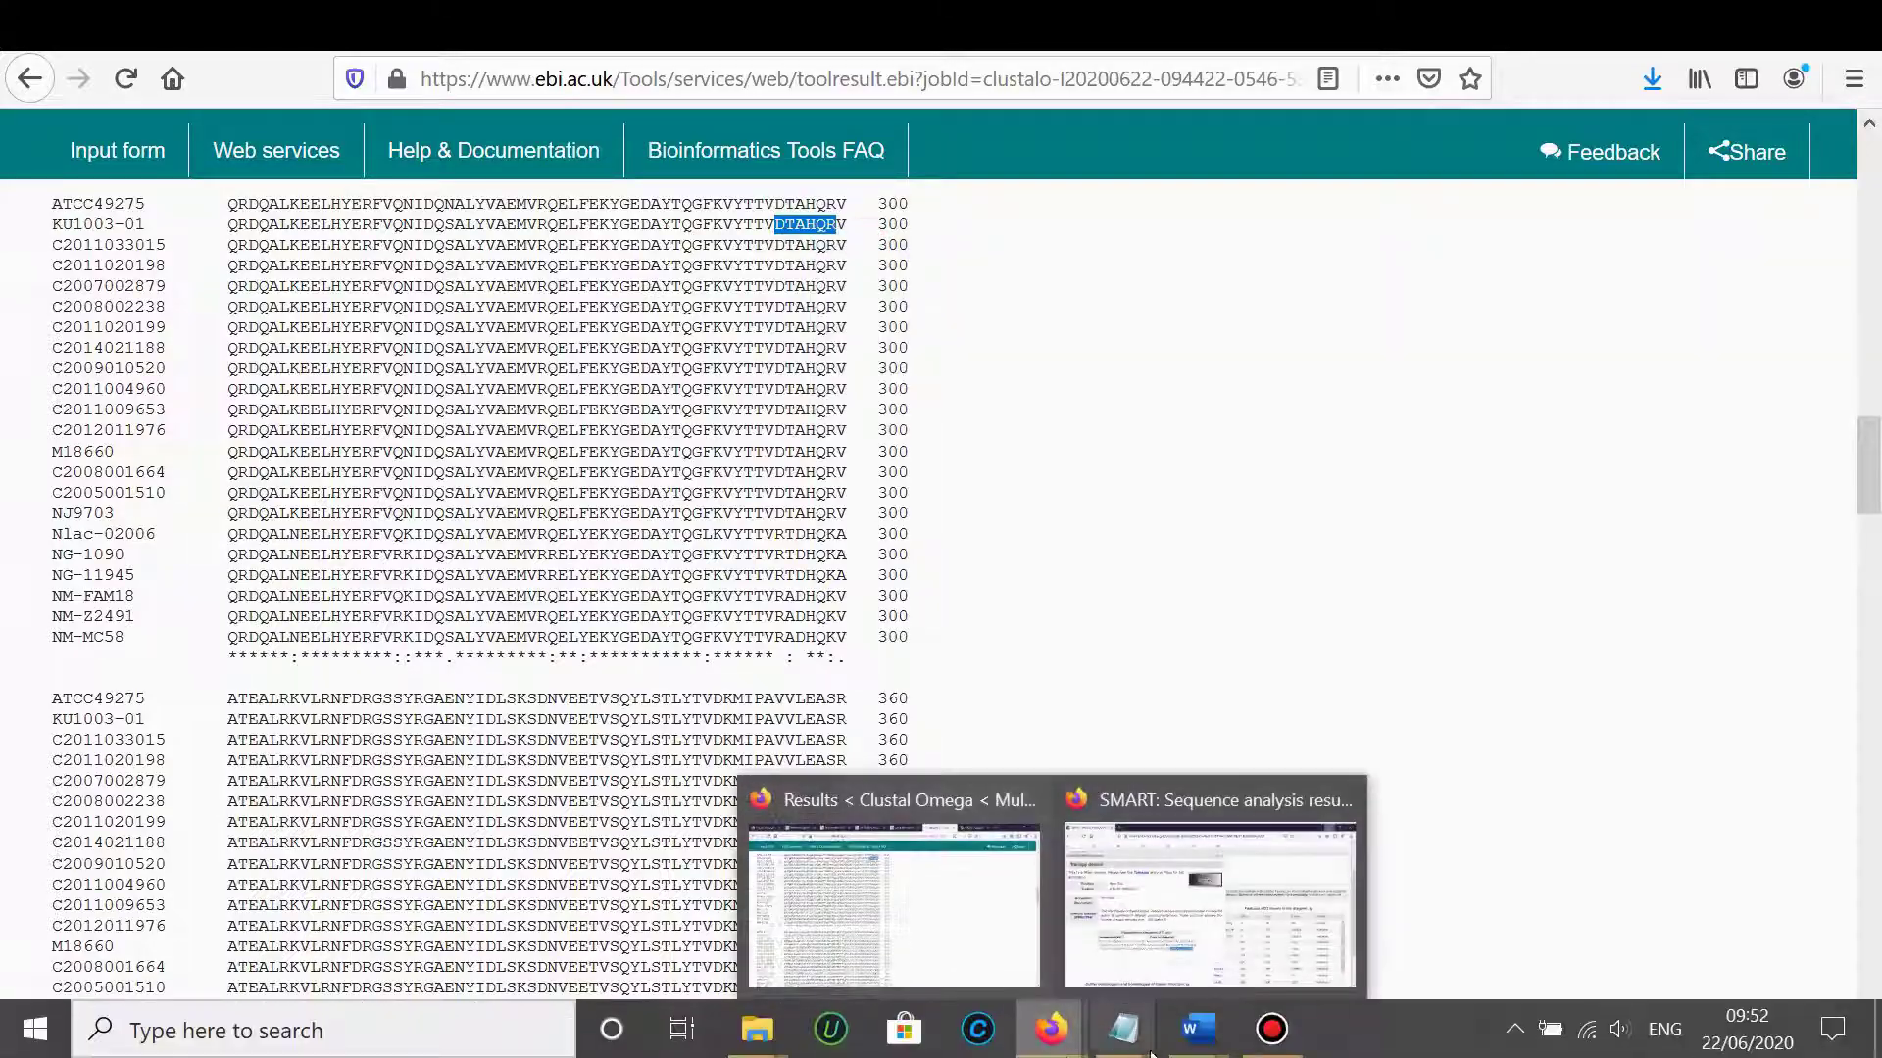
Step: Find DTAHQR in the Word document and select it in the PBP1A sequence
{"action": "left_click", "coordinate": [1125, 1037]}
{"action": "key", "text": "ctrl+f"}
{"action": "key", "text": "ctrl+v"}
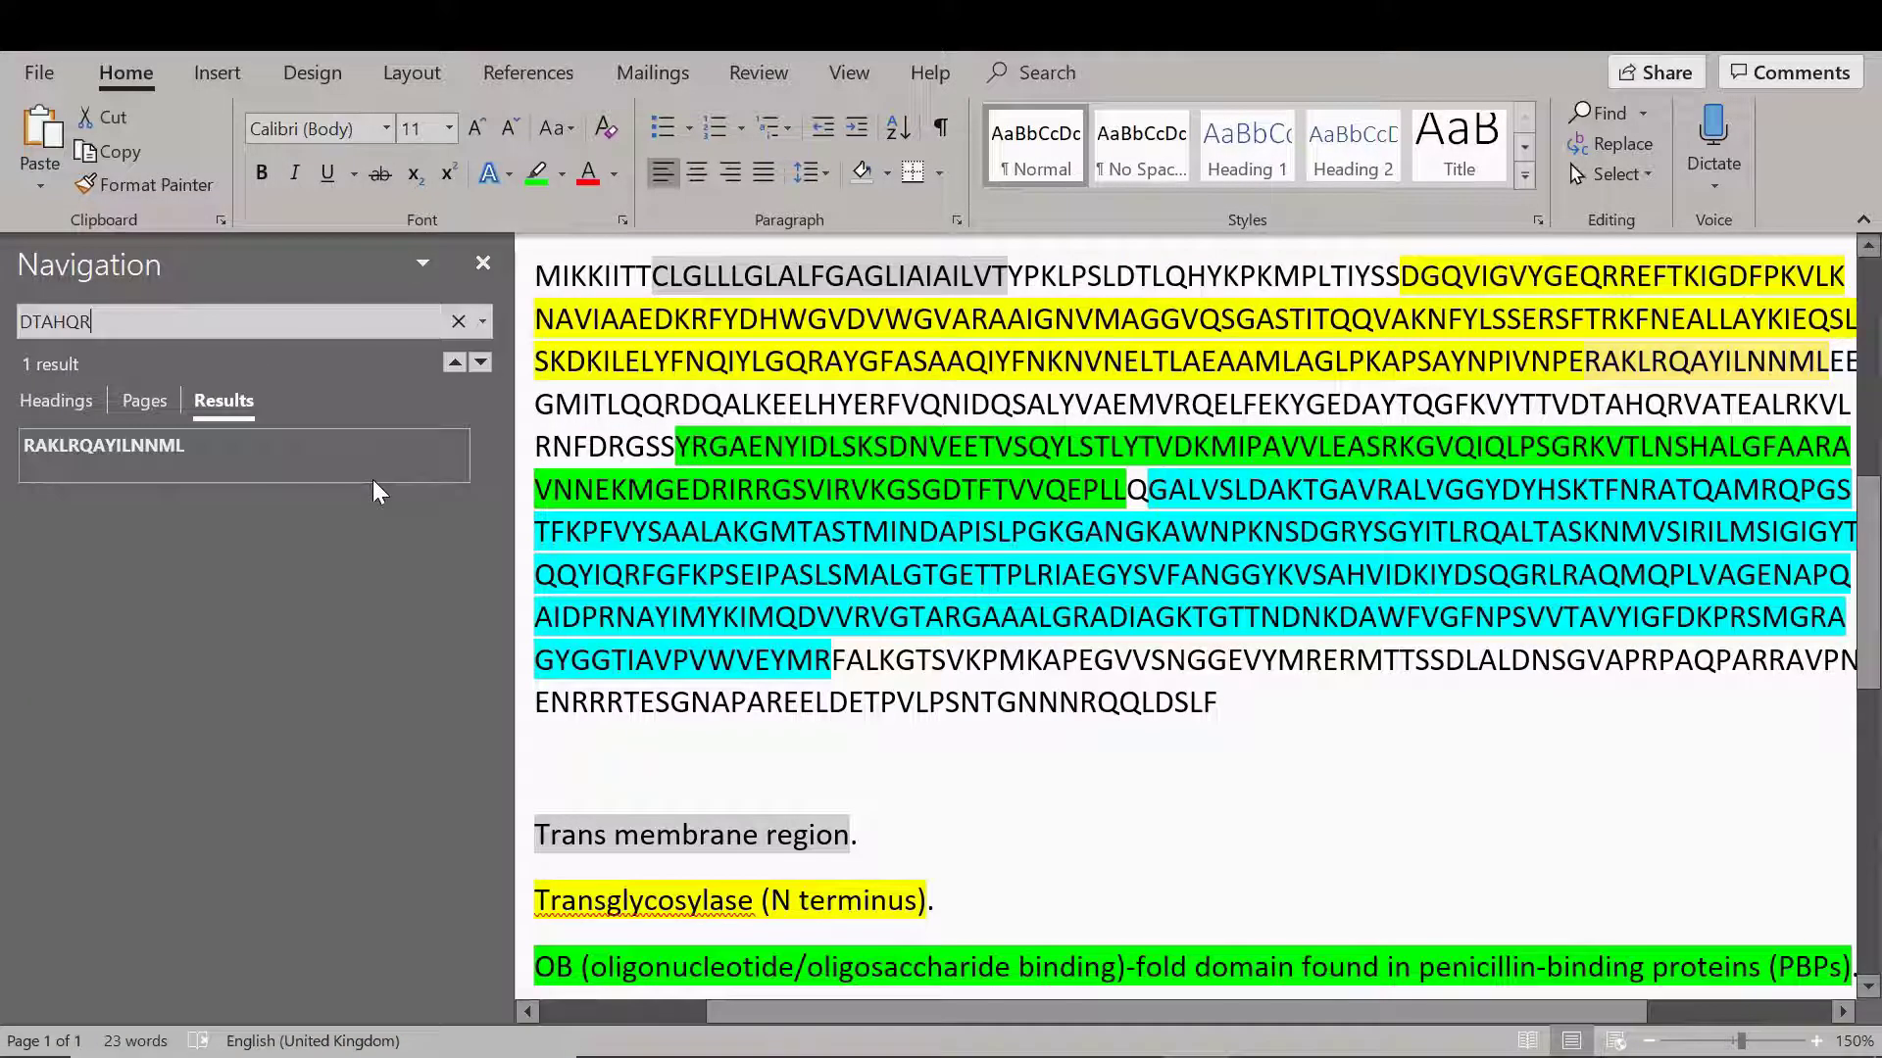
{"action": "left_click", "coordinate": [1571, 405]}
{"action": "left_click_drag", "start_coordinate": [1573, 406], "coordinate": [1683, 406]}
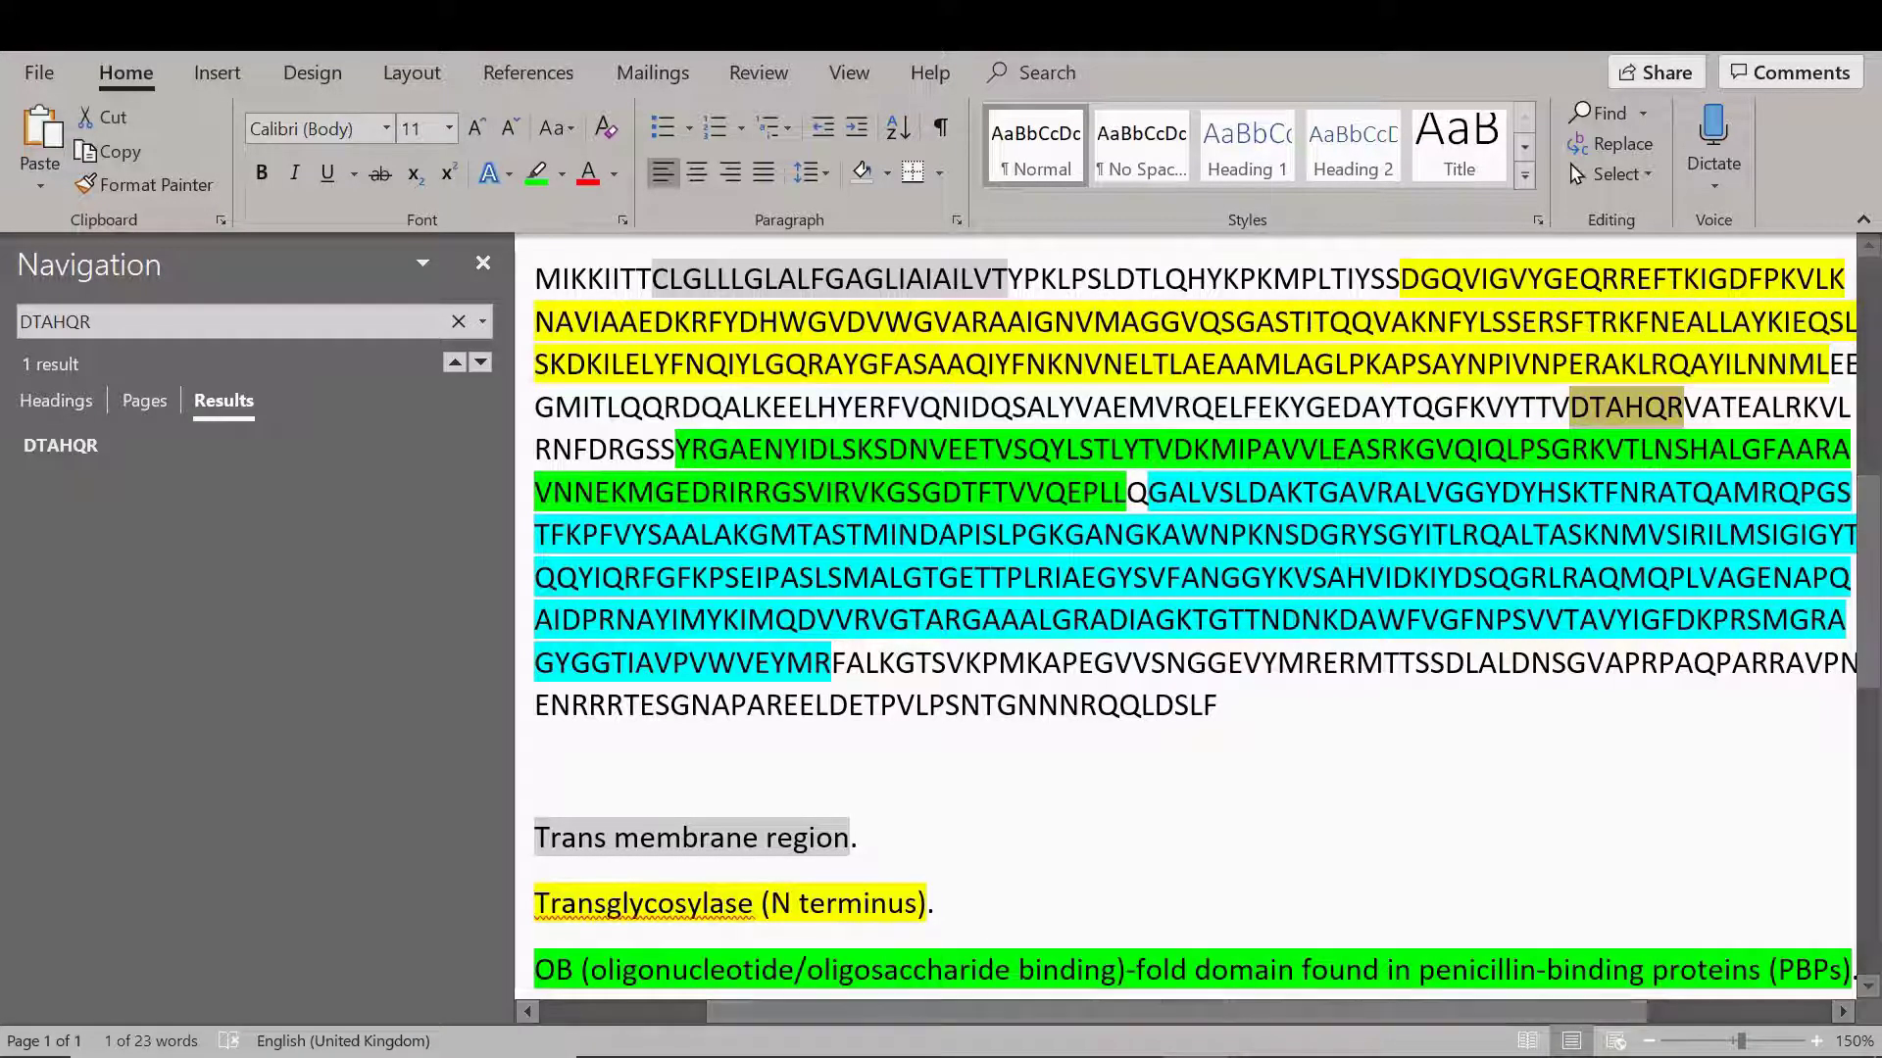
Step: Copy the DLSKSD stretch from the KU1003-01 row in Clustal Omega
{"action": "mouse_move", "coordinate": [1058, 1029]}
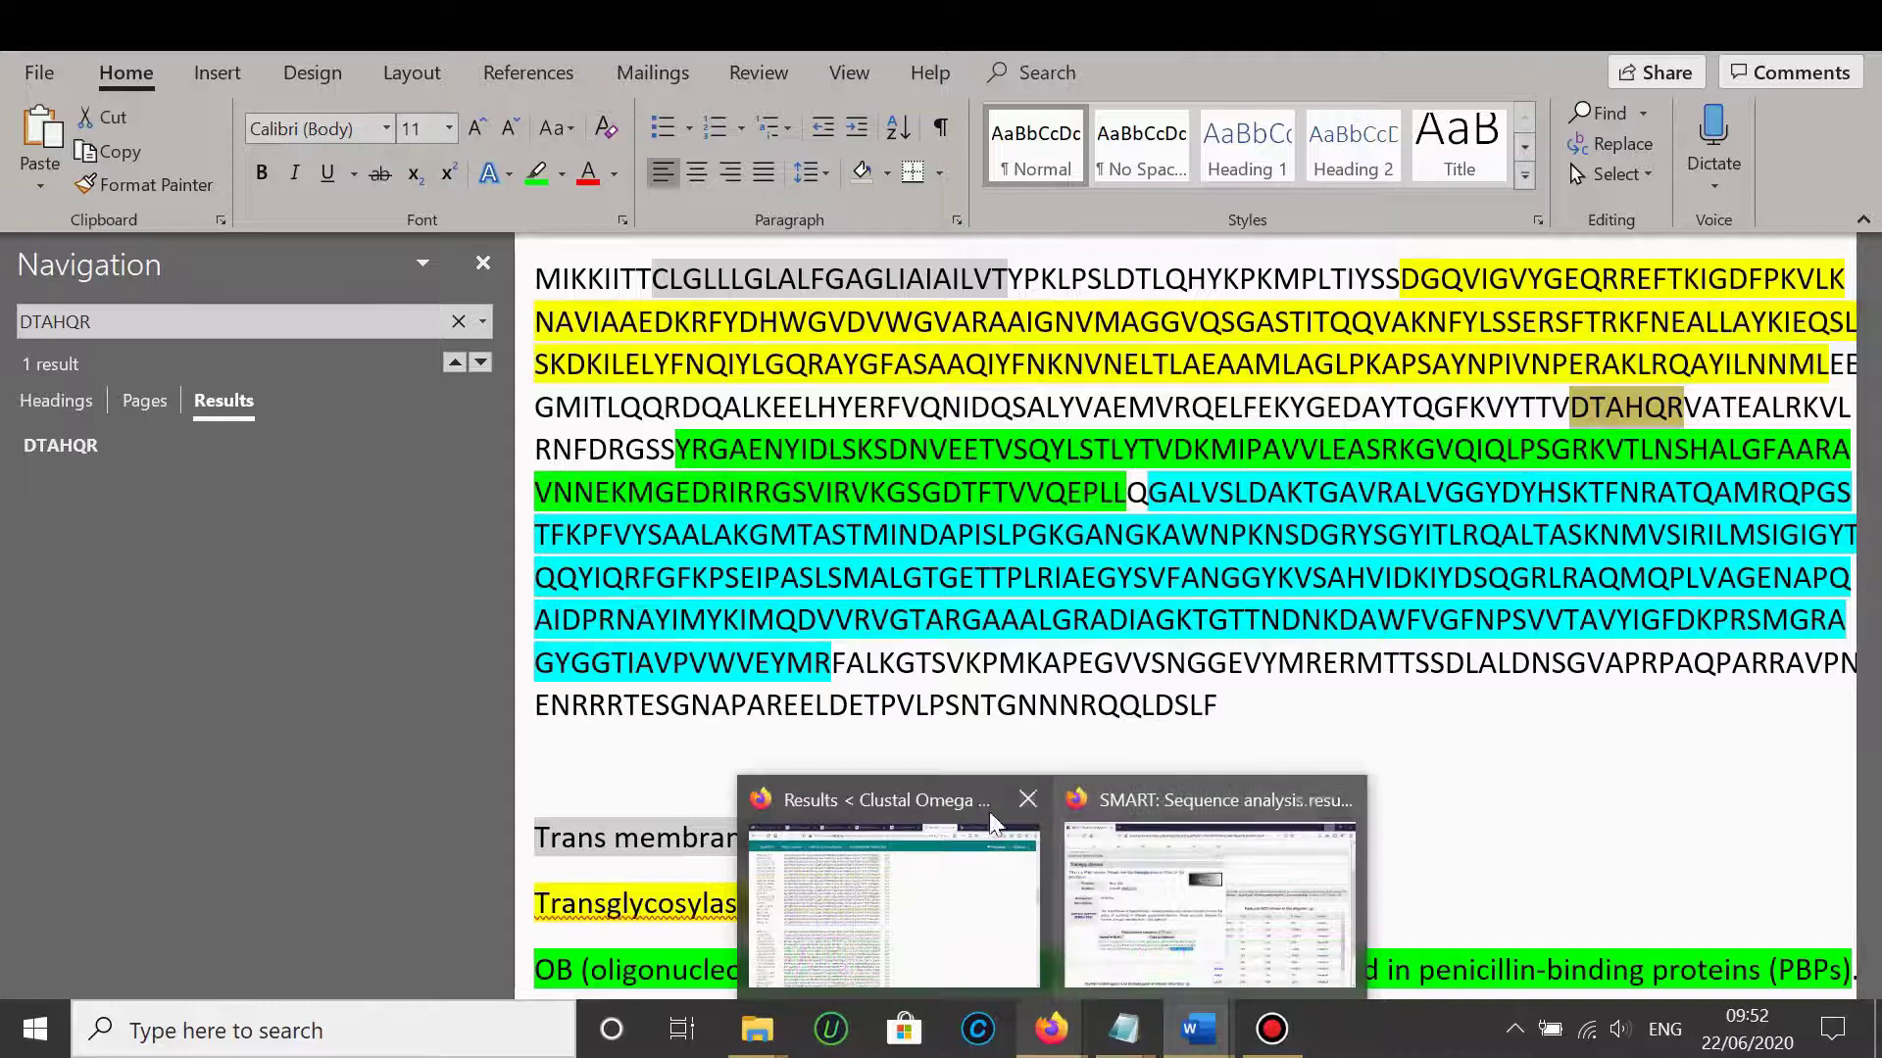
{"action": "left_click", "coordinate": [931, 813]}
{"action": "scroll", "coordinate": [931, 813], "scroll_direction": "down", "scroll_amount": 3}
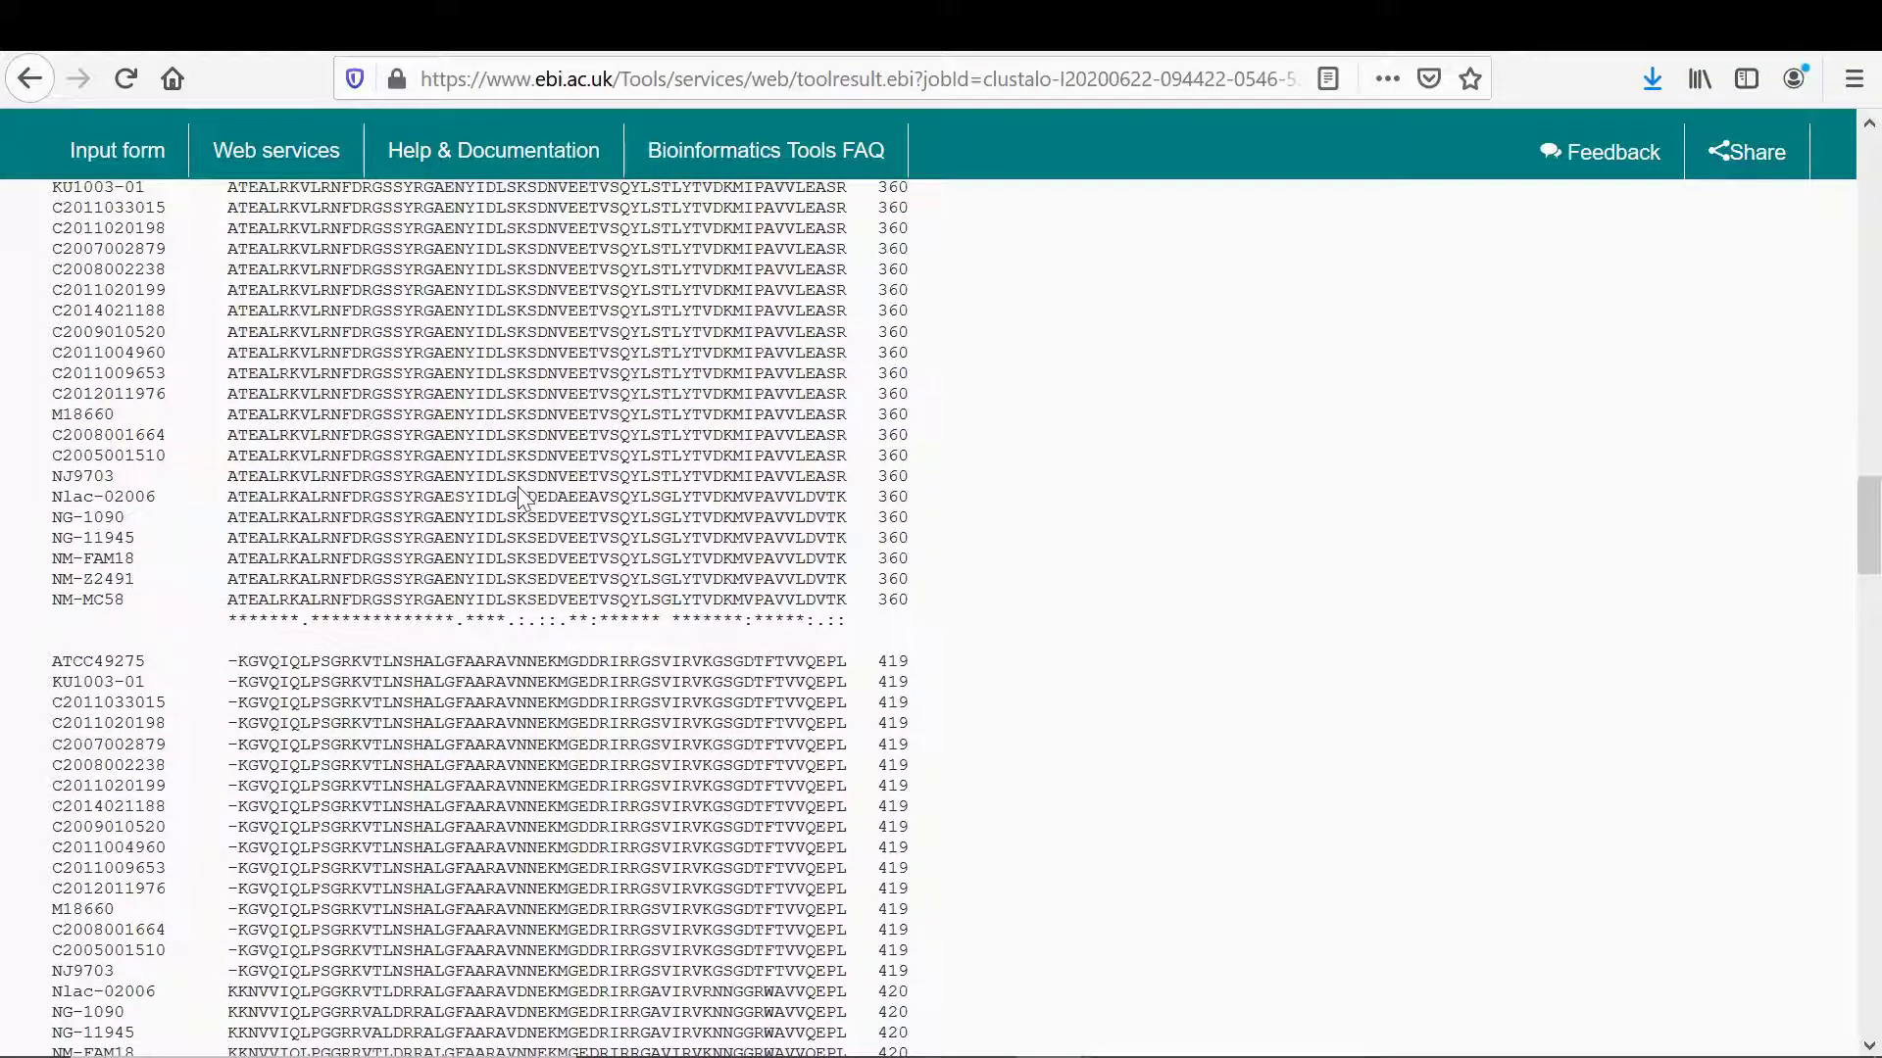
{"action": "scroll", "coordinate": [517, 487], "scroll_direction": "up", "scroll_amount": 2}
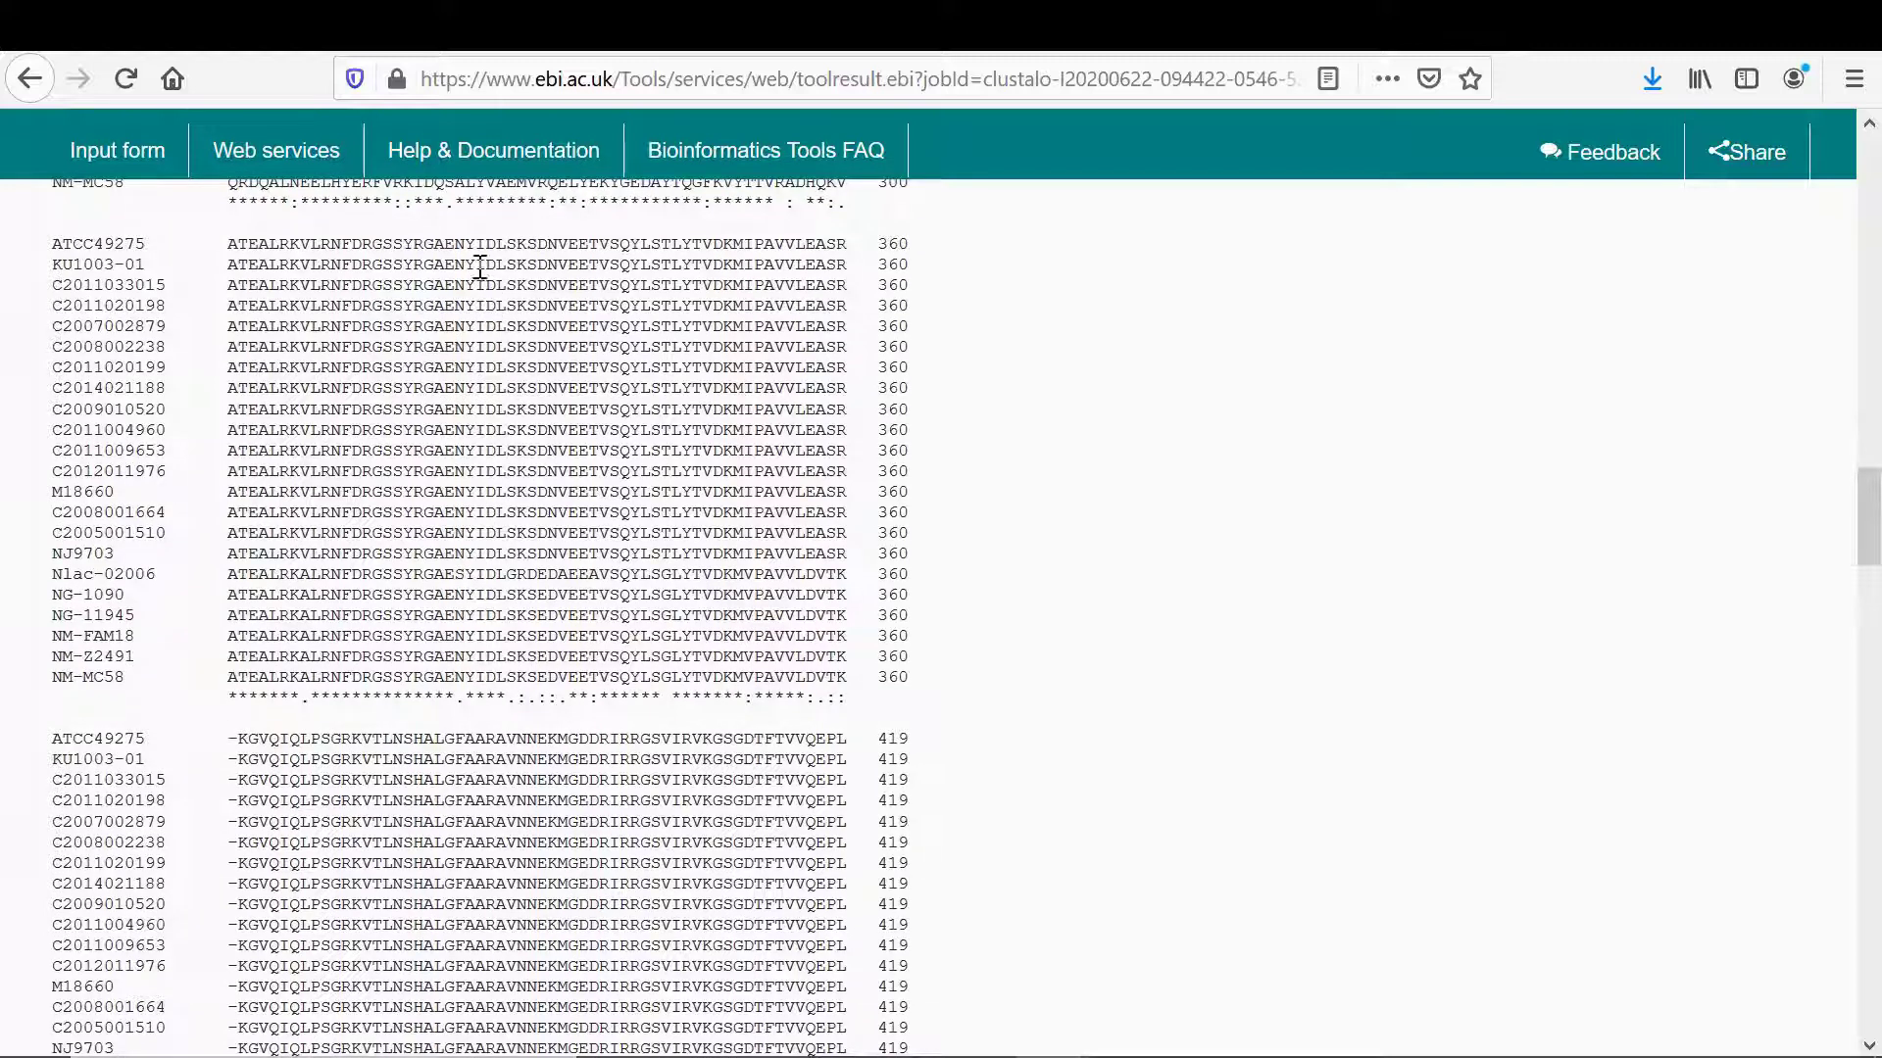
{"action": "left_click_drag", "start_coordinate": [484, 266], "coordinate": [554, 269]}
{"action": "right_click", "coordinate": [531, 268]}
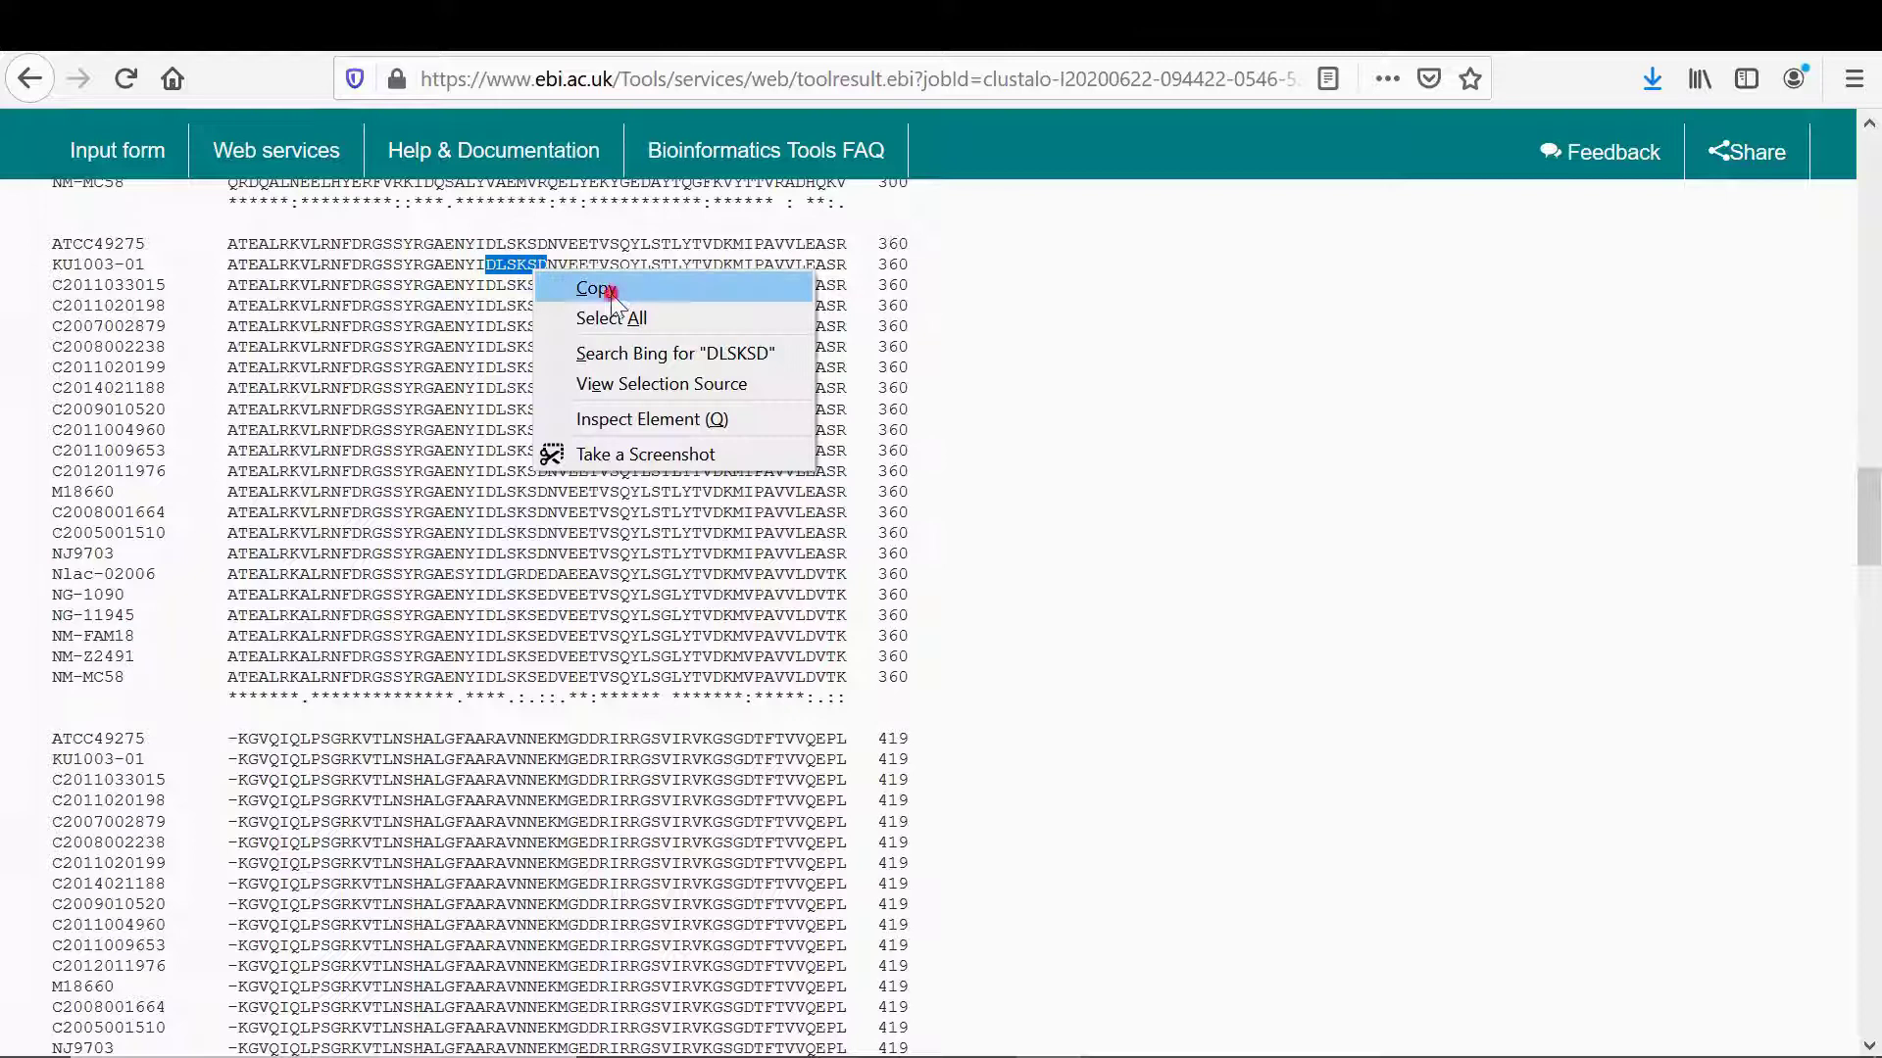
{"action": "left_click", "coordinate": [541, 285]}
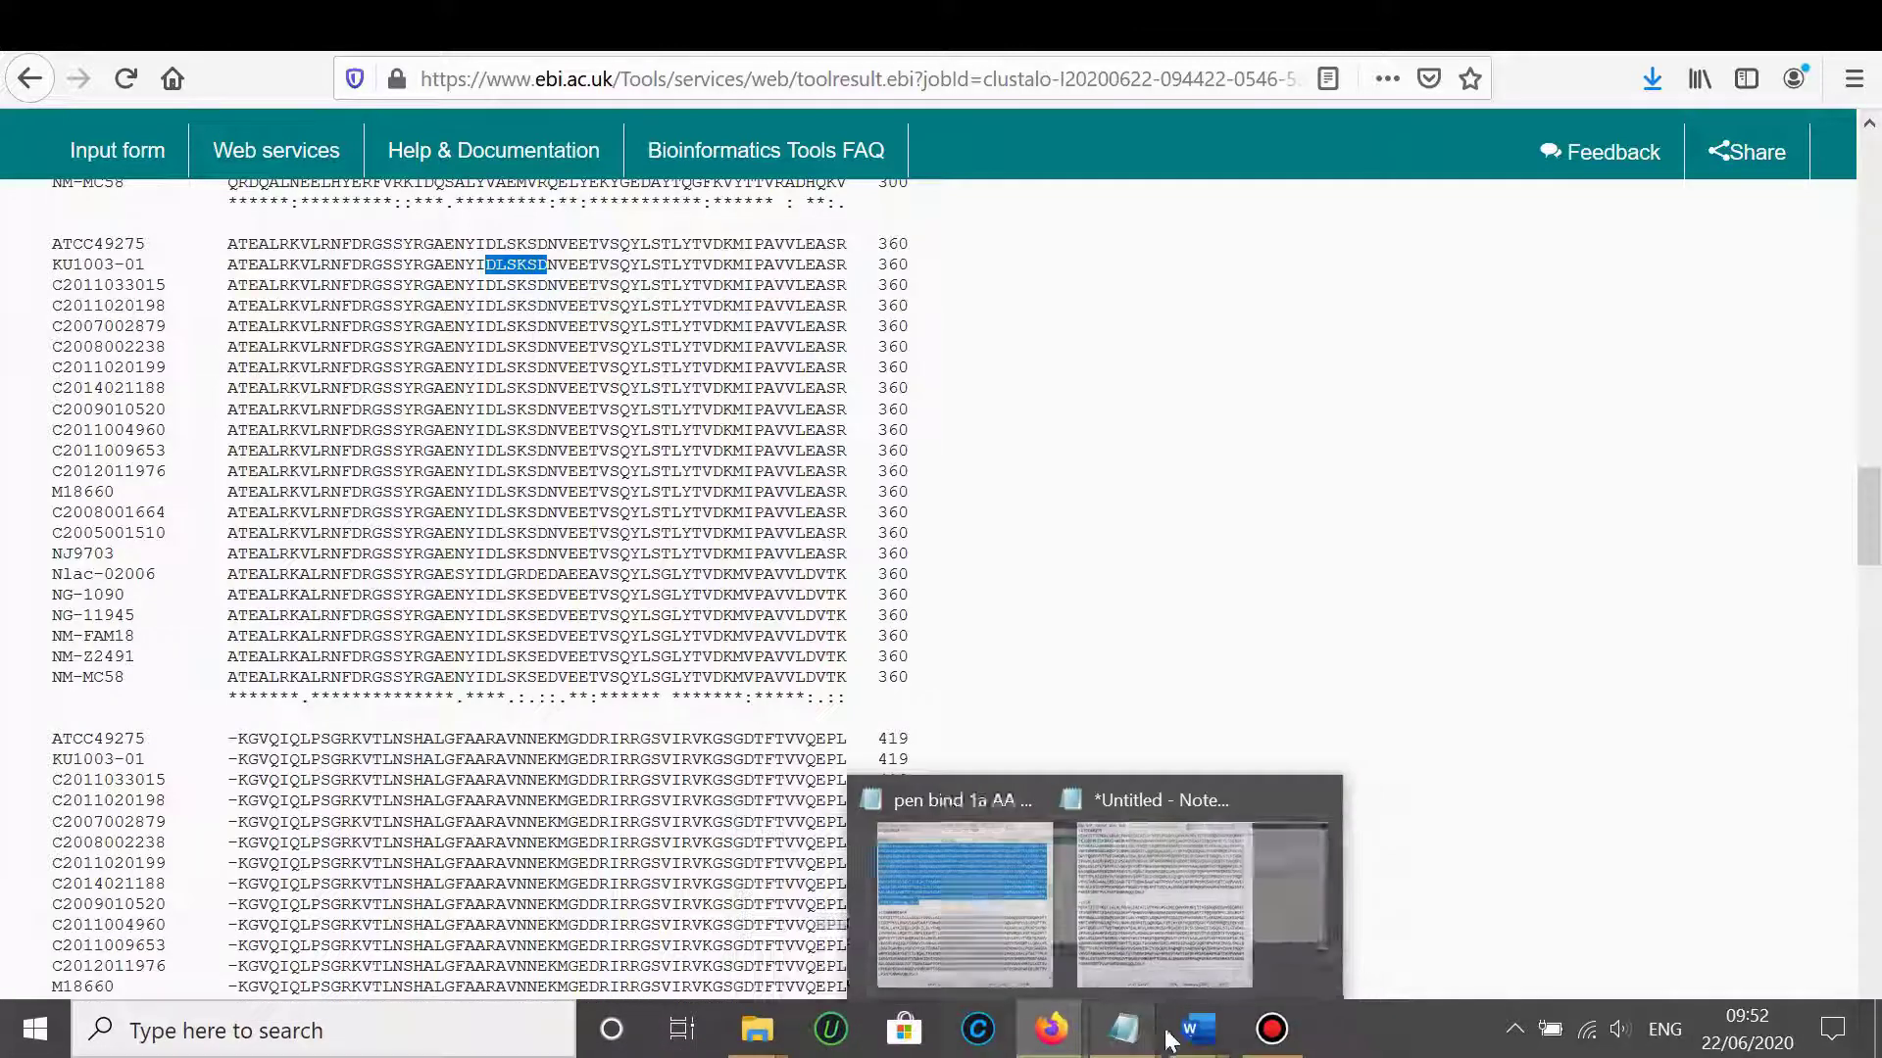
Step: Search Word for DLSKSD, select it in the green OB-fold domain, then return to the alignment
{"action": "mouse_move", "coordinate": [1197, 1029]}
{"action": "left_click", "coordinate": [1272, 838]}
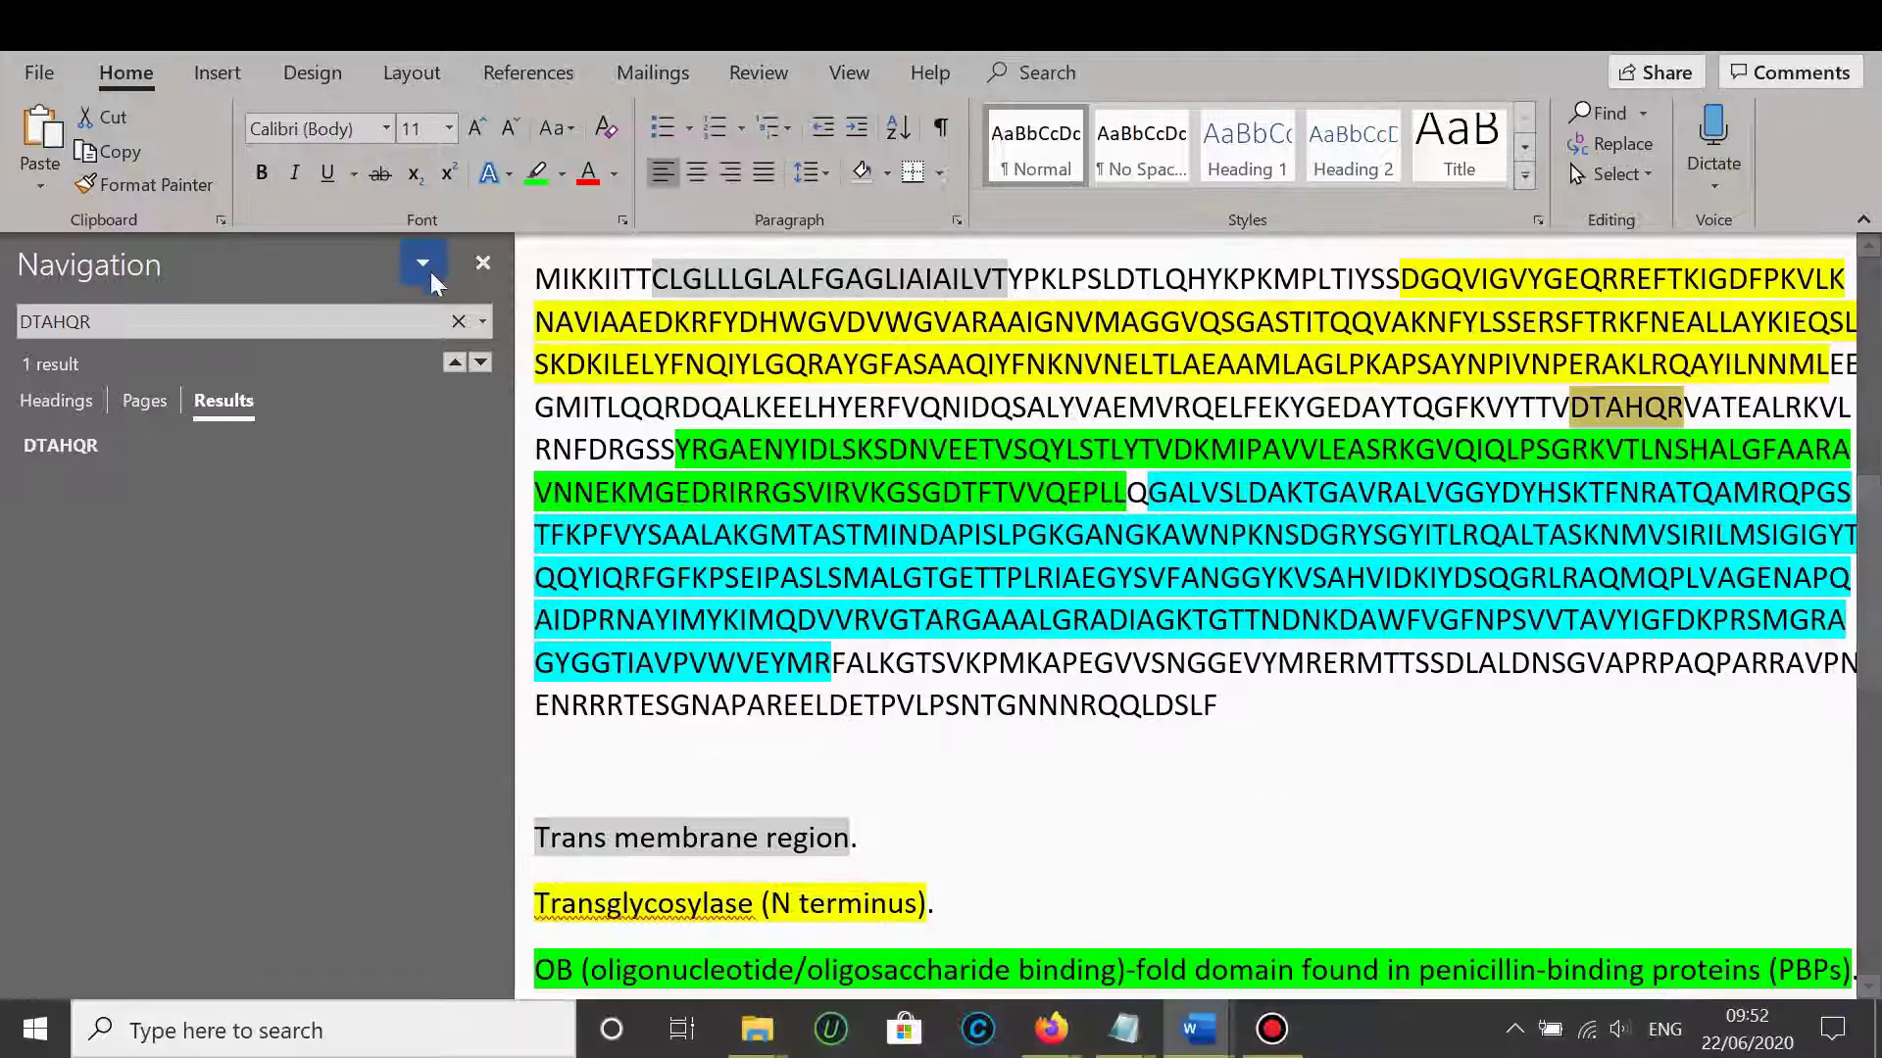
{"action": "left_click", "coordinate": [460, 320]}
{"action": "right_click", "coordinate": [290, 320]}
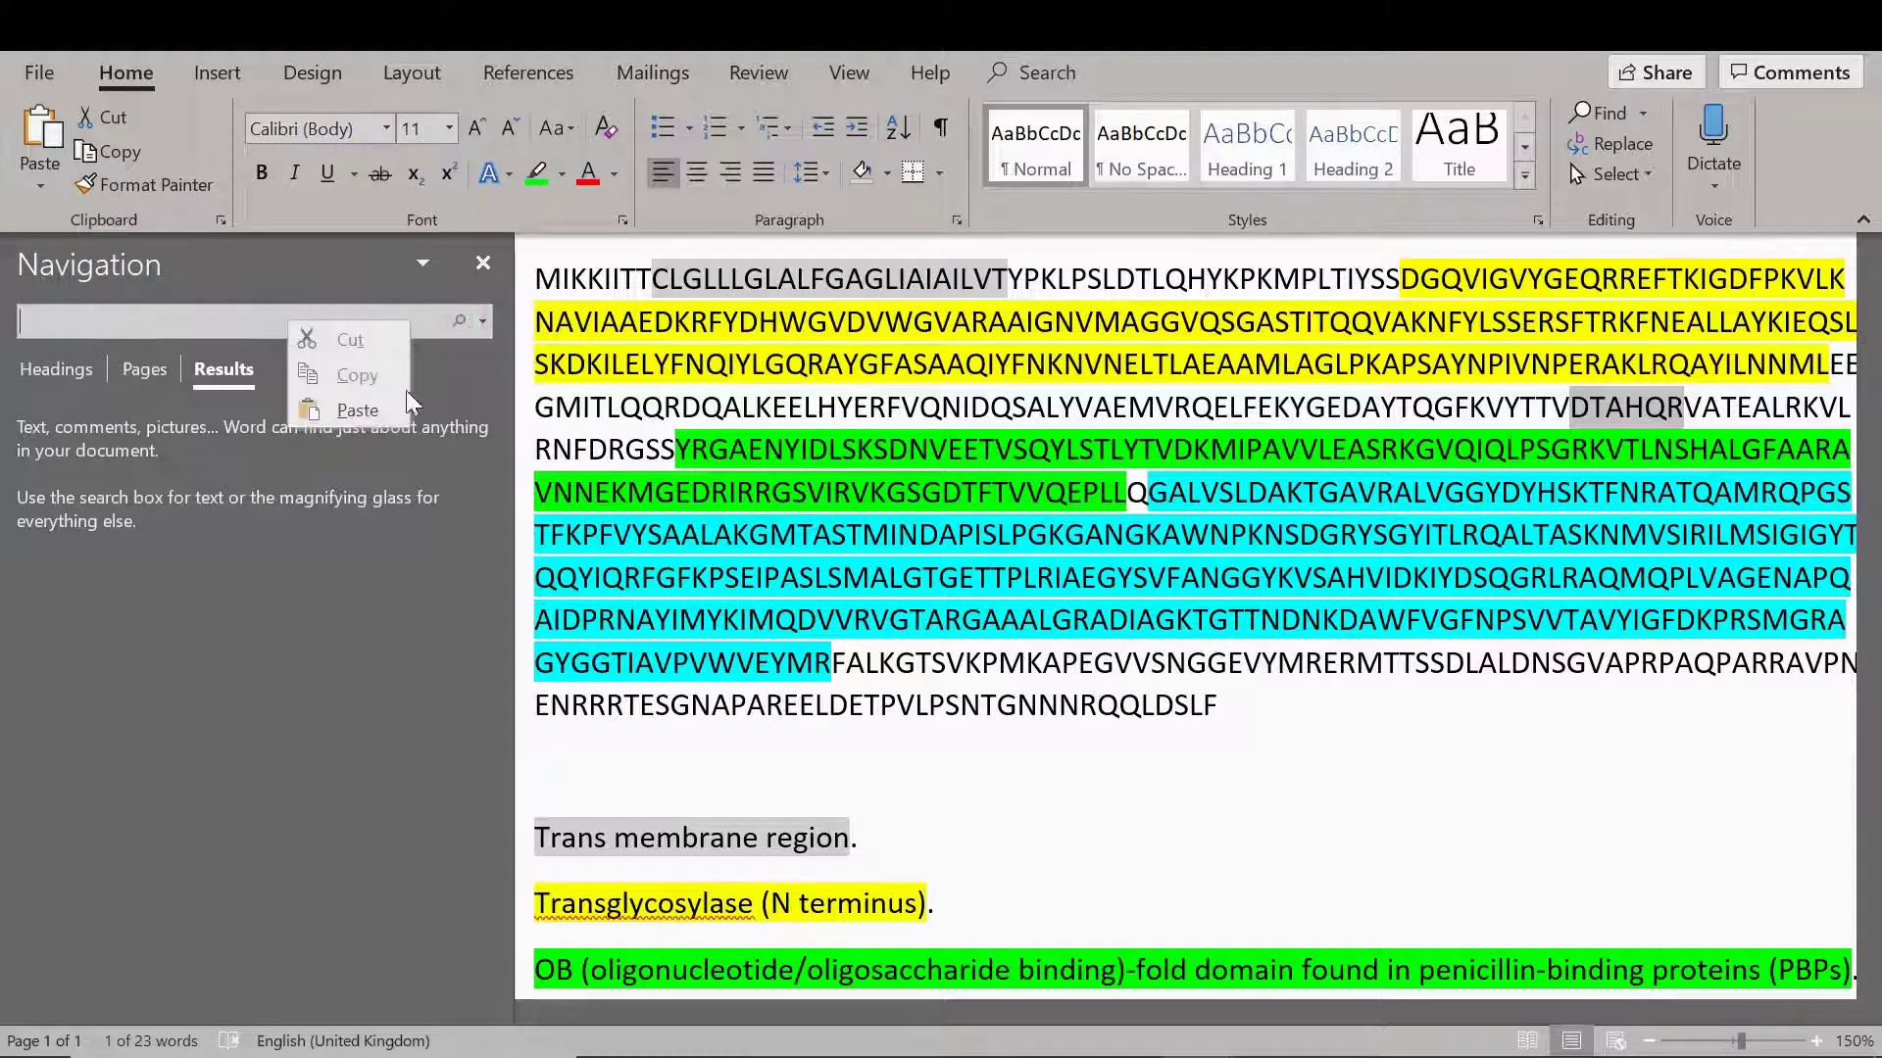
{"action": "left_click", "coordinate": [362, 417]}
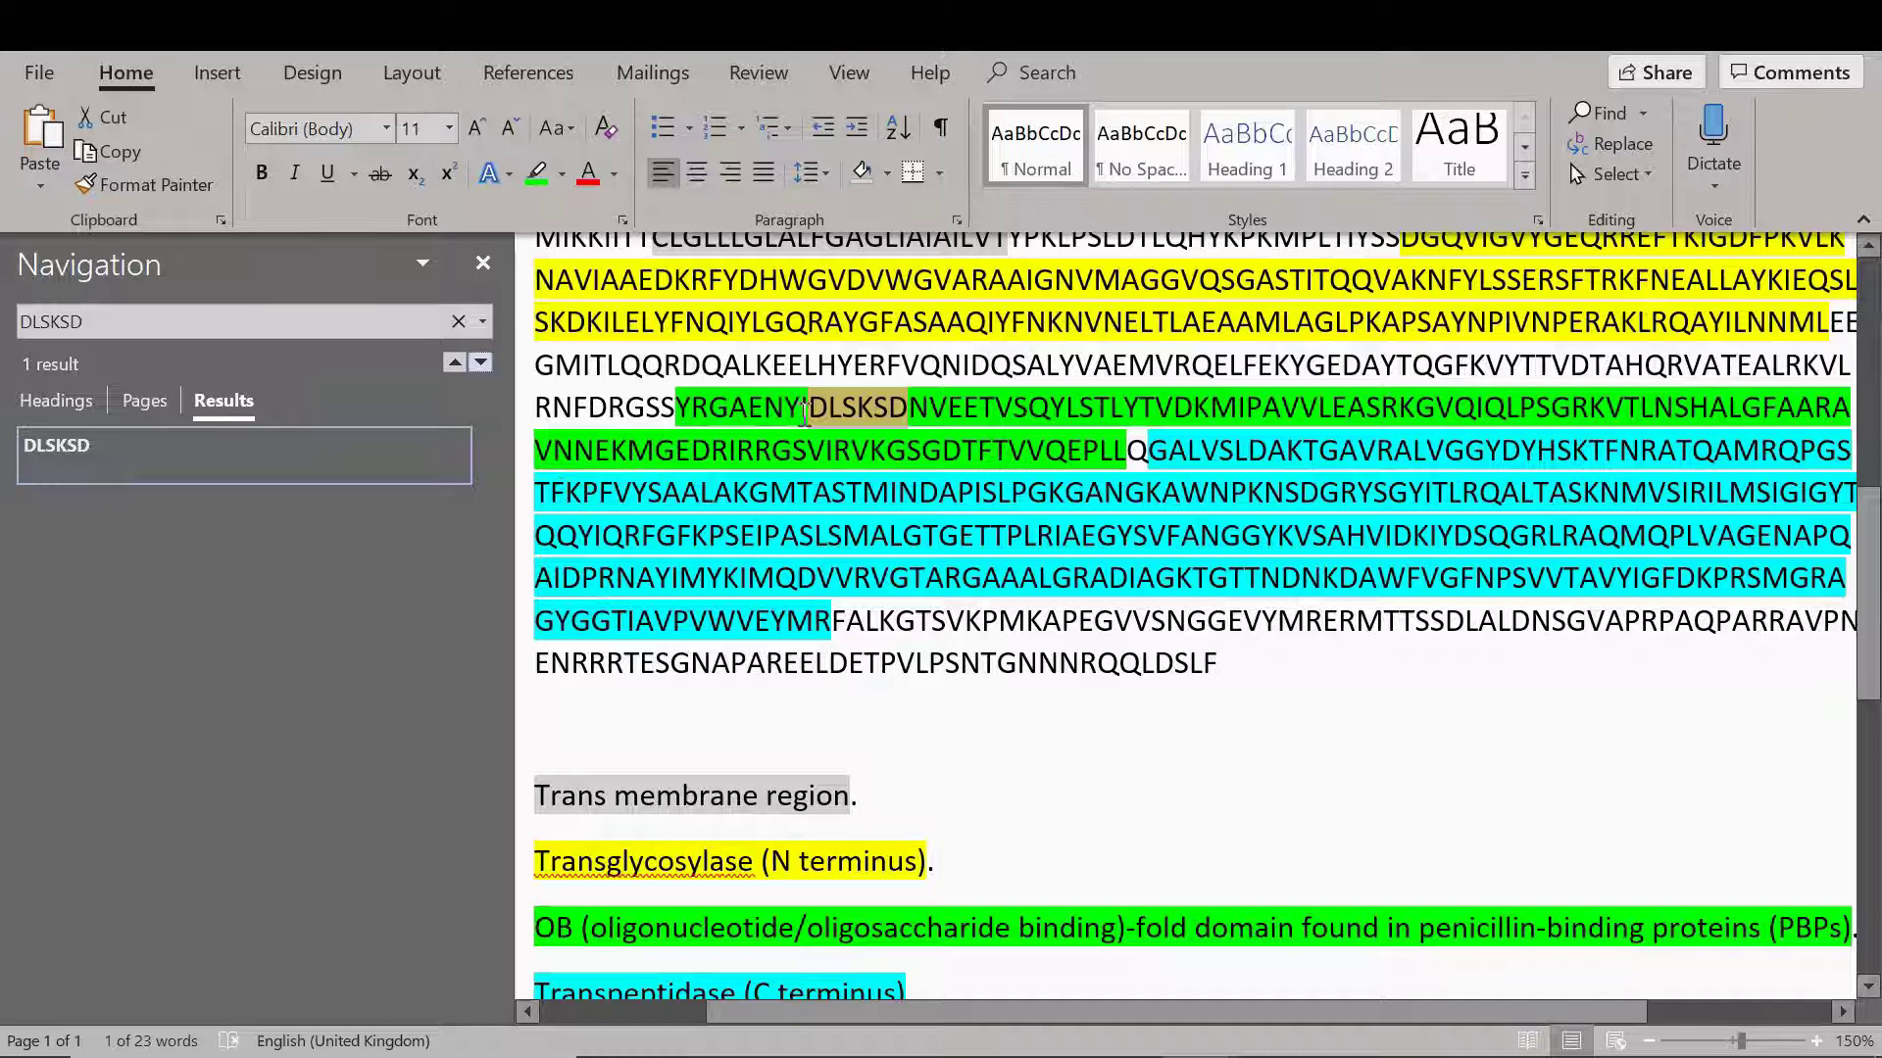
{"action": "left_click_drag", "start_coordinate": [813, 412], "coordinate": [910, 405]}
{"action": "scroll", "coordinate": [1046, 706], "scroll_direction": "down", "scroll_amount": 1}
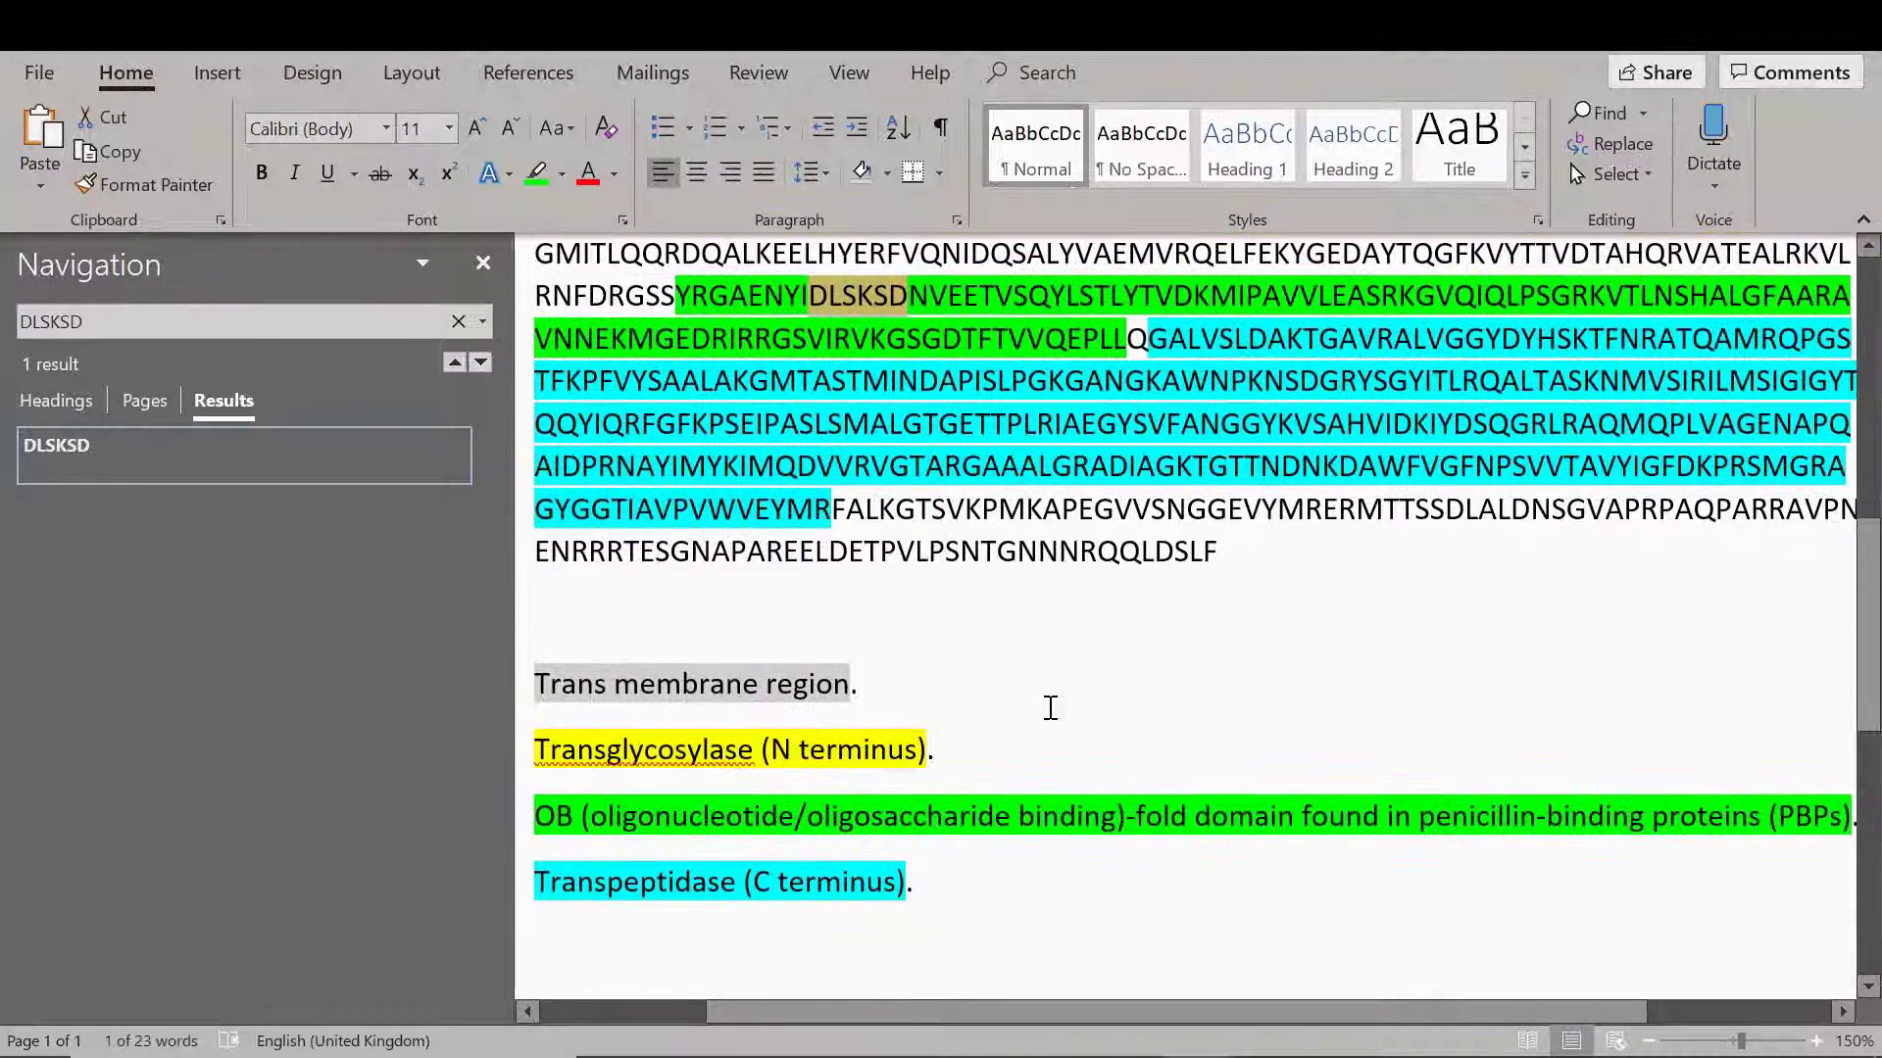
{"action": "left_click_drag", "start_coordinate": [537, 816], "coordinate": [1151, 823]}
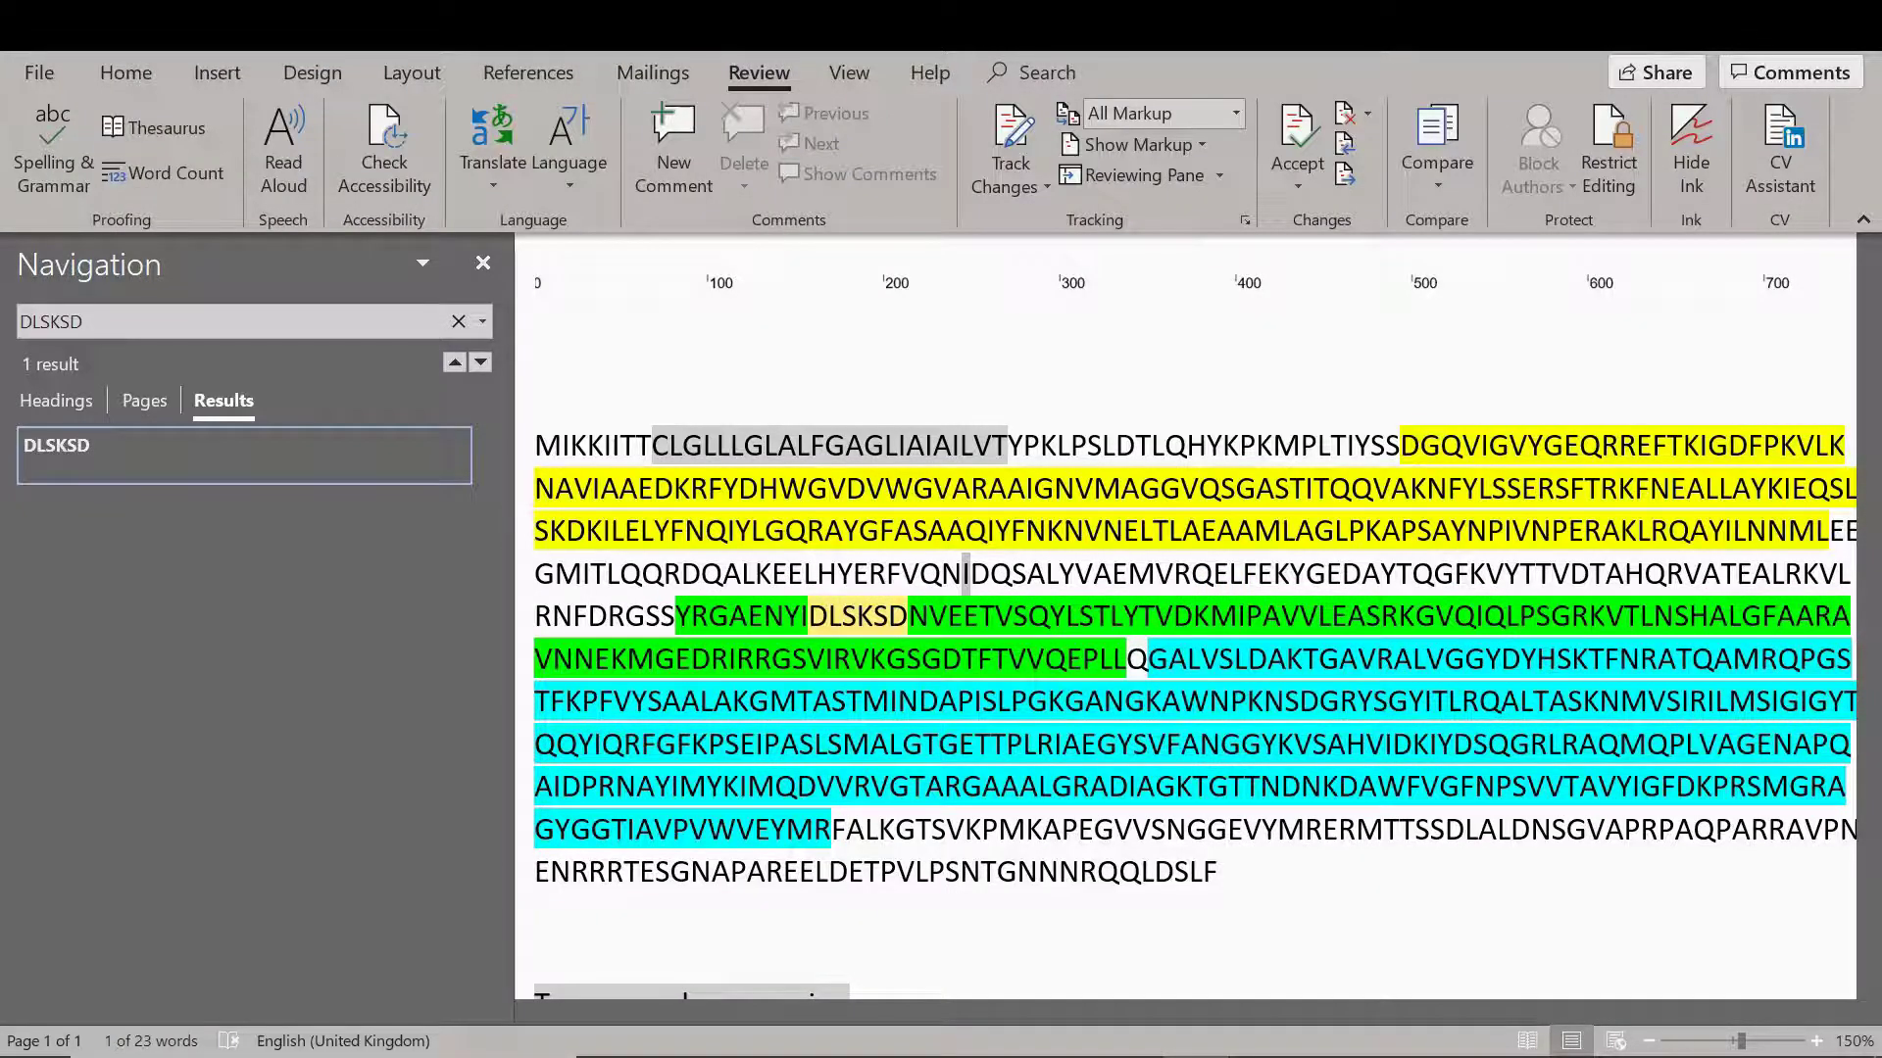
{"action": "key", "text": "alt+Tab"}
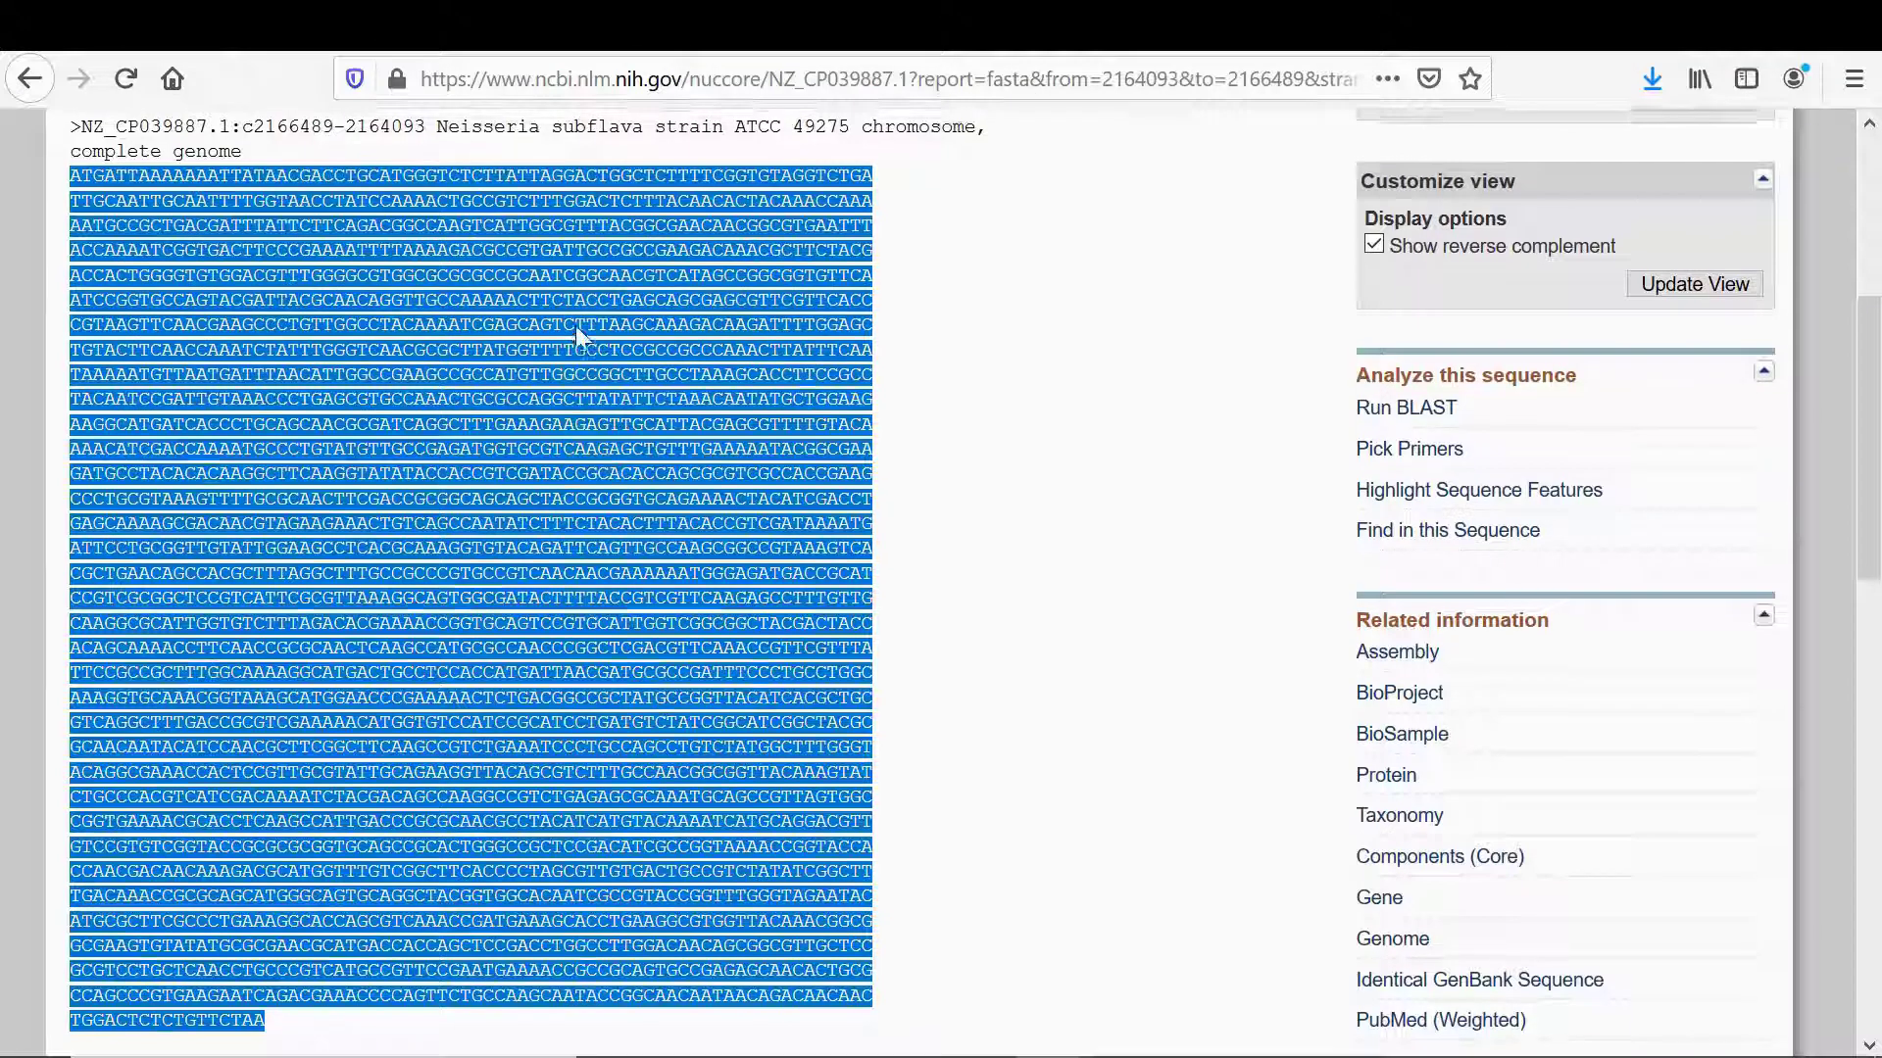
{"action": "scroll", "coordinate": [575, 325], "scroll_direction": "up", "scroll_amount": 5}
{"action": "scroll", "coordinate": [620, 616], "scroll_direction": "down", "scroll_amount": 2}
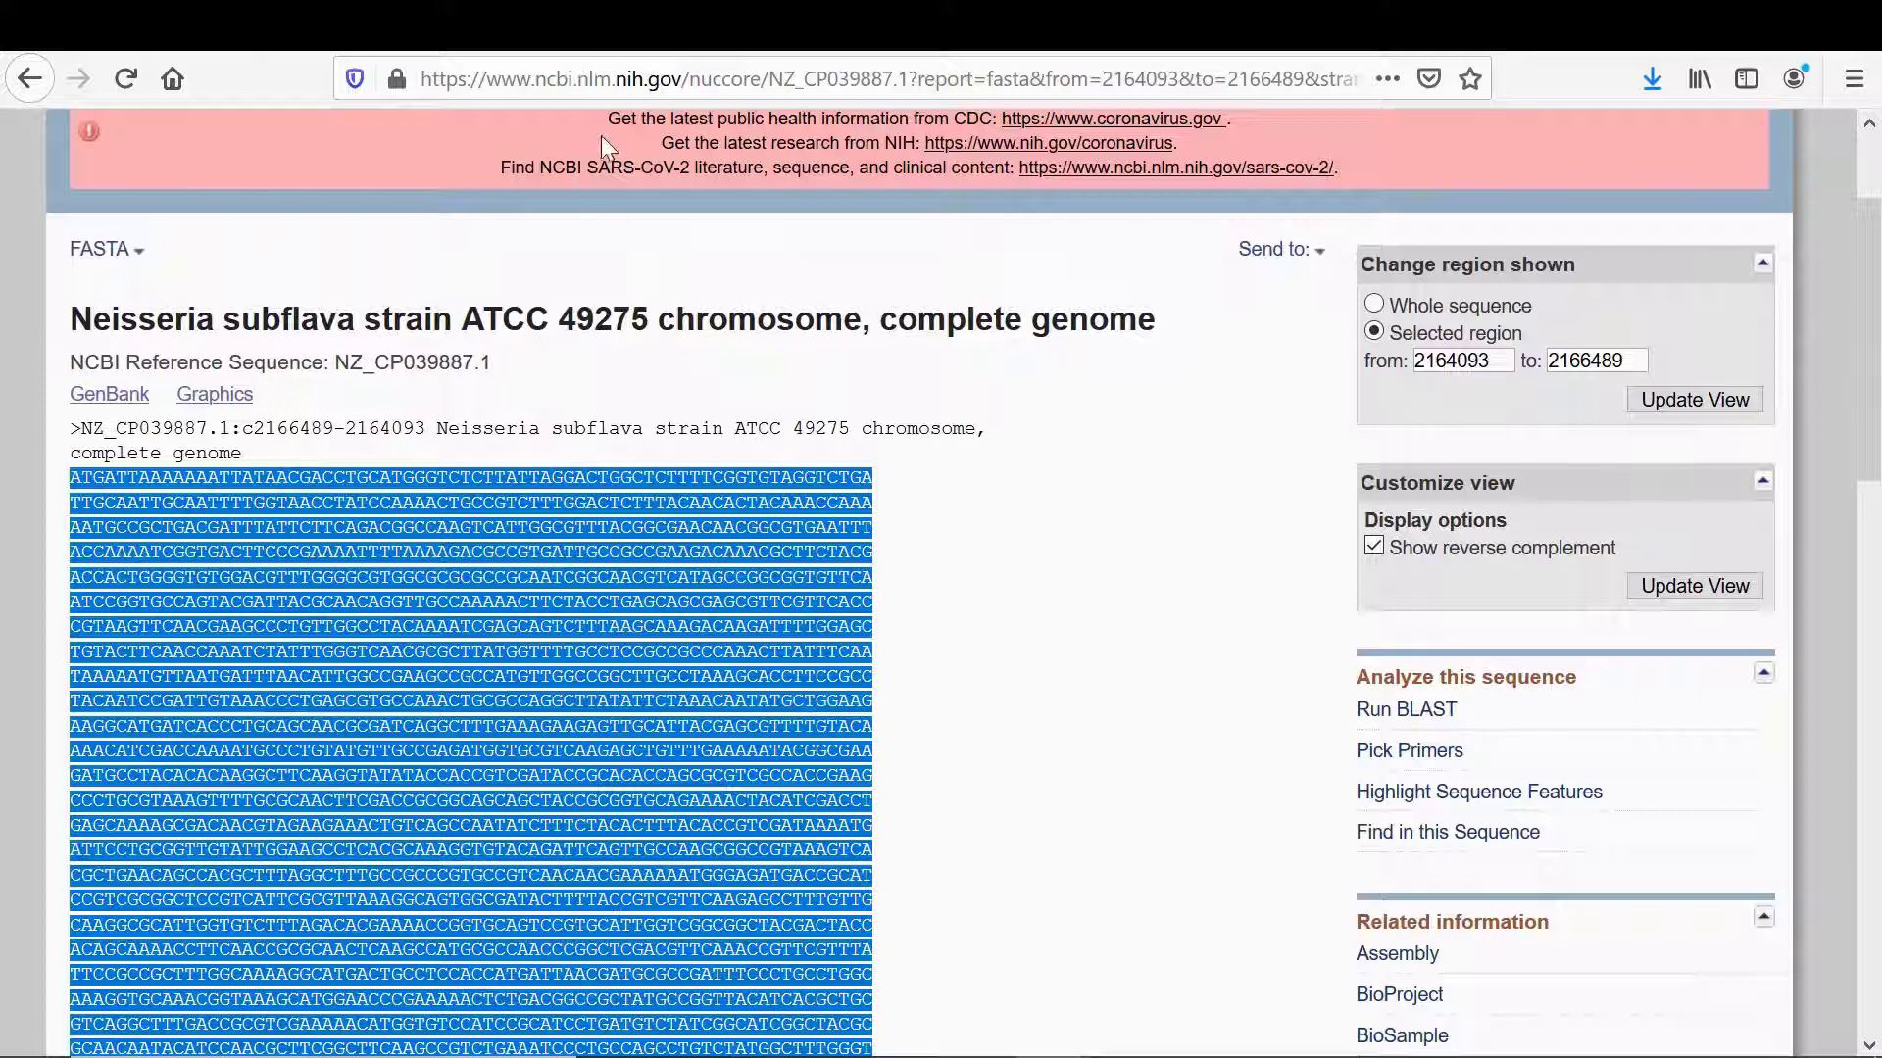
{"action": "left_click", "coordinate": [563, 29]}
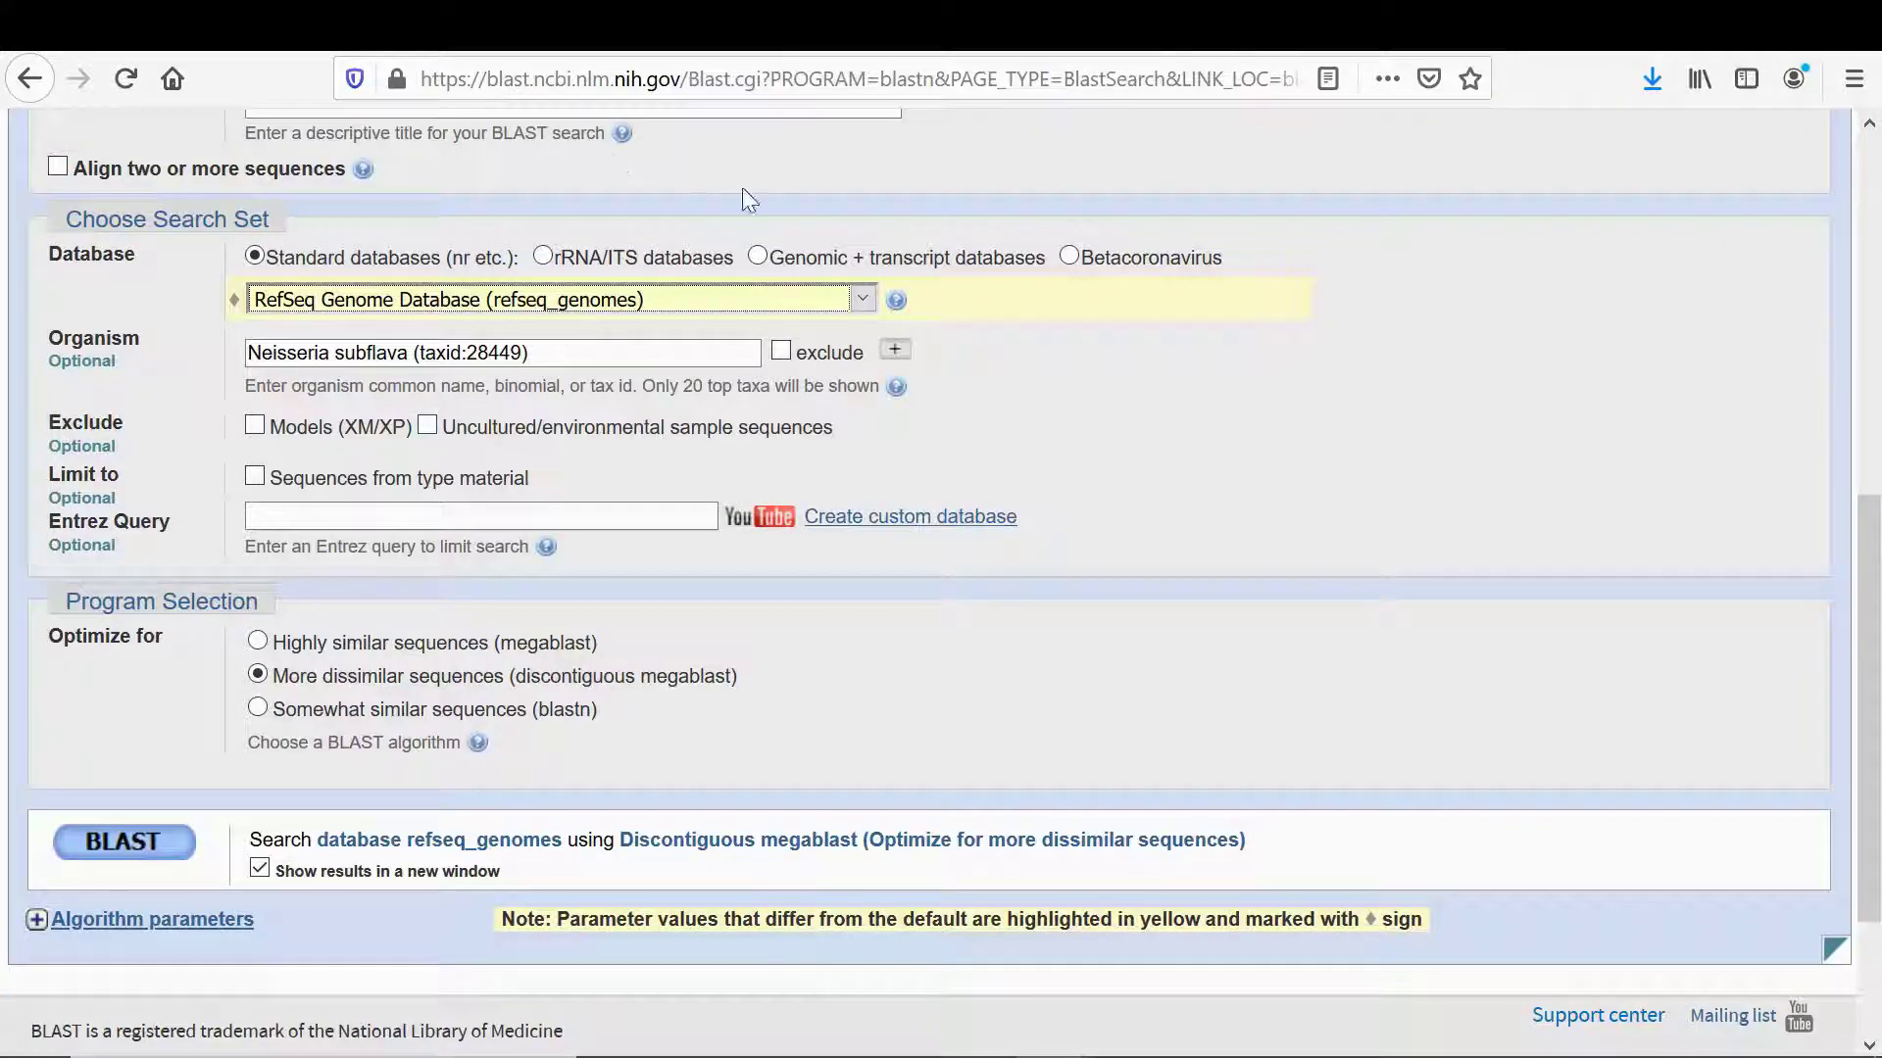
{"action": "key", "text": "ctrl+Tab"}
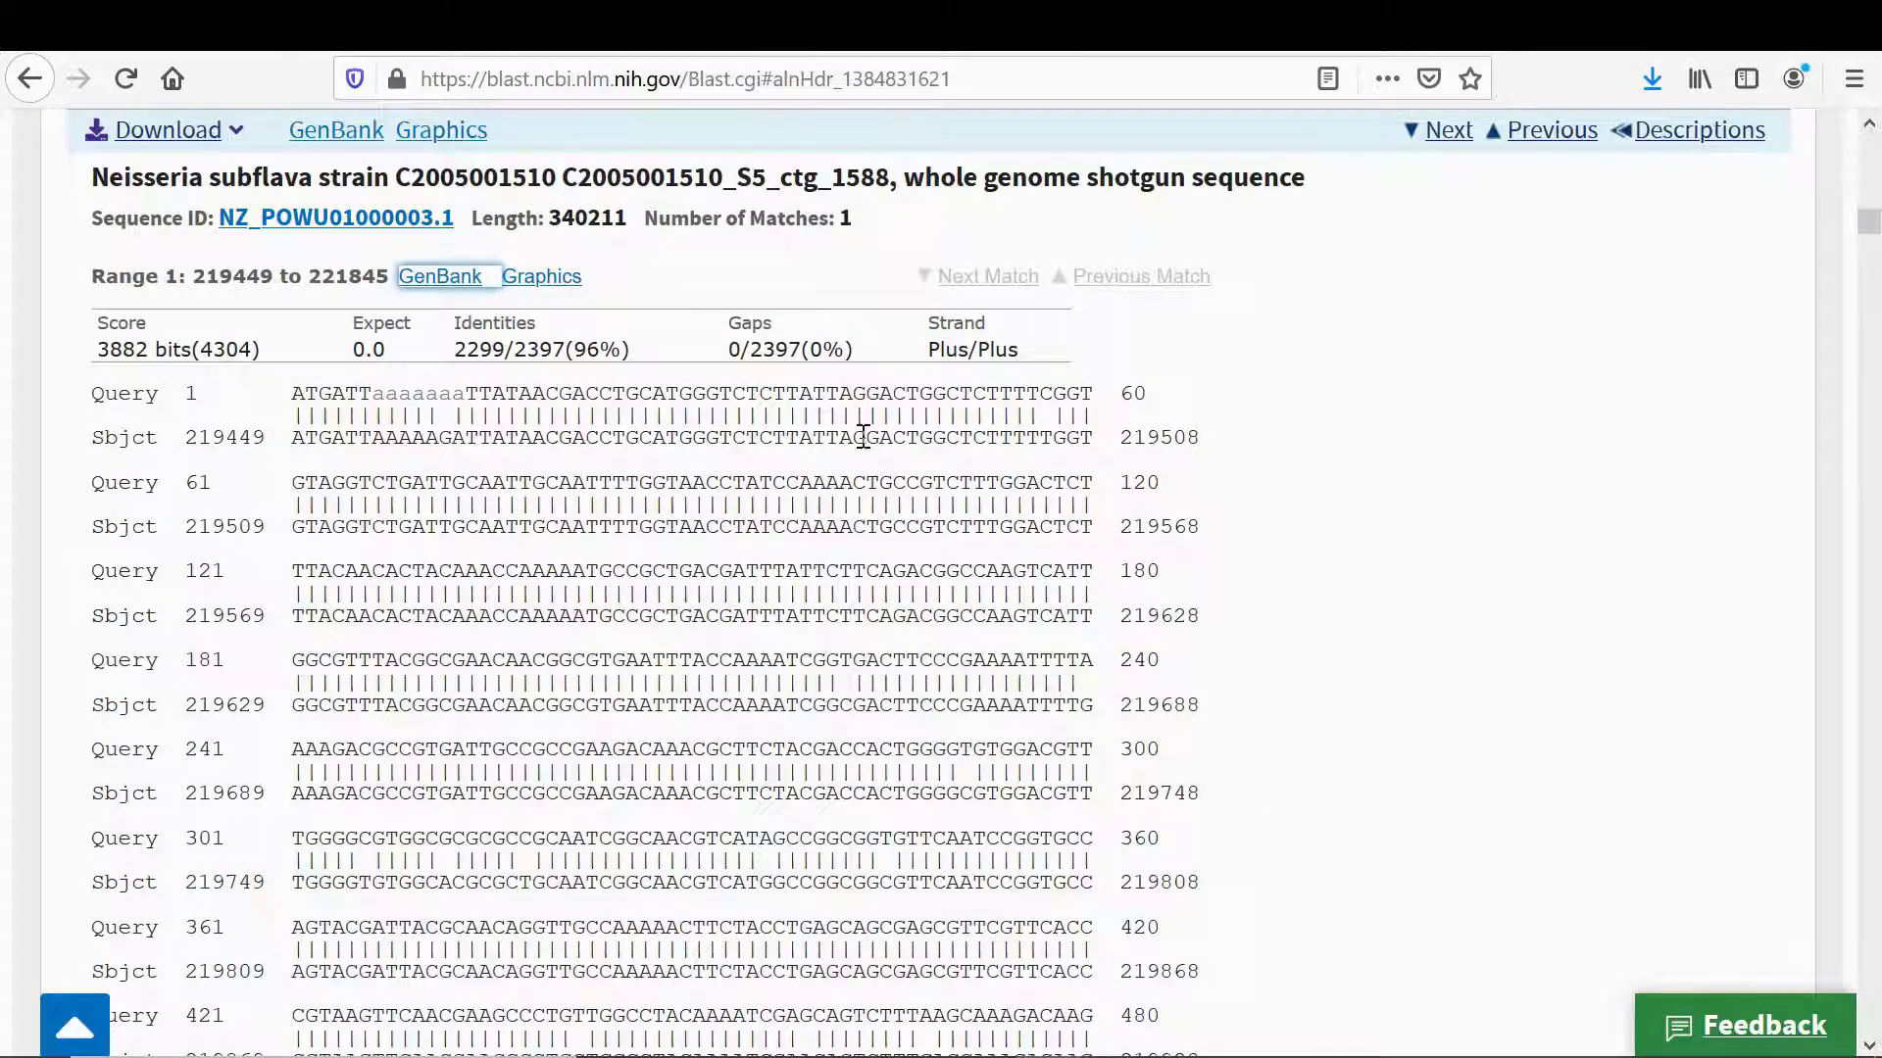
{"action": "left_click", "coordinate": [1679, 144]}
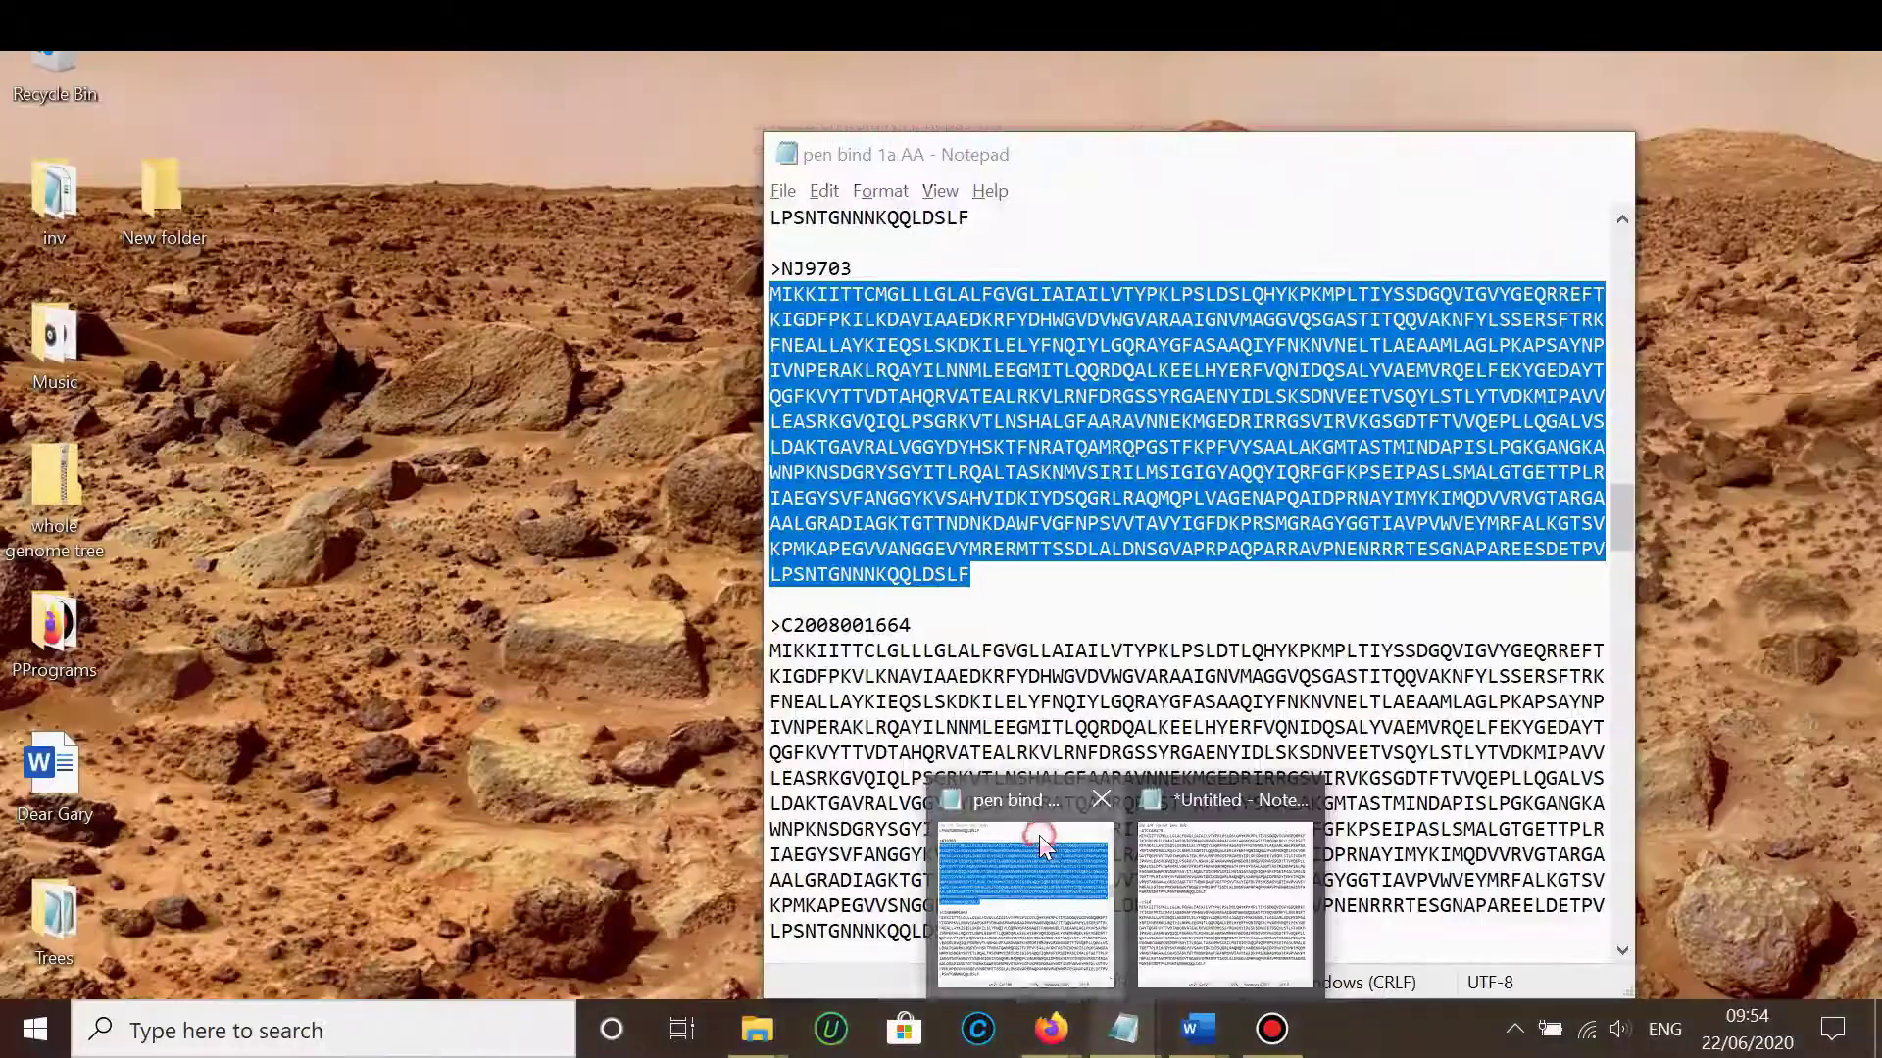
{"action": "left_click", "coordinate": [1039, 835]}
{"action": "left_click", "coordinate": [1076, 529]}
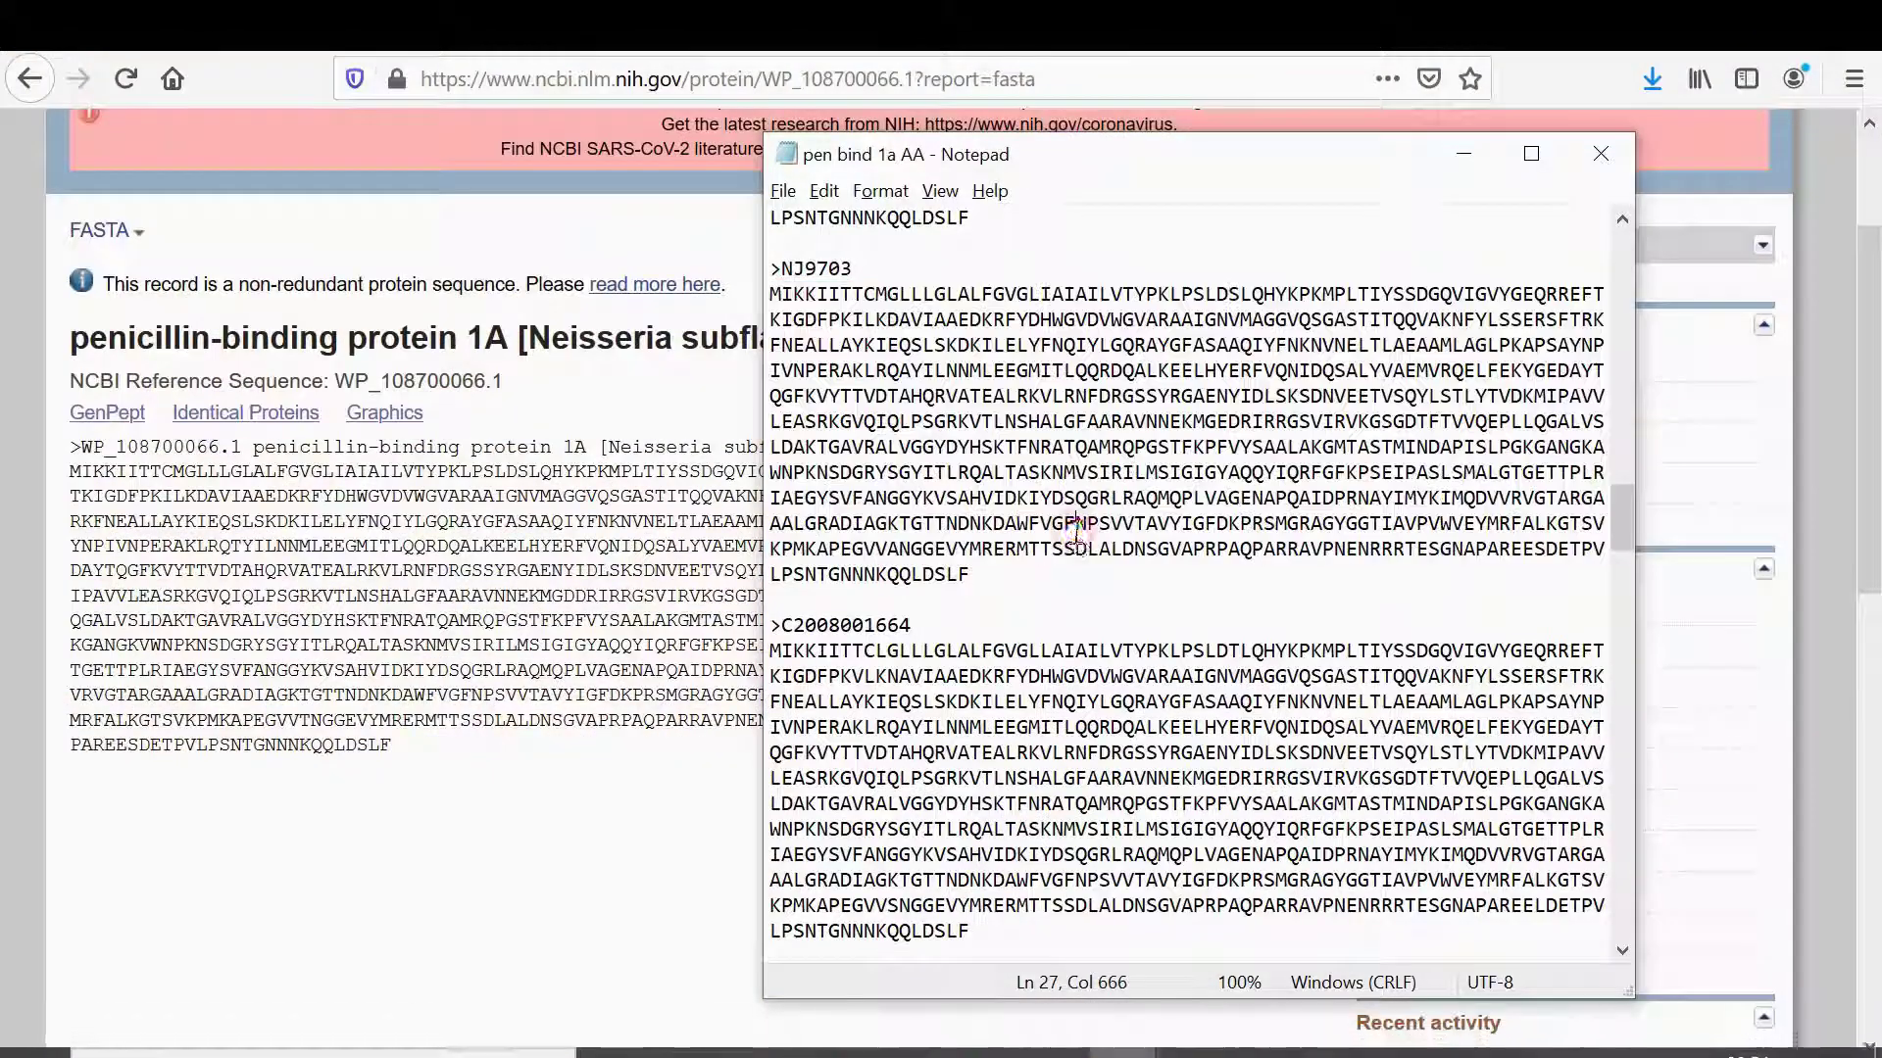
{"action": "right_click", "coordinate": [1076, 534]}
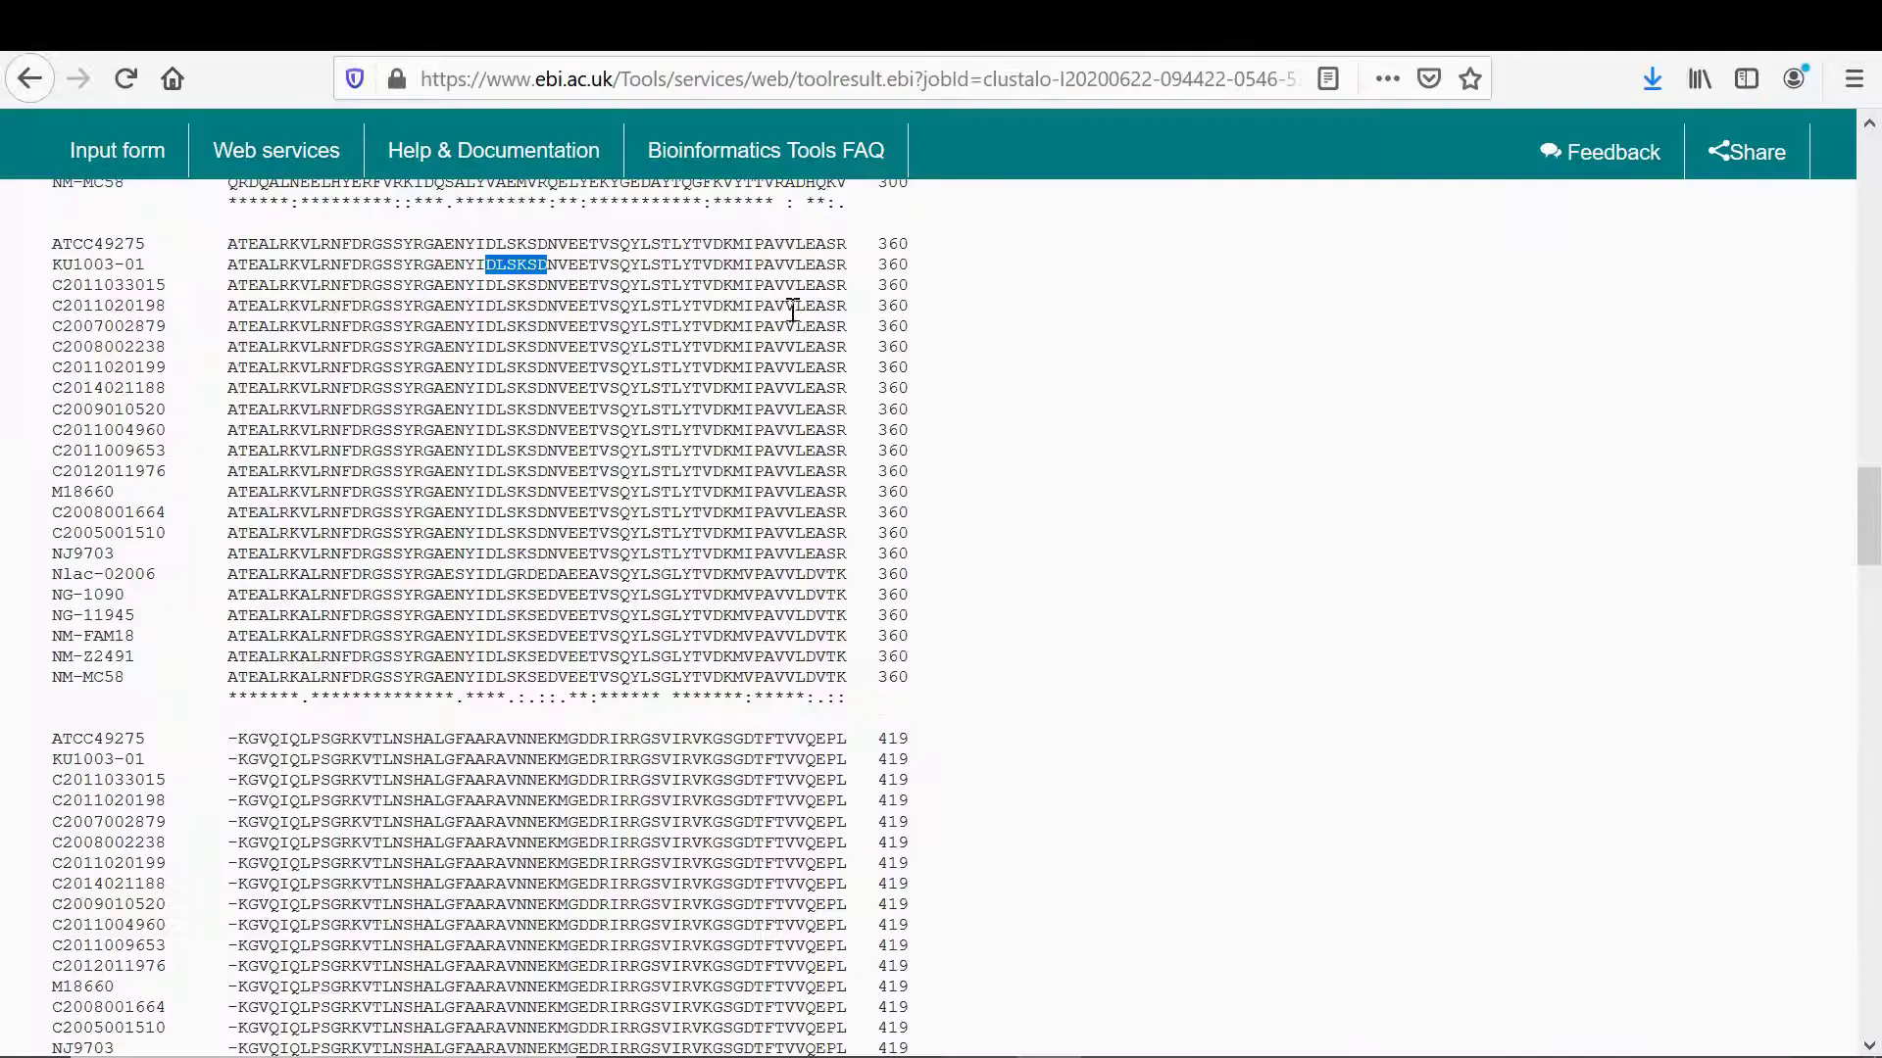
Step: Show the Transgly domain details (positions 56–232, PF00912) with its full InterPro abstract expanded
{"action": "scroll", "coordinate": [667, 573], "scroll_direction": "down", "scroll_amount": 1}
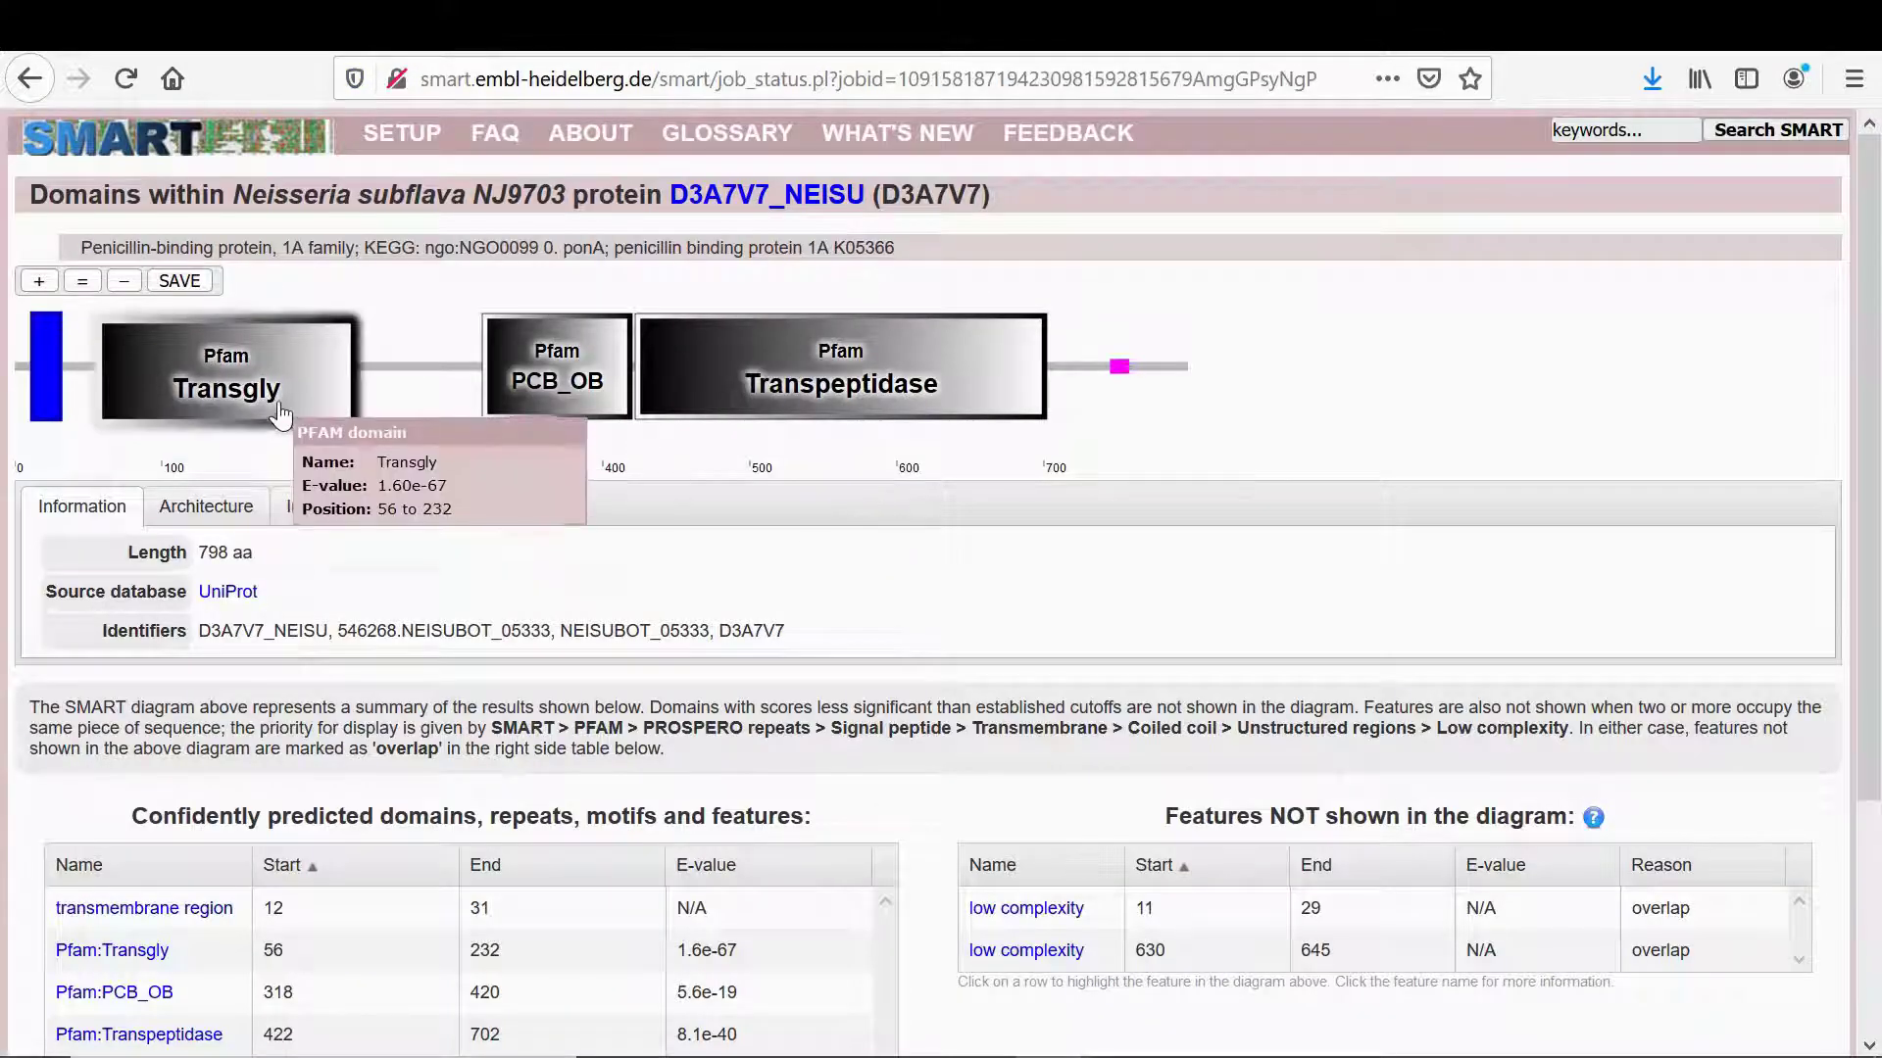
{"action": "scroll", "coordinate": [410, 365], "scroll_direction": "down", "scroll_amount": 3}
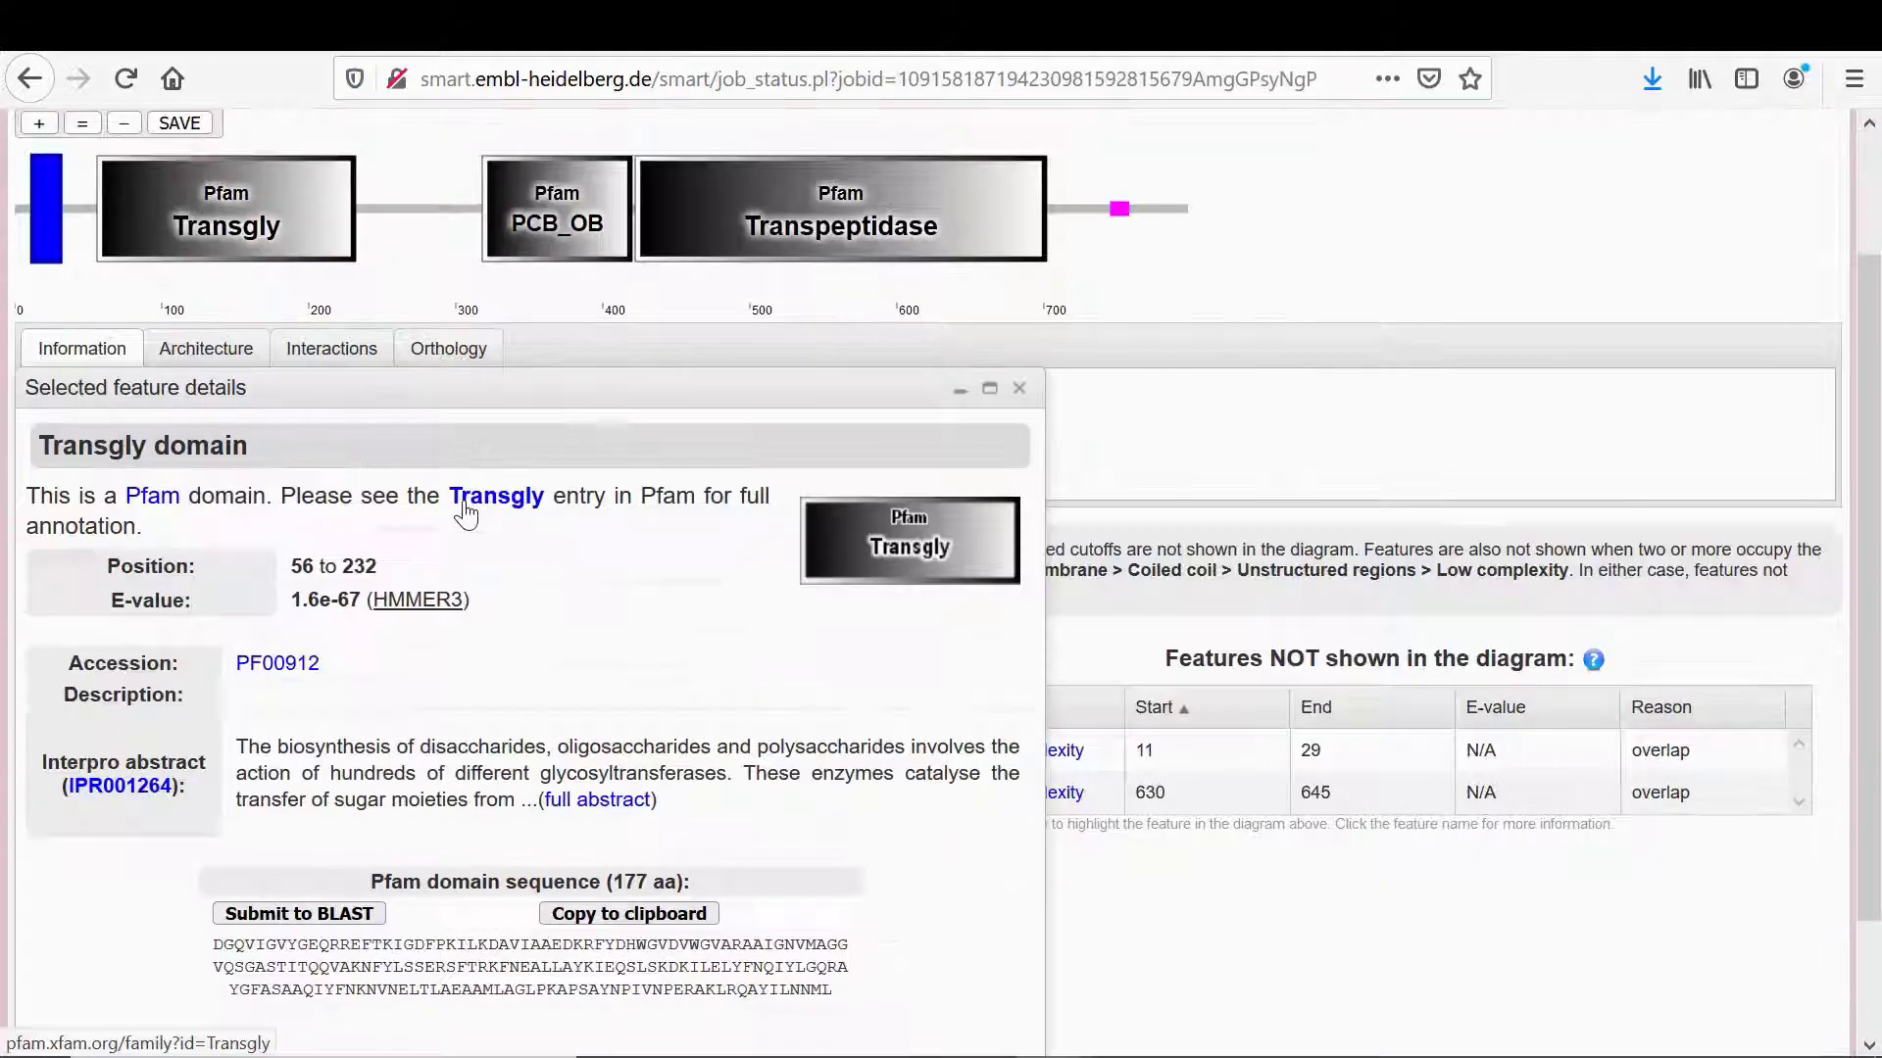
{"action": "left_click", "coordinate": [613, 800]}
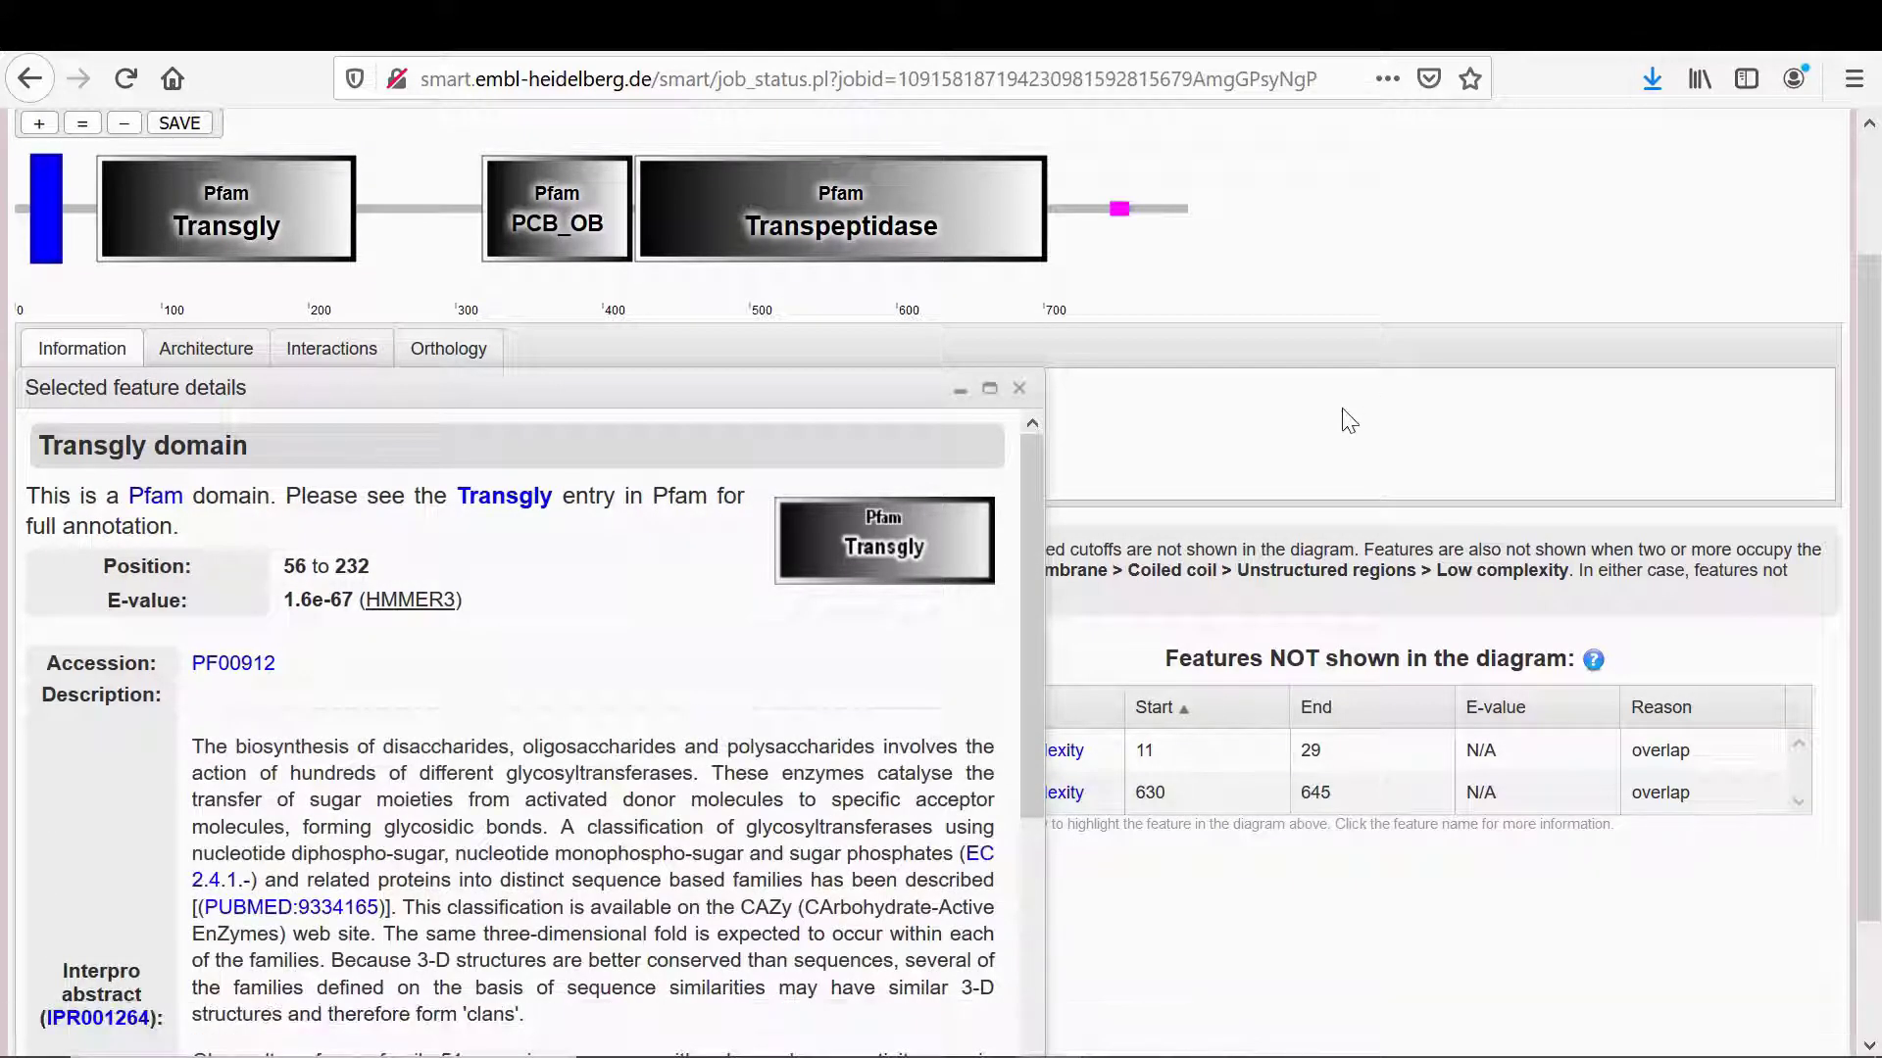
{"action": "scroll", "coordinate": [1348, 419], "scroll_direction": "up", "scroll_amount": 1}
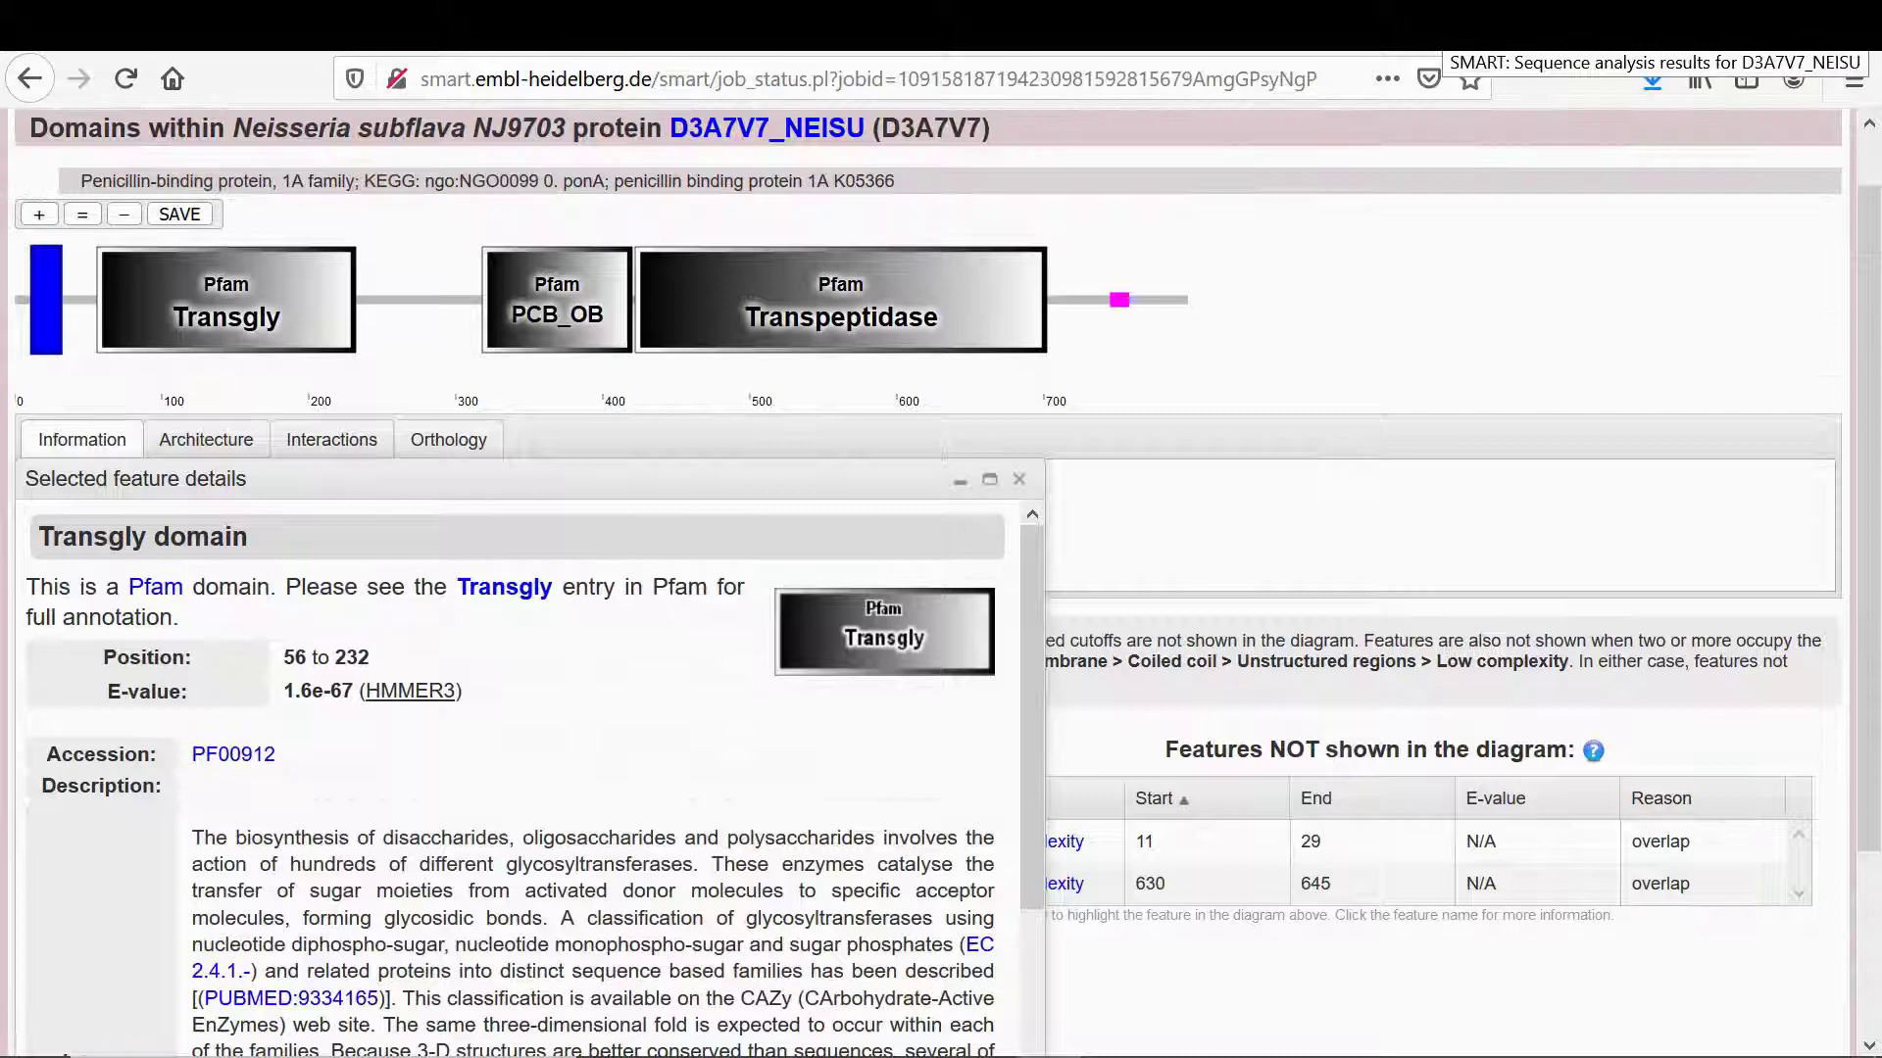
{"action": "left_click", "coordinate": [1145, 1019]}
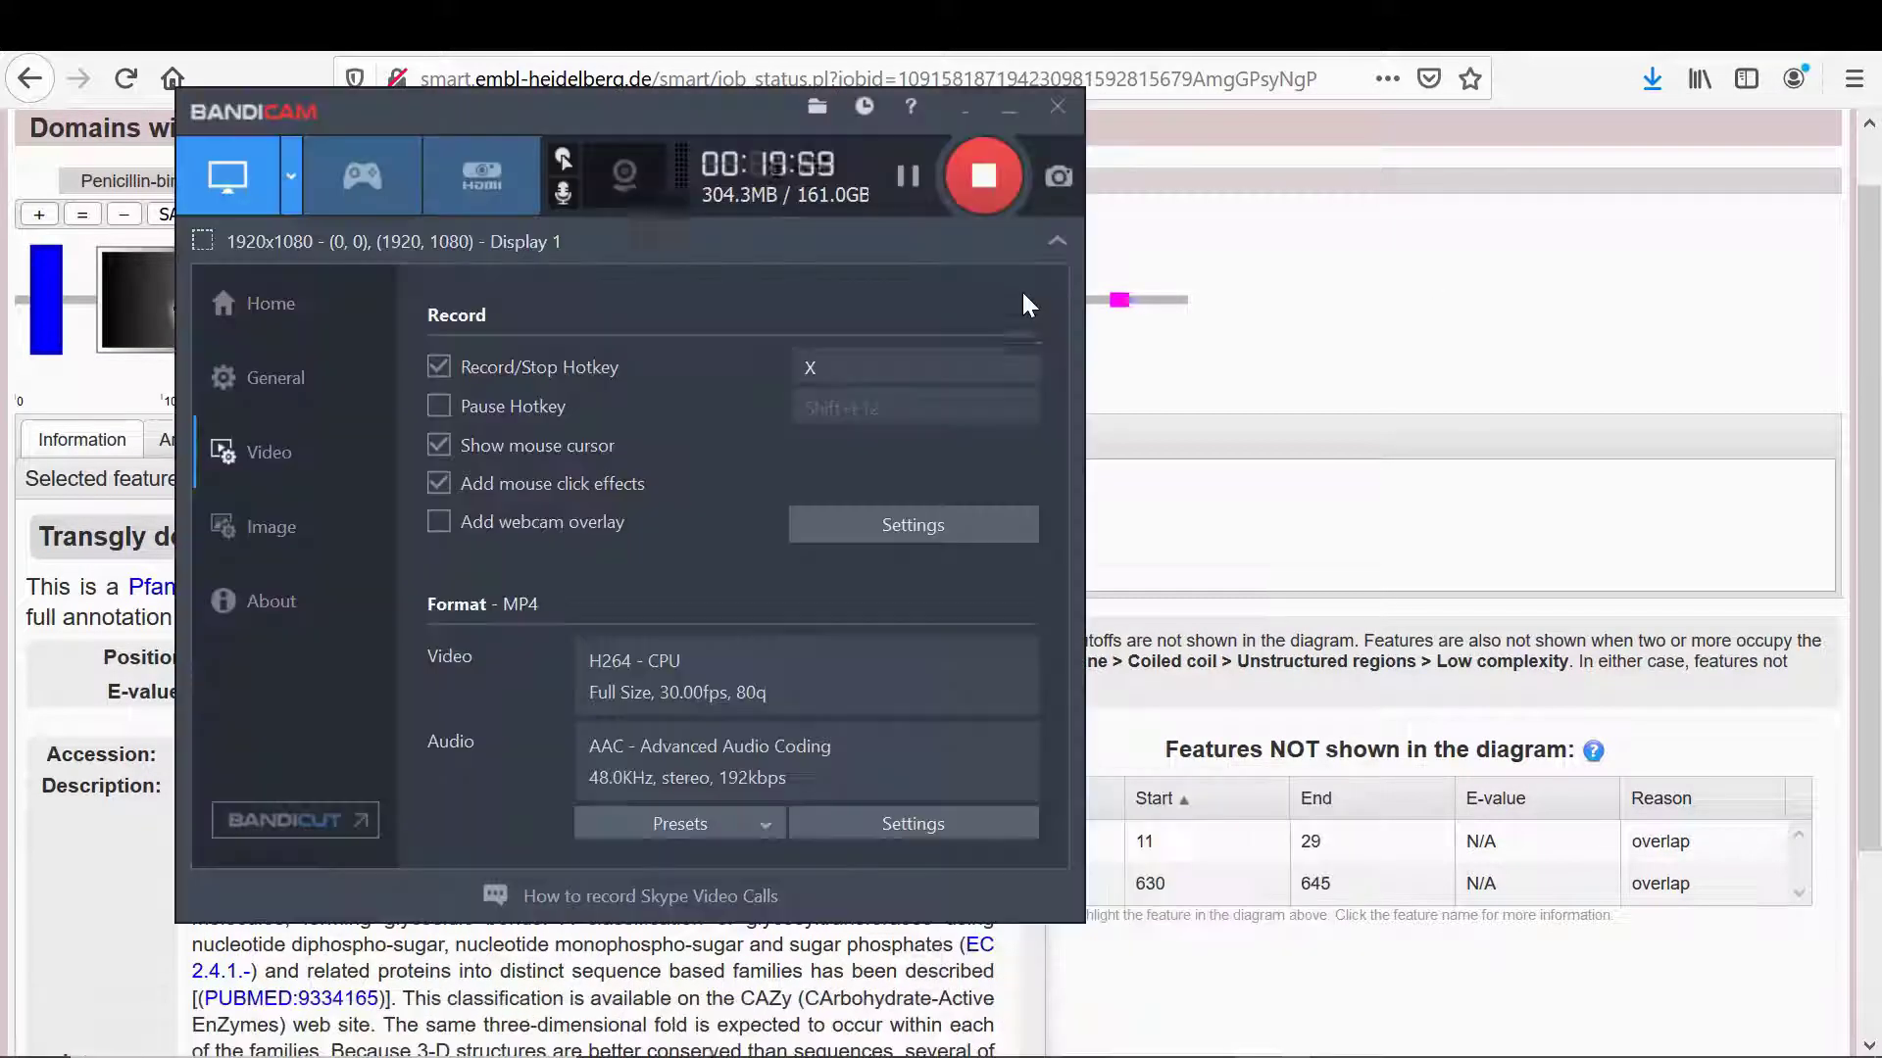